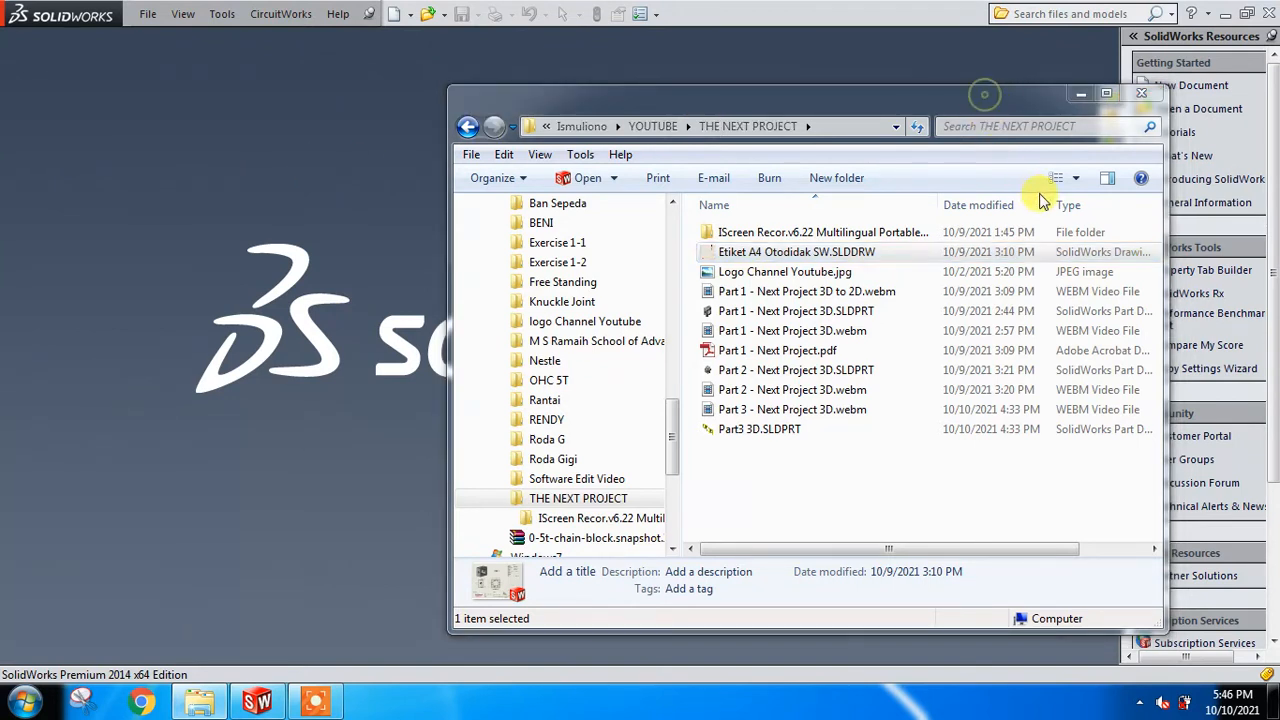
Open Etiket A4 Otodidak SW.SLDDRW and clear the windows covering it, answering the color-scheme prompt with Windows 7 Basic.
click(1025, 106)
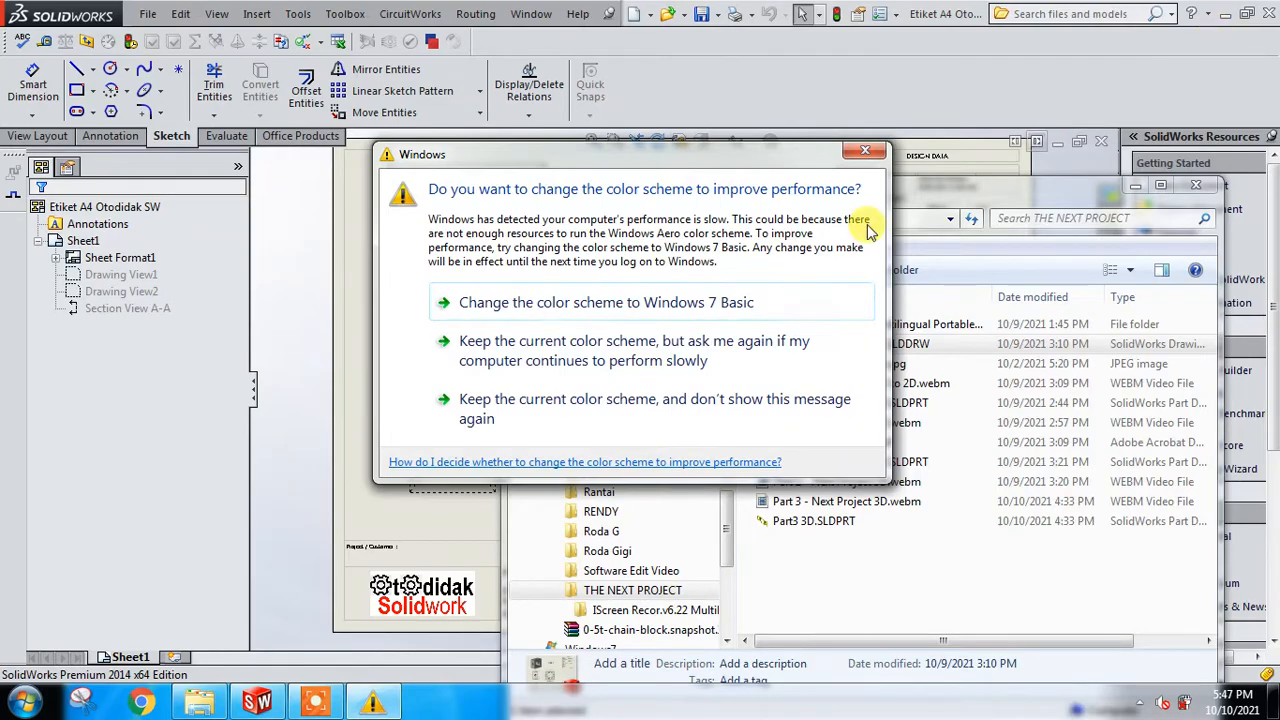
click(672, 312)
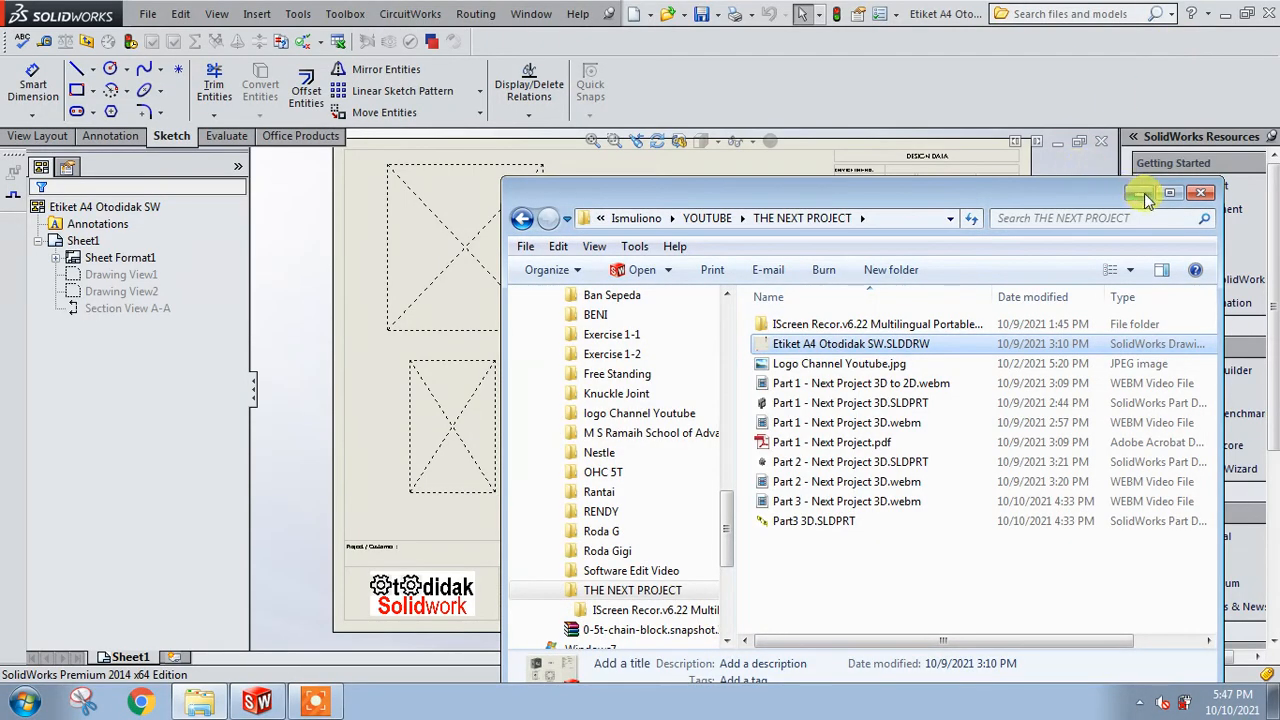
click(1200, 192)
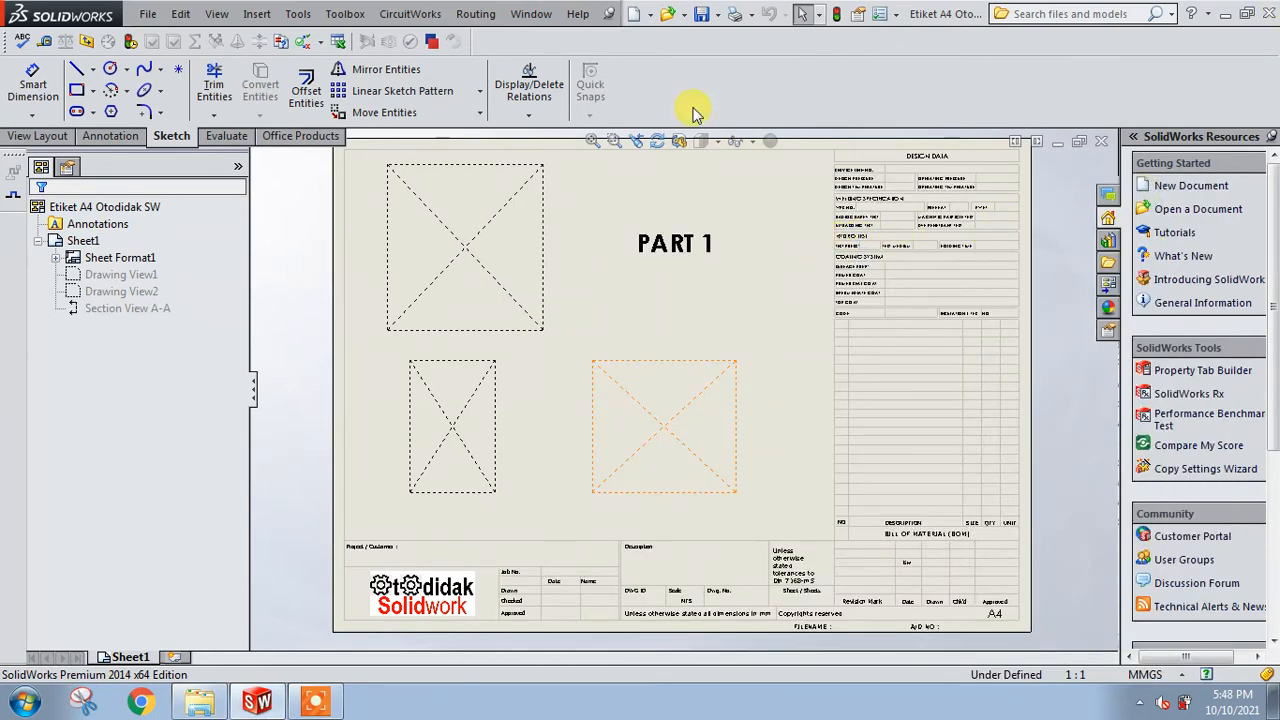
Delete the three empty drawing views and the PART 1 note from the sheet.
click(536, 286)
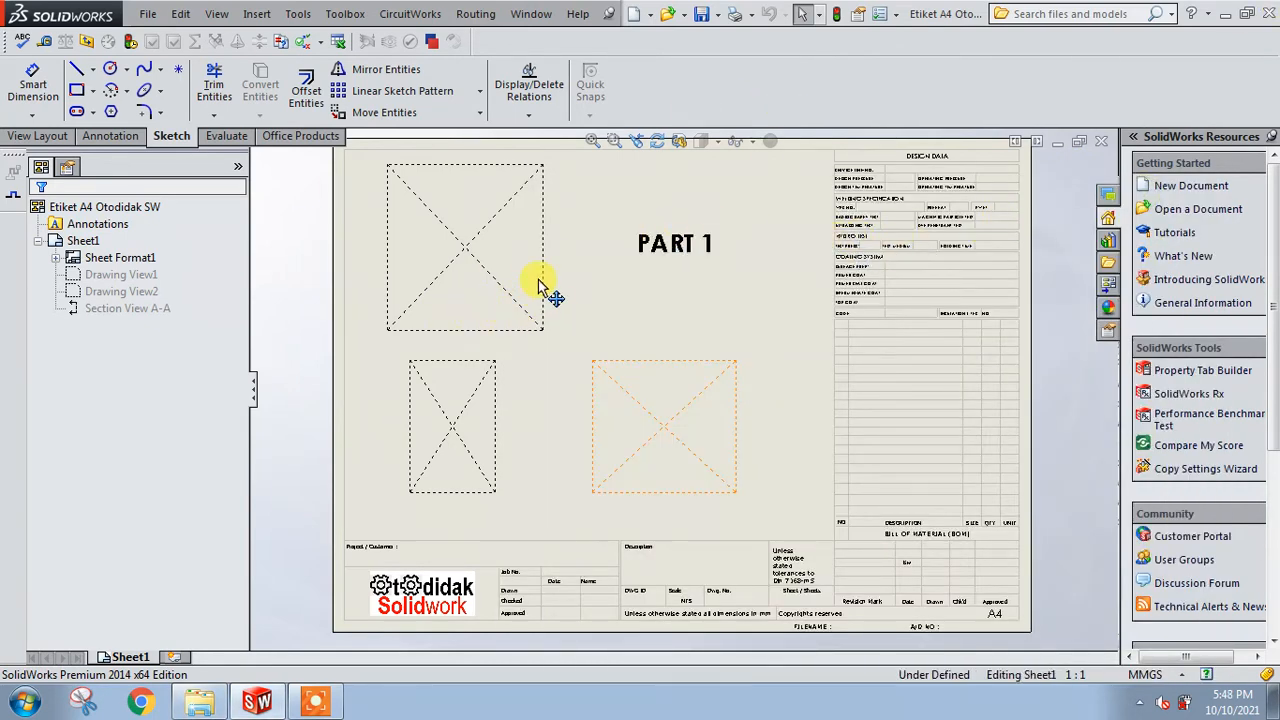
key(Delete)
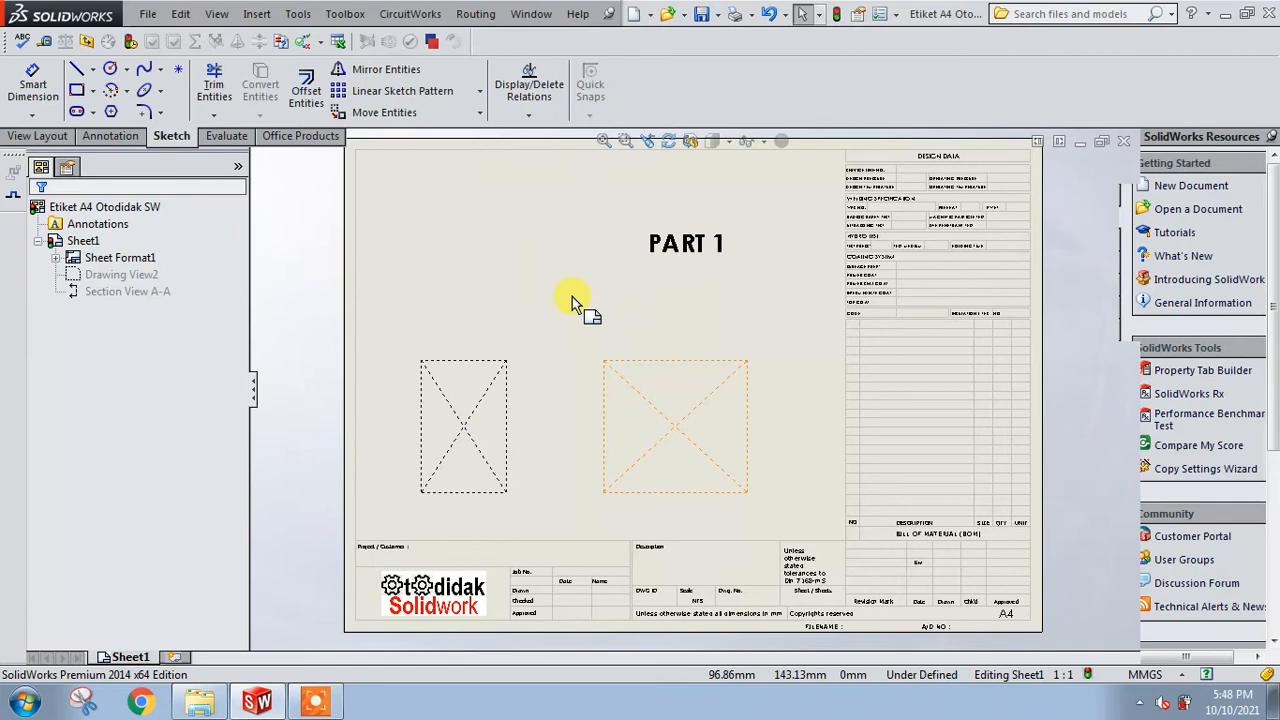
click(633, 367)
key(Delete)
click(502, 367)
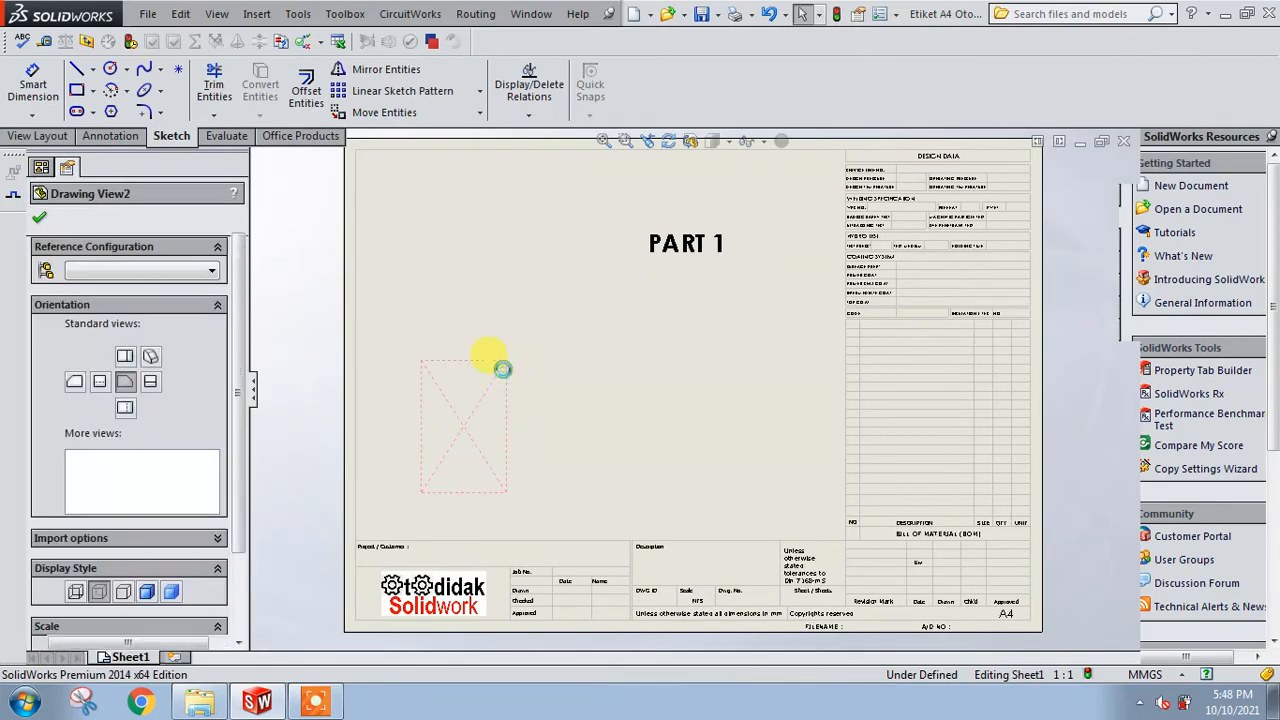
key(Delete)
click(672, 243)
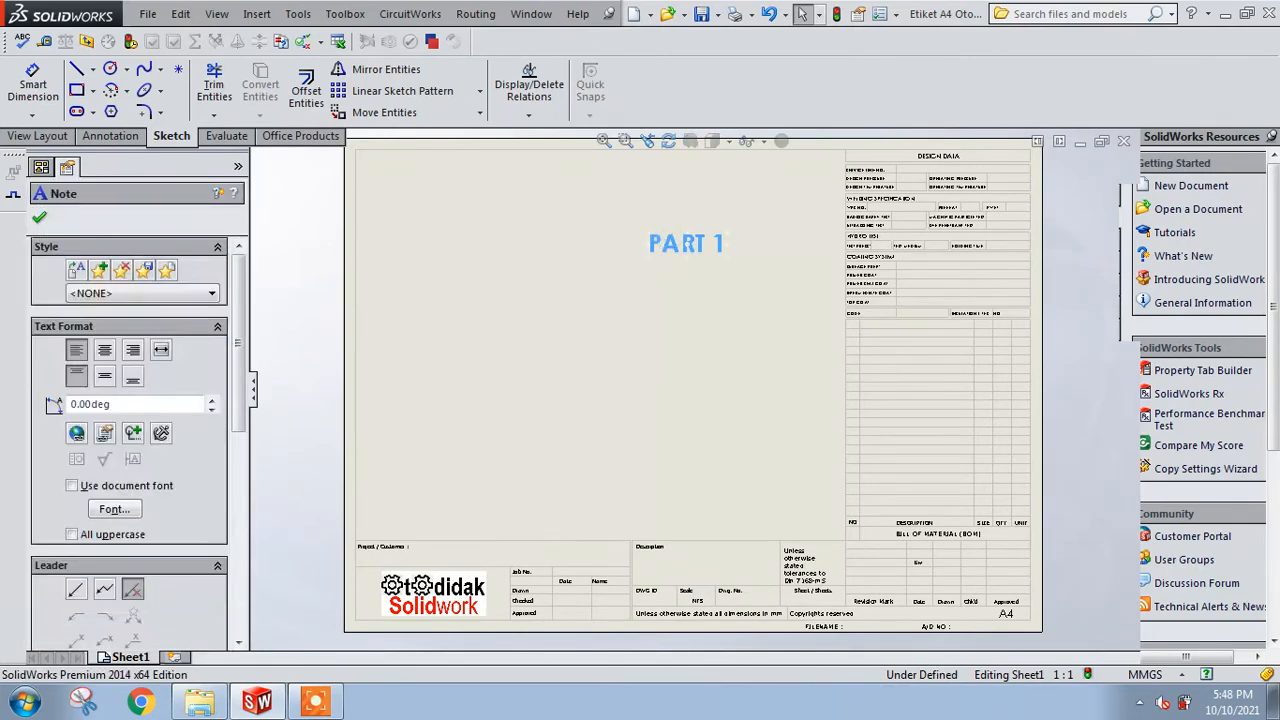
key(Delete)
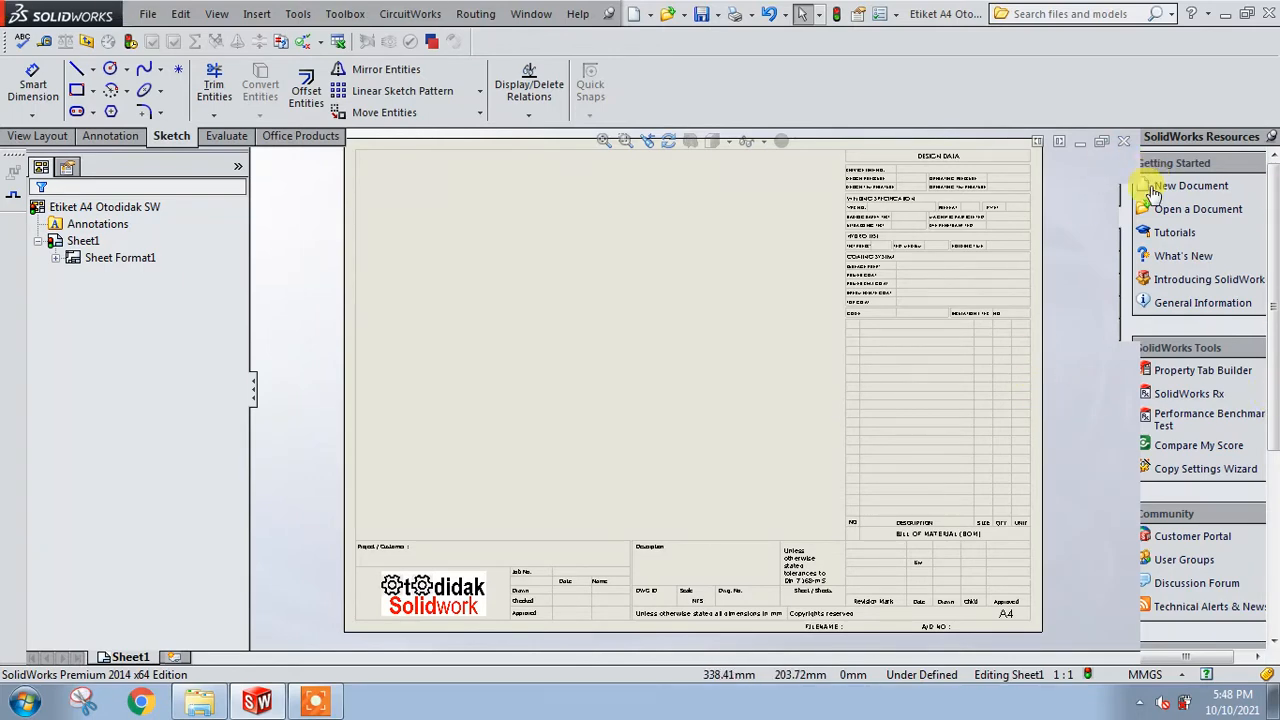
key(f)
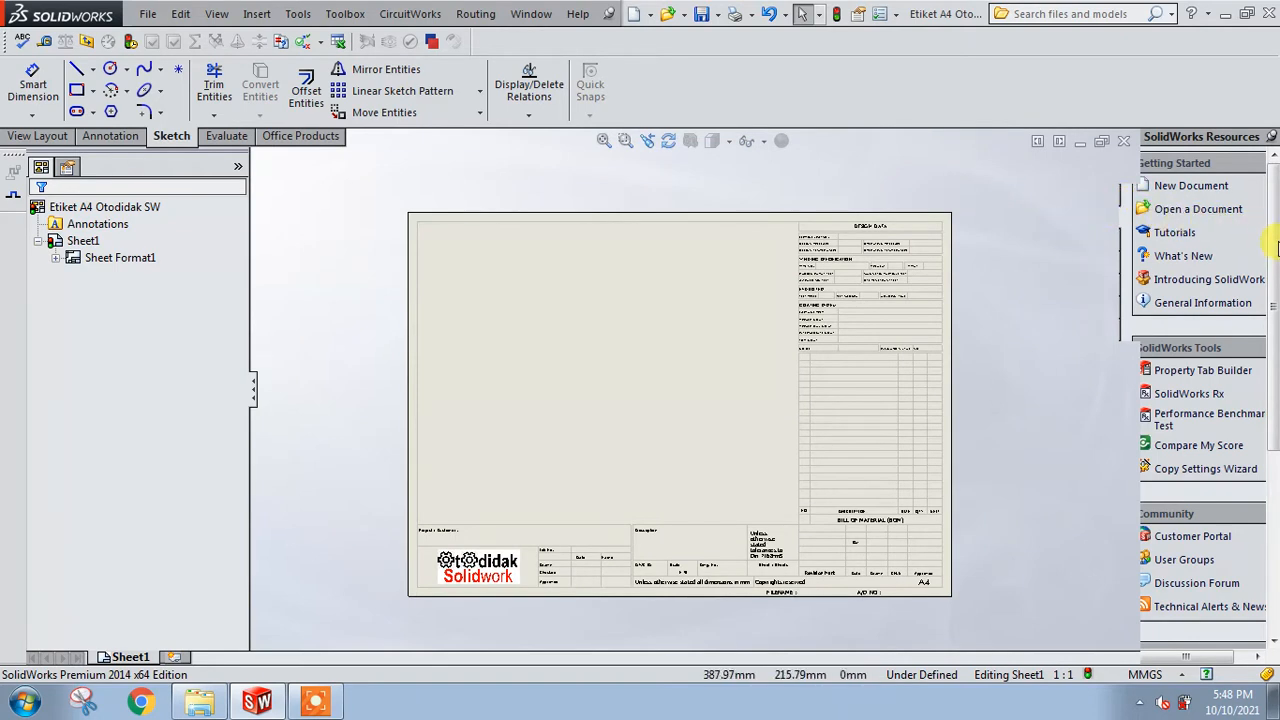
drag(1274, 243, 1276, 428)
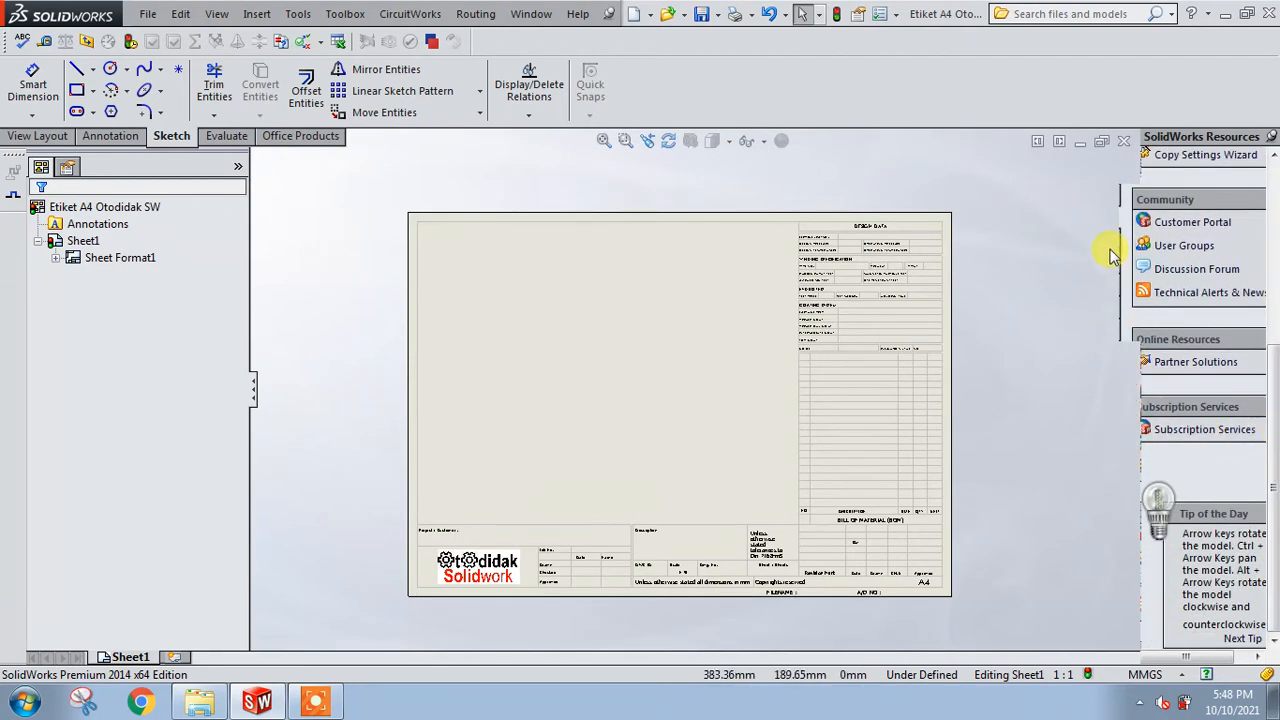
click(1078, 142)
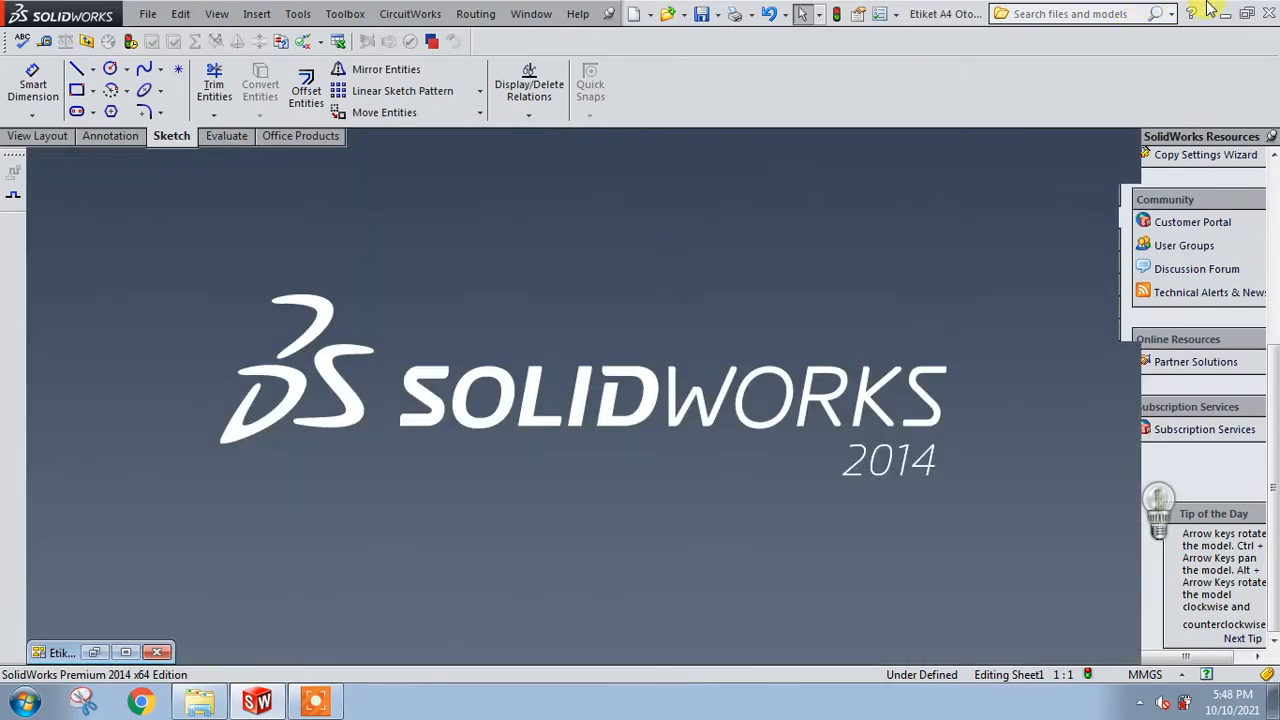
click(126, 651)
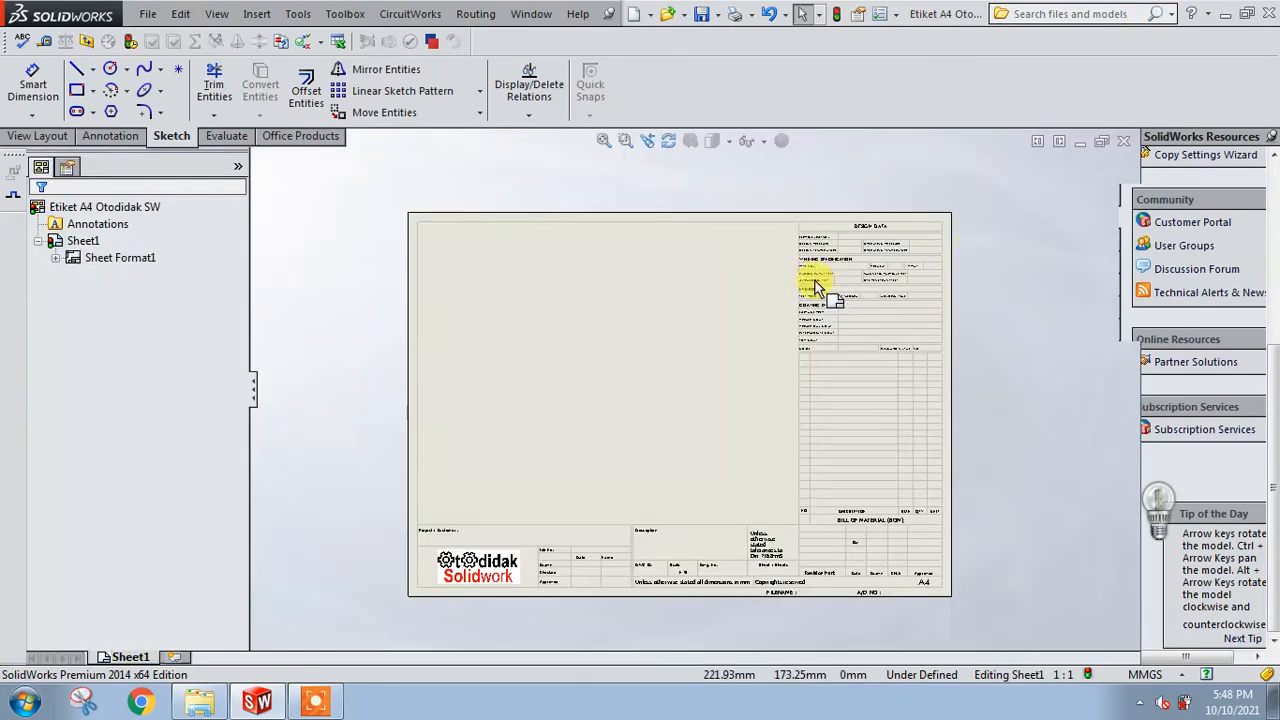
Load Part3 3D.SLDPRT from the THE NEXT PROJECT folder into the View Palette.
click(1120, 200)
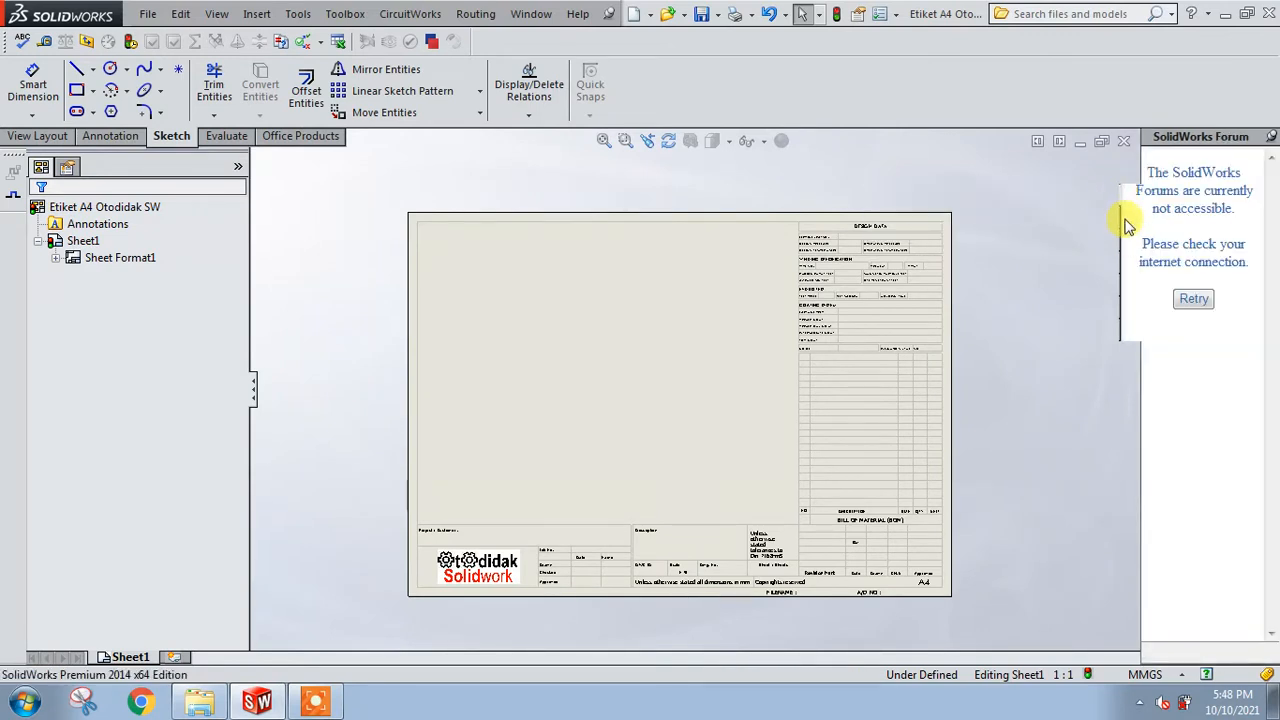
click(1120, 243)
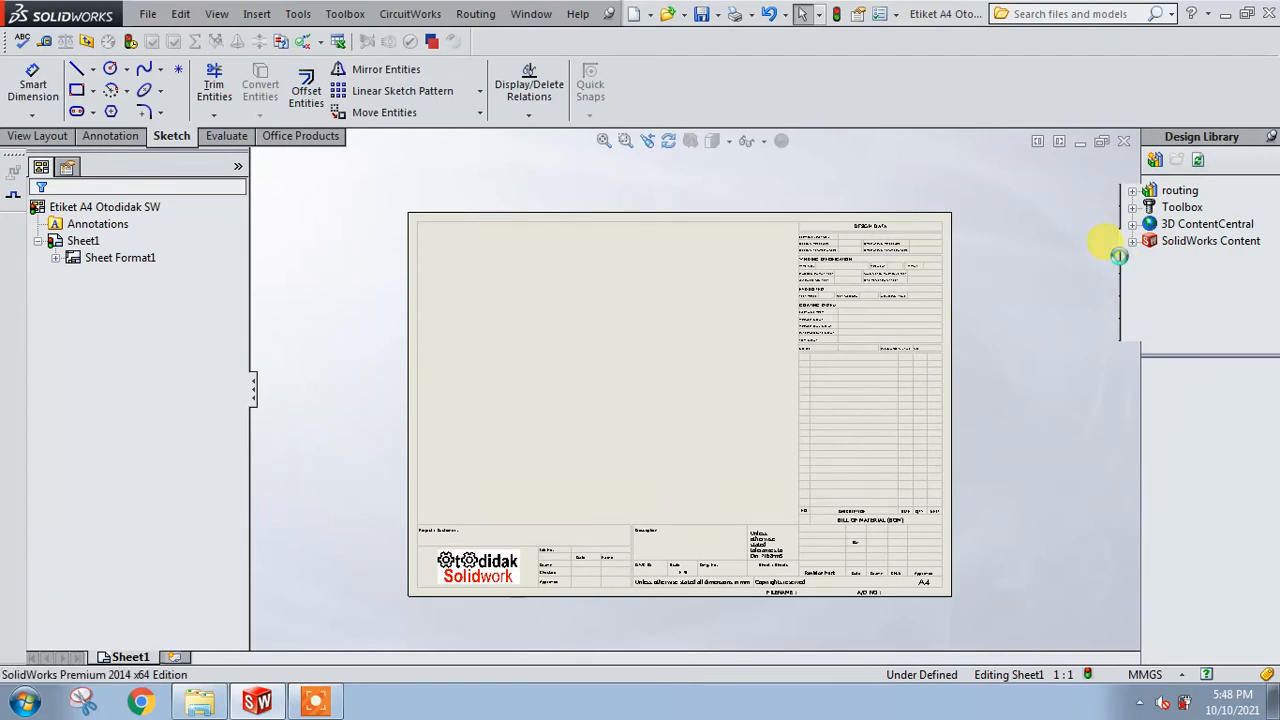
click(1120, 260)
click(1120, 277)
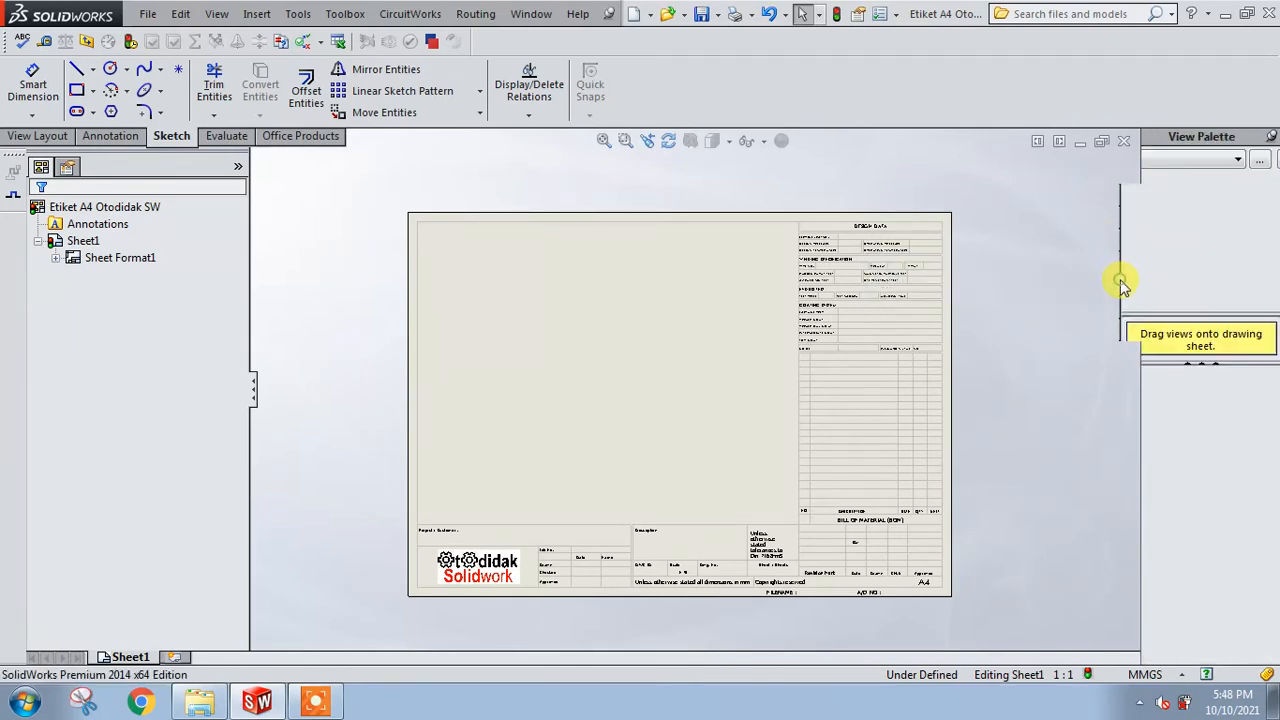
click(1193, 161)
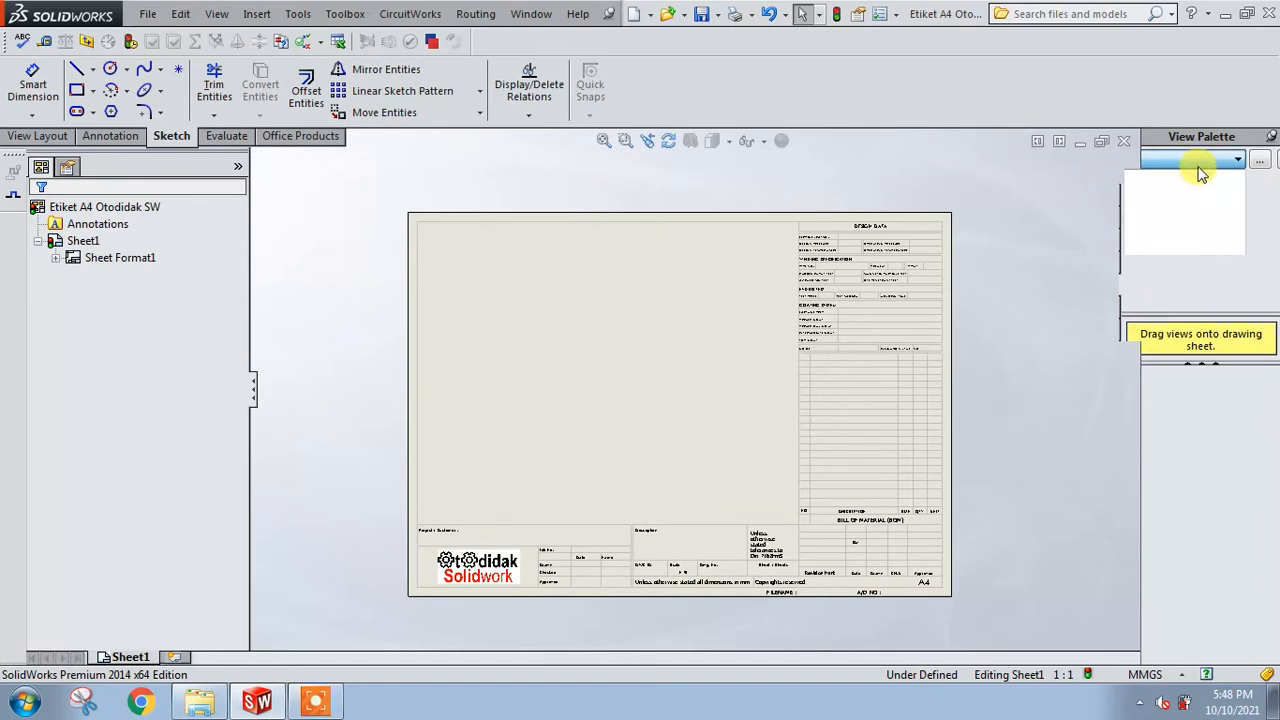
click(1260, 161)
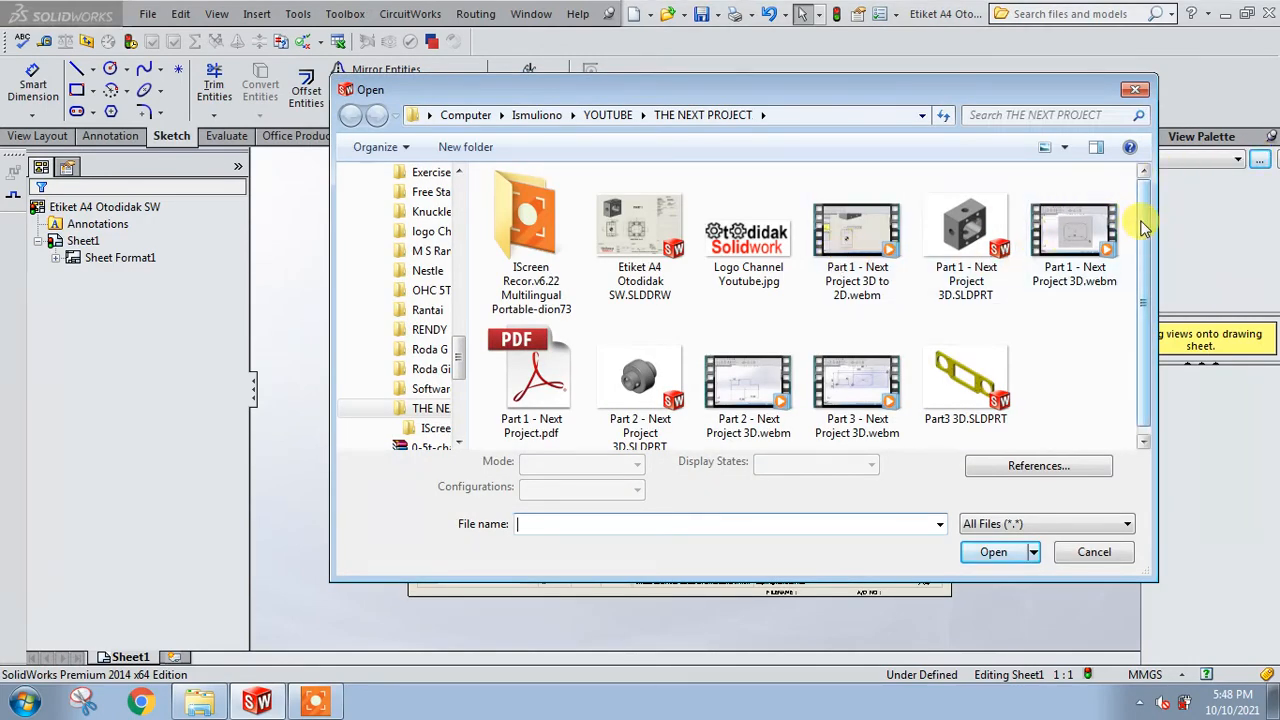
scroll(1140, 250, down, 1)
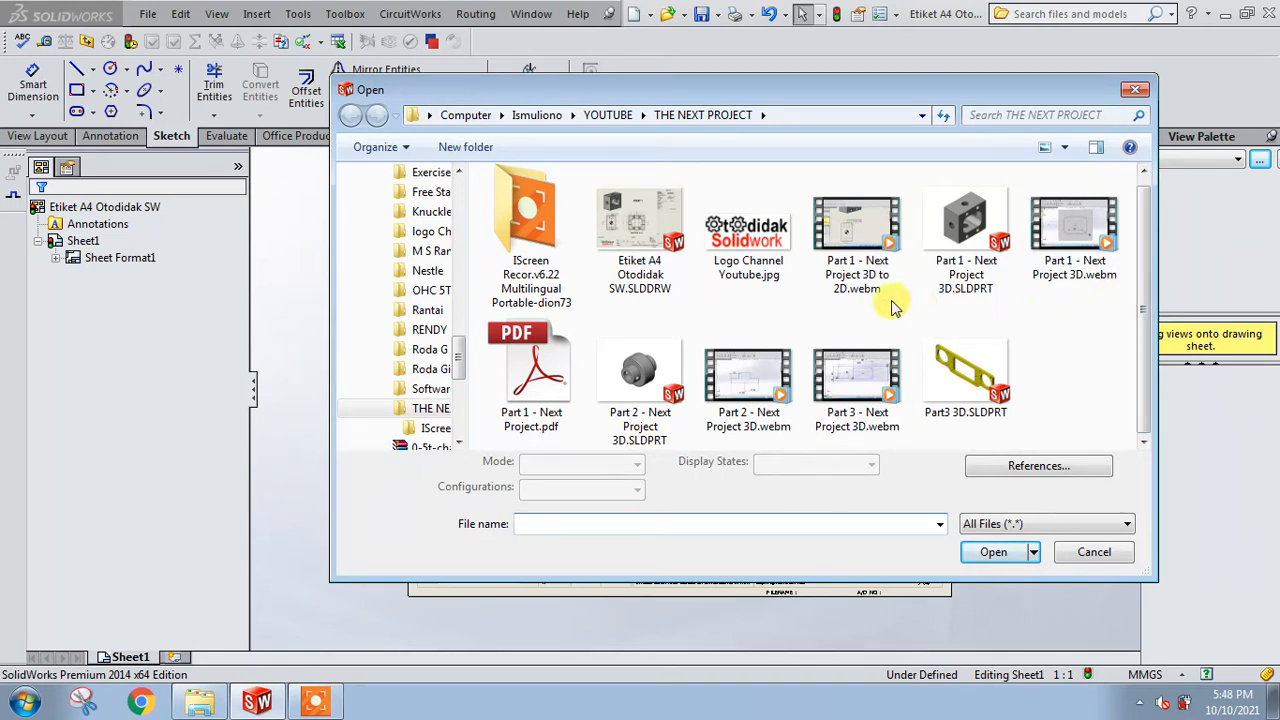
click(965, 372)
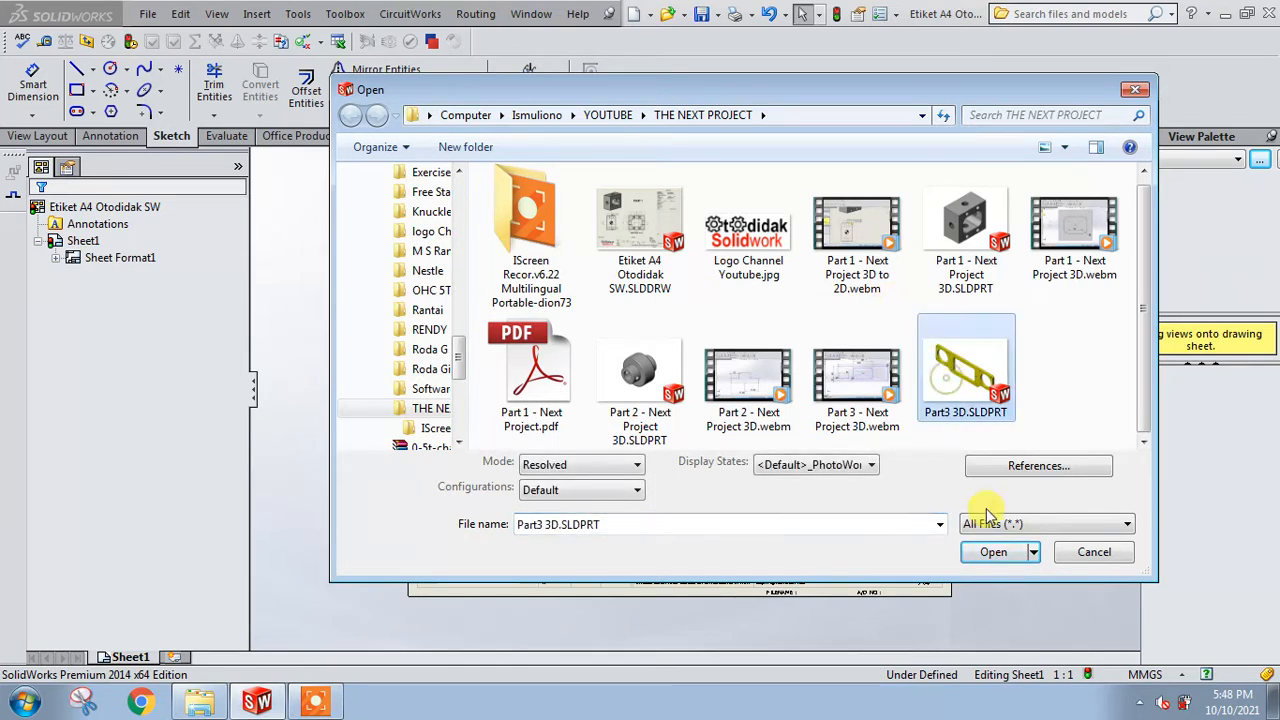
click(993, 554)
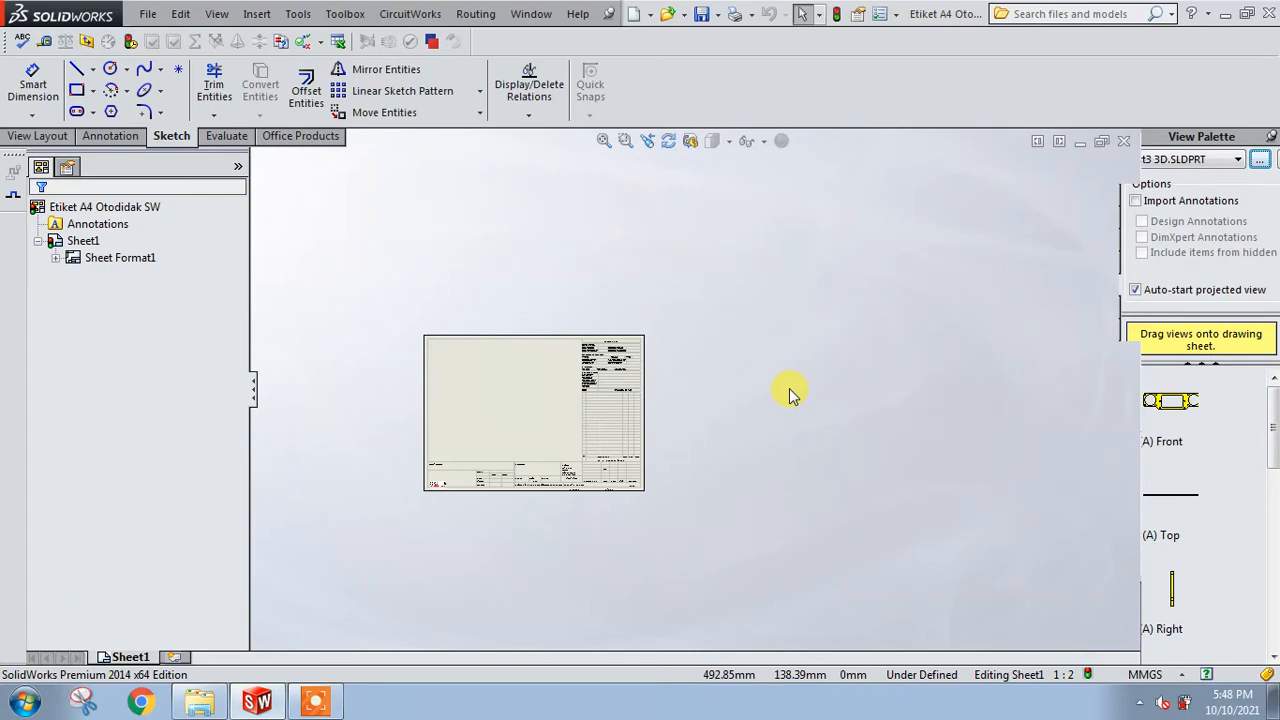
Enlarge the logo picture to about 89 x 38 mm and center it in the title block's logo cell.
scroll(462, 408, up, 3)
scroll(466, 410, down, 5)
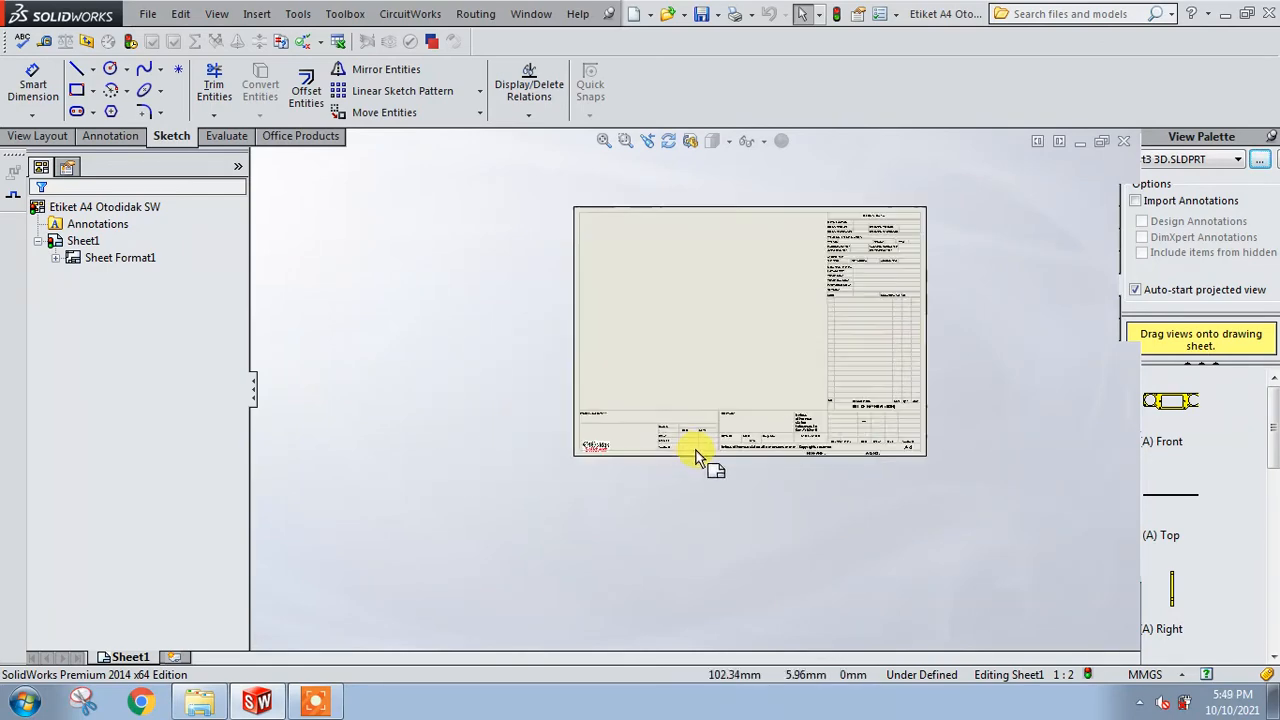
scroll(697, 455, down, 6)
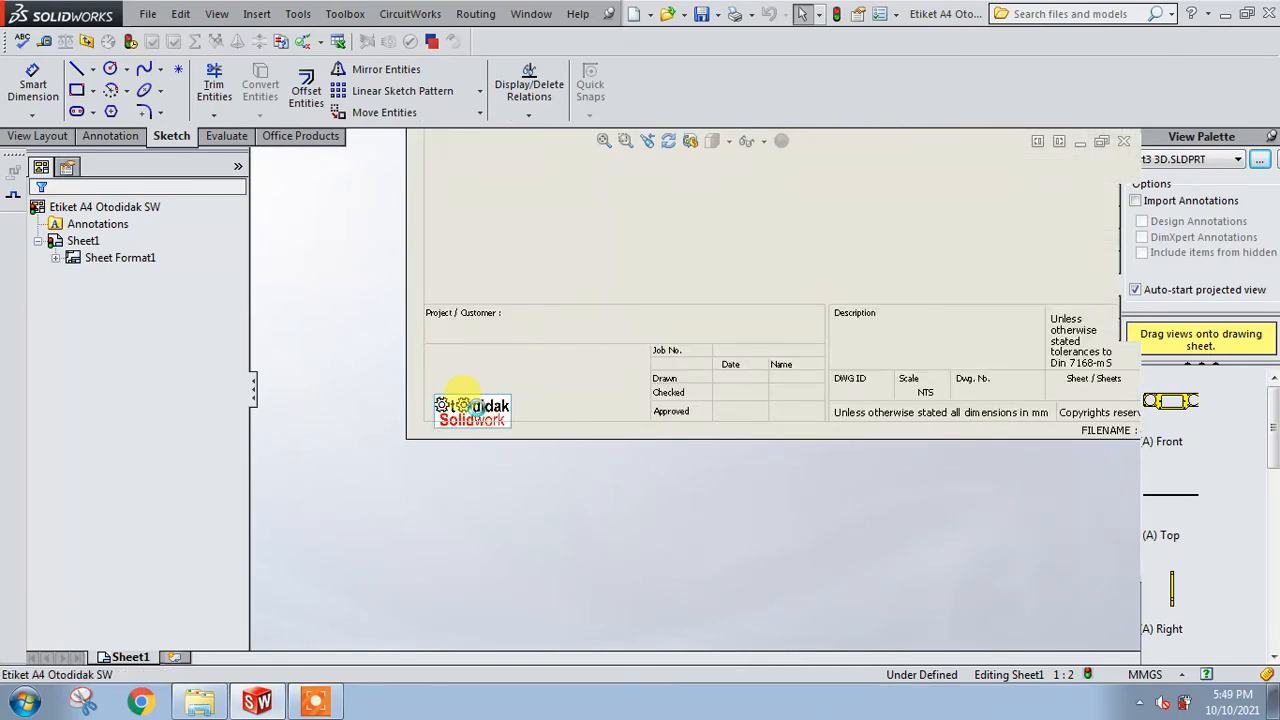
double_click(463, 396)
mouse_move(475, 405)
mouse_down()
mouse_move(481, 371)
mouse_move(623, 442)
mouse_move(576, 393)
mouse_move(617, 418)
mouse_move(581, 399)
mouse_move(582, 377)
mouse_up()
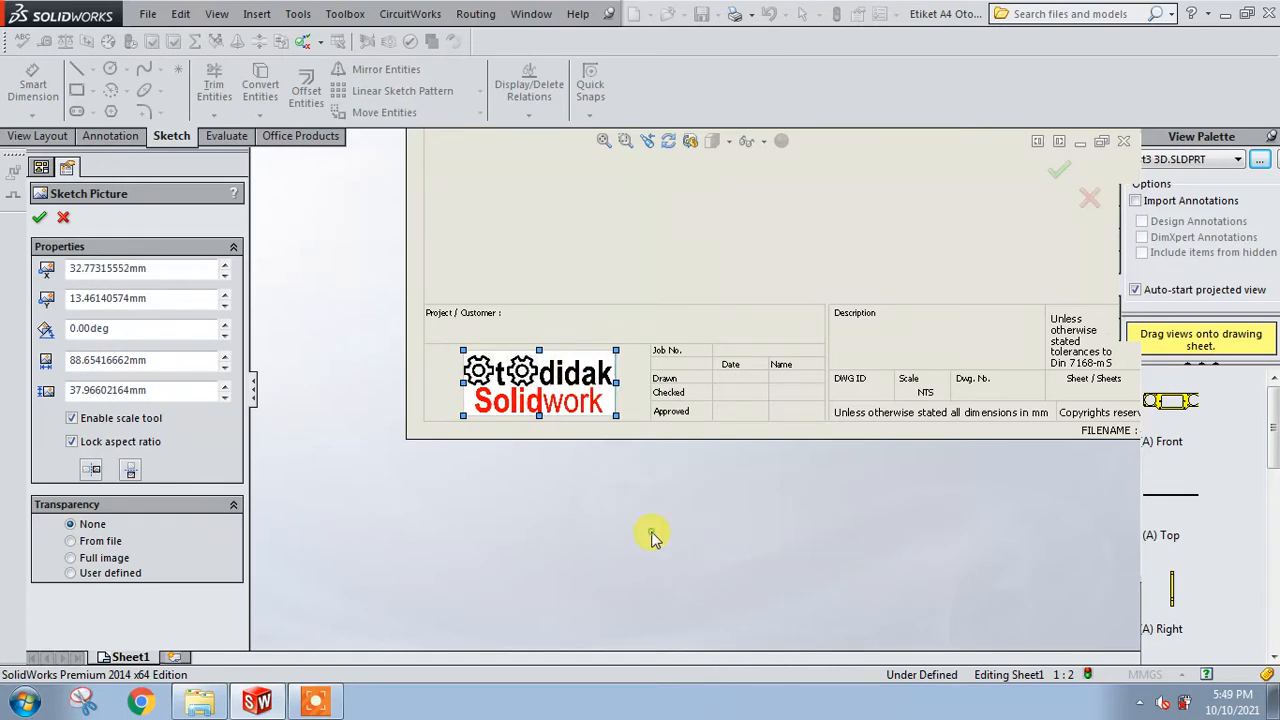
click(1057, 171)
key(f)
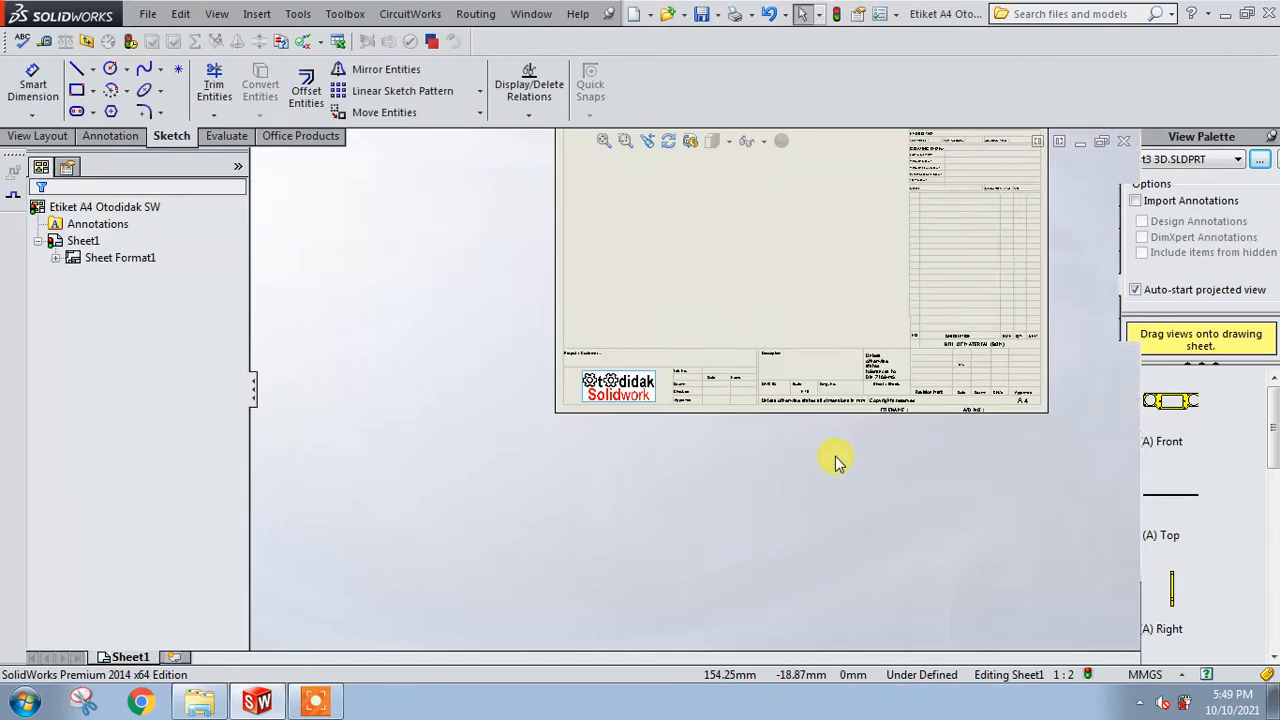
Place the Dimetric view of the part in the upper area of the drawing sheet.
scroll(928, 194, down, 2)
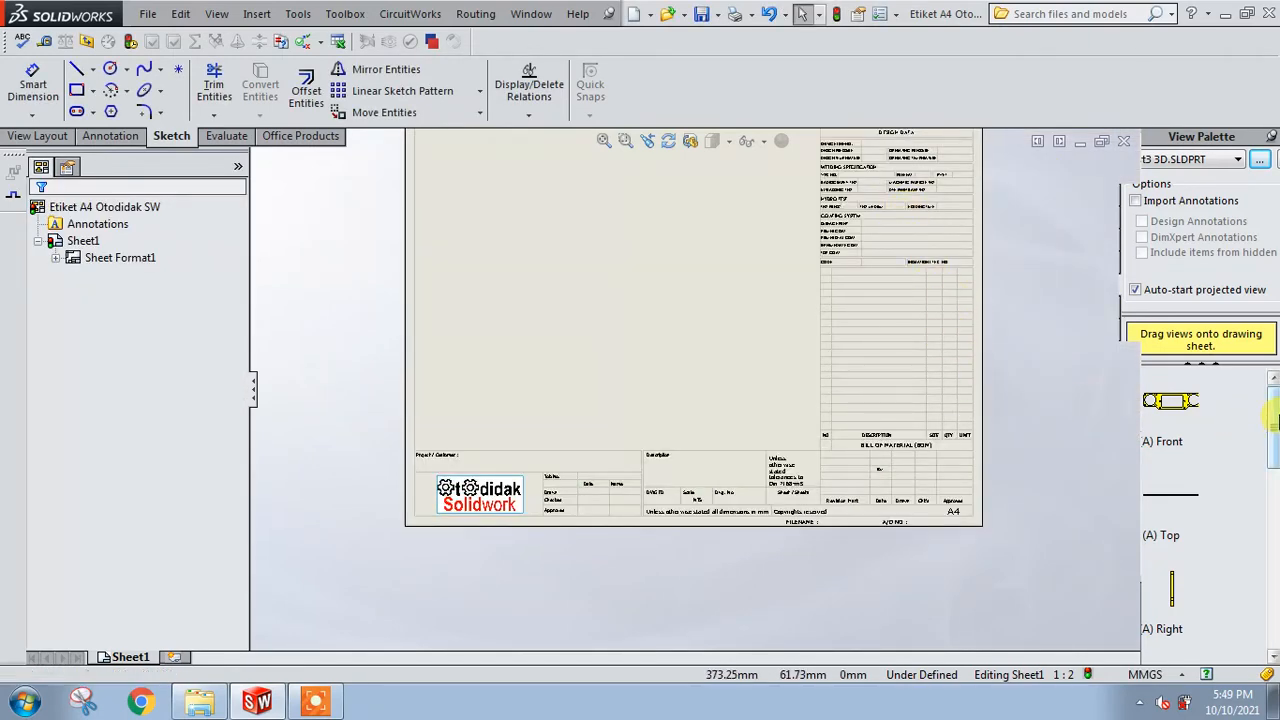
drag(1274, 420, 1274, 577)
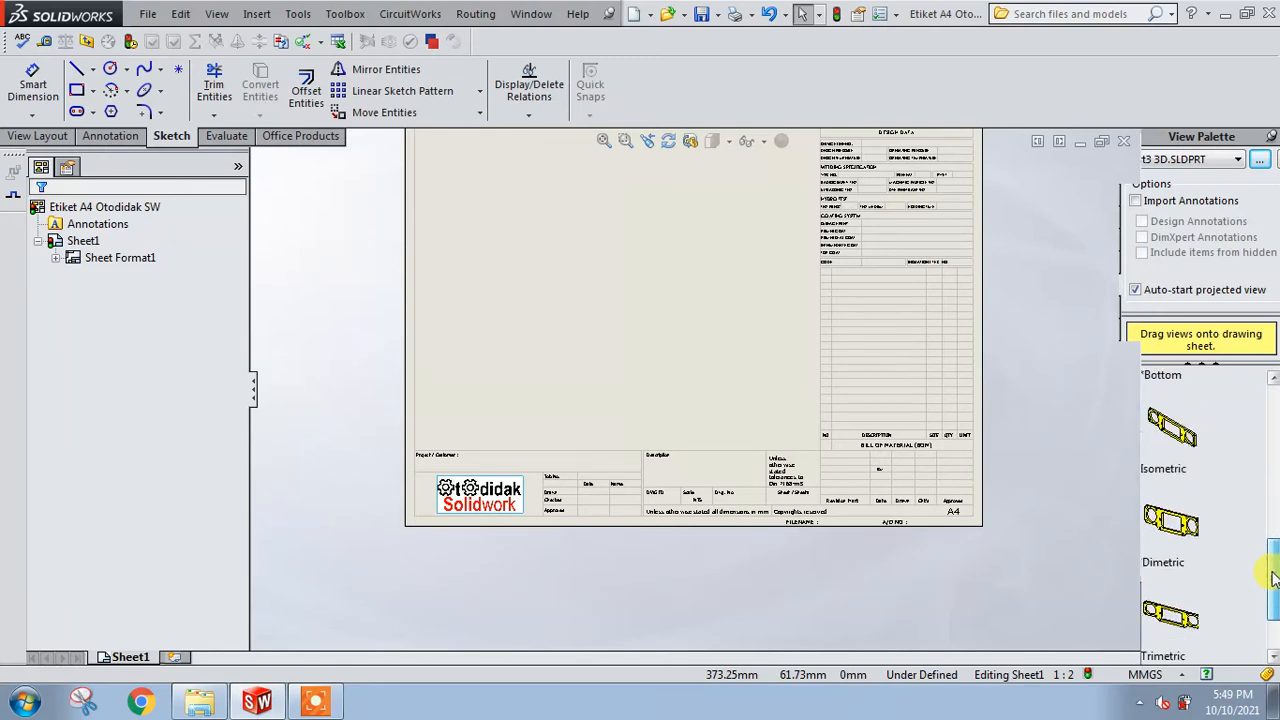
mouse_move(1170, 520)
mouse_down()
mouse_move(720, 330)
mouse_move(634, 208)
mouse_up()
scroll(690, 210, up, 3)
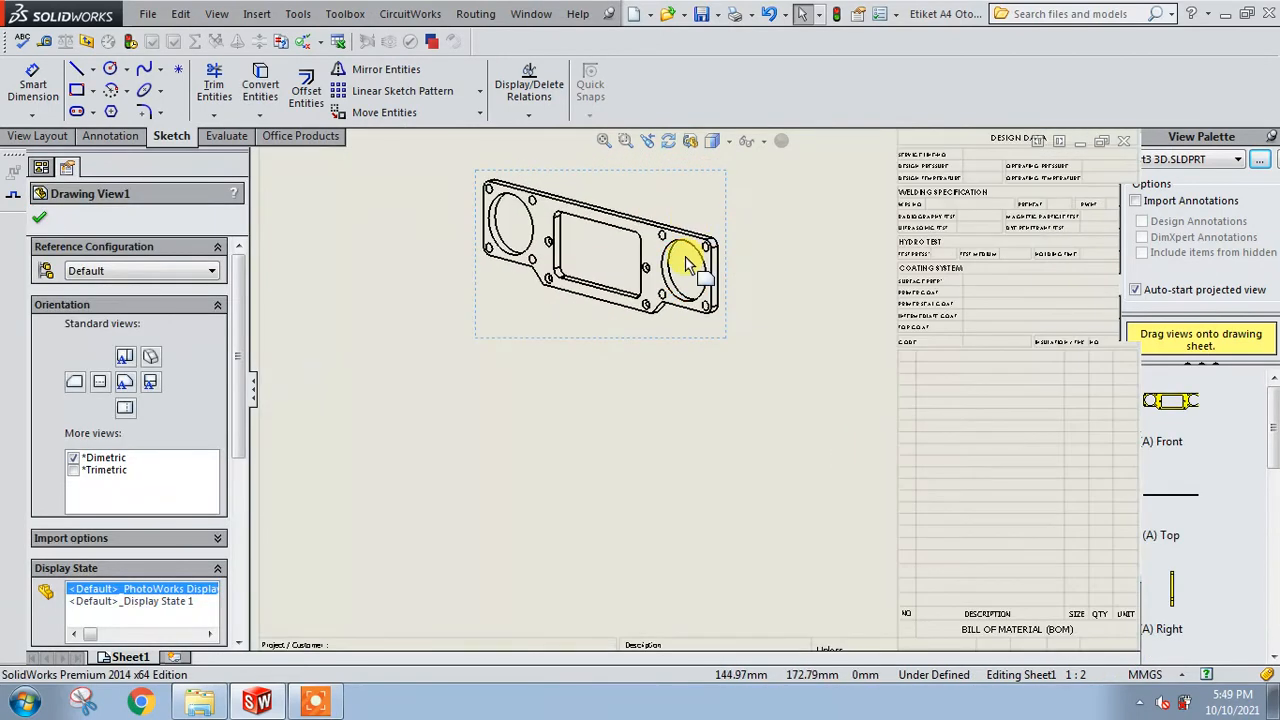
scroll(684, 268, down, 3)
scroll(660, 284, up, 2)
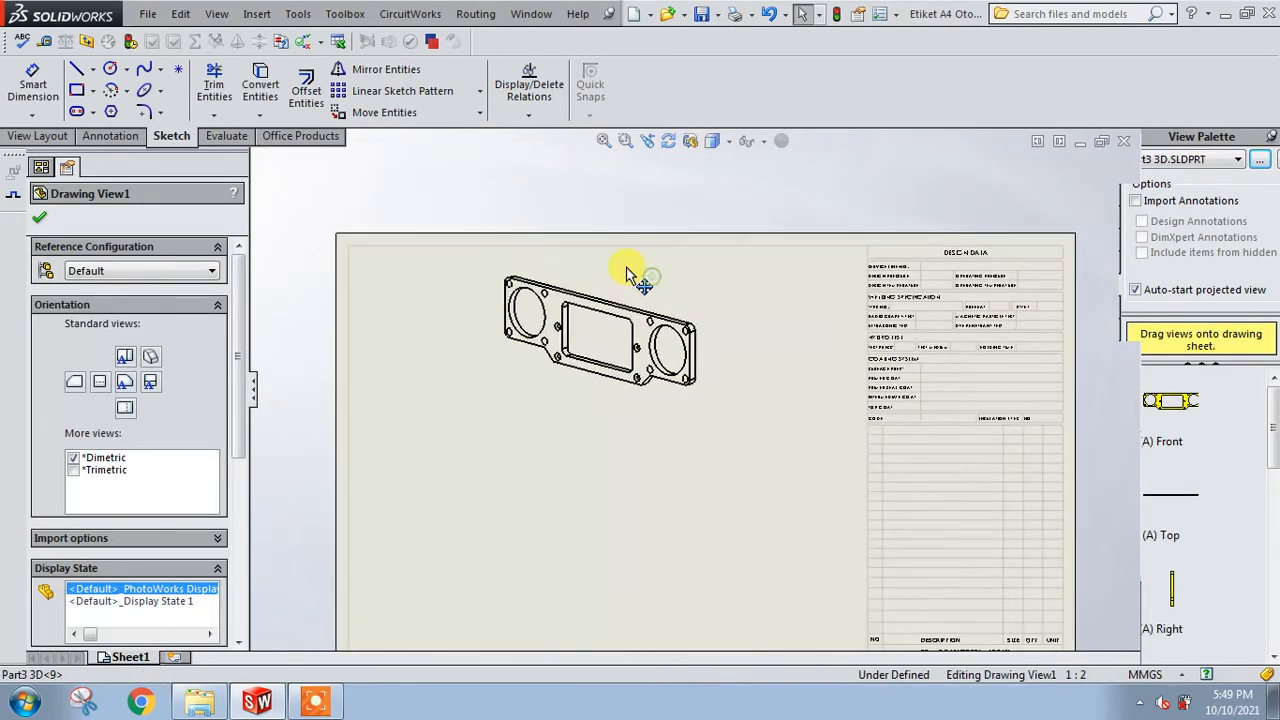
Set the dimetric view's display style to Shaded With Edges and its custom scale to 1:1.
click(627, 268)
drag(238, 425, 238, 526)
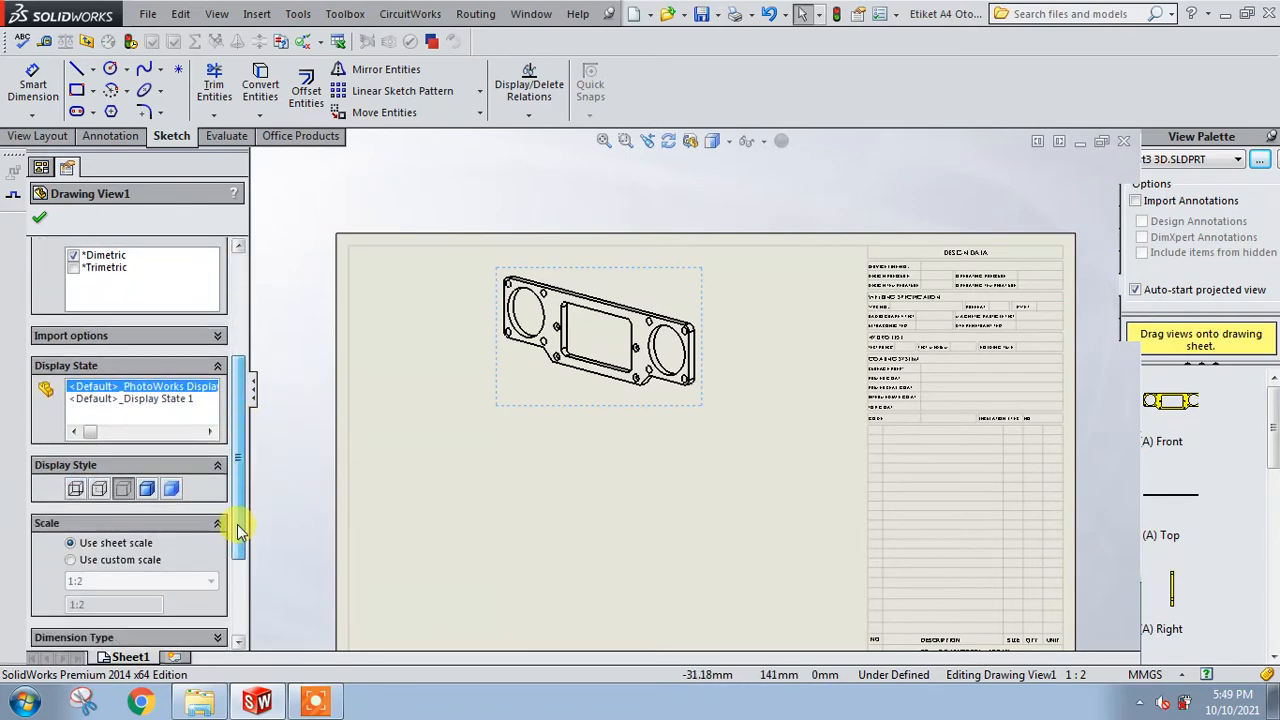
click(147, 488)
scroll(612, 378, up, 2)
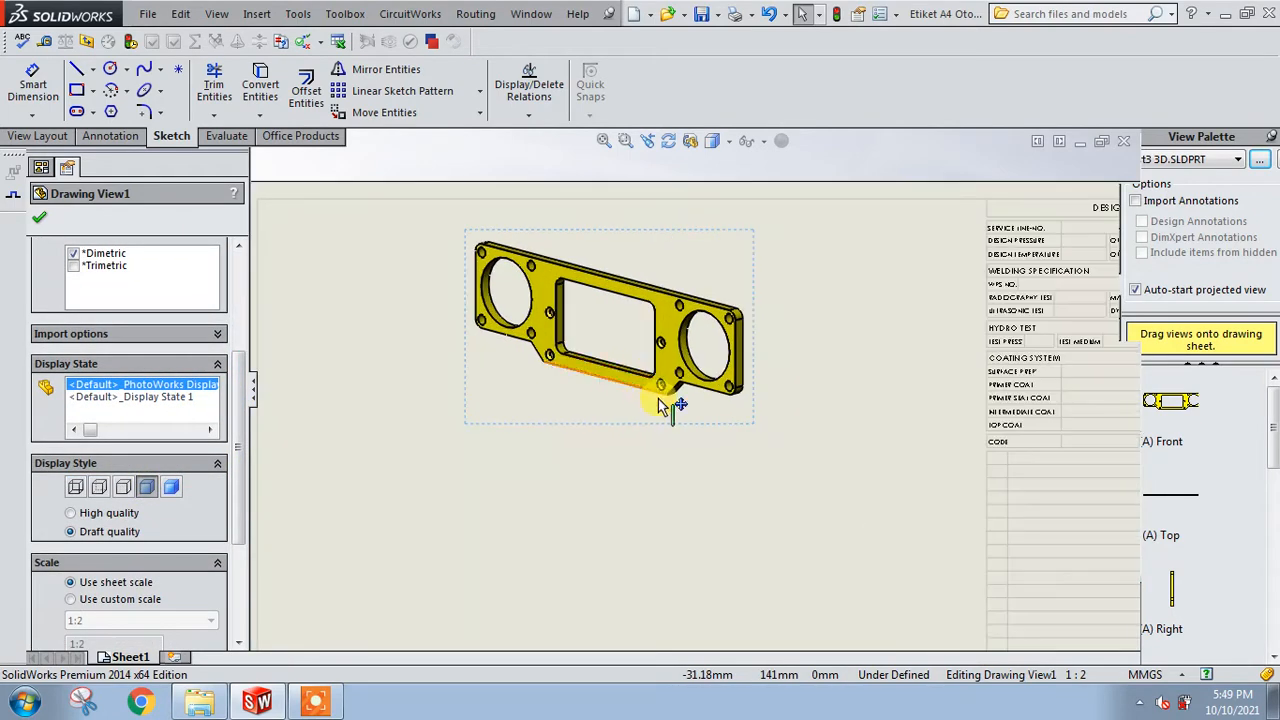
click(70, 599)
click(140, 620)
click(80, 472)
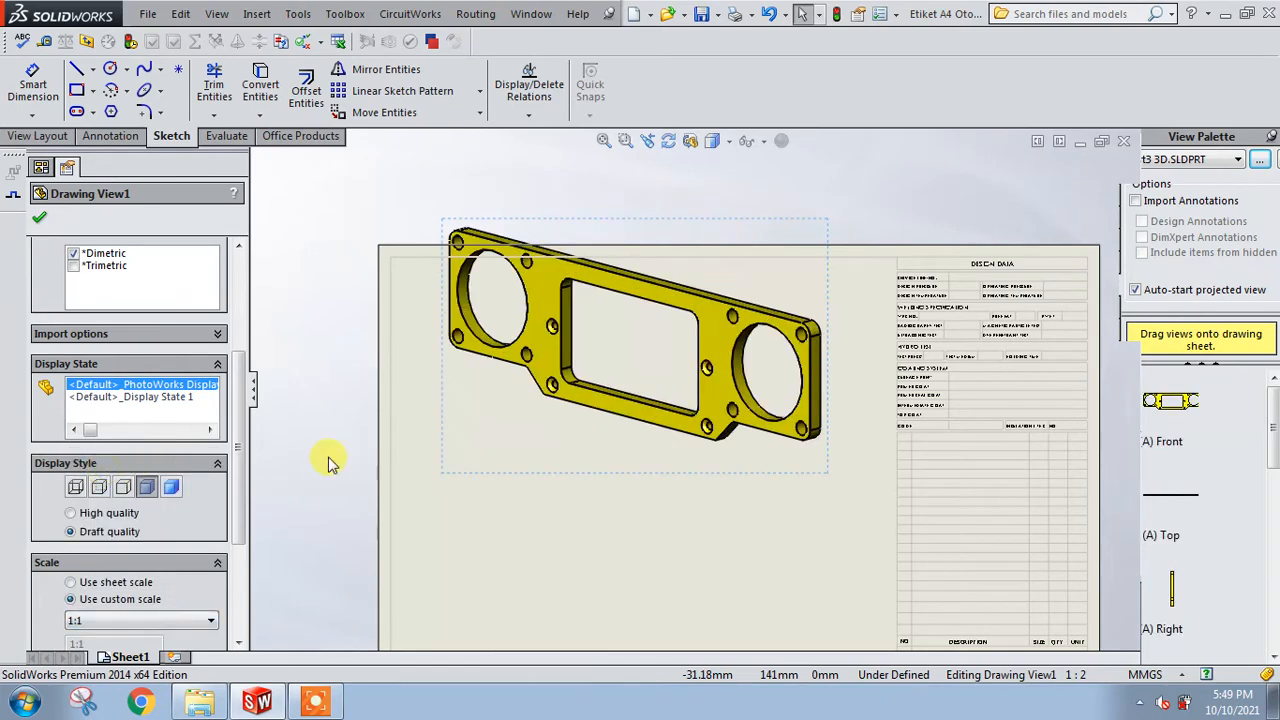
Move the dimetric view down so it lies inside the sheet border, and deselect it.
scroll(657, 449, up, 2)
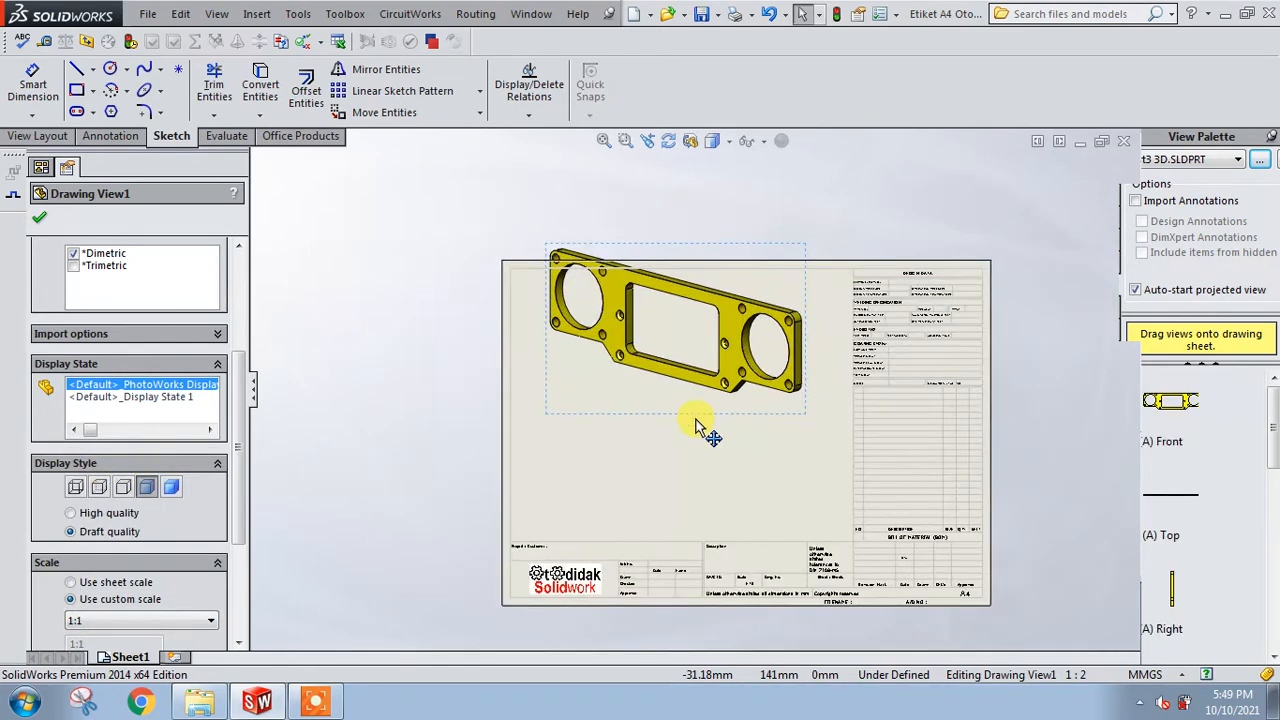
click(704, 446)
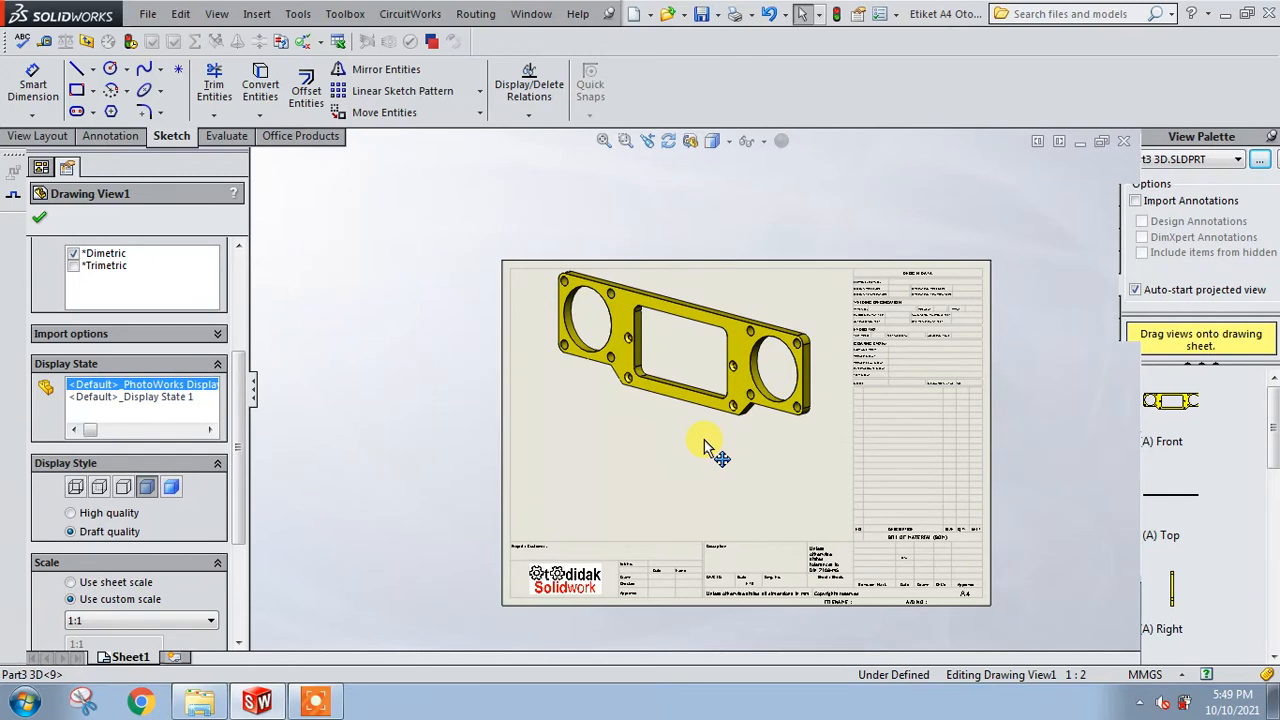
click(645, 490)
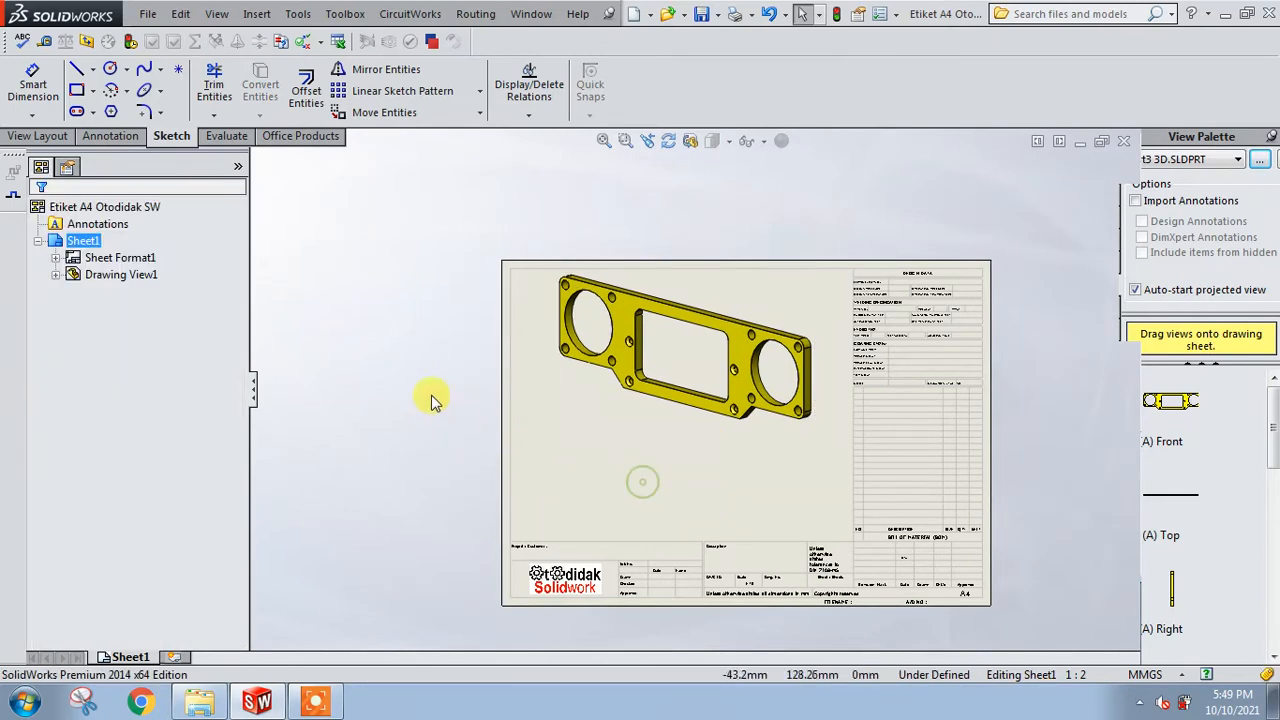
click(391, 374)
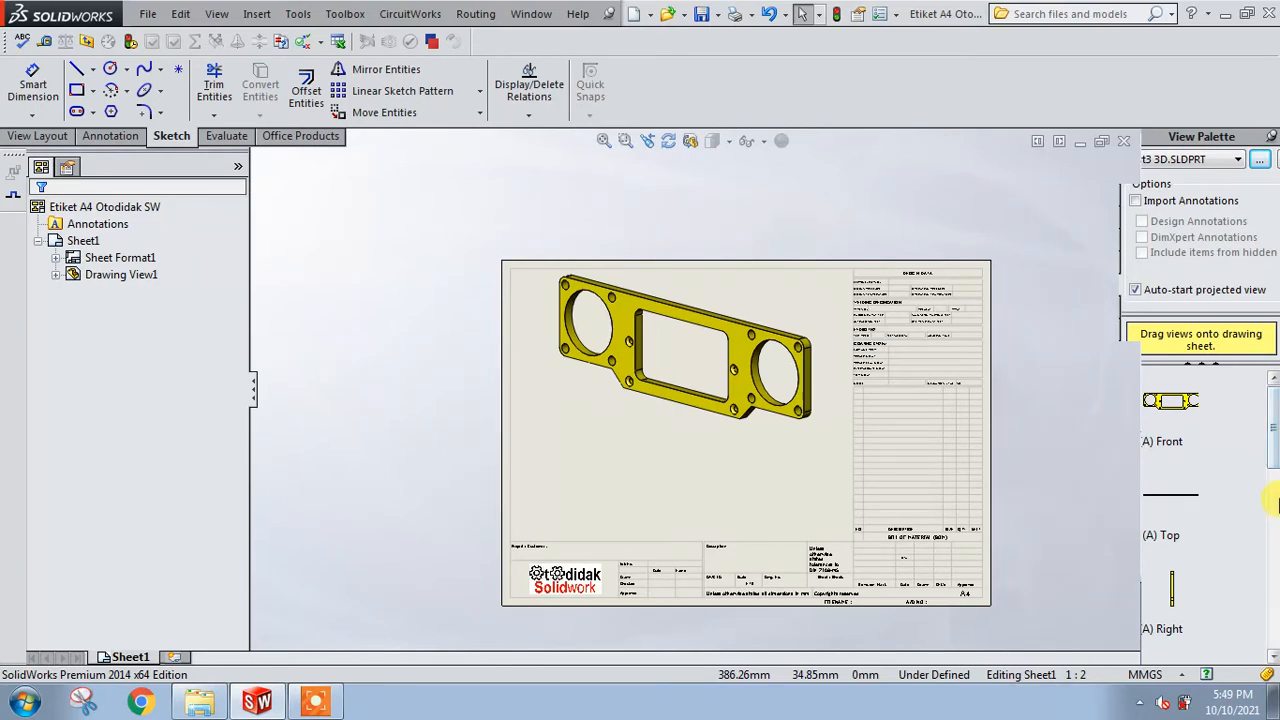
Place the part's Front view below the dimetric view and add a projected view directly beneath it.
scroll(1275, 425, down, 1)
scroll(1275, 425, up, 1)
mouse_move(1171, 400)
mouse_down()
mouse_move(1111, 471)
mouse_move(604, 478)
mouse_move(619, 461)
mouse_up()
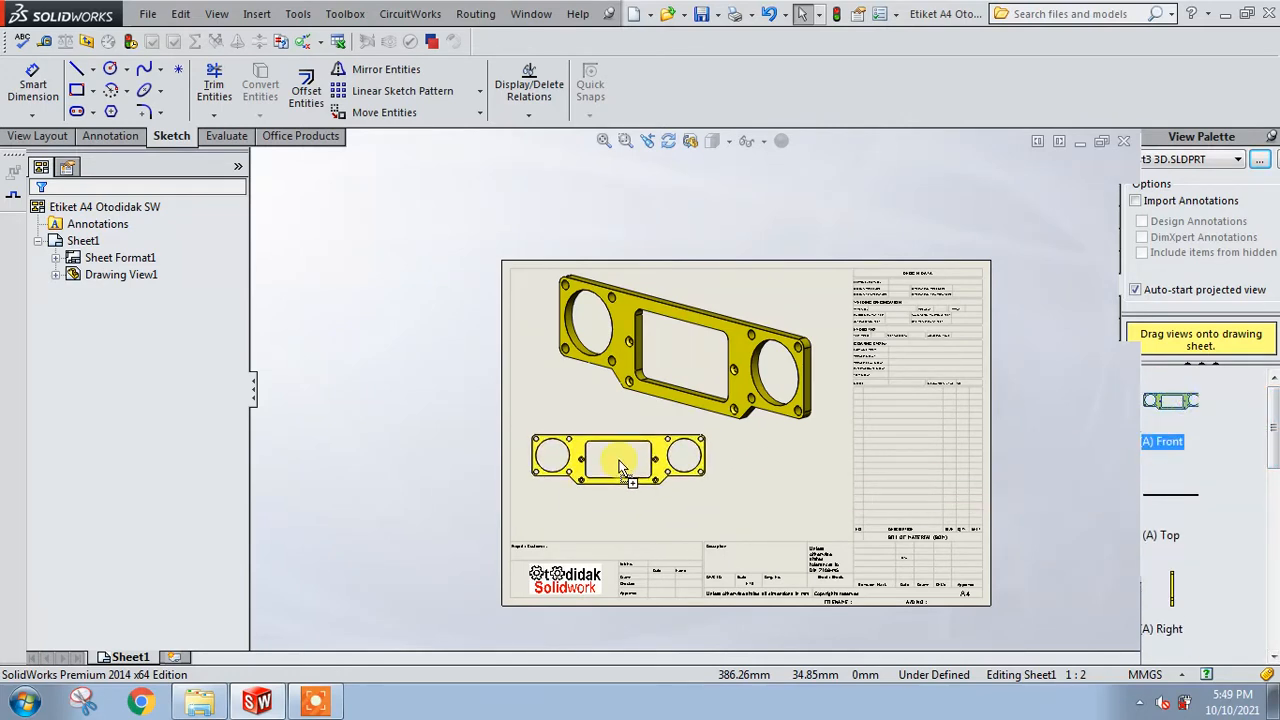
scroll(619, 465, down, 4)
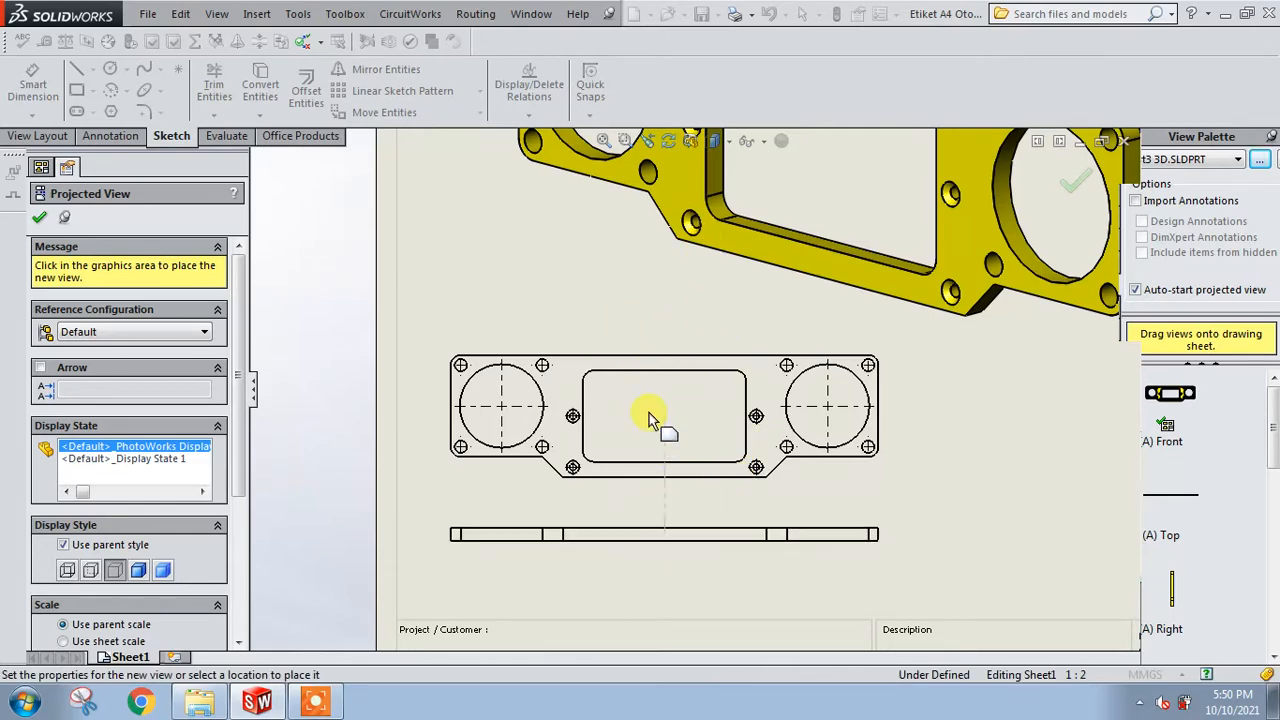
scroll(651, 277, up, 5)
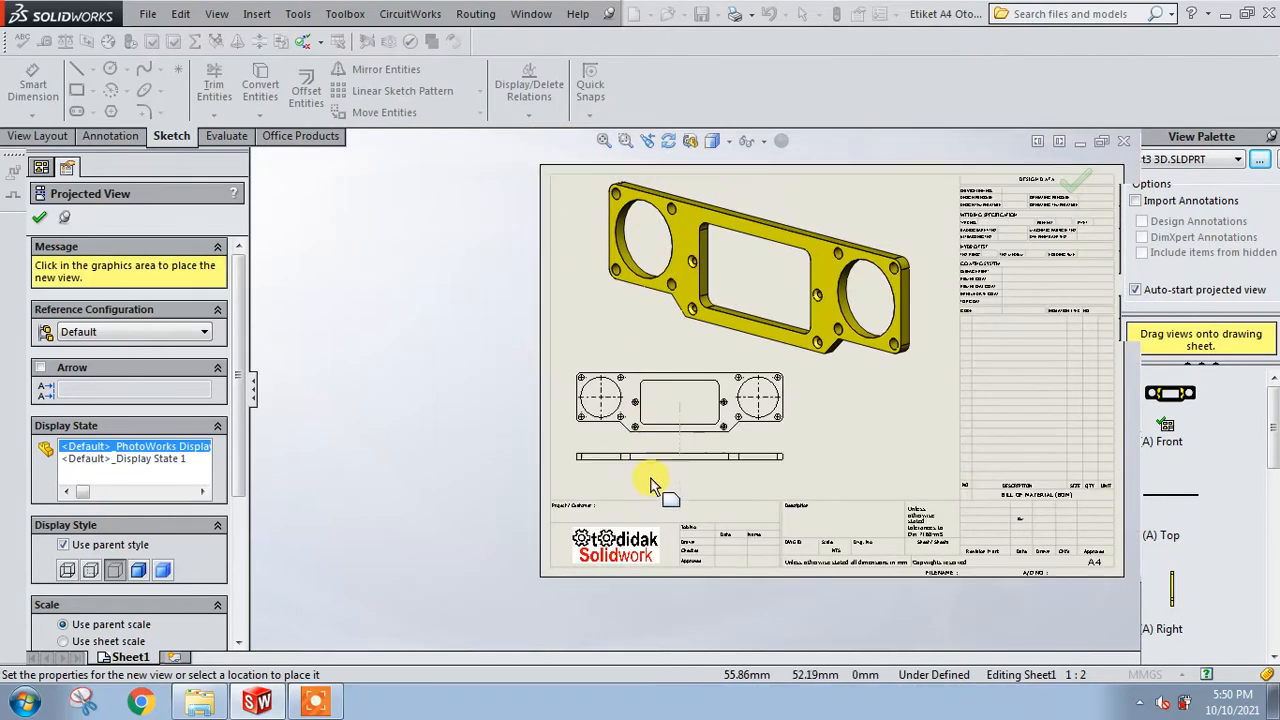
click(672, 478)
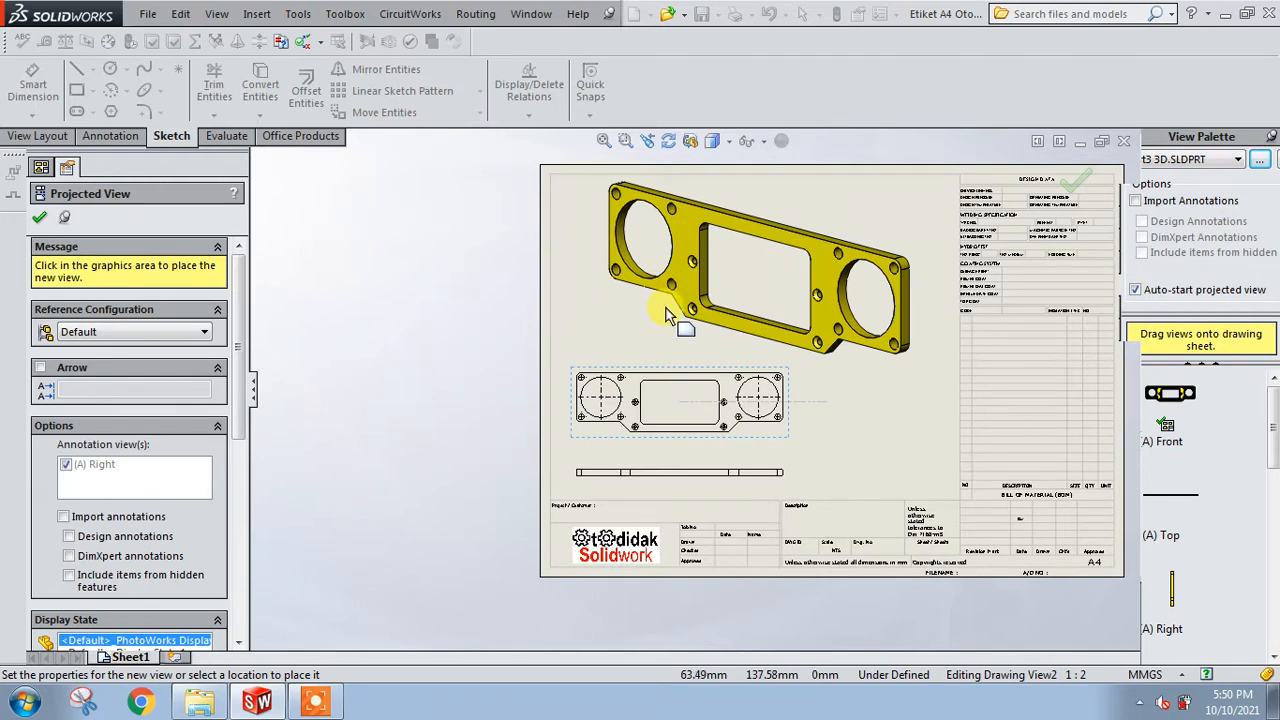
key(Escape)
Examine the outline and holes of the front view and the projected view beneath it.
scroll(666, 394, down, 5)
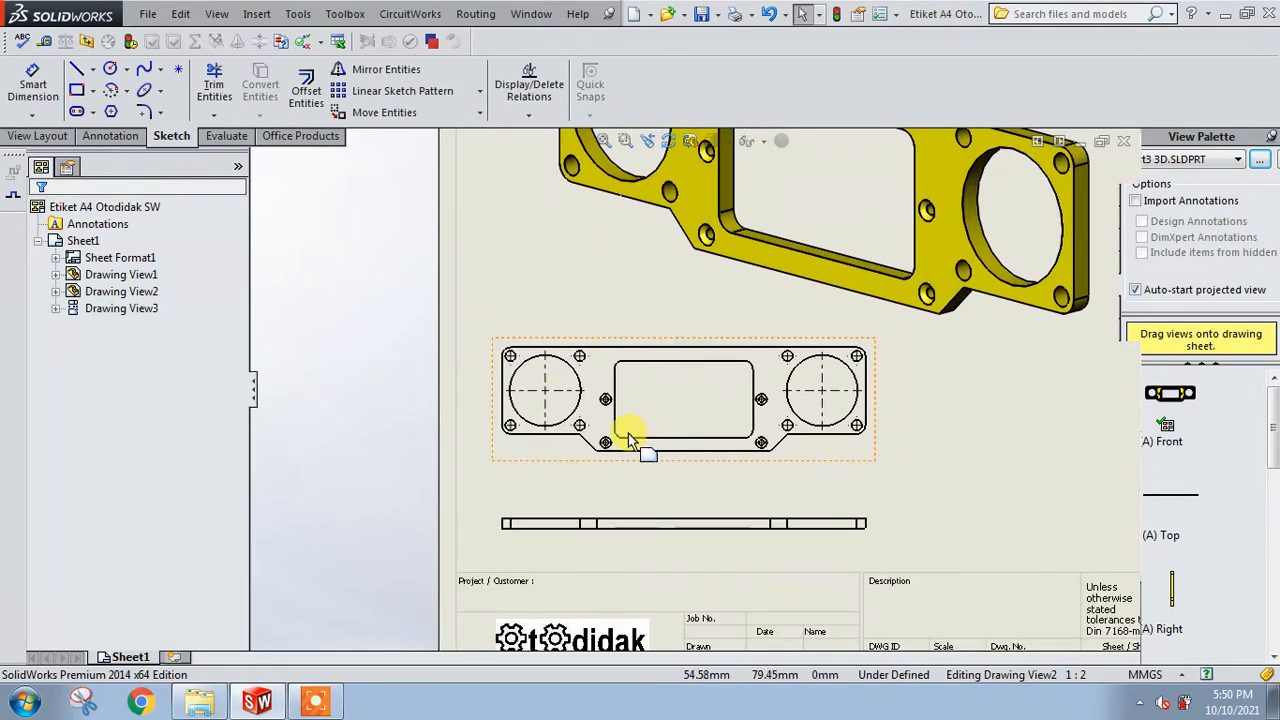
scroll(571, 423, down, 1)
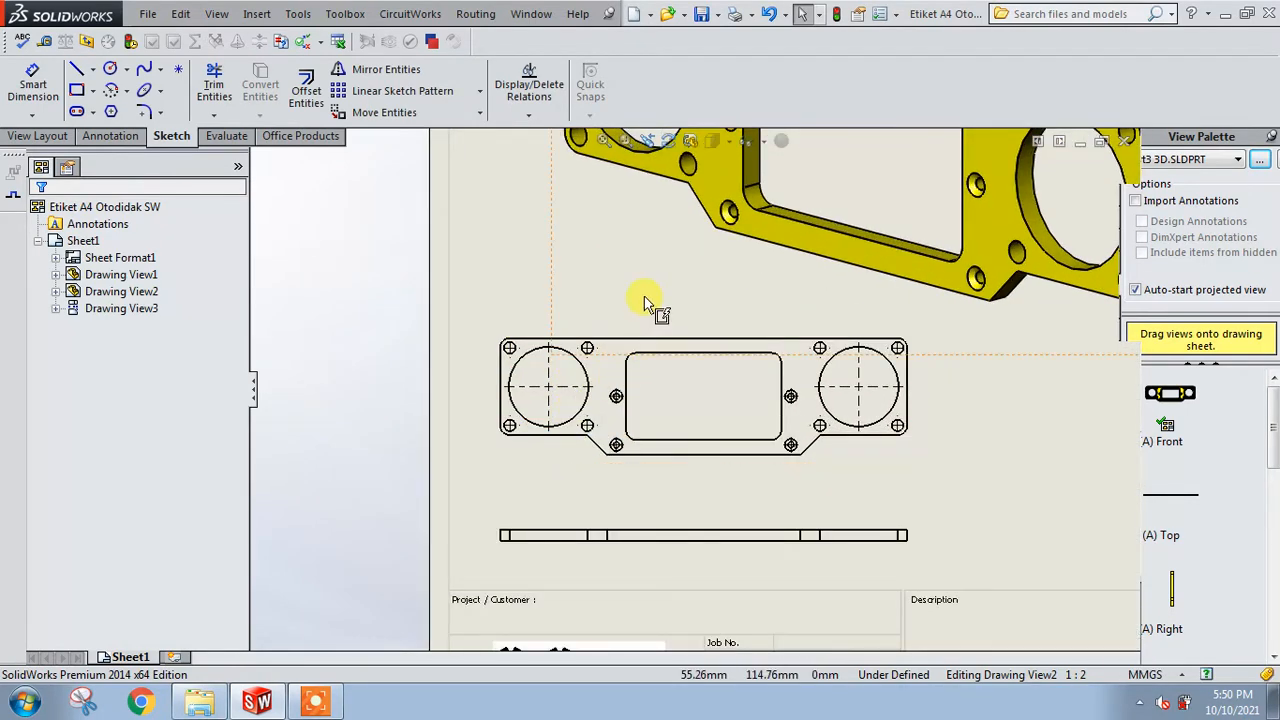
scroll(652, 302, up, 3)
scroll(665, 312, down, 2)
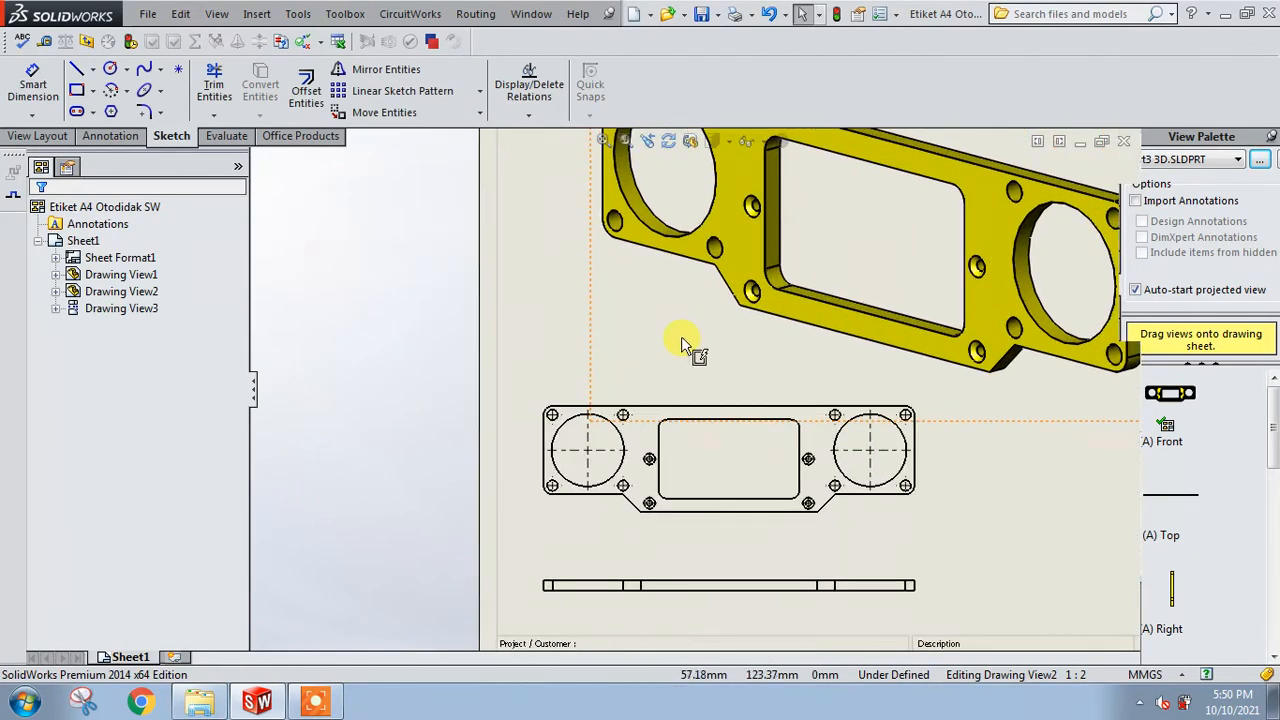
scroll(731, 420, down, 1)
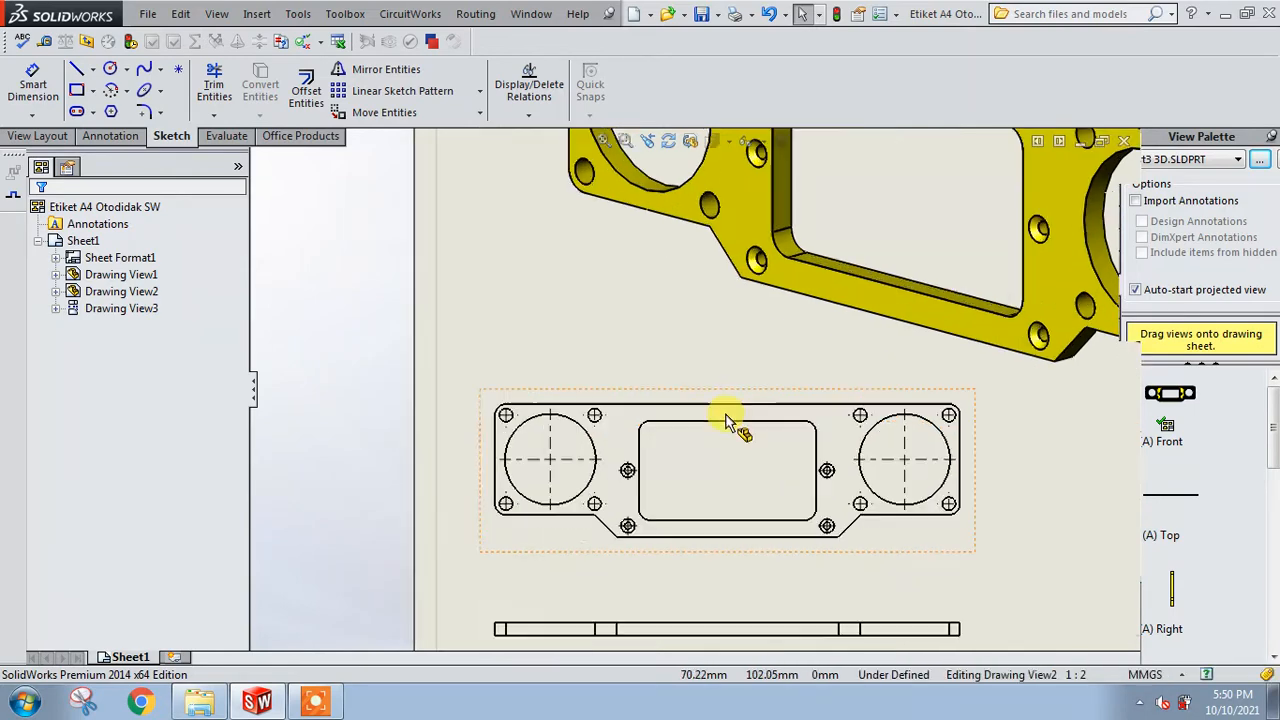
scroll(713, 437, down, 1)
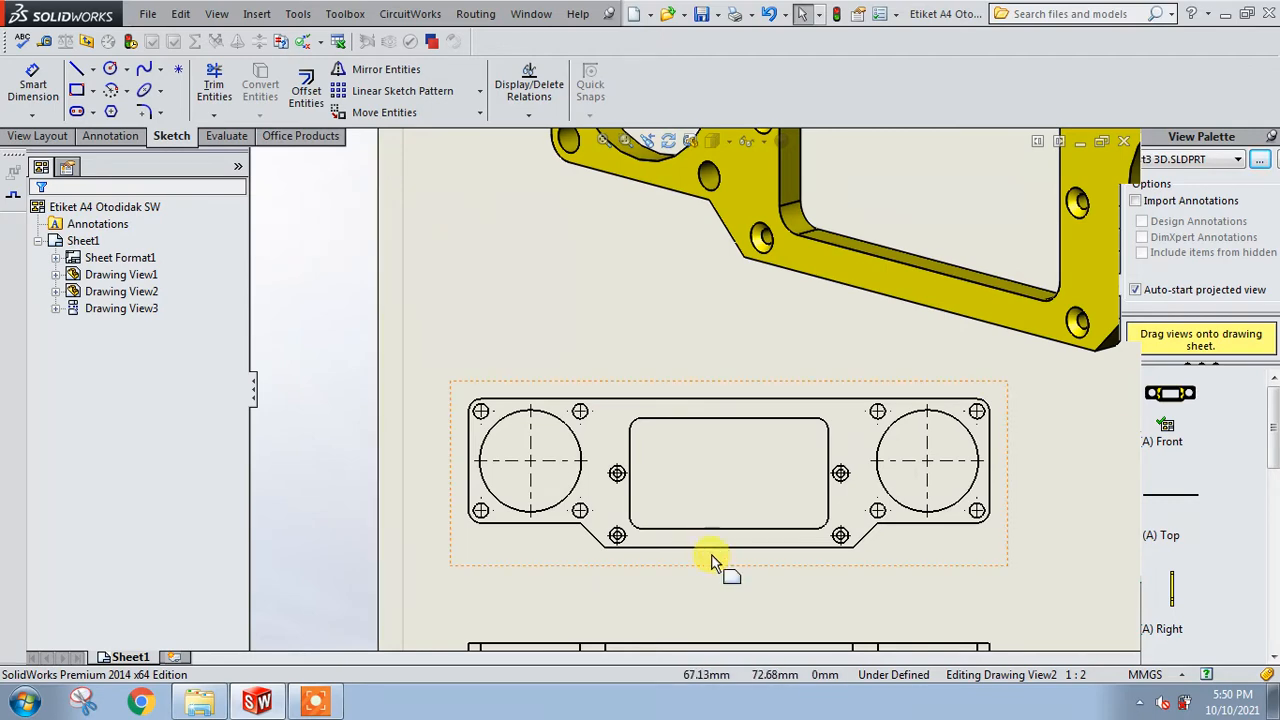
scroll(714, 560, up, 2)
scroll(694, 395, up, 1)
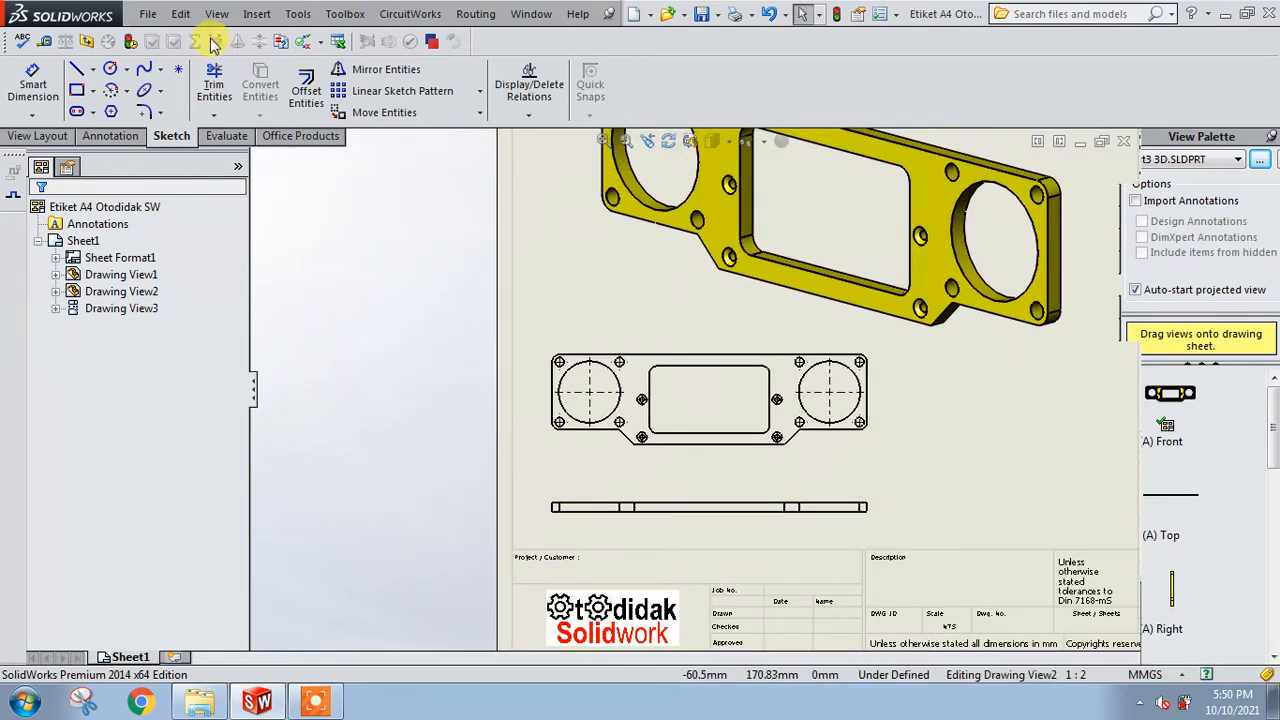
click(33, 84)
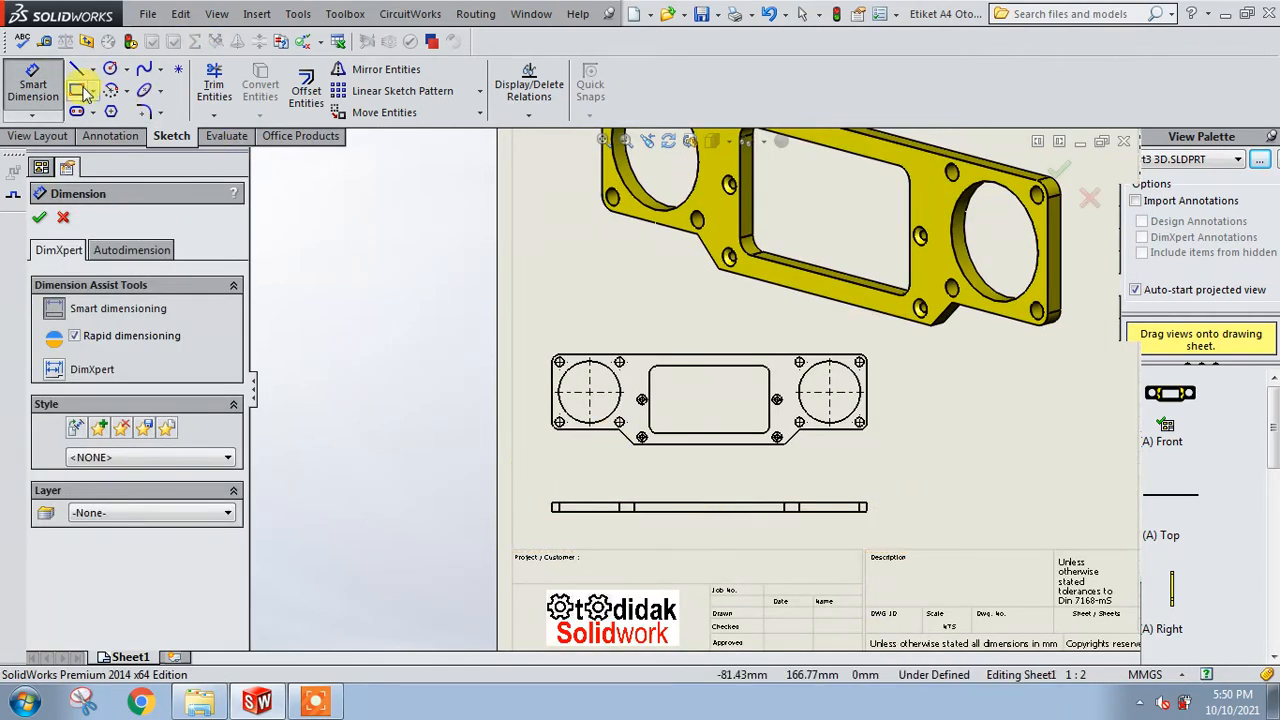
click(36, 116)
click(38, 118)
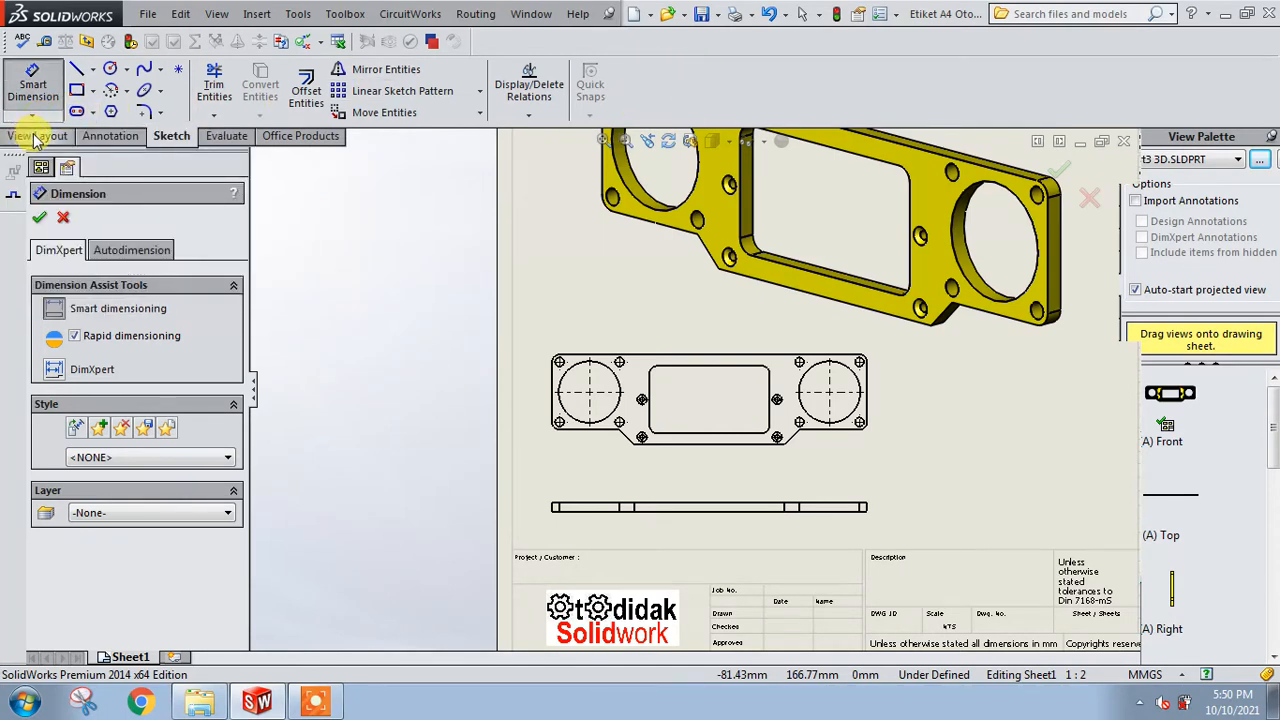
click(37, 137)
Import the model's dimensions into only the front view and the projected view beneath it, using Model Items.
click(103, 137)
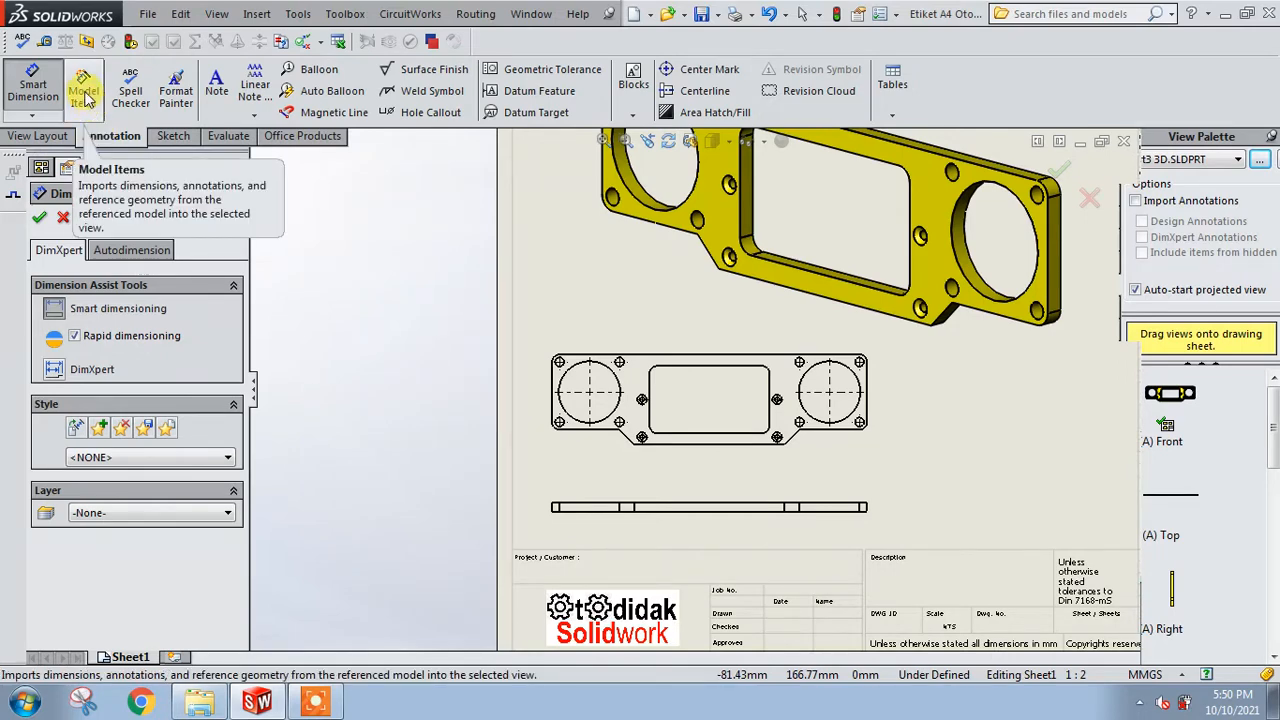
click(85, 94)
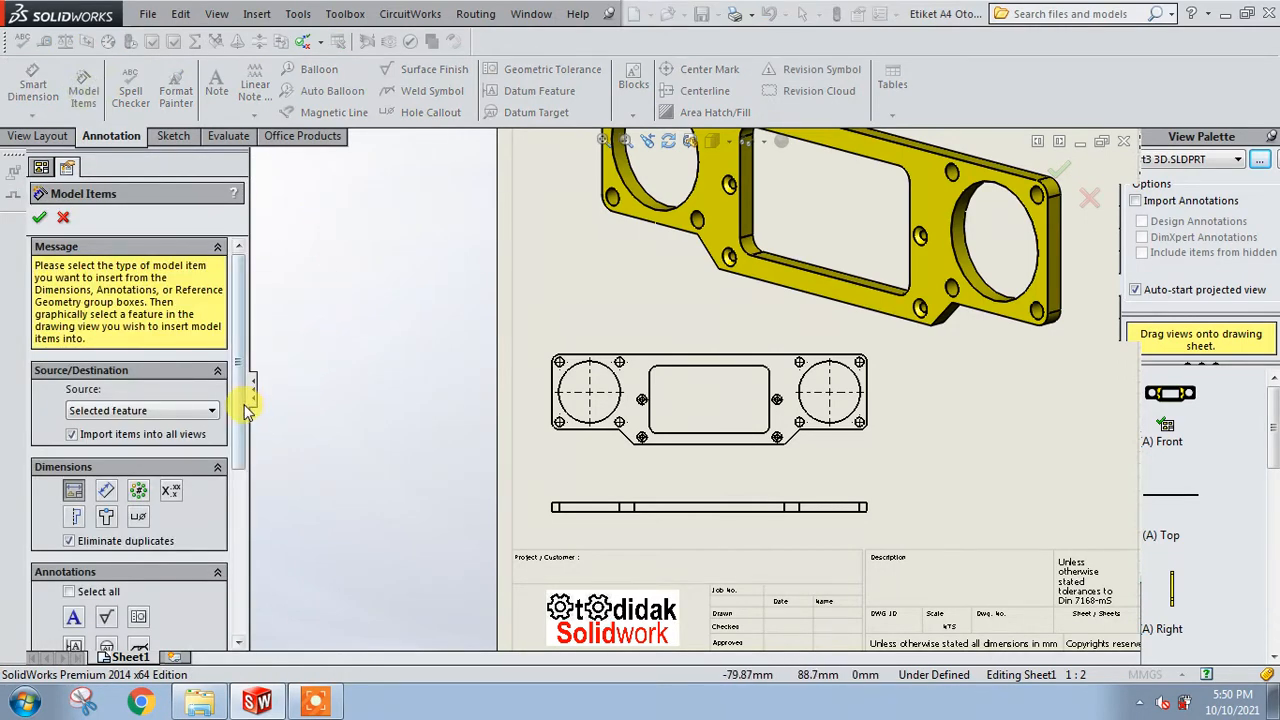
drag(240, 410, 232, 510)
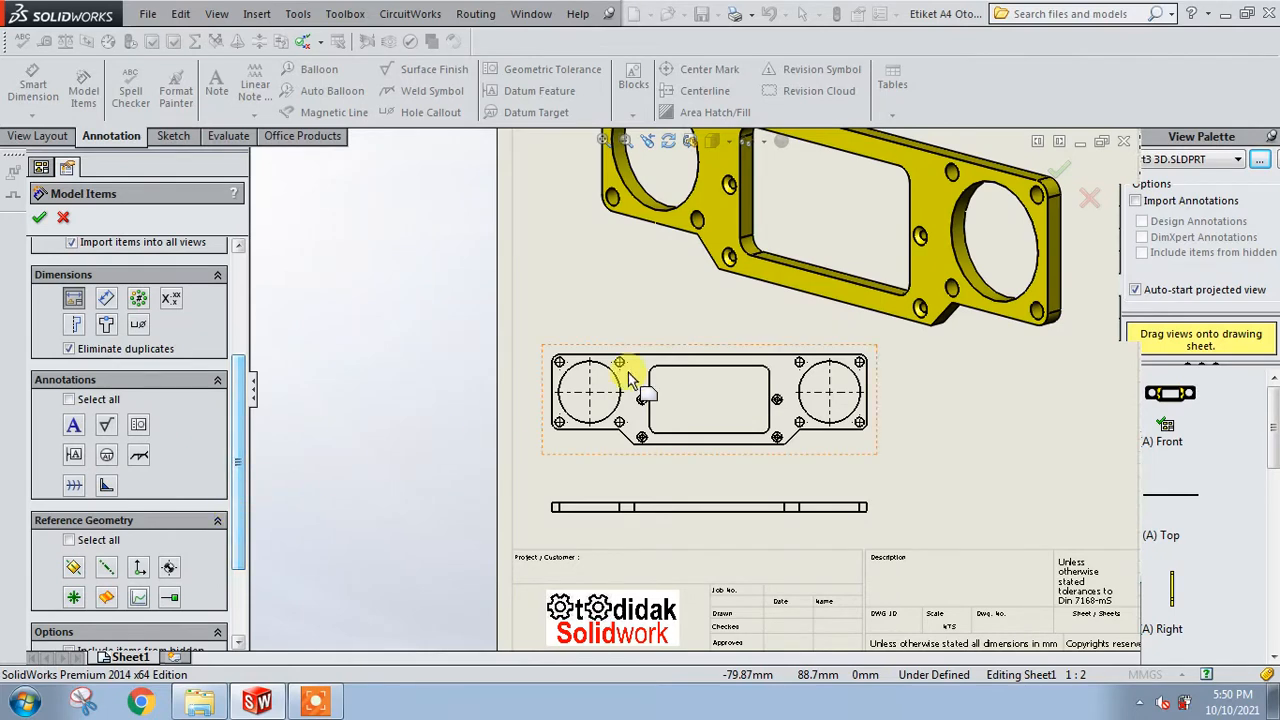
click(658, 346)
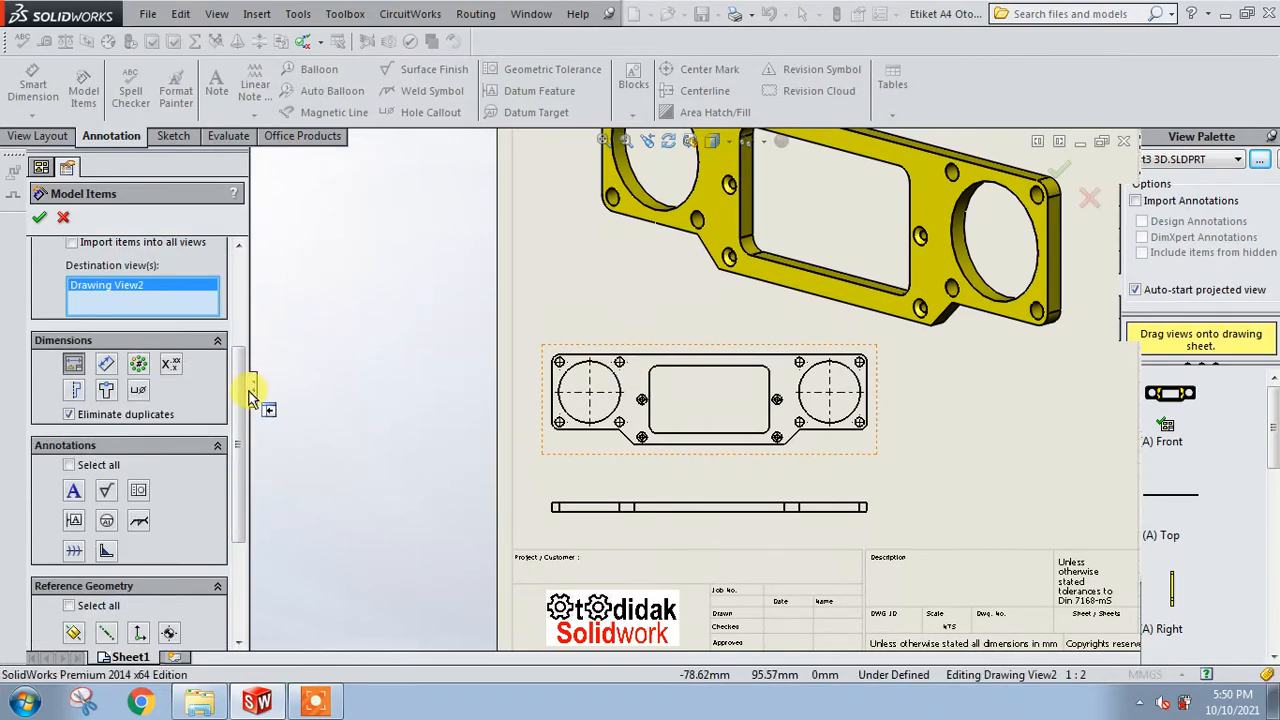
mouse_move(240, 413)
mouse_down()
mouse_move(250, 305)
mouse_move(251, 466)
mouse_up()
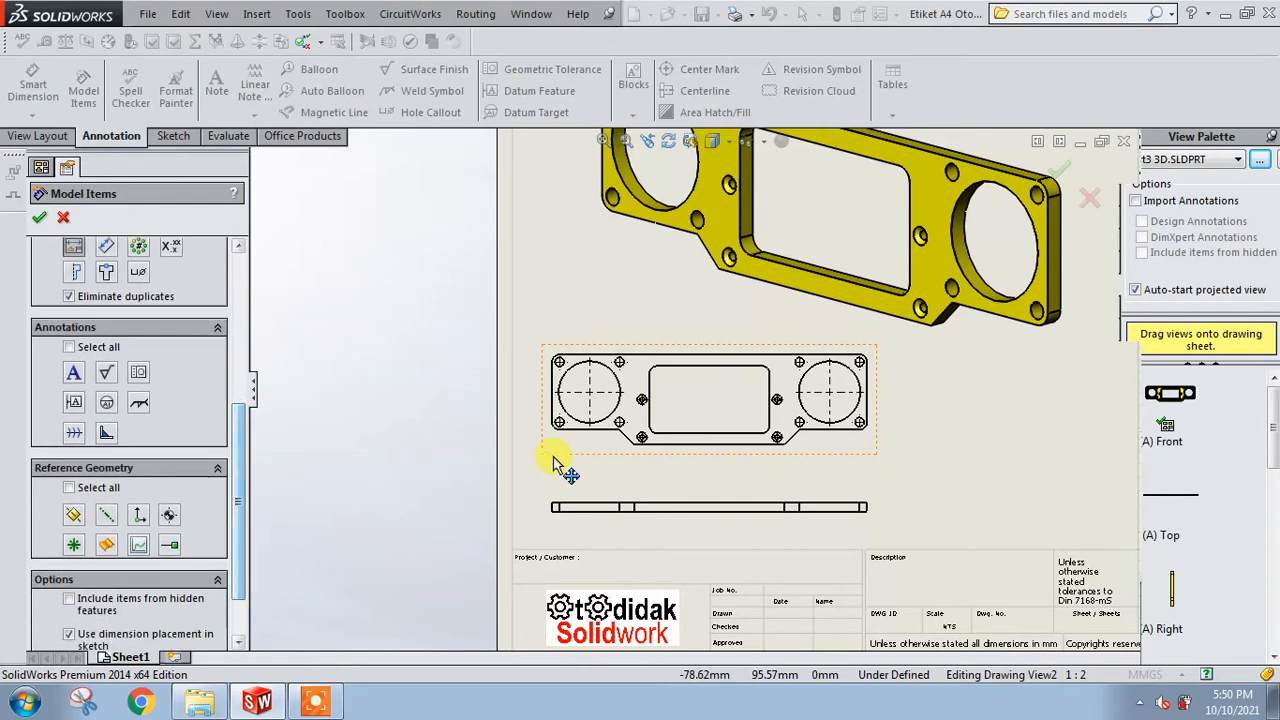
click(570, 500)
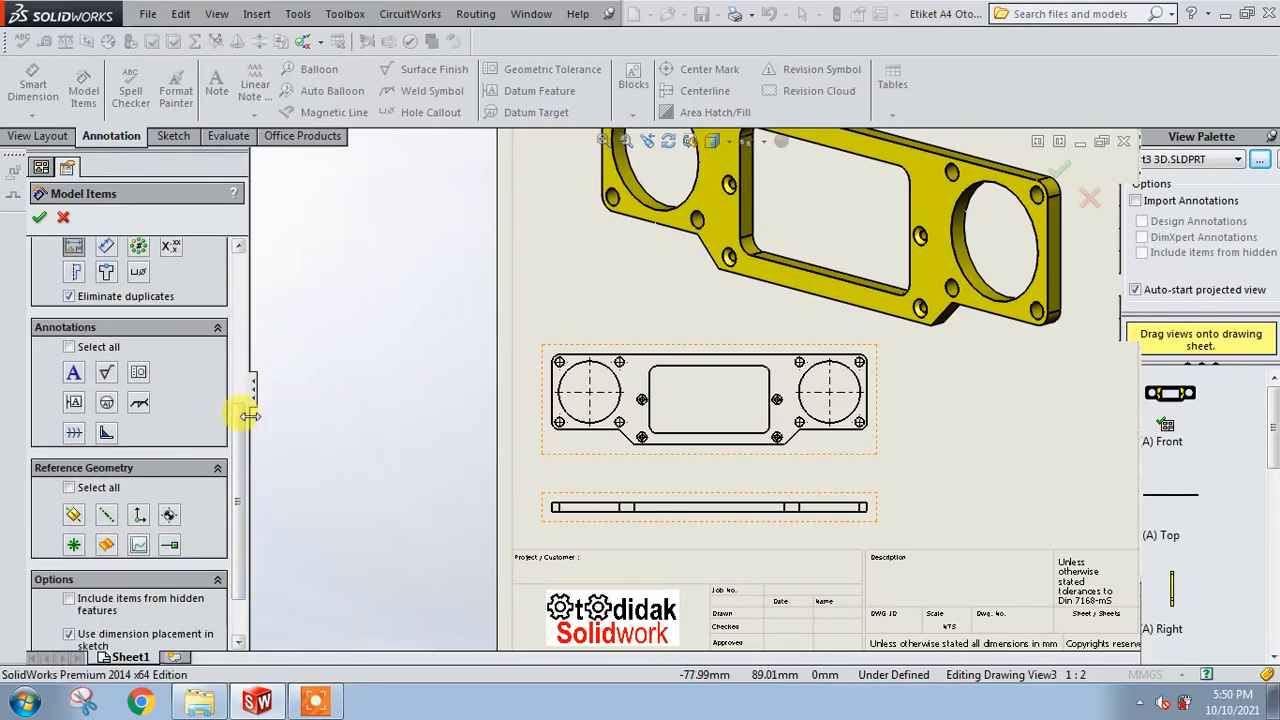
scroll(240, 366, up, 10)
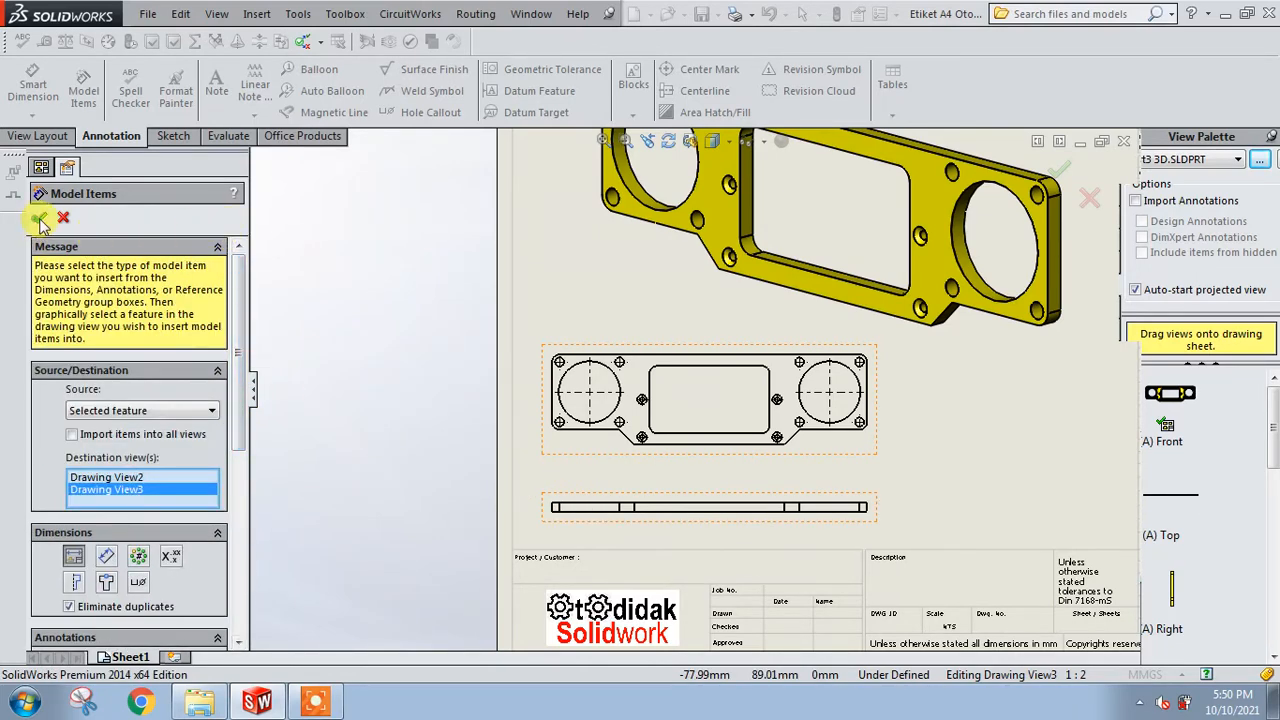
click(39, 218)
Move the 210 mm overall width dimension above the 80 mm cutout dimension in the front view.
click(690, 364)
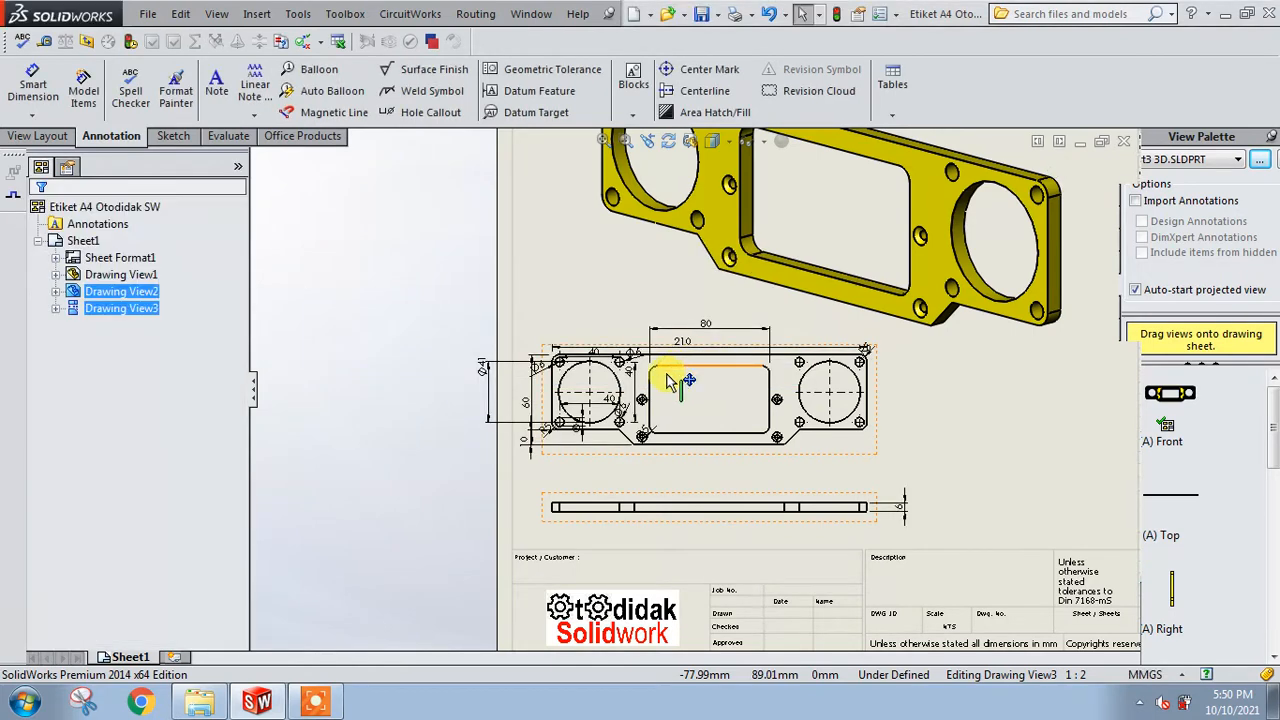
scroll(670, 492, up, 4)
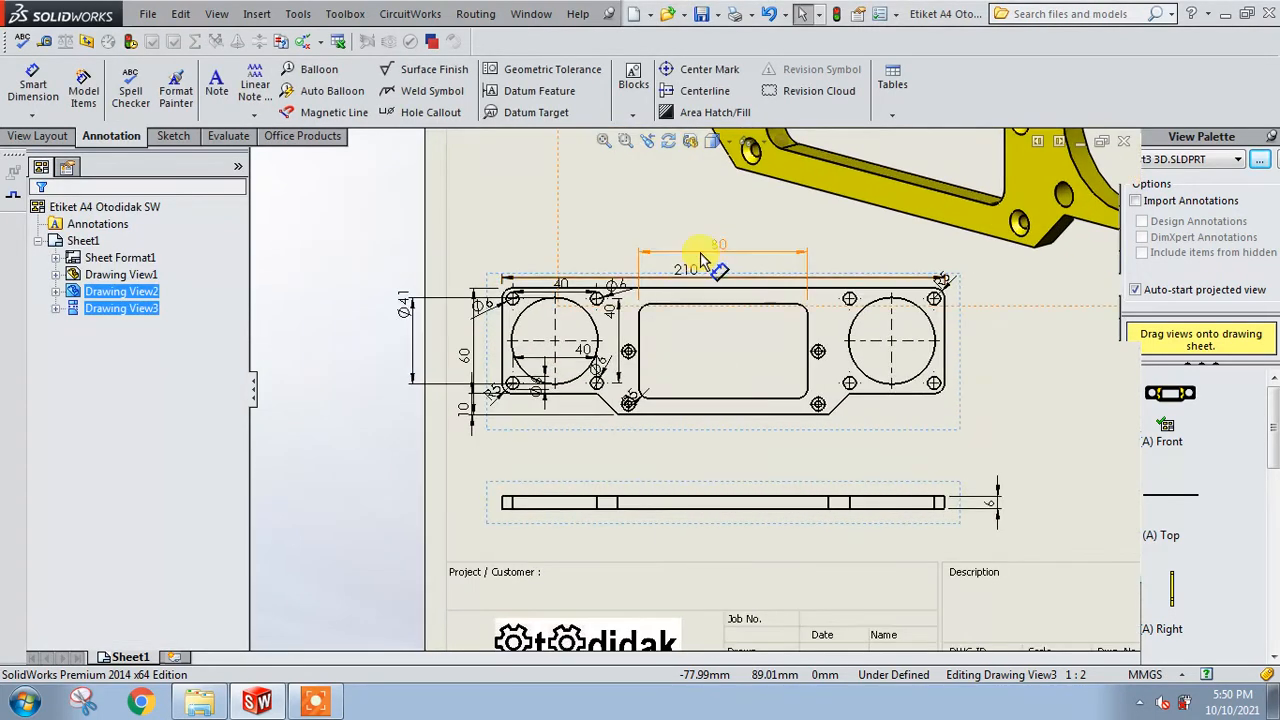
drag(697, 280, 712, 230)
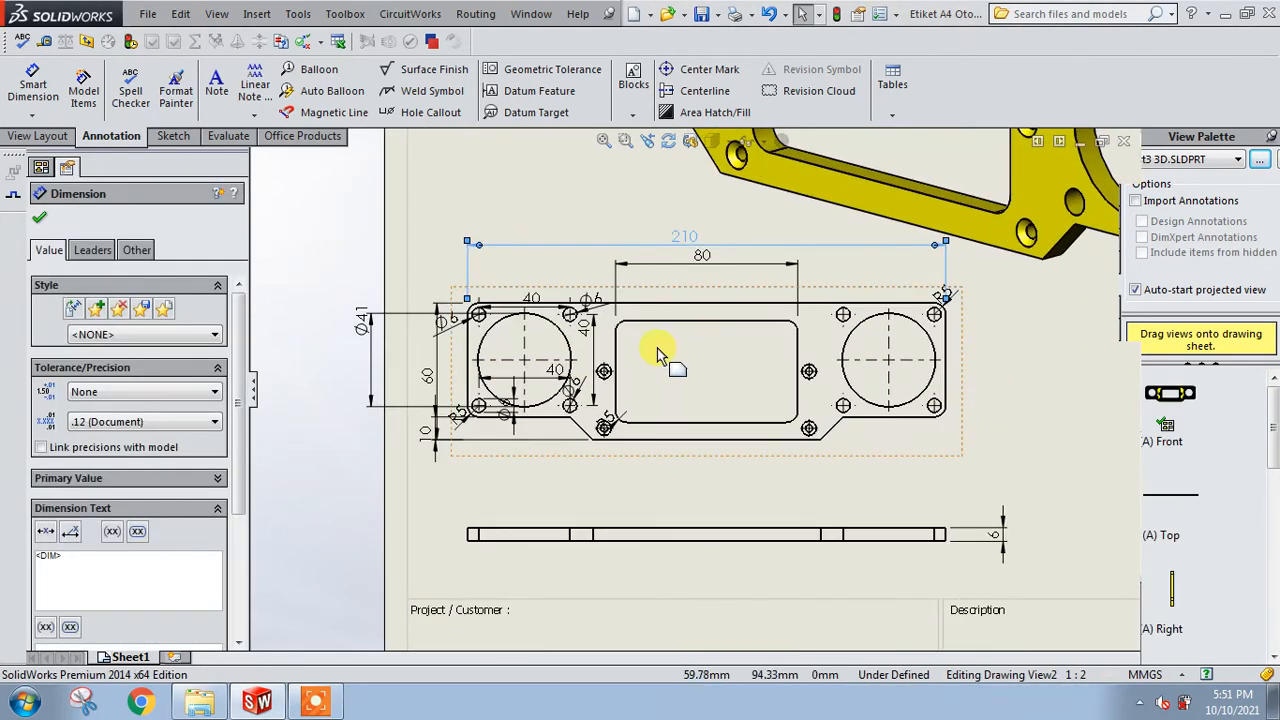
Move the Ø41 dimension of the large hole into the rectangular cutout of the front view.
scroll(640, 345, down, 2)
scroll(606, 478, down, 1)
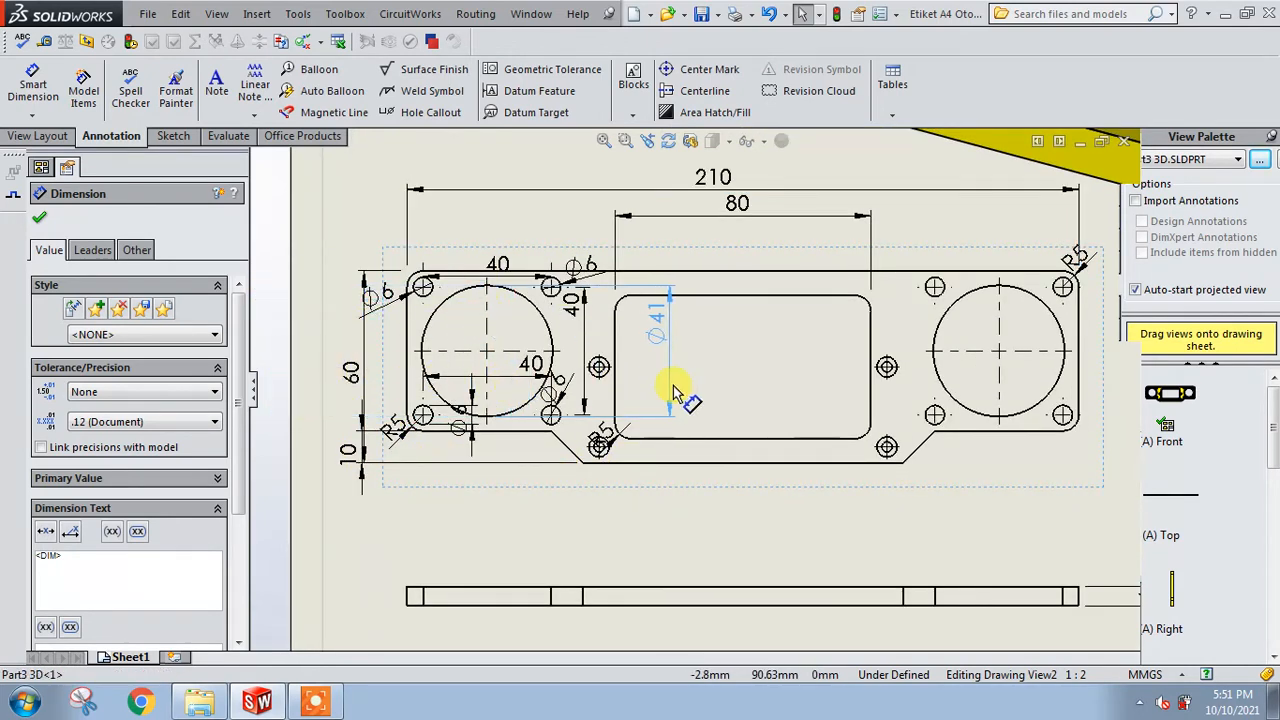
click(700, 391)
key(Escape)
click(682, 368)
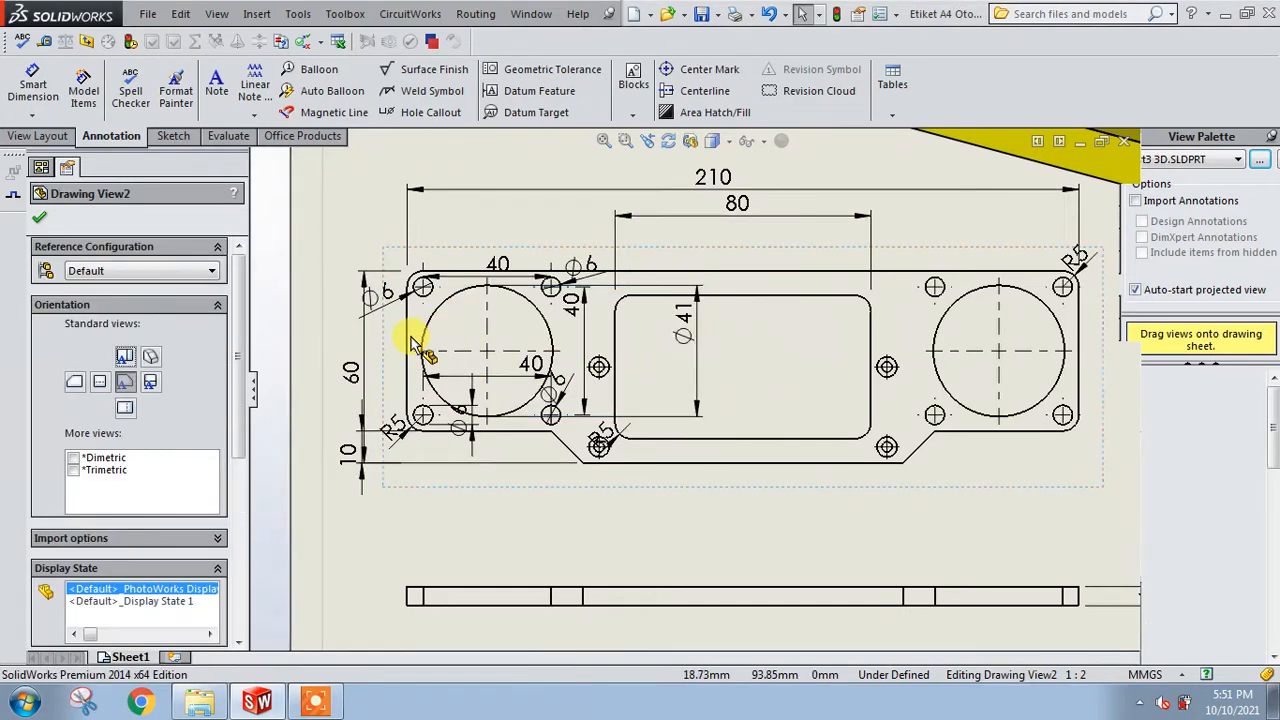
Move the upper horizontal 40 mm hole spacing and the upper-left hole's Ø6 dimension outside the front view's outline.
scroll(415, 345, down, 2)
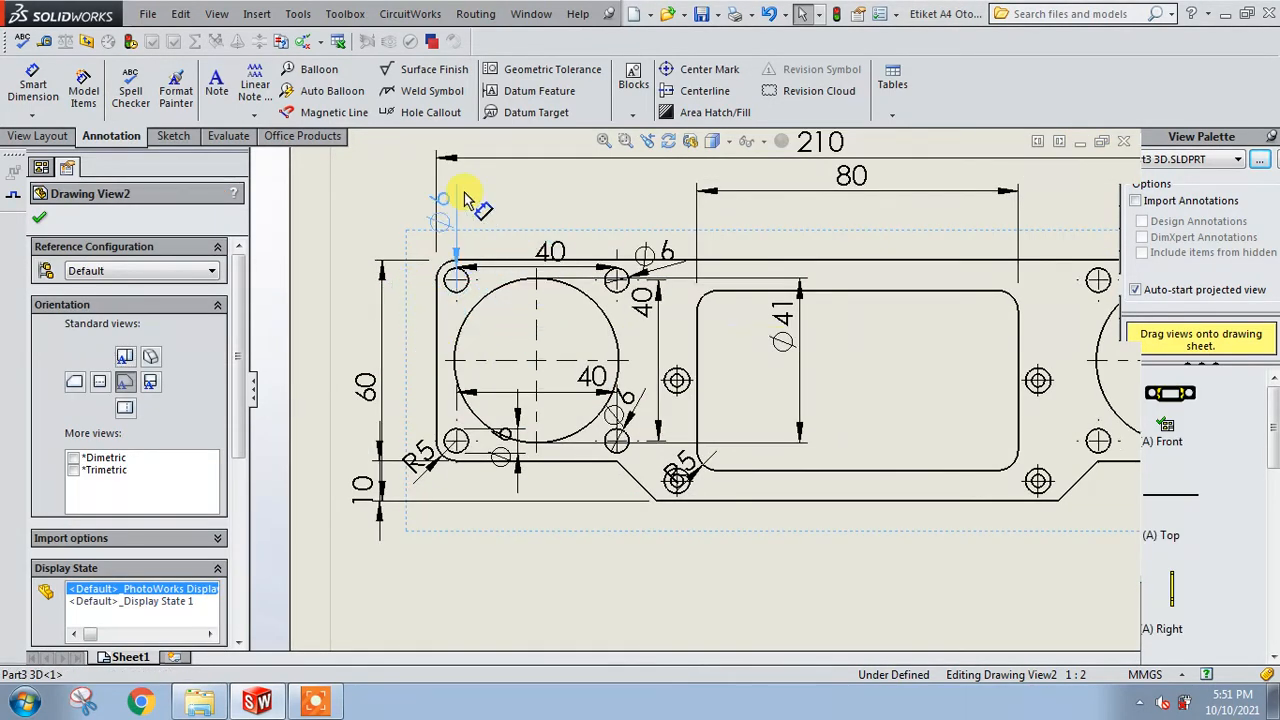
drag(549, 251, 556, 180)
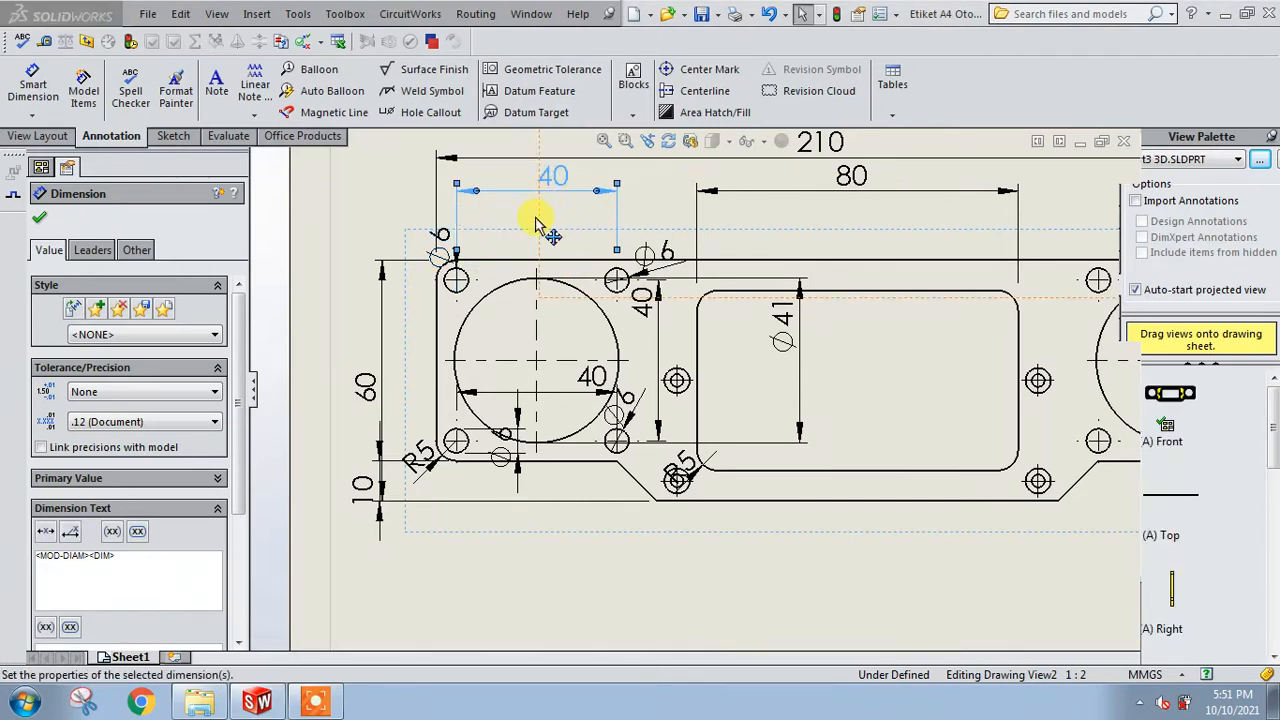
click(450, 255)
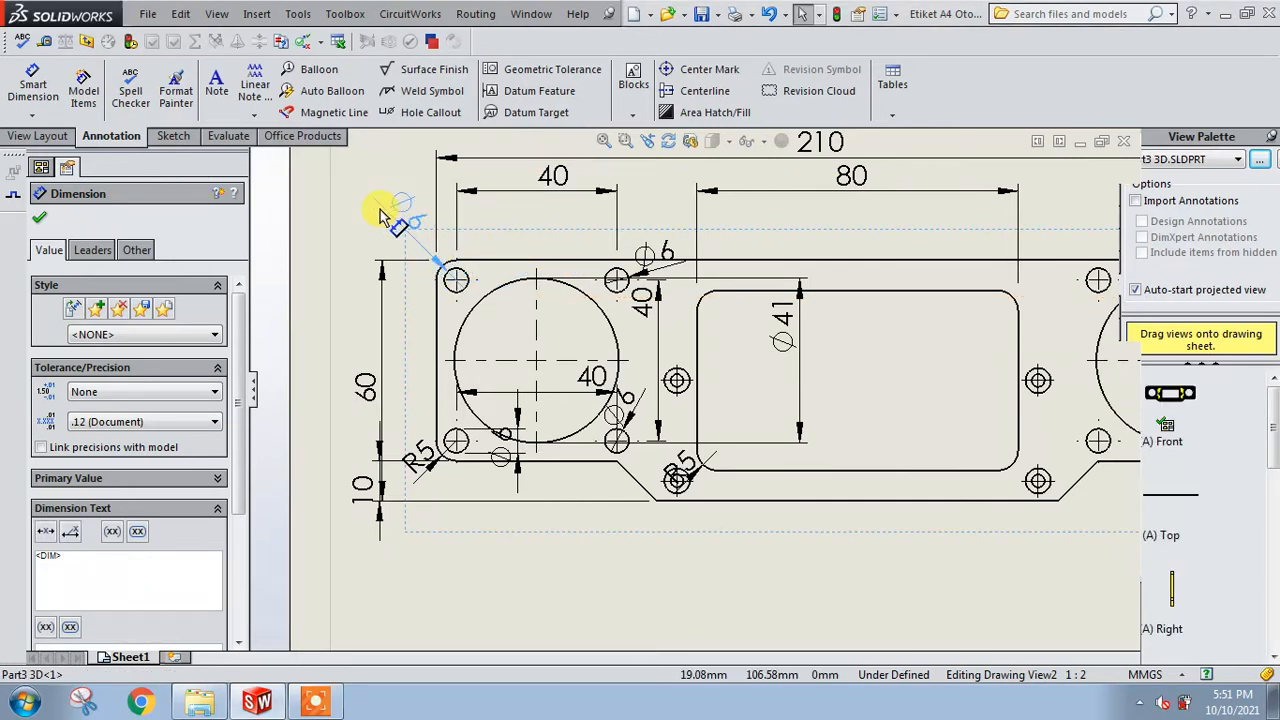
Move the vertical 40 mm hole spacing between the front view's left edge and the 60 mm dimension, and shift the 60 mm text slightly up.
drag(645, 302, 393, 333)
drag(363, 381, 363, 357)
click(500, 570)
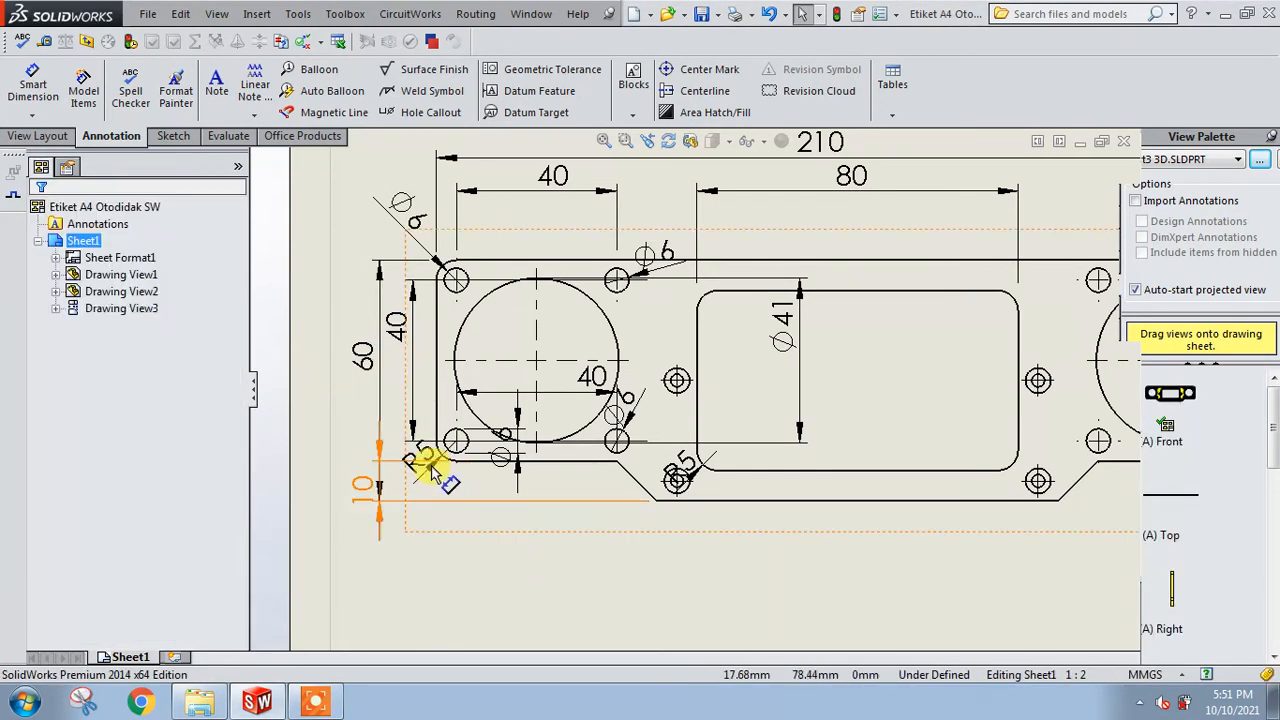
Move the 10 mm dimension's text below its extension lines and line it up with the 60 mm dimension line.
drag(430, 470, 415, 525)
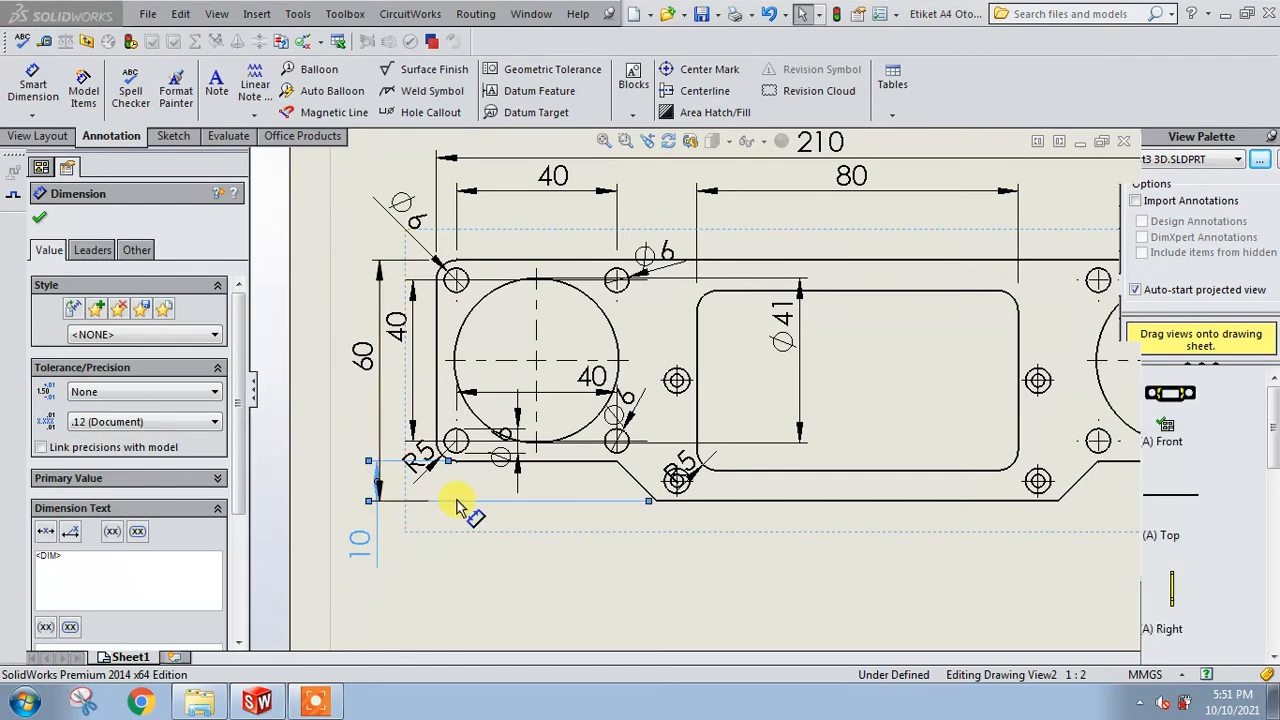
scroll(456, 505, down, 1)
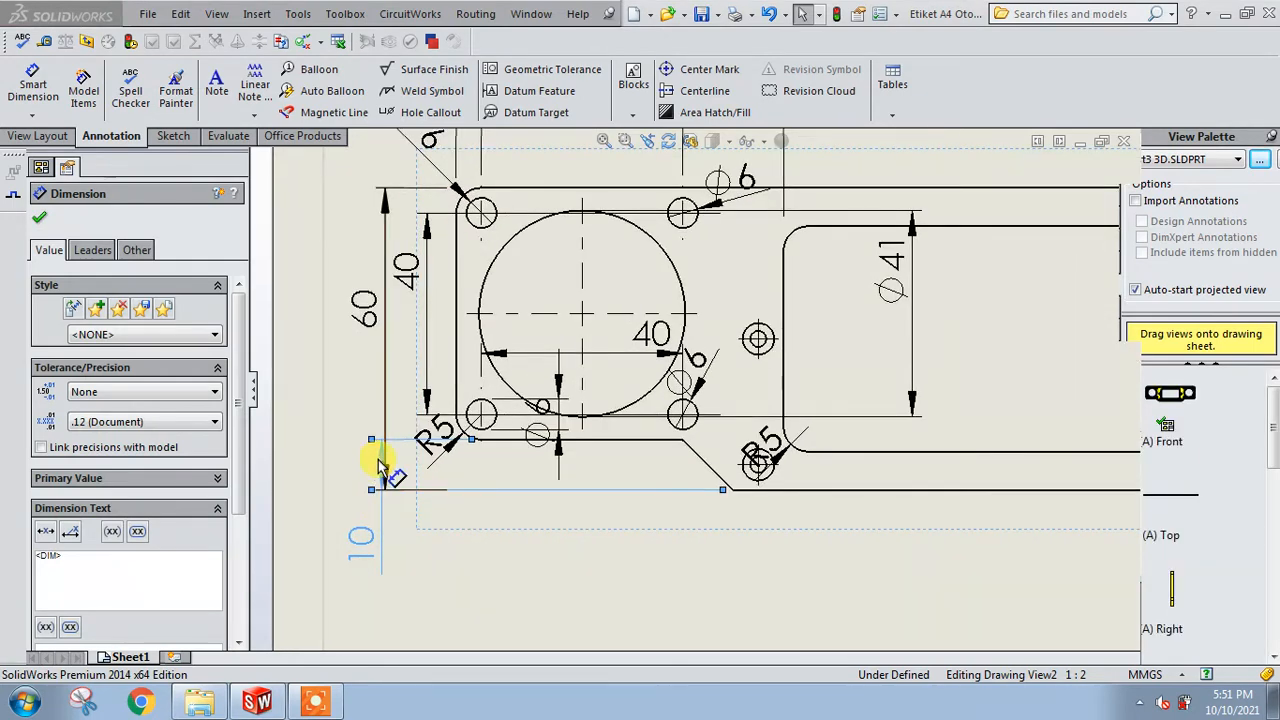
scroll(398, 495, down, 4)
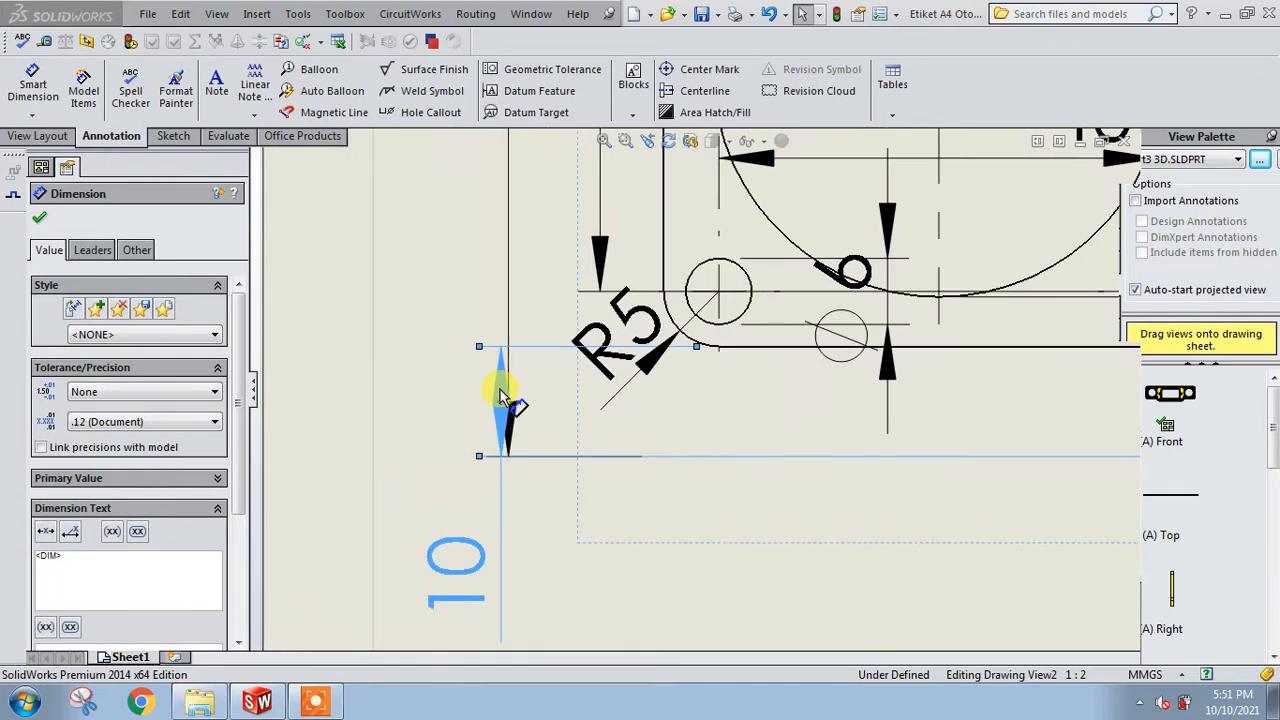
drag(502, 395, 510, 403)
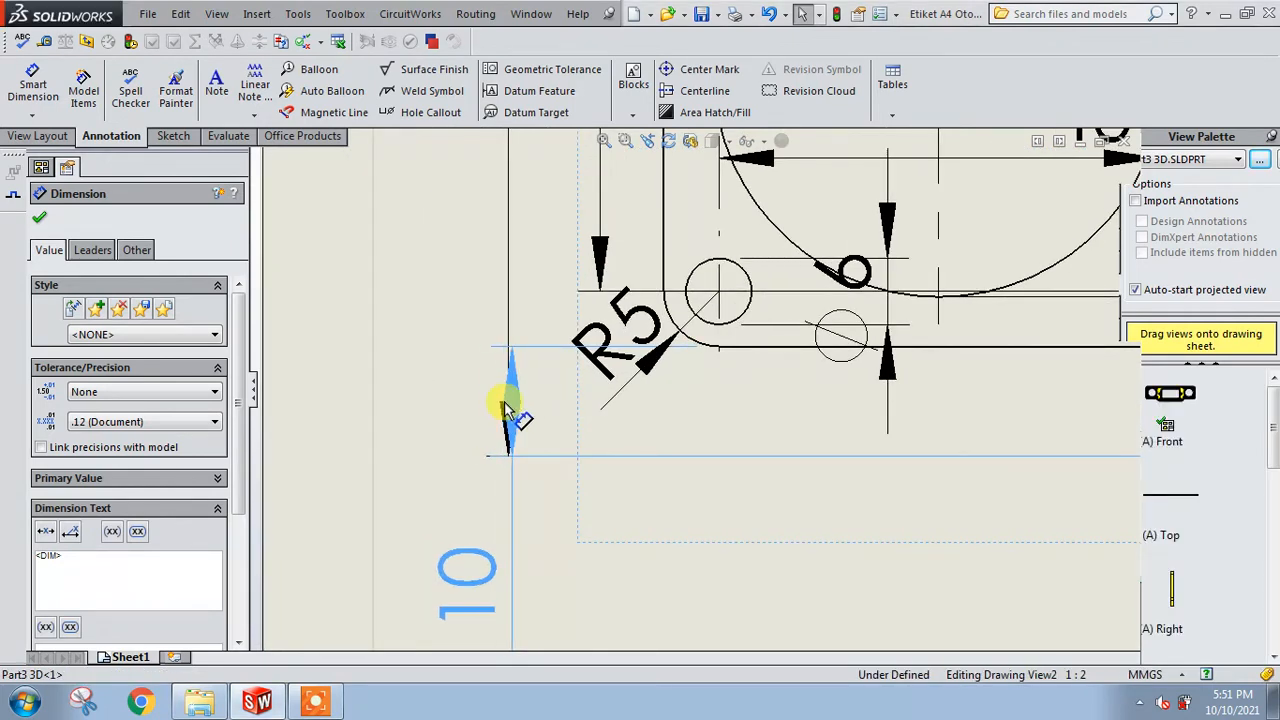
scroll(525, 408, down, 2)
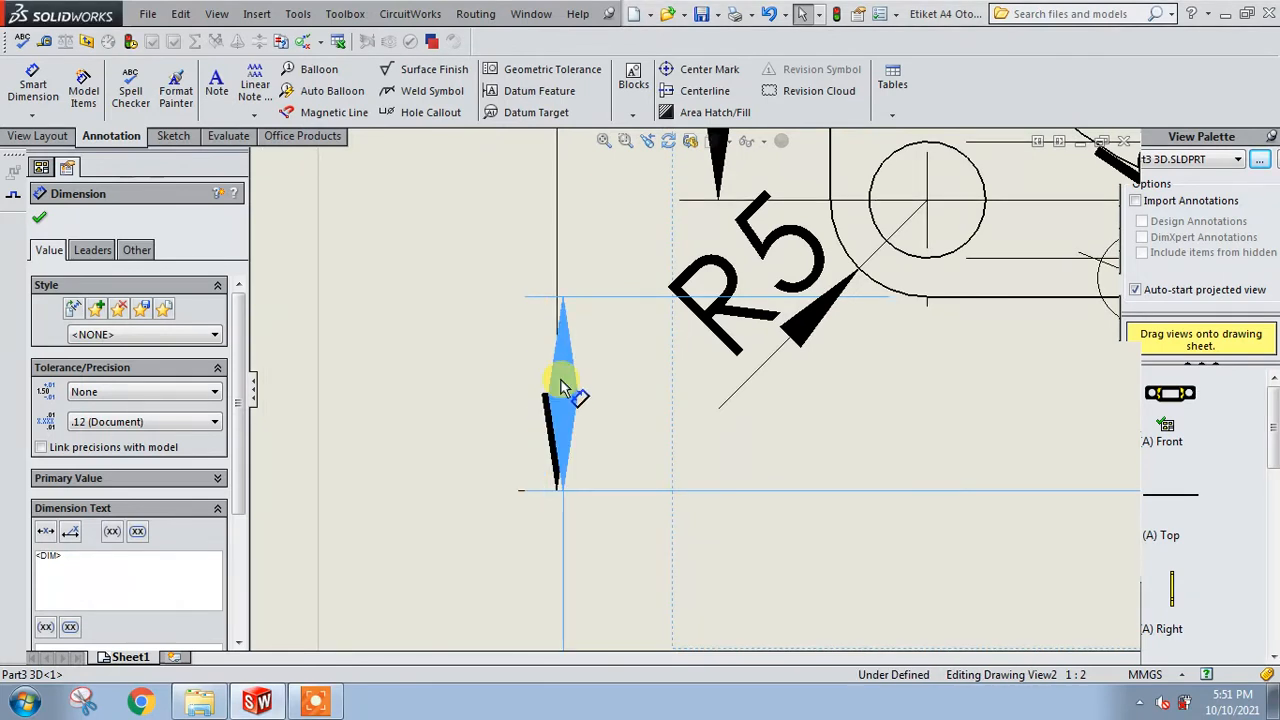
Flip the 60 mm dimension's arrowheads to the outside of its extension lines.
scroll(563, 393, down, 1)
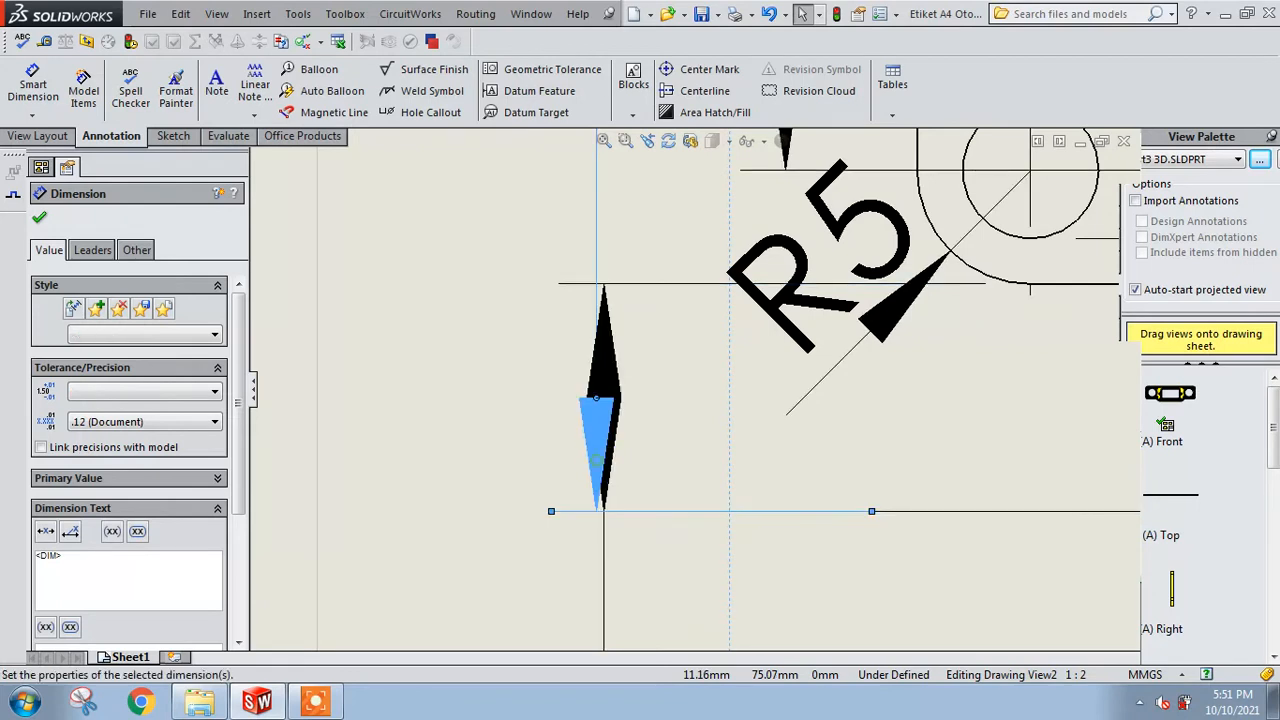
click(596, 400)
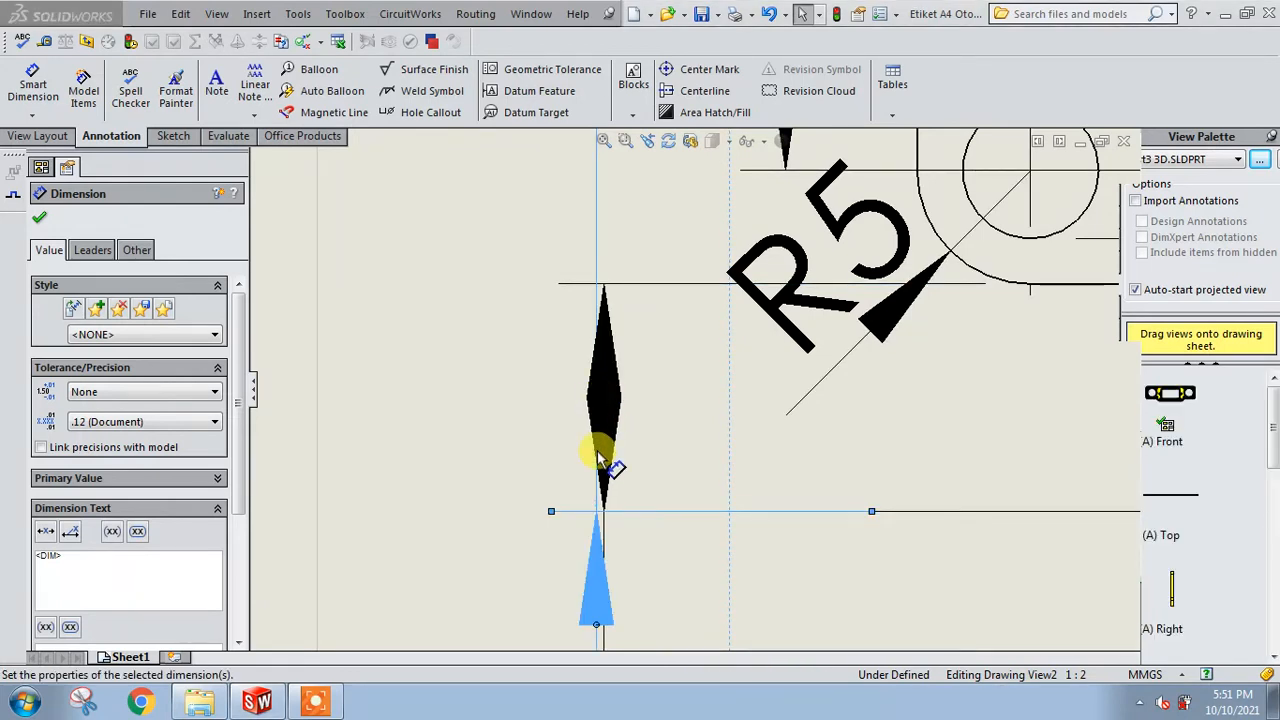
Flip the 60 mm dimension's arrowheads back inside its extension lines and line it up with the 10 mm dimension.
click(597, 610)
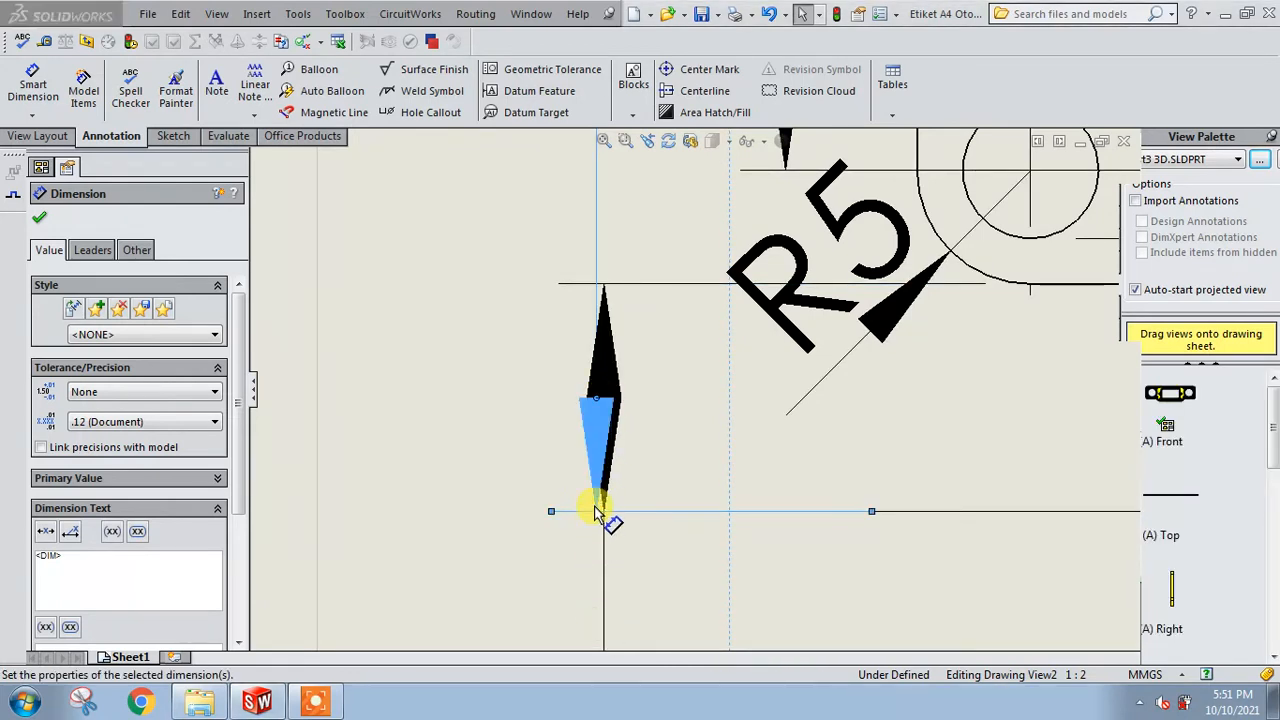
click(680, 457)
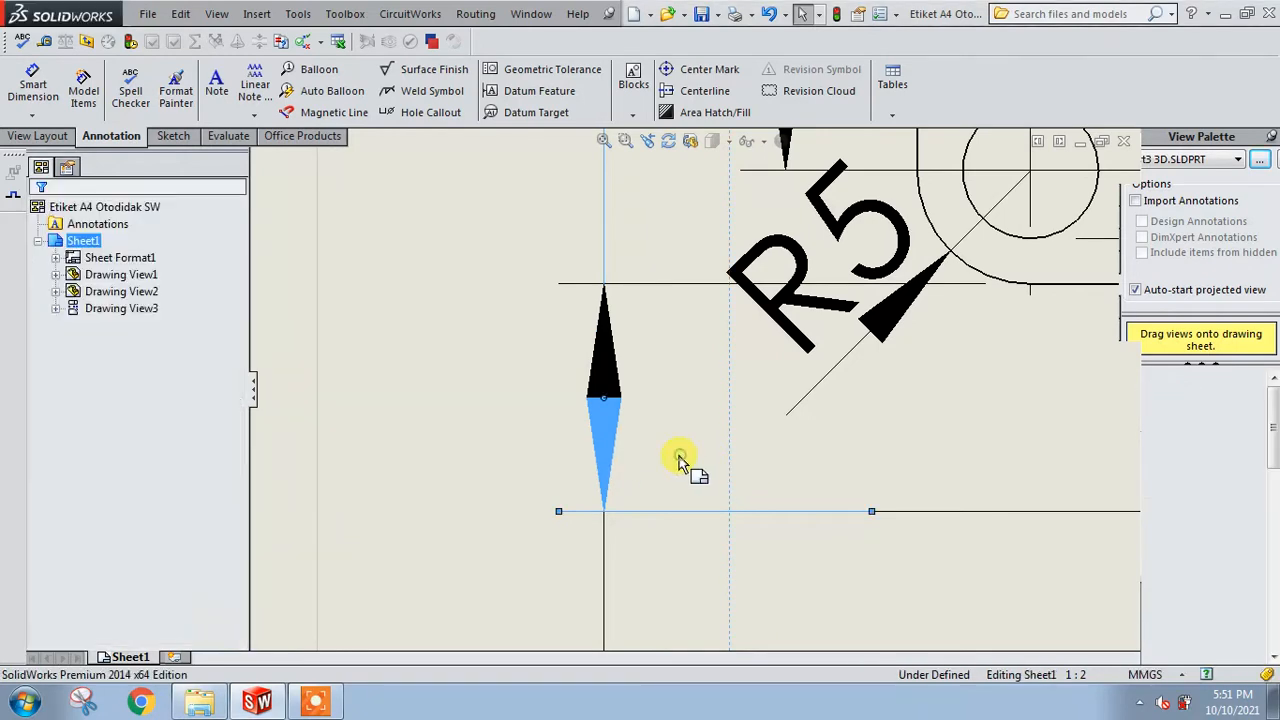
Move the lower-left corner's R5 dimension below the front view's outline, beside the 10 mm dimension.
scroll(794, 437, up, 5)
scroll(846, 436, down, 1)
scroll(846, 436, up, 3)
scroll(846, 436, down, 2)
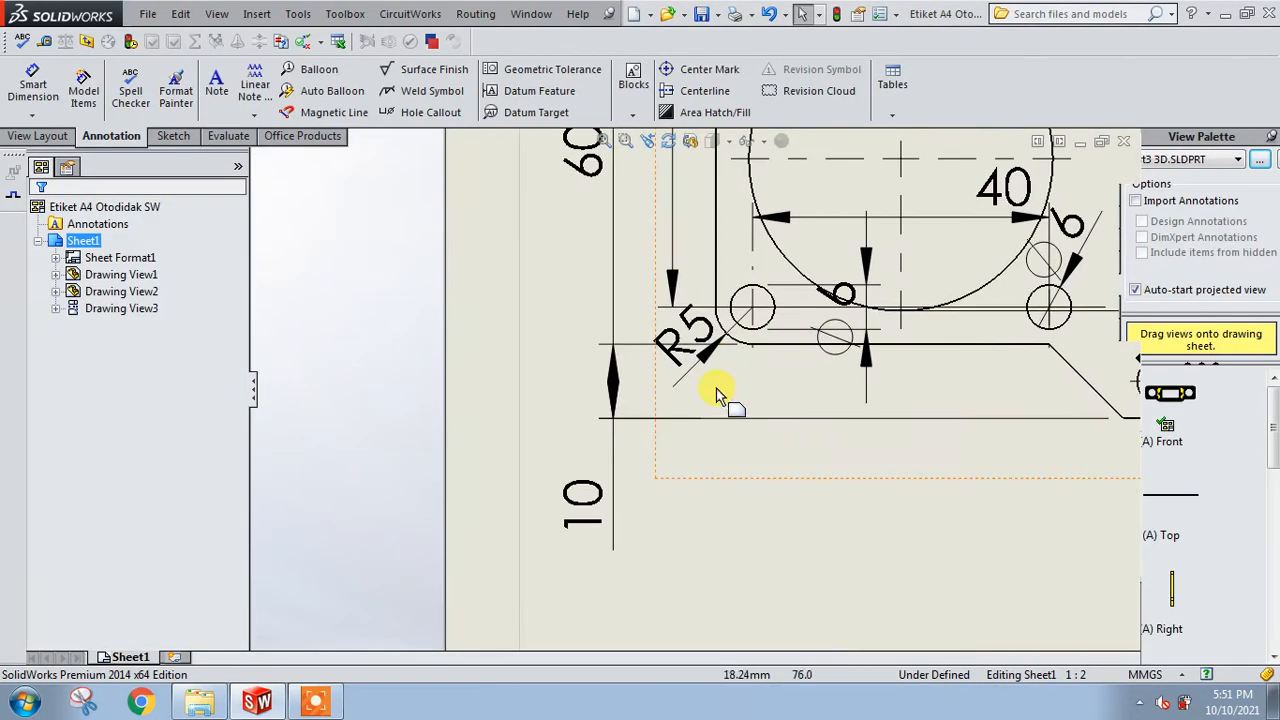
mouse_move(694, 354)
mouse_down()
mouse_move(712, 432)
mouse_move(676, 460)
mouse_move(682, 473)
mouse_up()
click(879, 524)
Move the lower-left hole's Ø6 dimension below the front view on the left circle's centreline, and flip its arrowheads inside the extension lines.
scroll(843, 412, up, 2)
scroll(755, 384, down, 1)
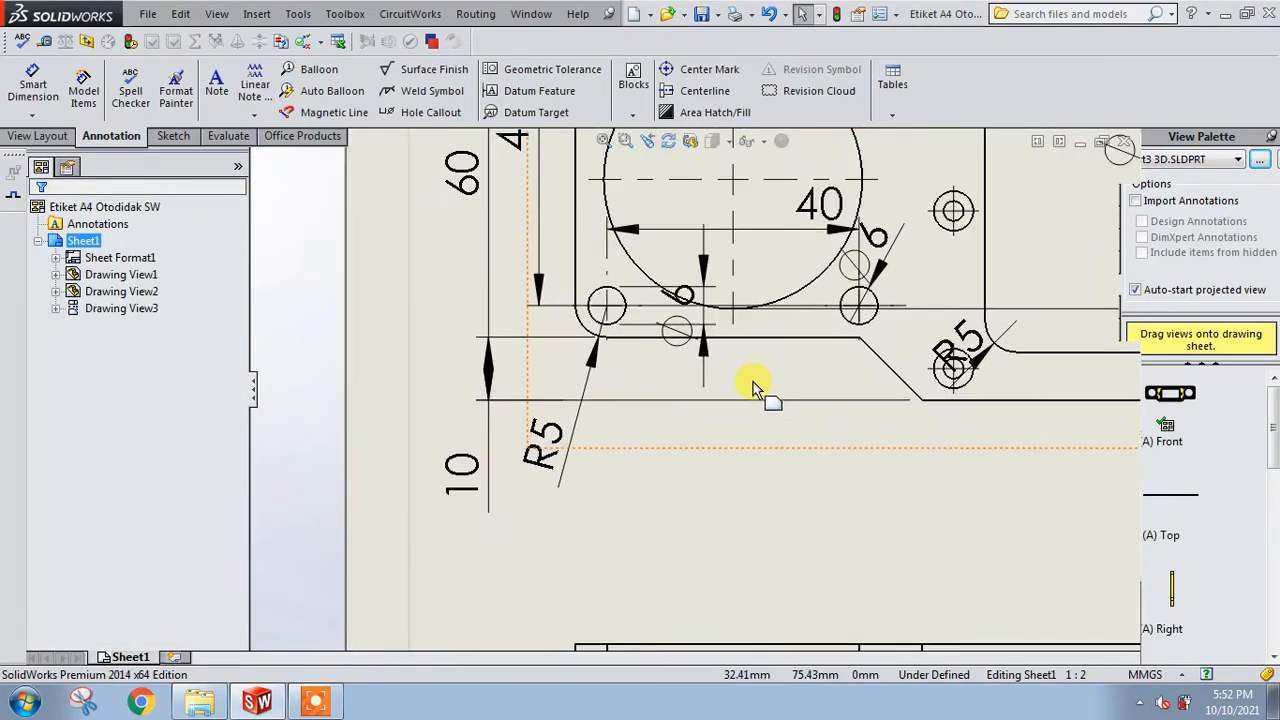
mouse_move(680, 323)
mouse_down()
mouse_move(718, 490)
mouse_move(771, 492)
mouse_move(730, 480)
mouse_up()
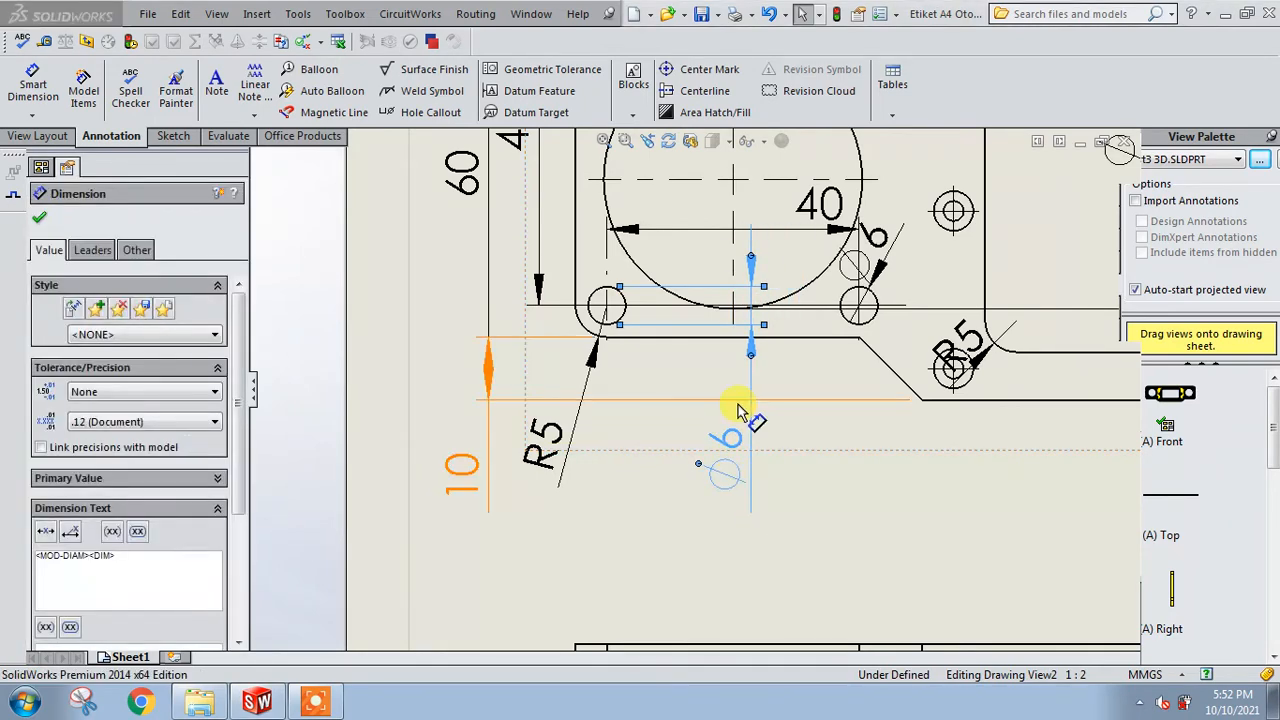
scroll(605, 336, down, 2)
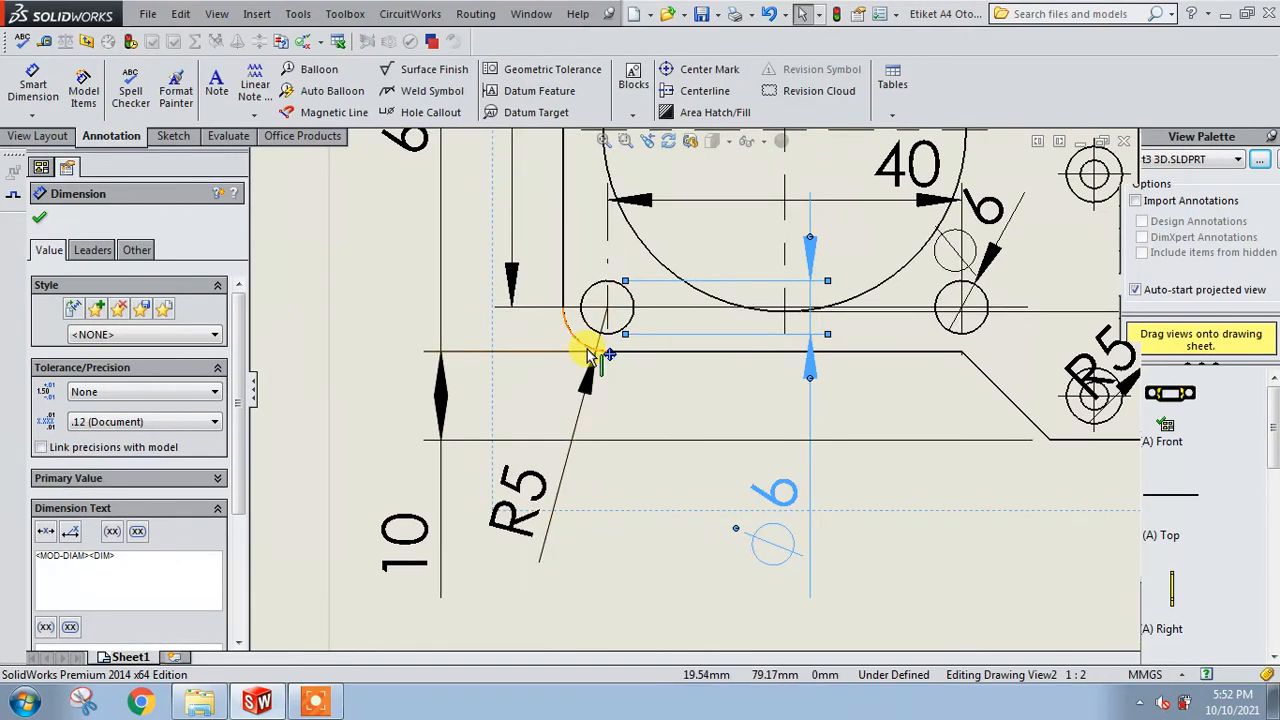
click(811, 243)
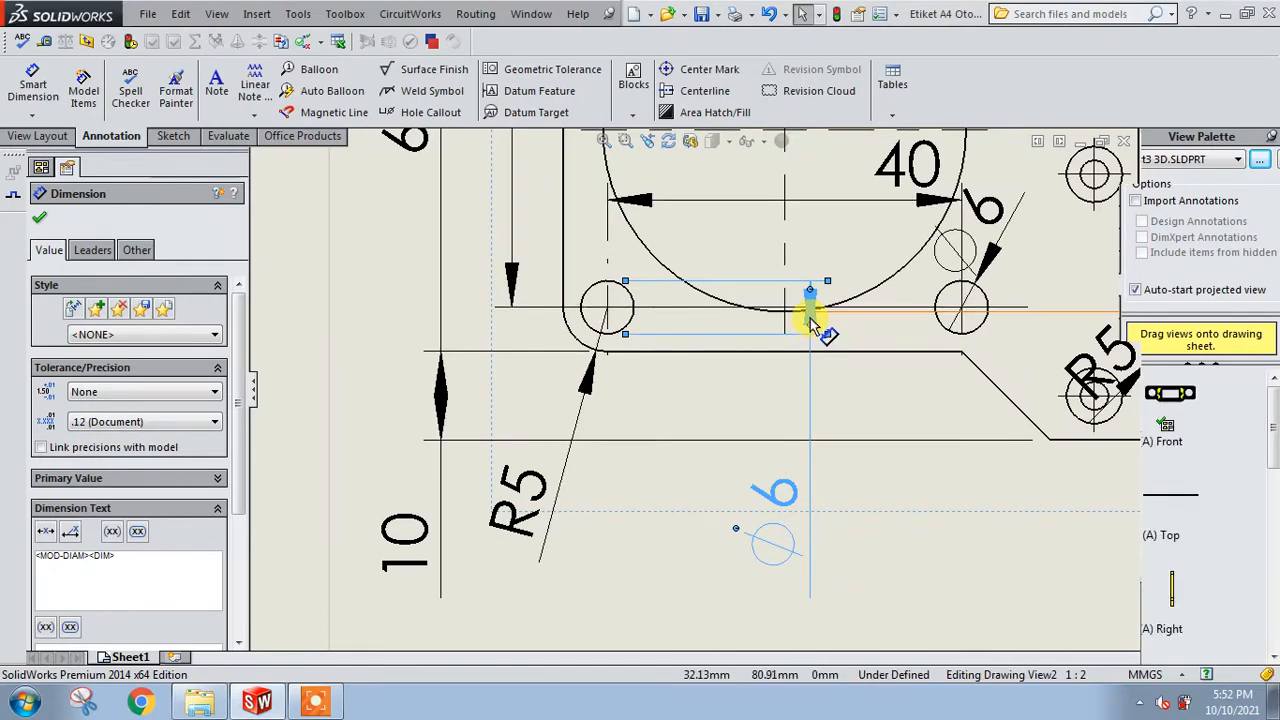
drag(793, 487, 709, 356)
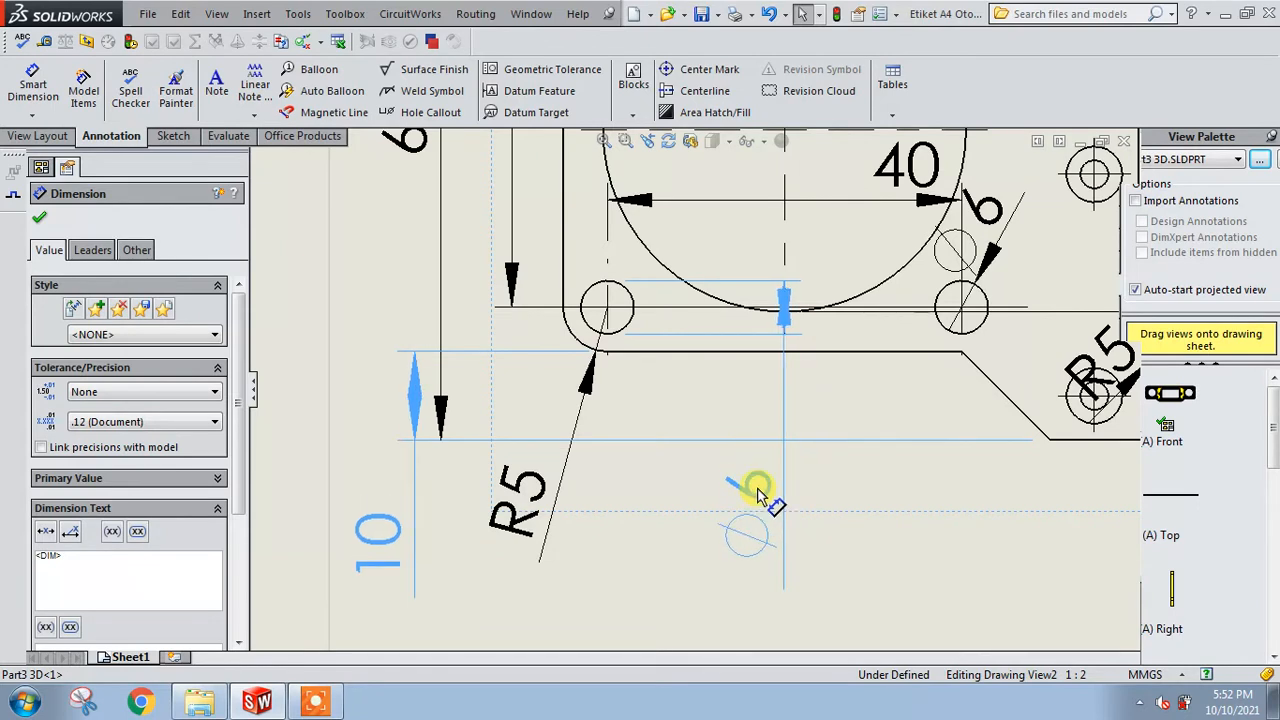
click(757, 492)
key(Escape)
Move the 10 mm dimension back in line with the 60 mm dimension line.
scroll(909, 518, up, 4)
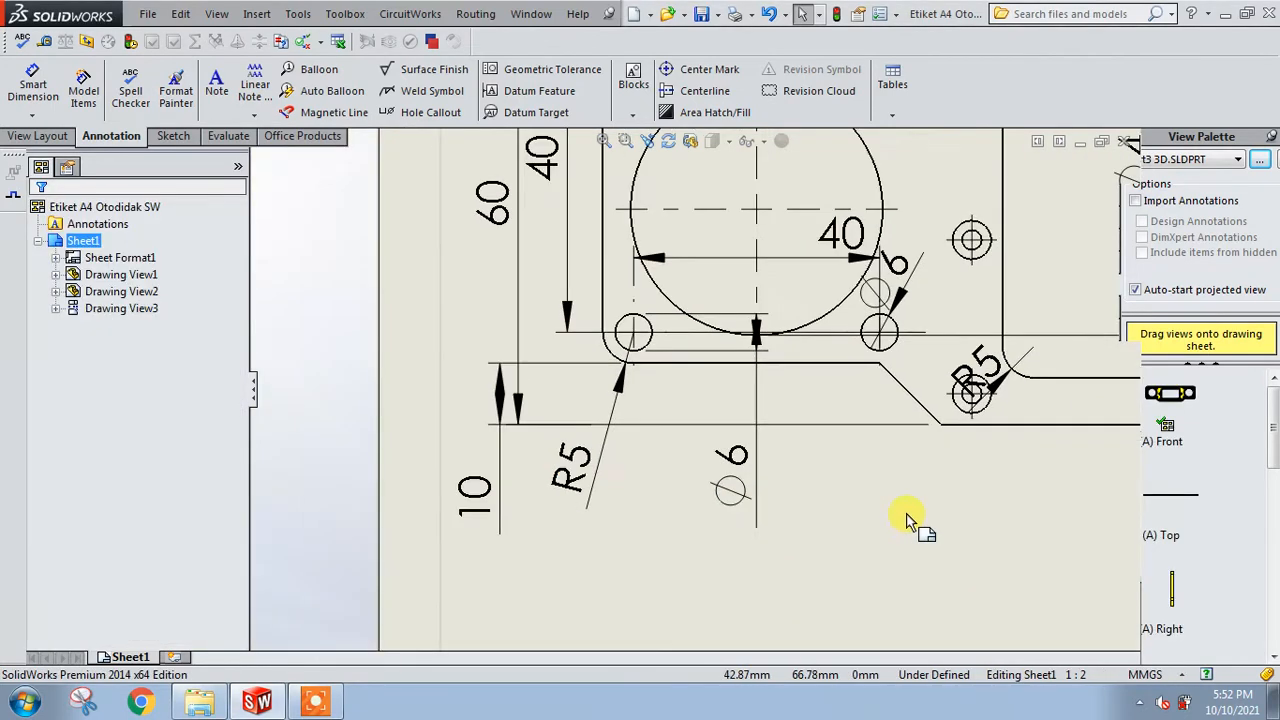
scroll(906, 514, up, 2)
scroll(910, 476, up, 2)
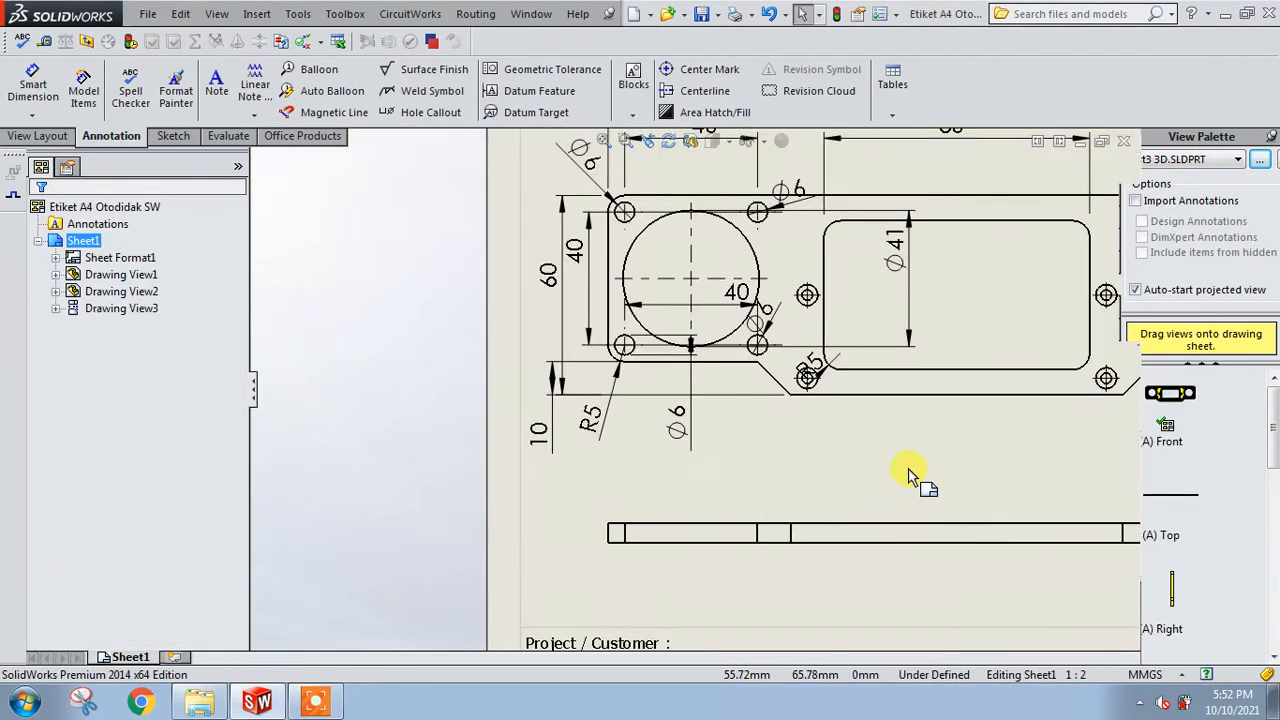
scroll(909, 476, up, 3)
scroll(894, 450, down, 1)
scroll(680, 418, down, 2)
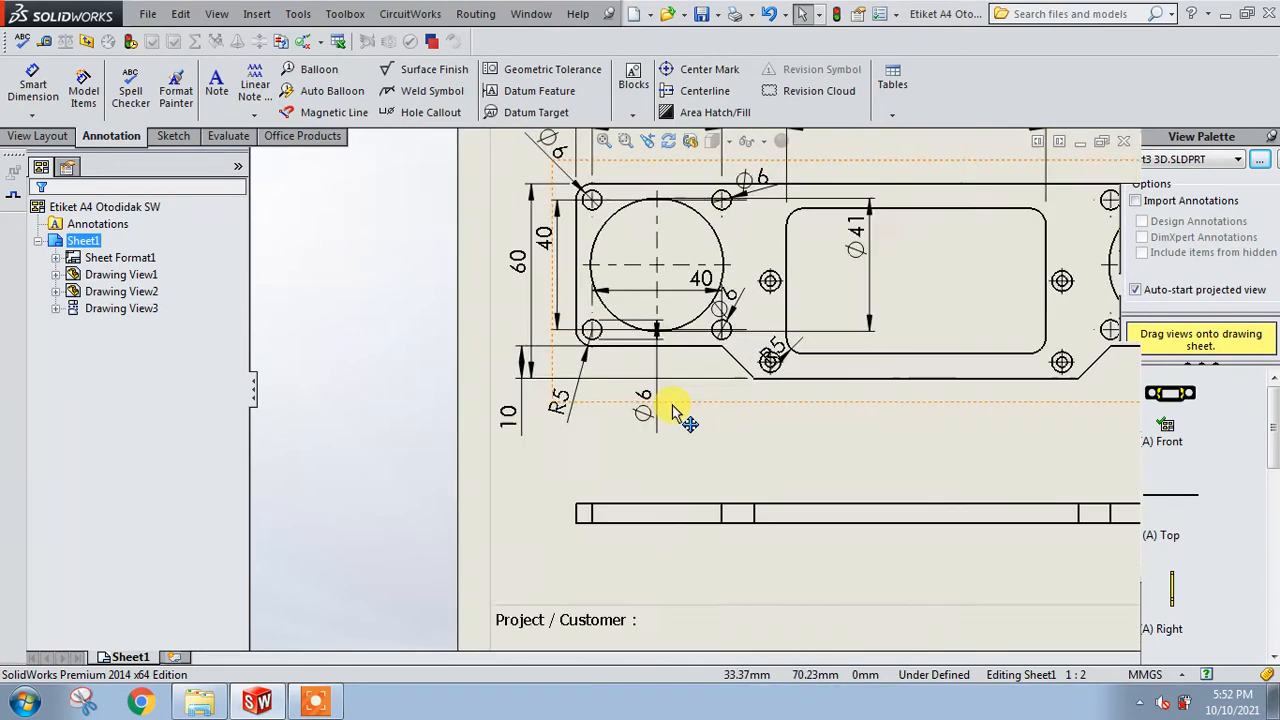
scroll(503, 375, down, 2)
click(494, 349)
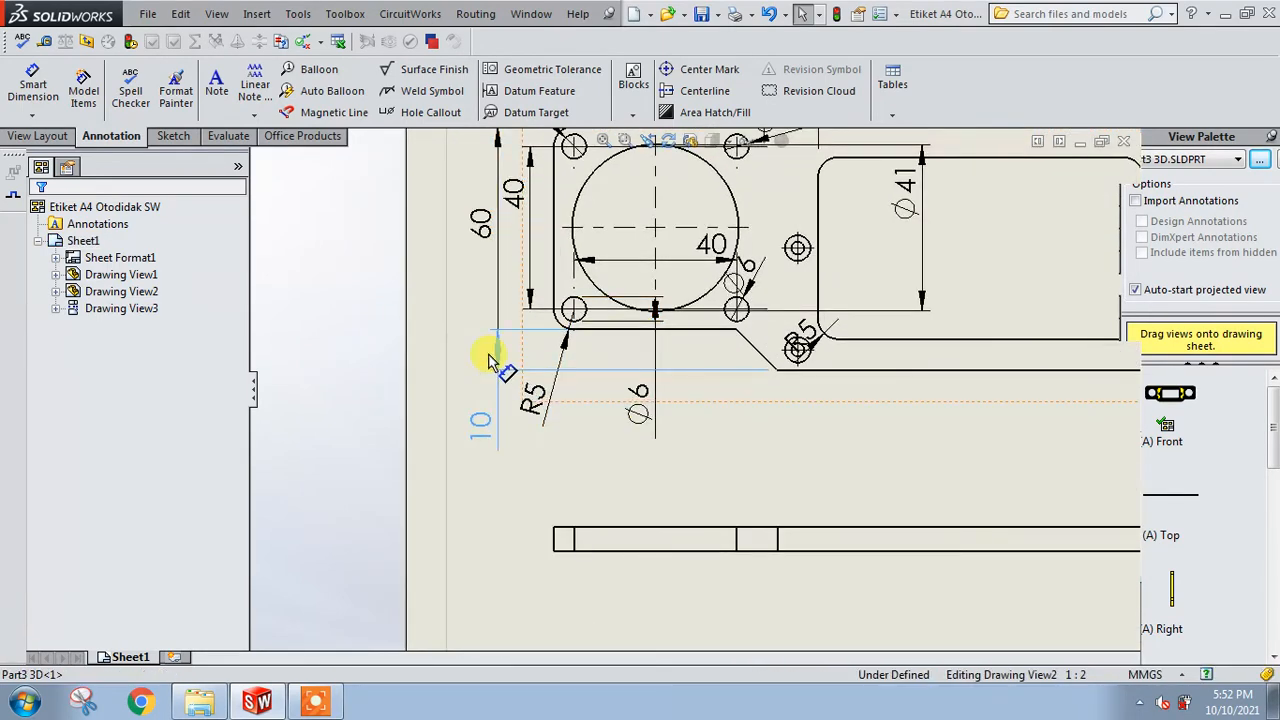
click(912, 478)
Move the rectangular cutout's R5 dimension off the countersunk hole to below the front view's outline.
scroll(826, 403, up, 2)
scroll(726, 370, down, 3)
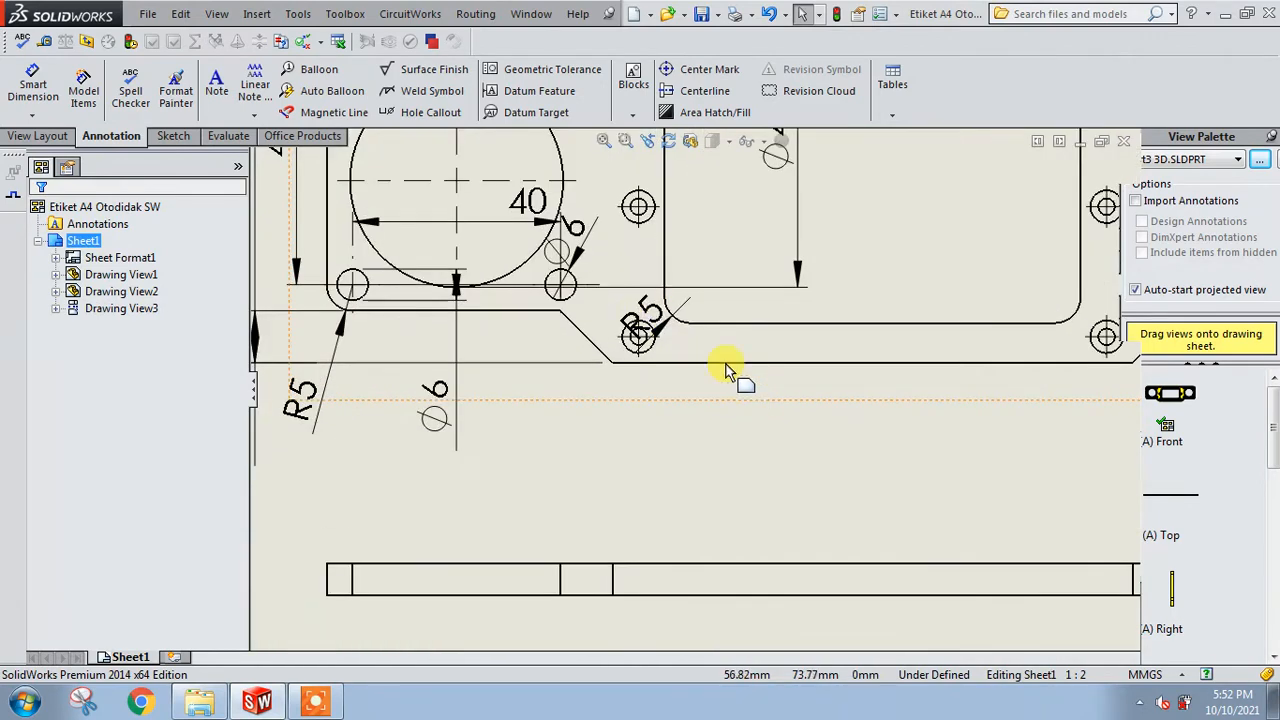
mouse_move(640, 315)
mouse_down()
mouse_move(675, 385)
mouse_move(638, 393)
mouse_up()
click(779, 448)
Move the Ø6 dimension of the hole at the left circle's lower right below the outline, level with the neighbouring Ø6.
scroll(779, 448, up, 2)
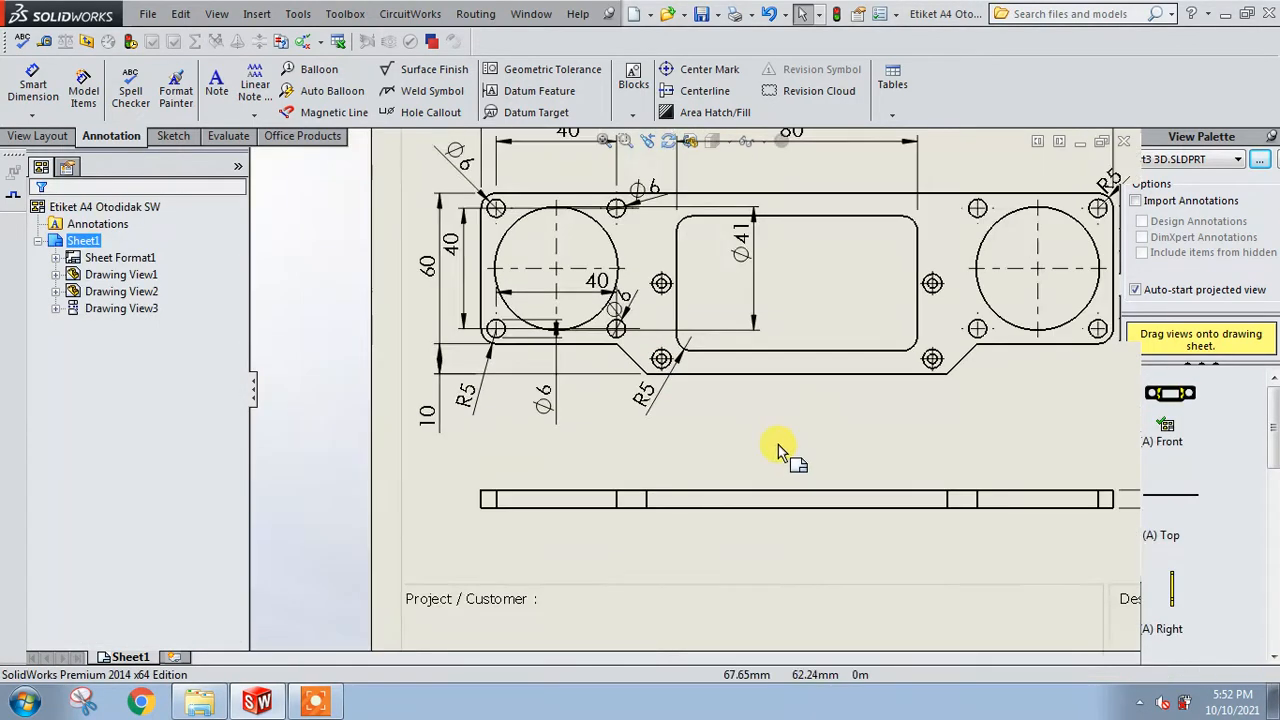
scroll(778, 444, down, 3)
mouse_move(590, 302)
mouse_down()
mouse_move(555, 440)
mouse_move(567, 472)
mouse_move(568, 455)
mouse_up()
click(680, 468)
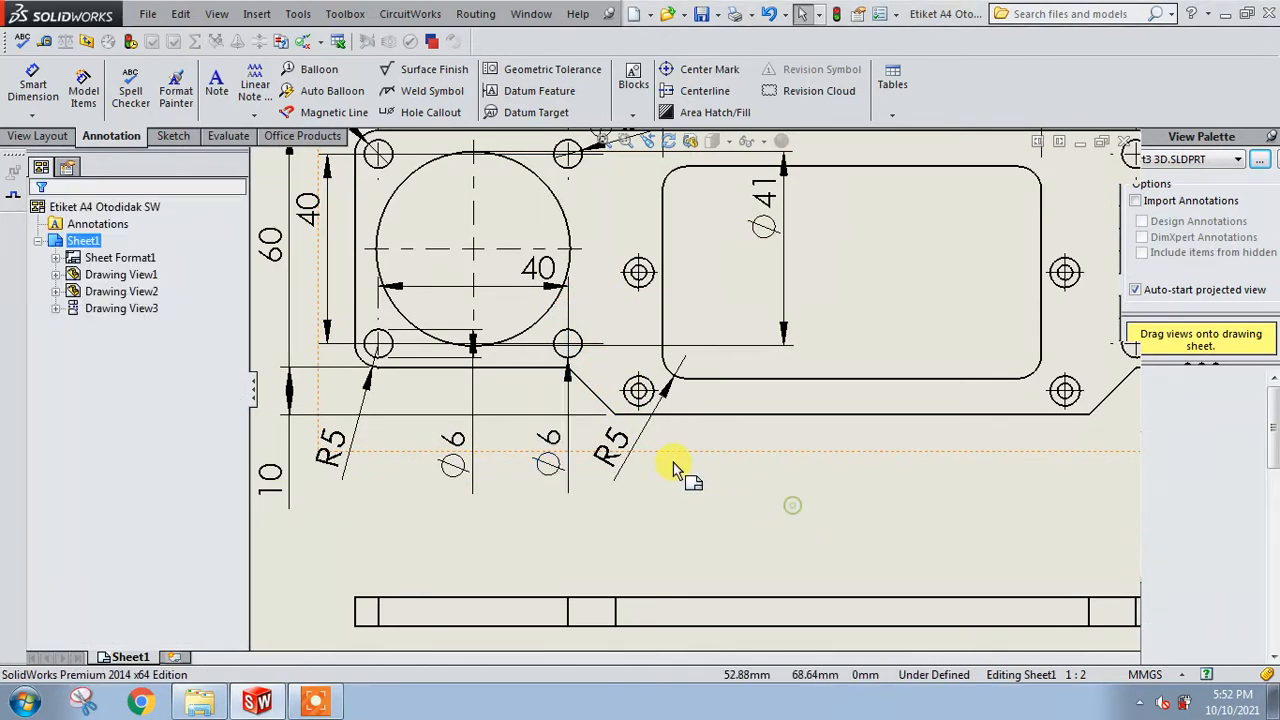
Move the horizontal 40 mm hole spacing from inside the left circle to below the Ø6 dimensions.
scroll(629, 360, up, 3)
scroll(618, 338, down, 2)
drag(618, 336, 598, 520)
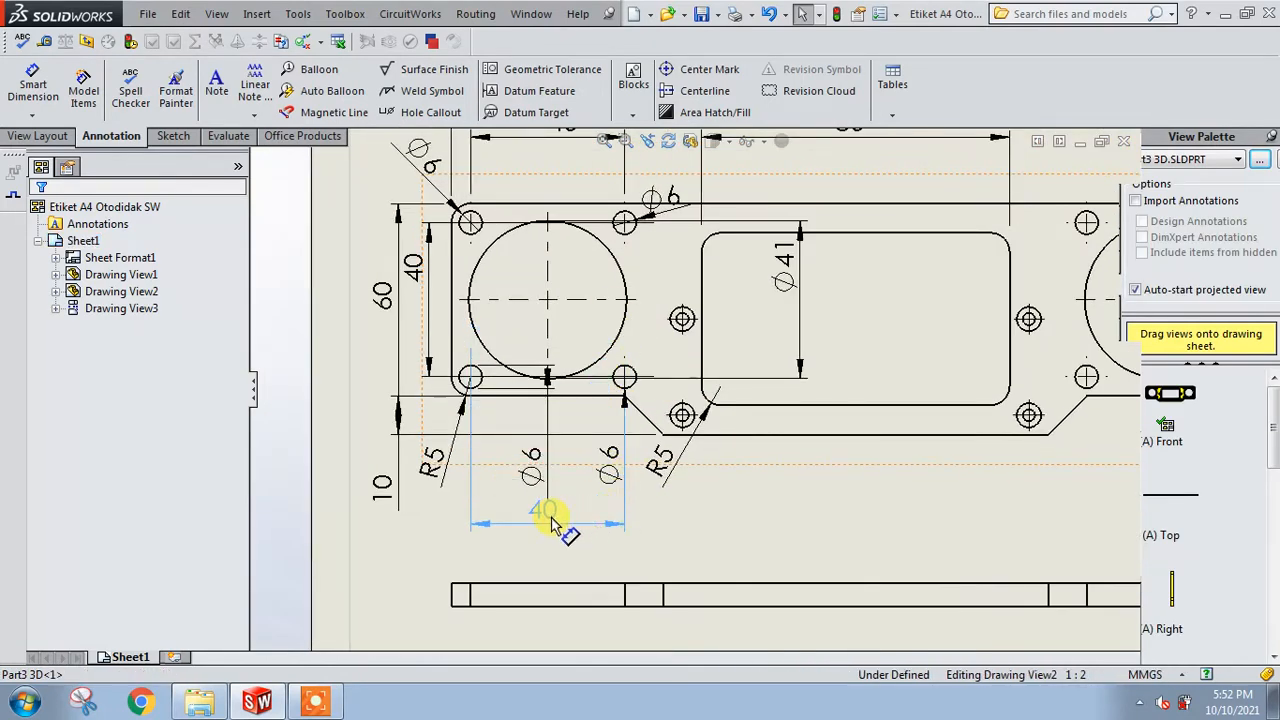
click(856, 525)
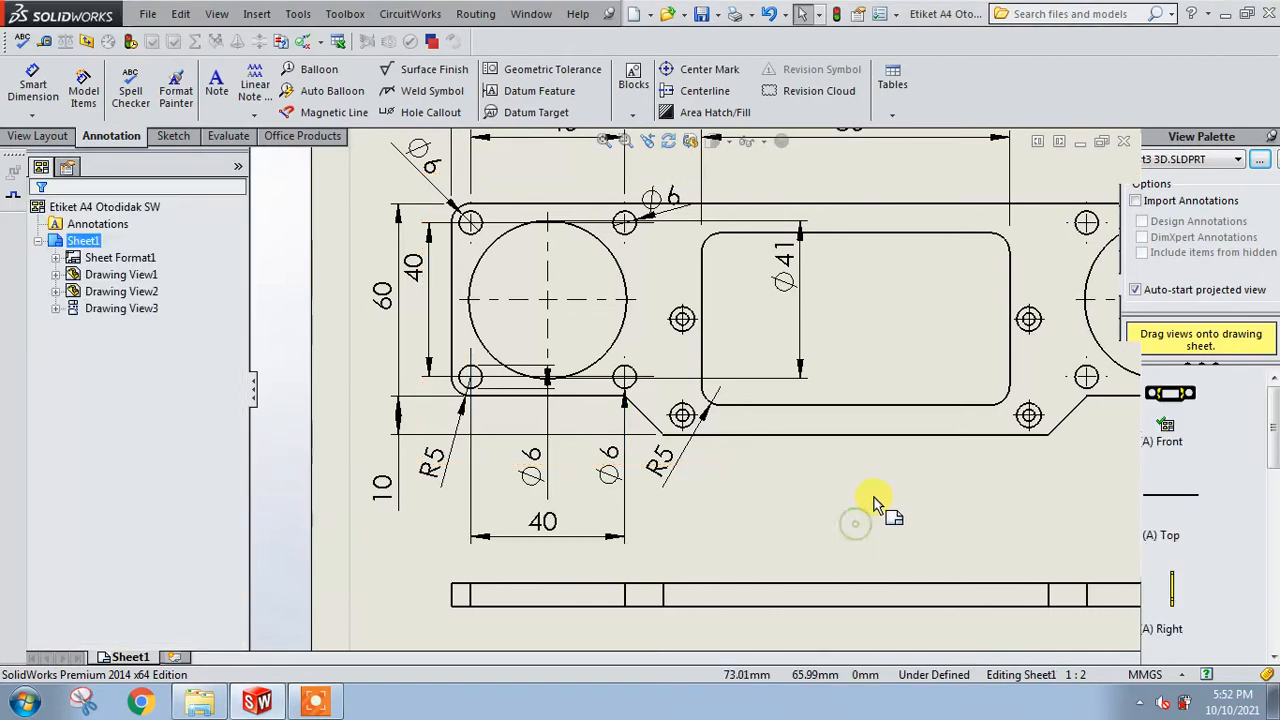
Shift the Ø41 dimension slightly towards the middle of the rectangular cutout and lower its text along the dimension line.
scroll(871, 506, down, 3)
scroll(780, 332, up, 3)
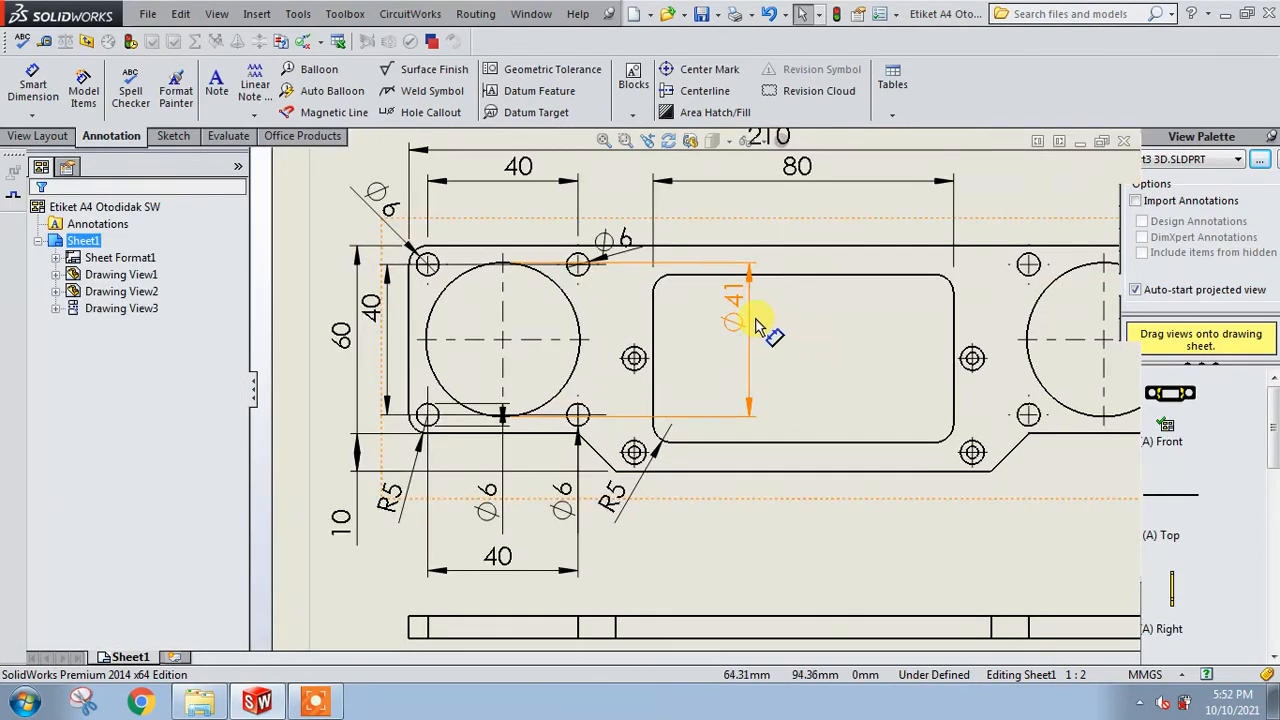
drag(740, 318, 763, 342)
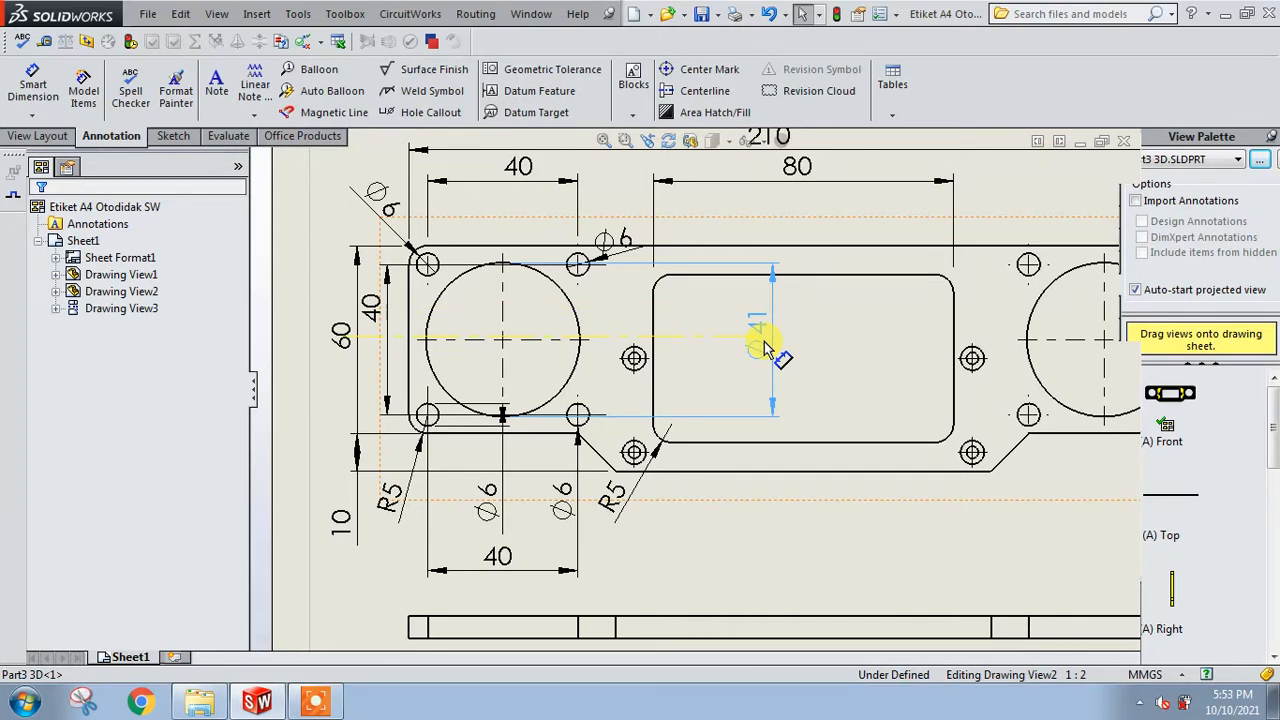
mouse_move(763, 348)
mouse_down()
mouse_move(298, 352)
mouse_move(753, 363)
mouse_up()
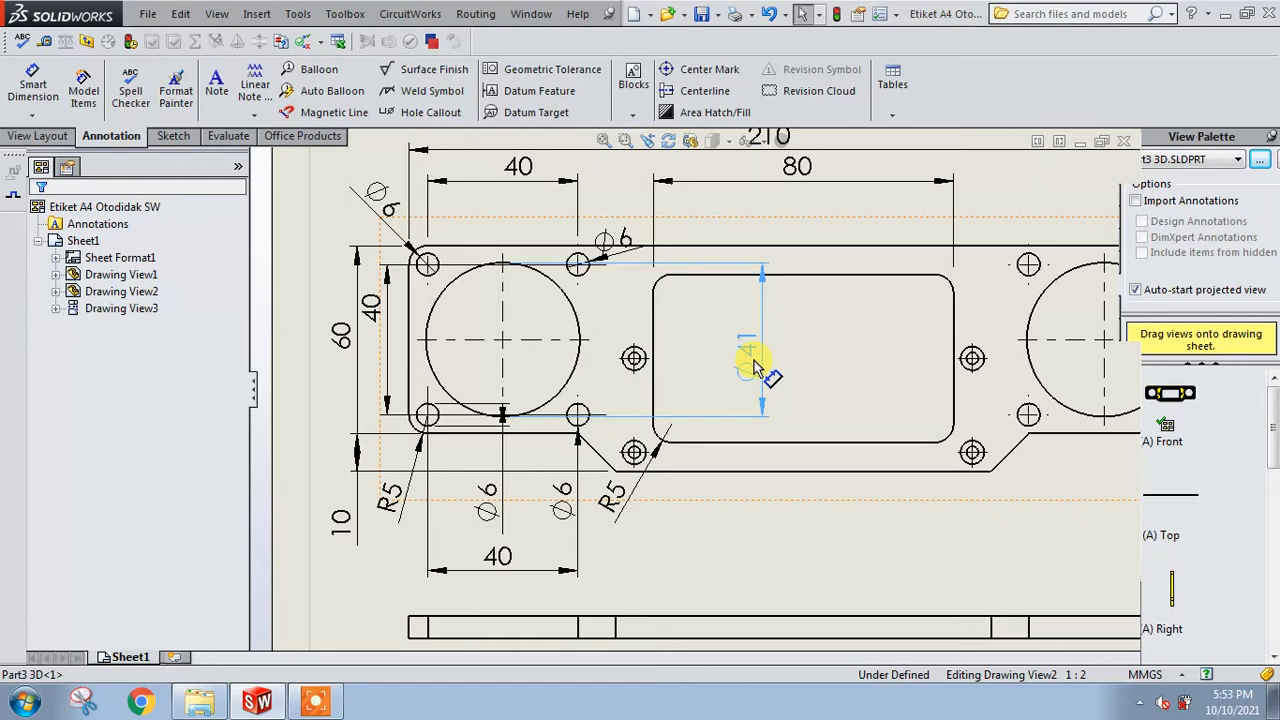
drag(756, 366, 756, 366)
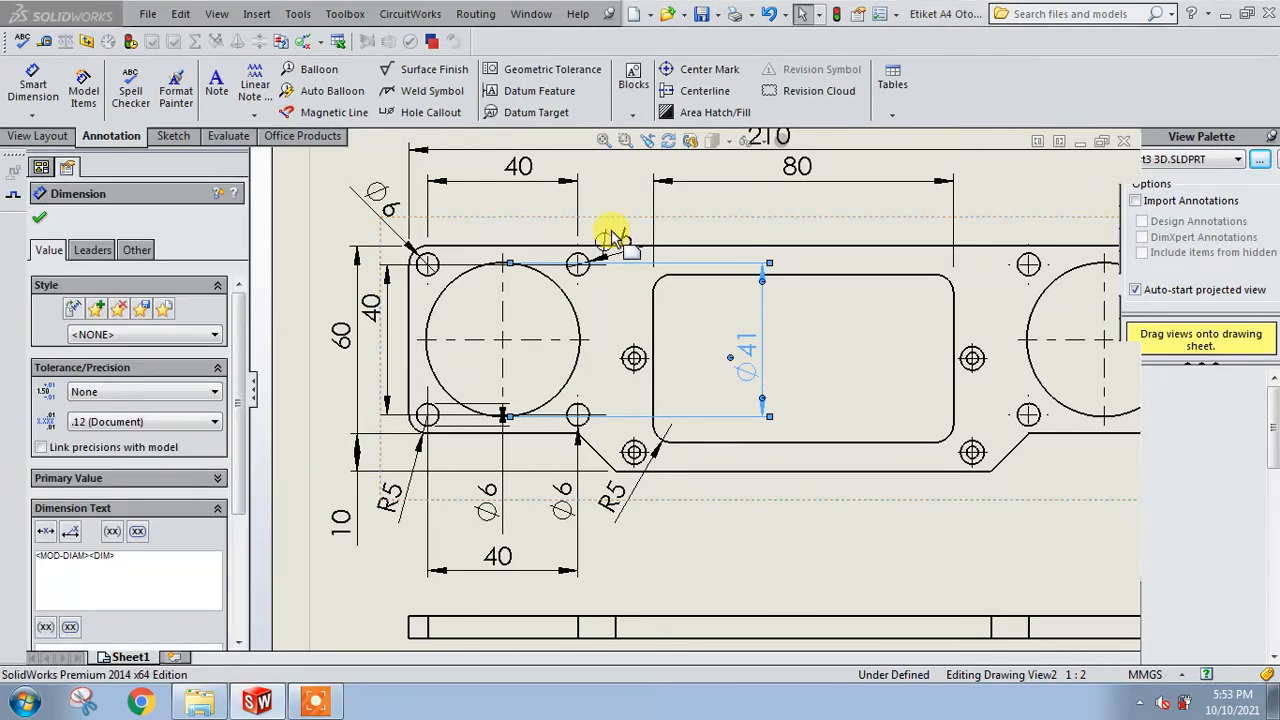
Move the Ø6 dimension of the hole at the left circle's upper right diagonally above the outline, clear of other dimensions.
scroll(609, 243, down, 3)
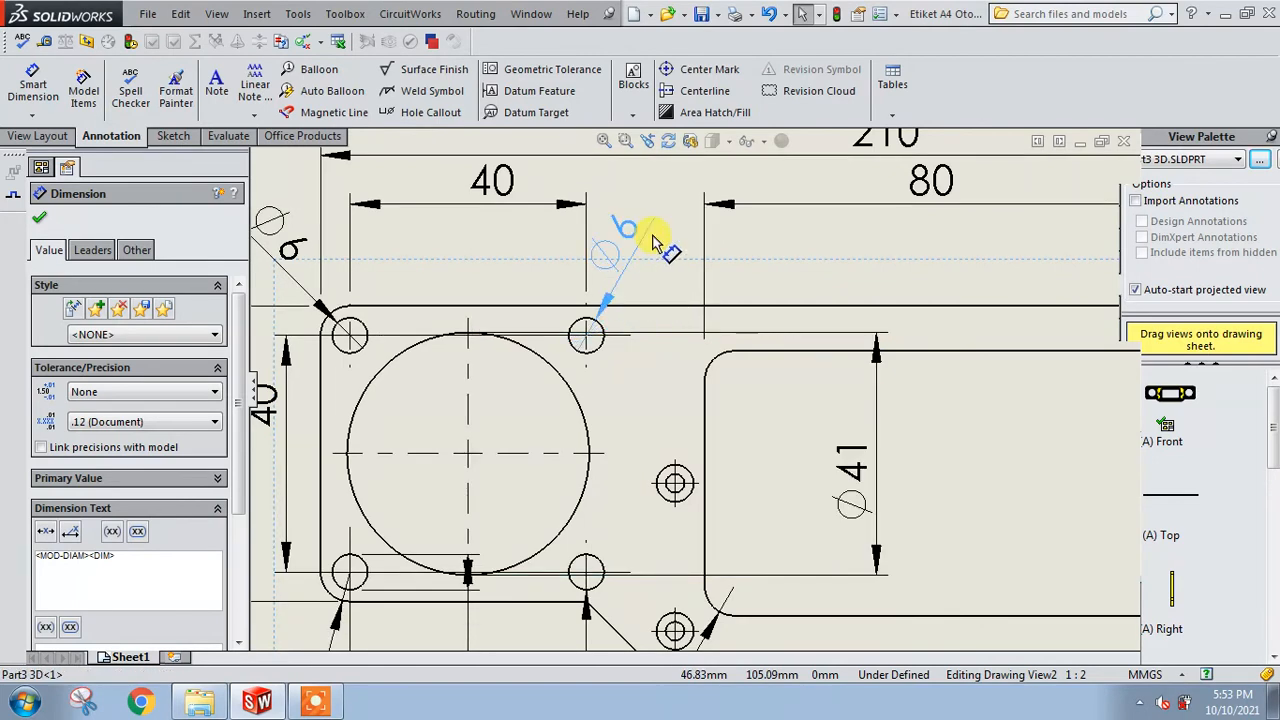
click(660, 246)
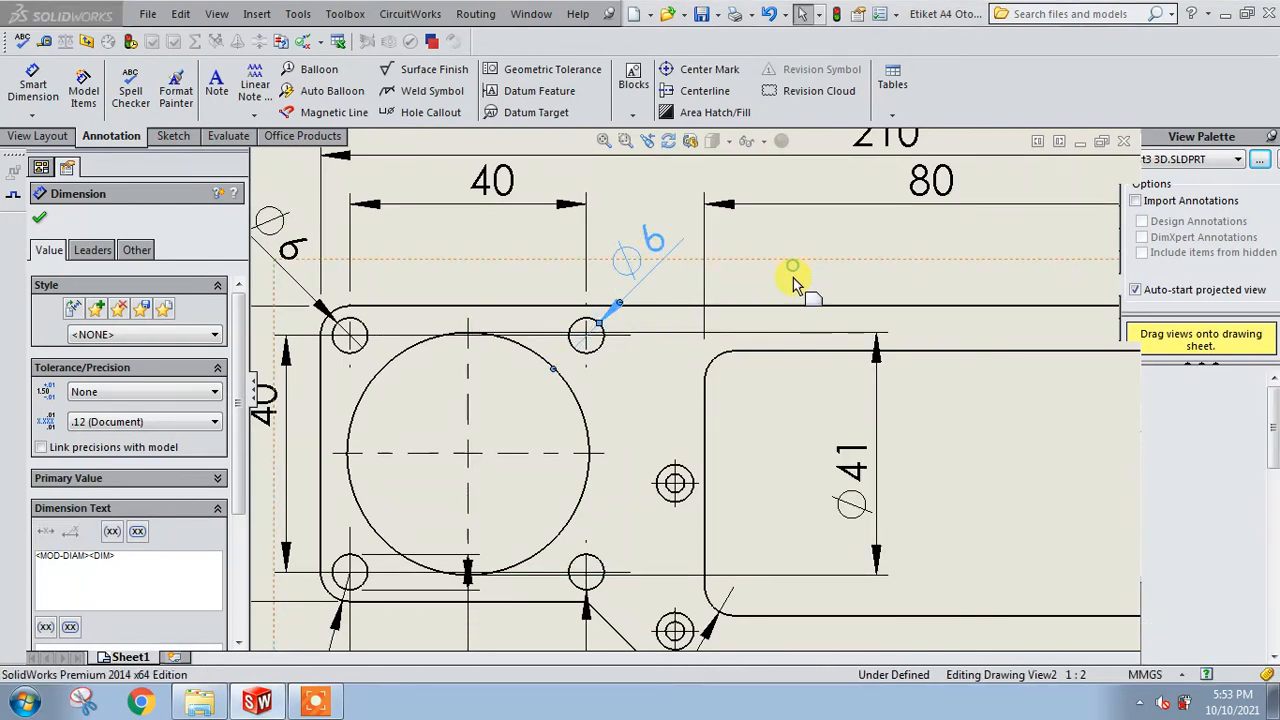
Add a horizontal dimension between the two lower countersunk holes and place it below the front view.
scroll(791, 277, up, 3)
scroll(855, 441, down, 1)
middle_drag(853, 458, 825, 375)
middle_drag(919, 516, 920, 476)
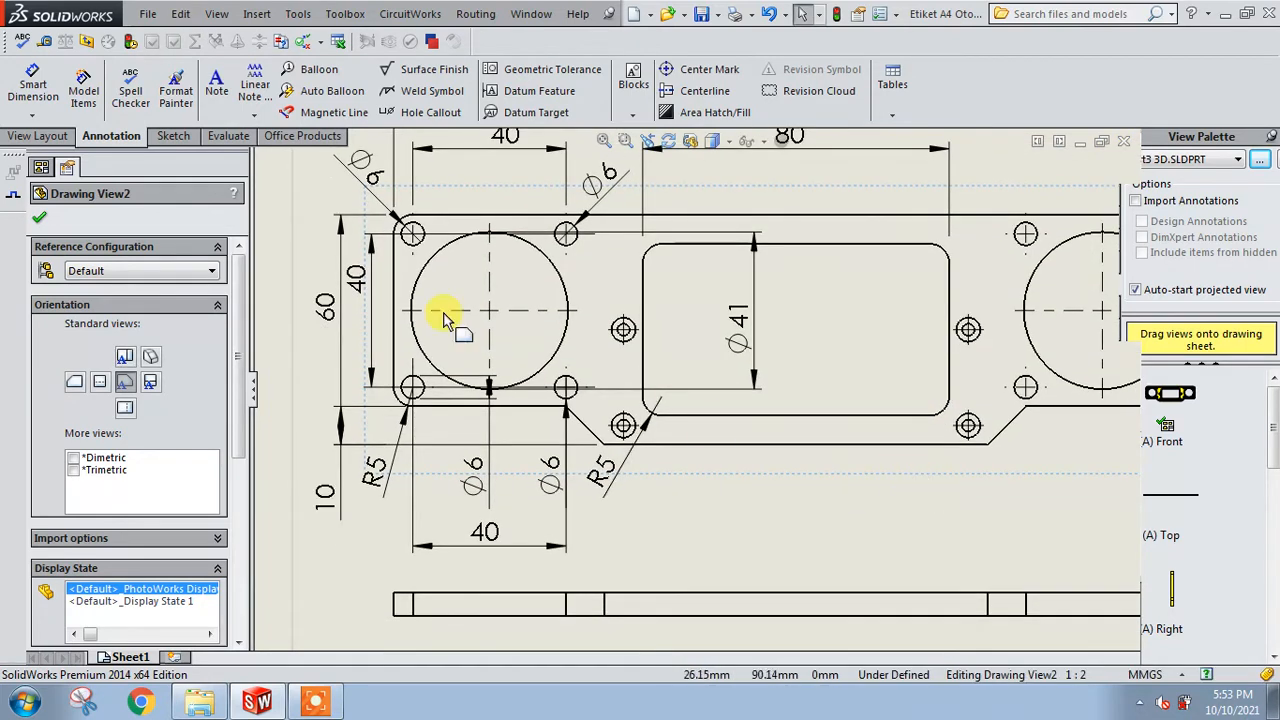
click(34, 90)
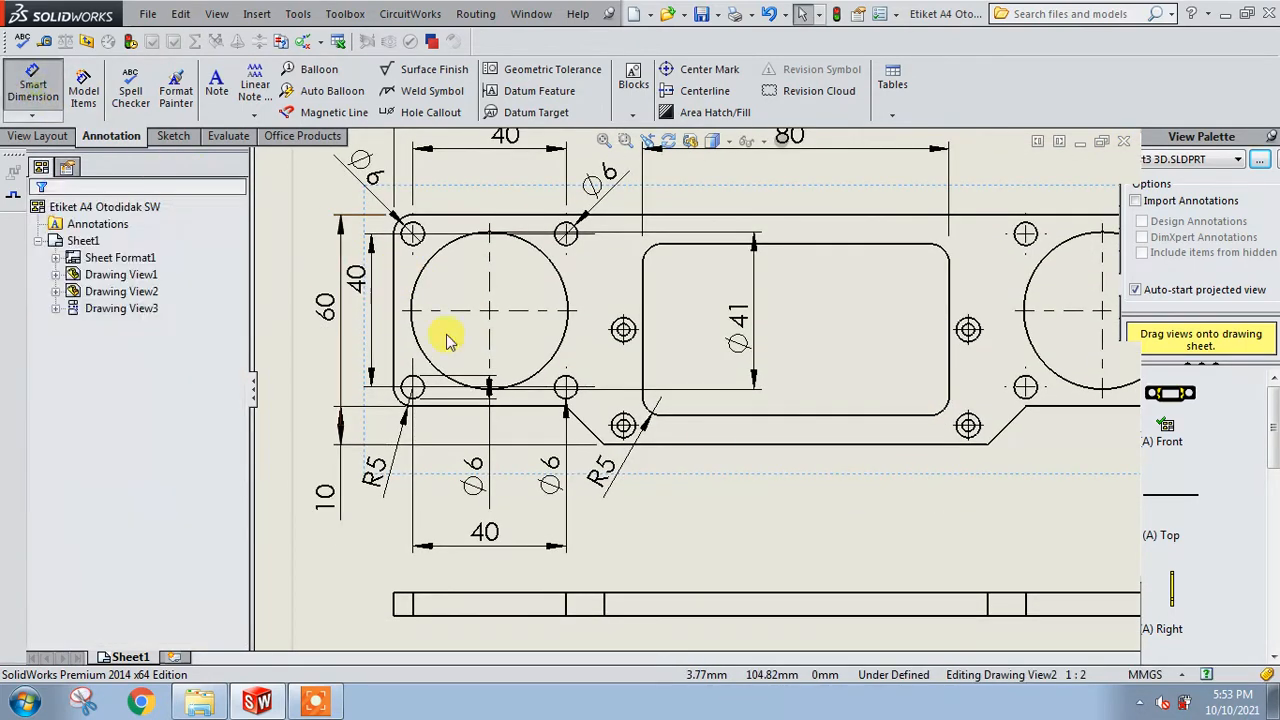
click(629, 438)
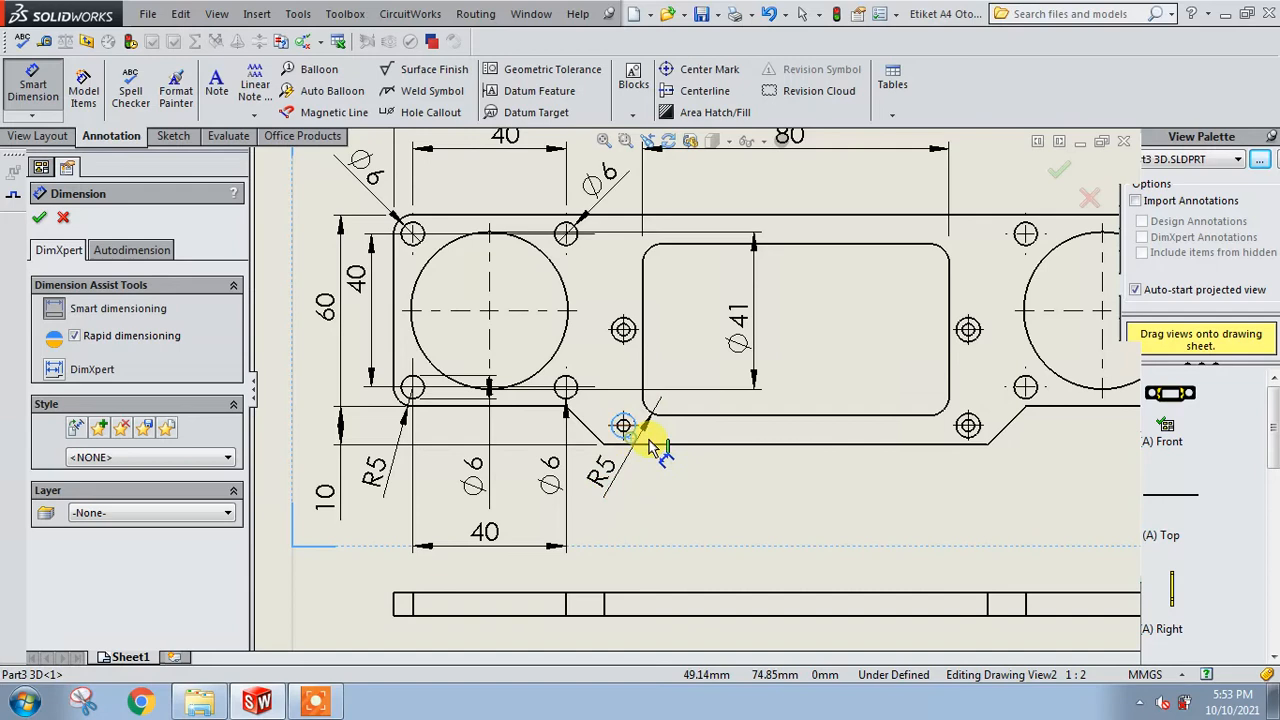
click(967, 428)
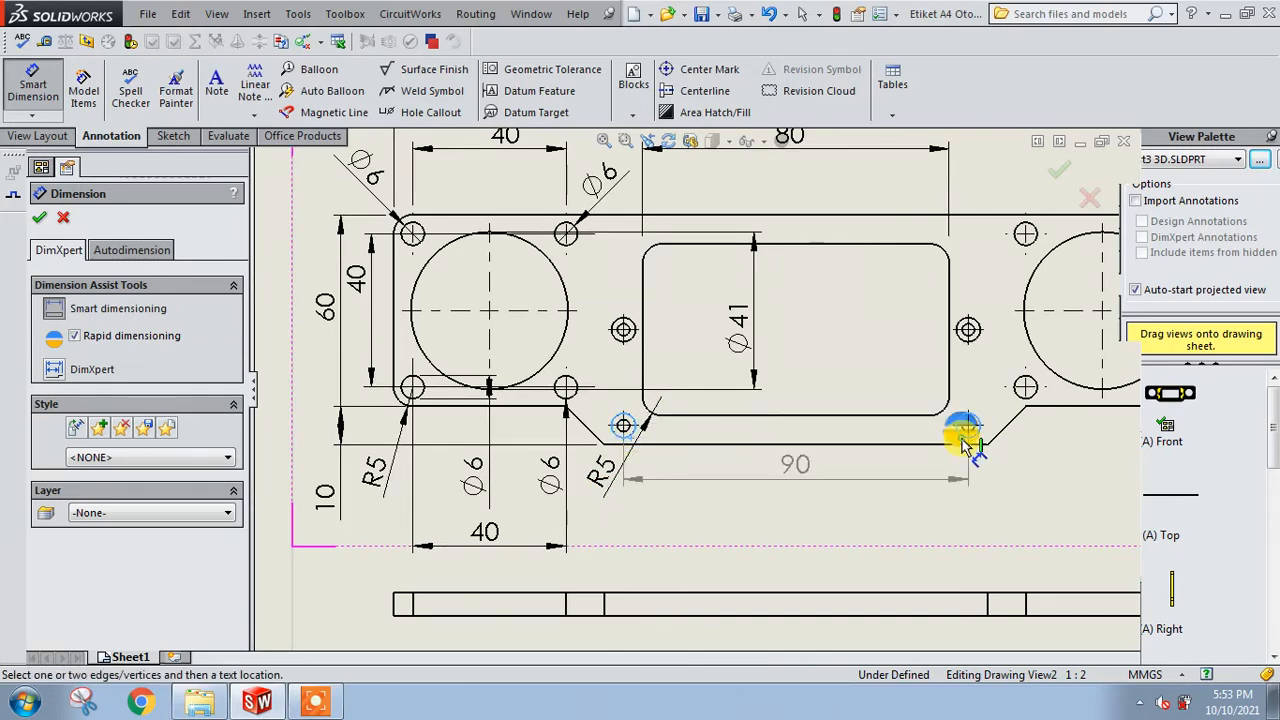
click(805, 517)
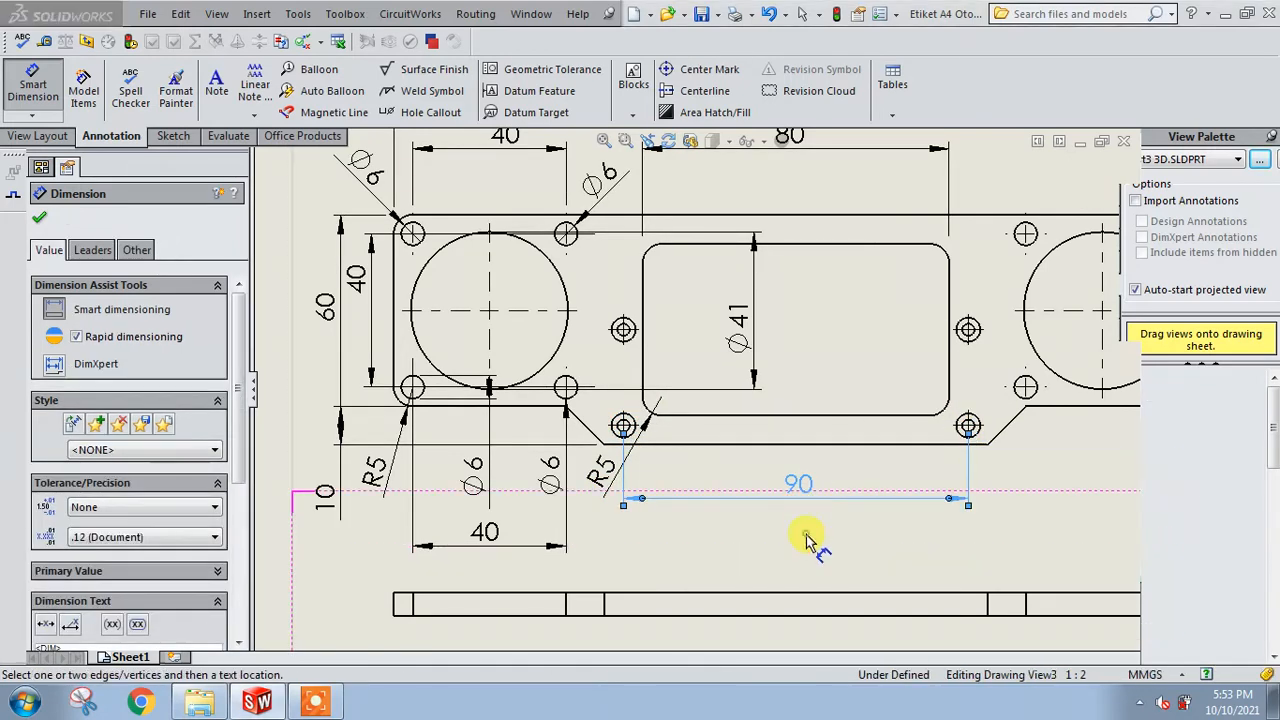
scroll(812, 535, up, 3)
scroll(958, 452, down, 2)
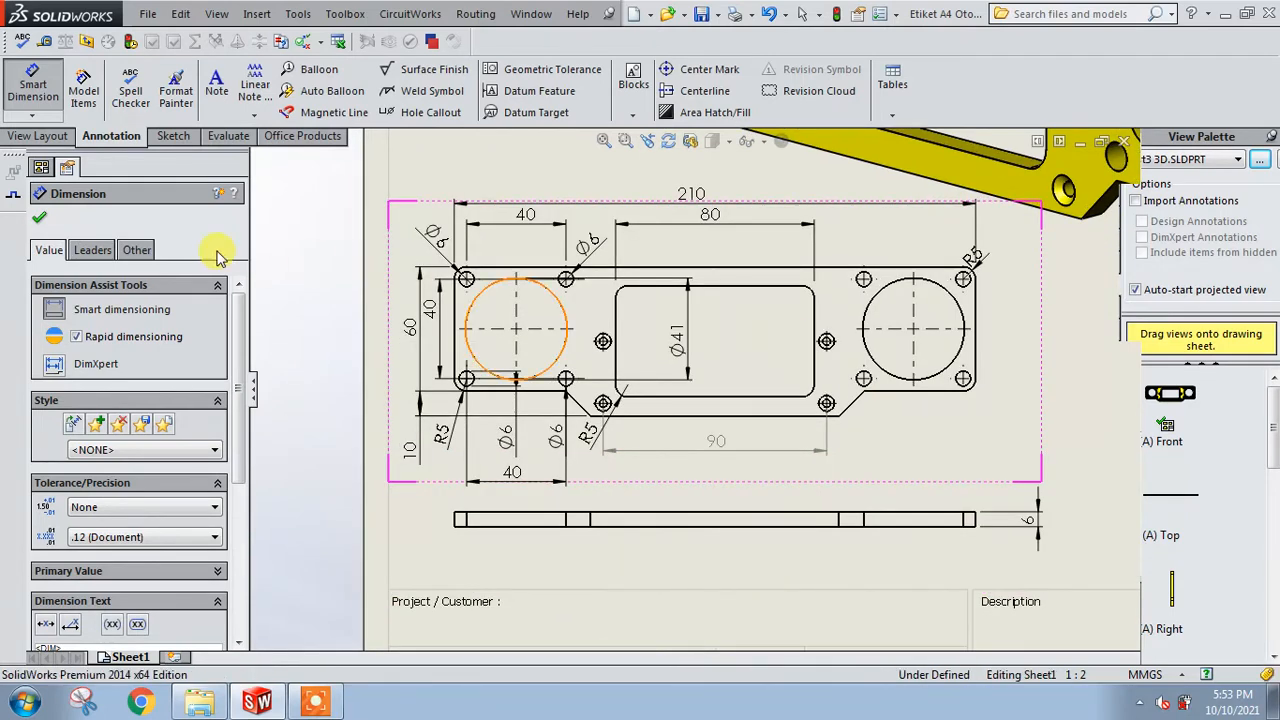
click(41, 218)
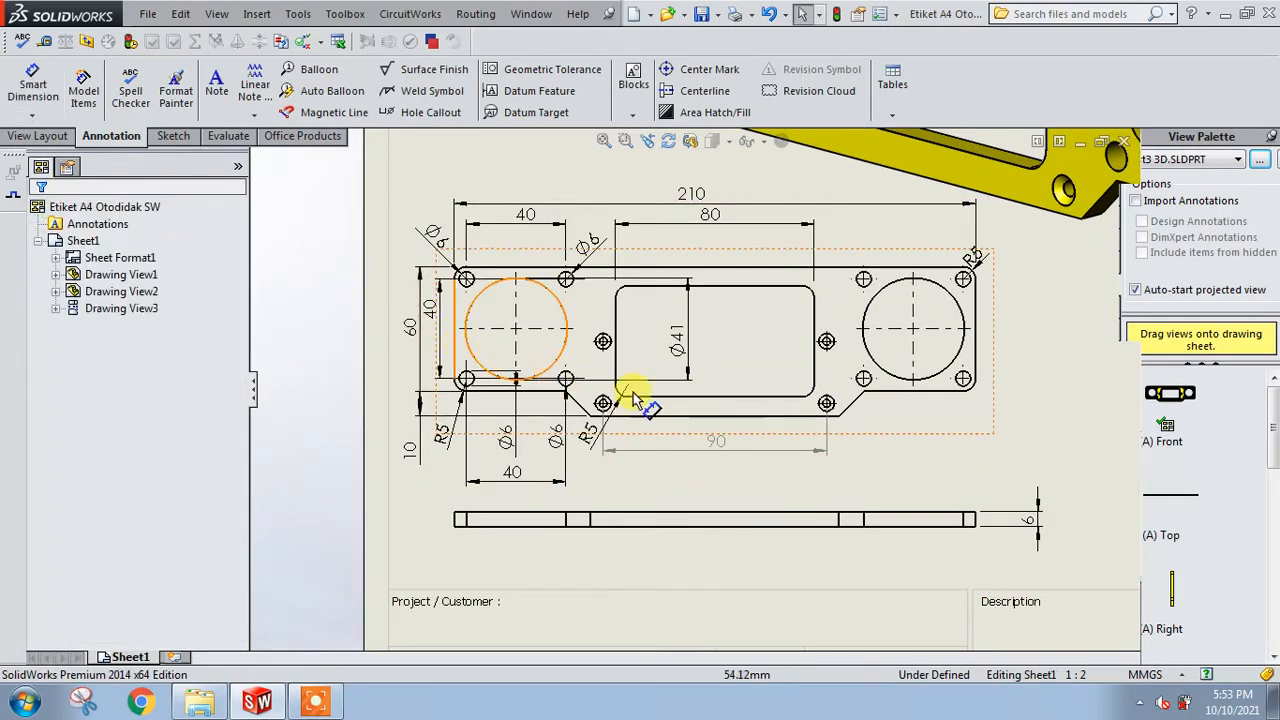
Lower the 90 mm dimension until it is about level with the 40 mm hole spacing below the front view.
scroll(810, 443, up, 1)
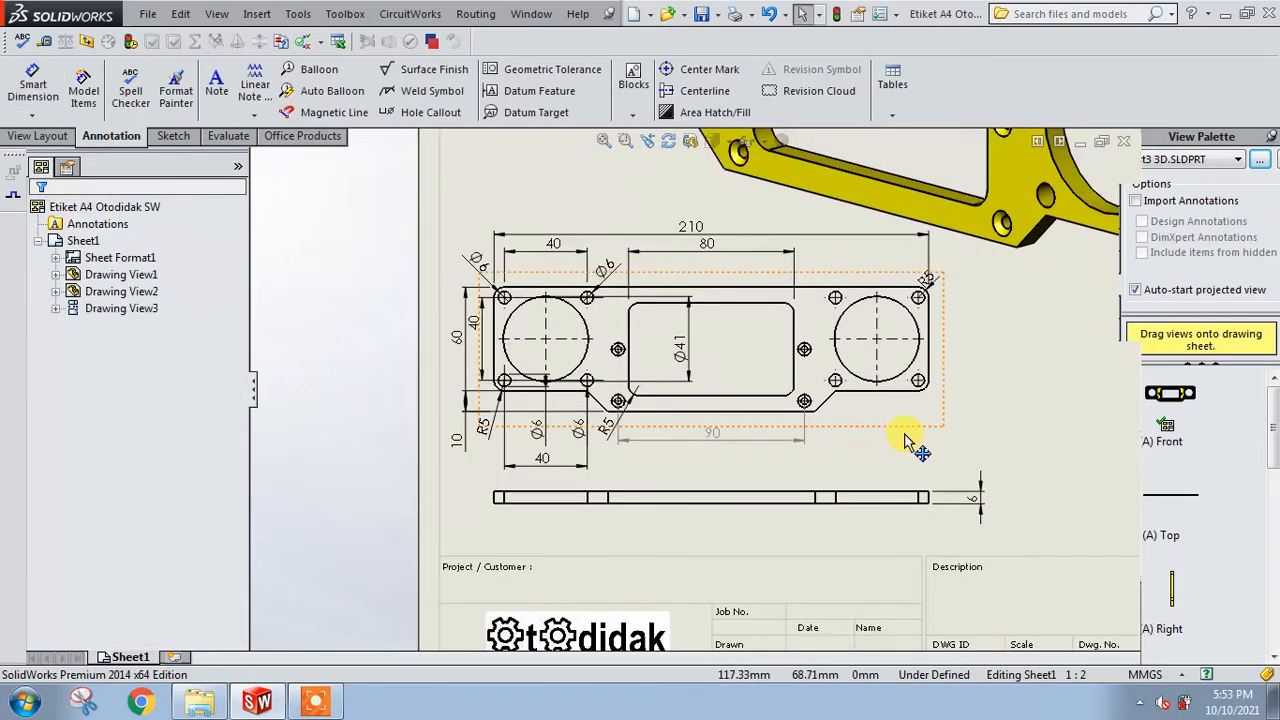
drag(707, 437, 713, 462)
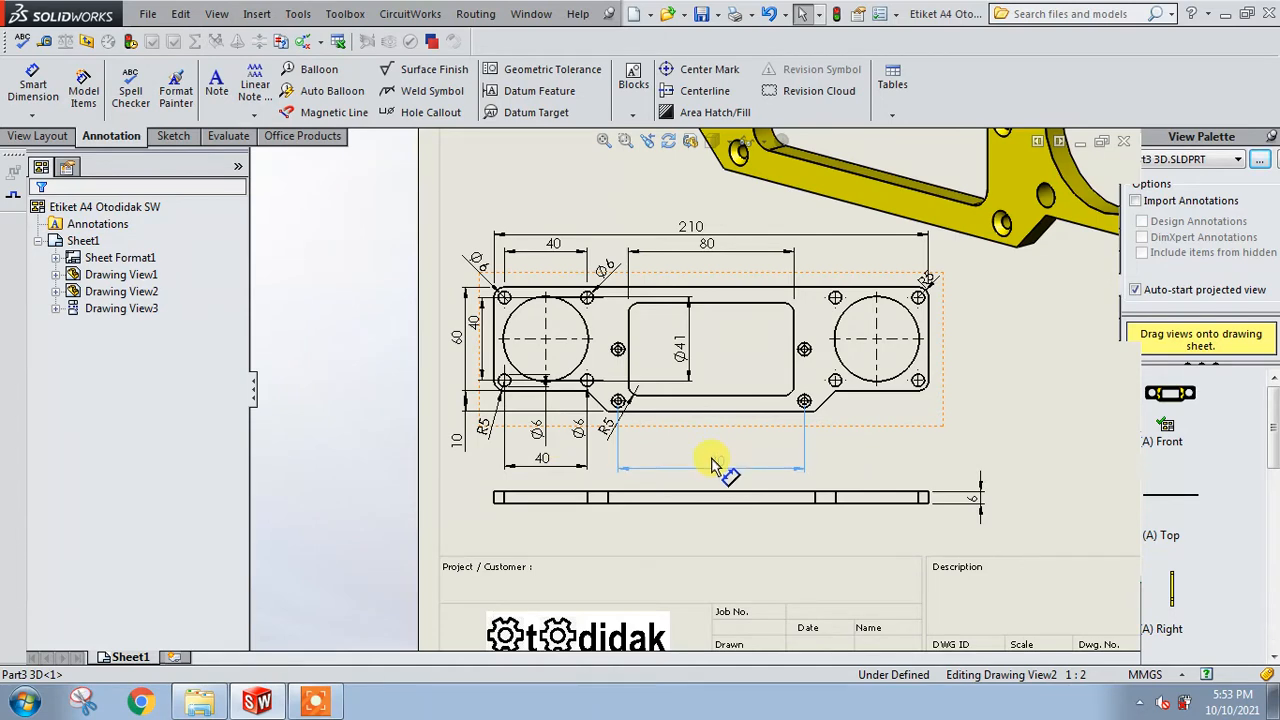
drag(713, 462, 713, 466)
click(875, 447)
scroll(735, 412, down, 1)
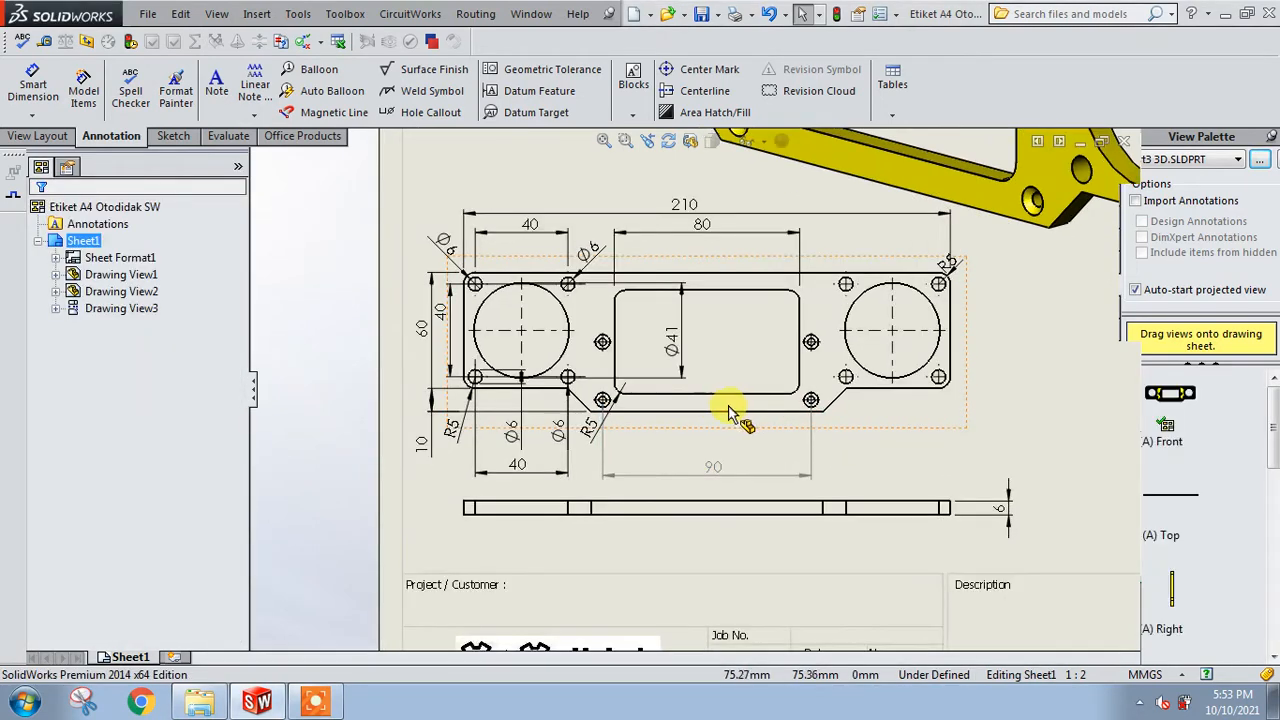
scroll(698, 408, down, 1)
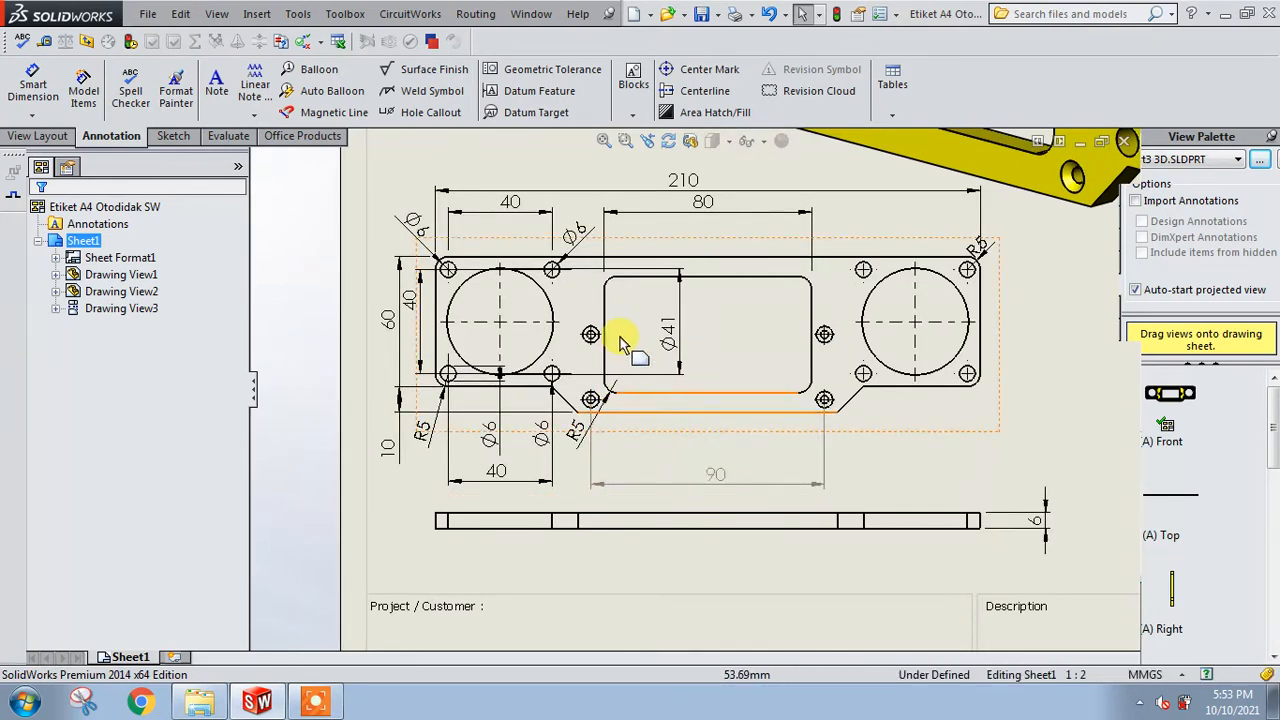
scroll(670, 272, down, 1)
click(718, 197)
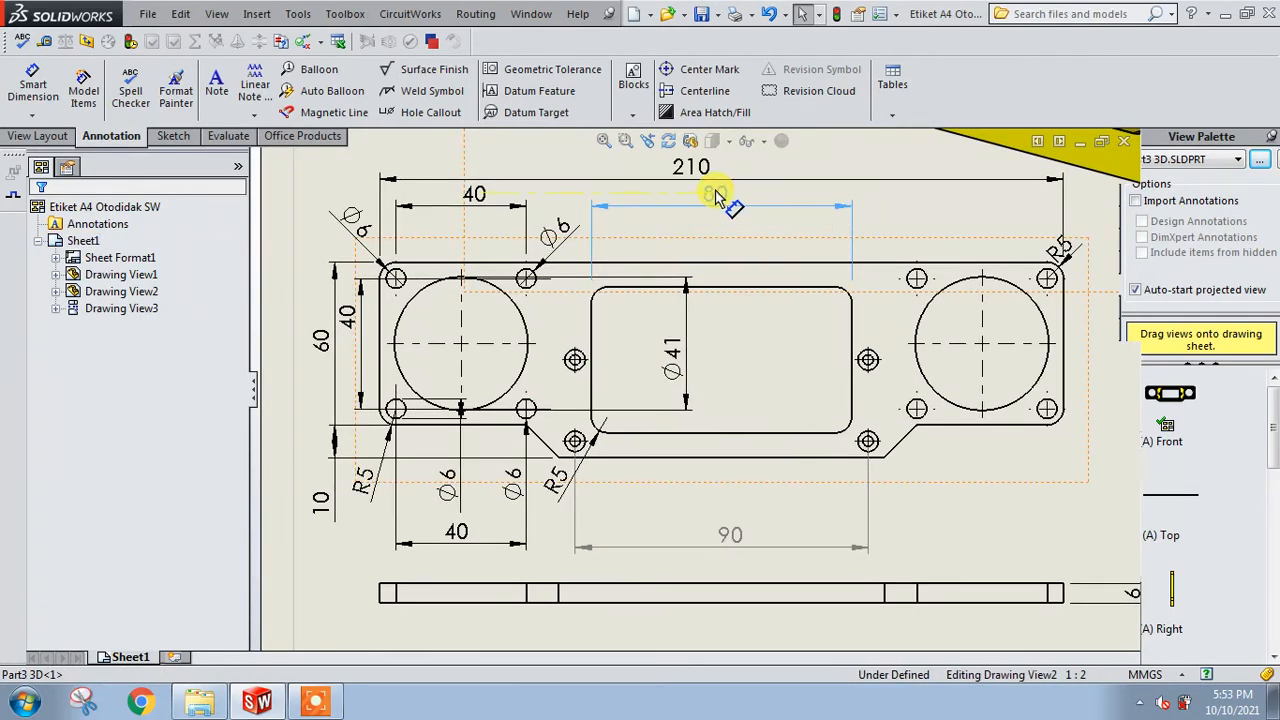
click(716, 196)
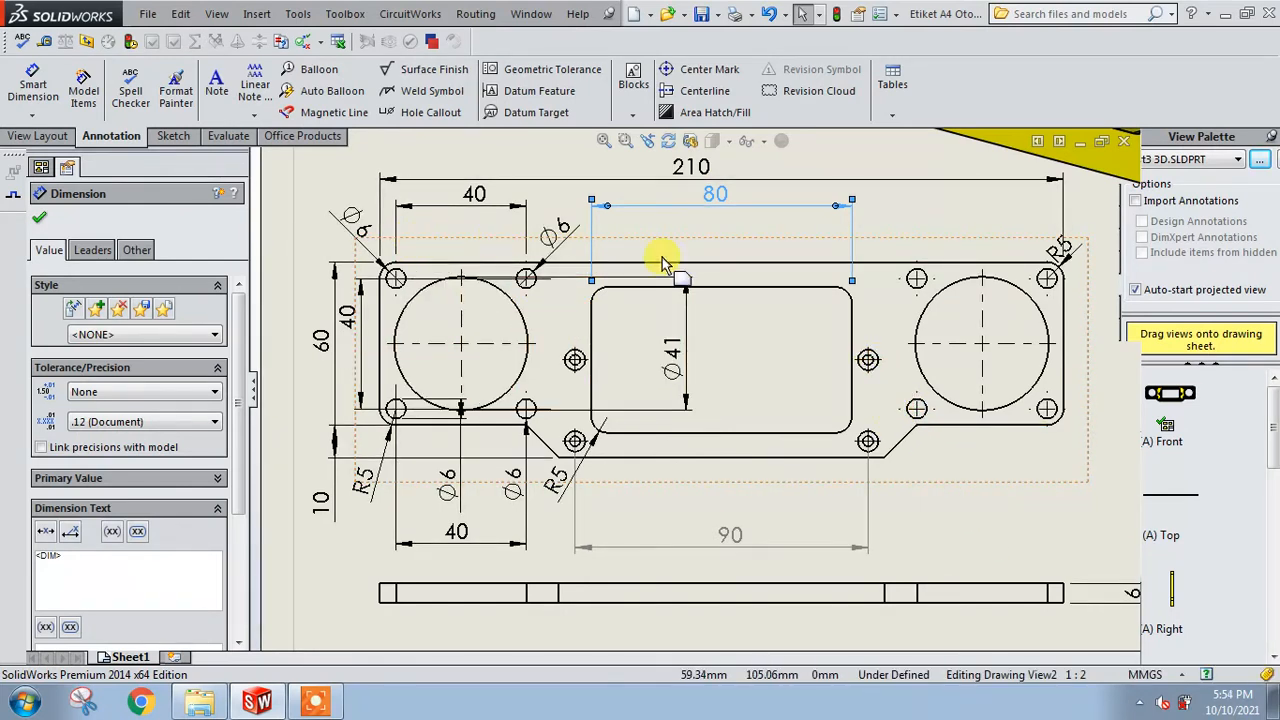
Add a vertical dimension between the two countersunk holes right of the rectangular cutout and place it inside the cutout.
click(33, 85)
scroll(914, 316, down, 3)
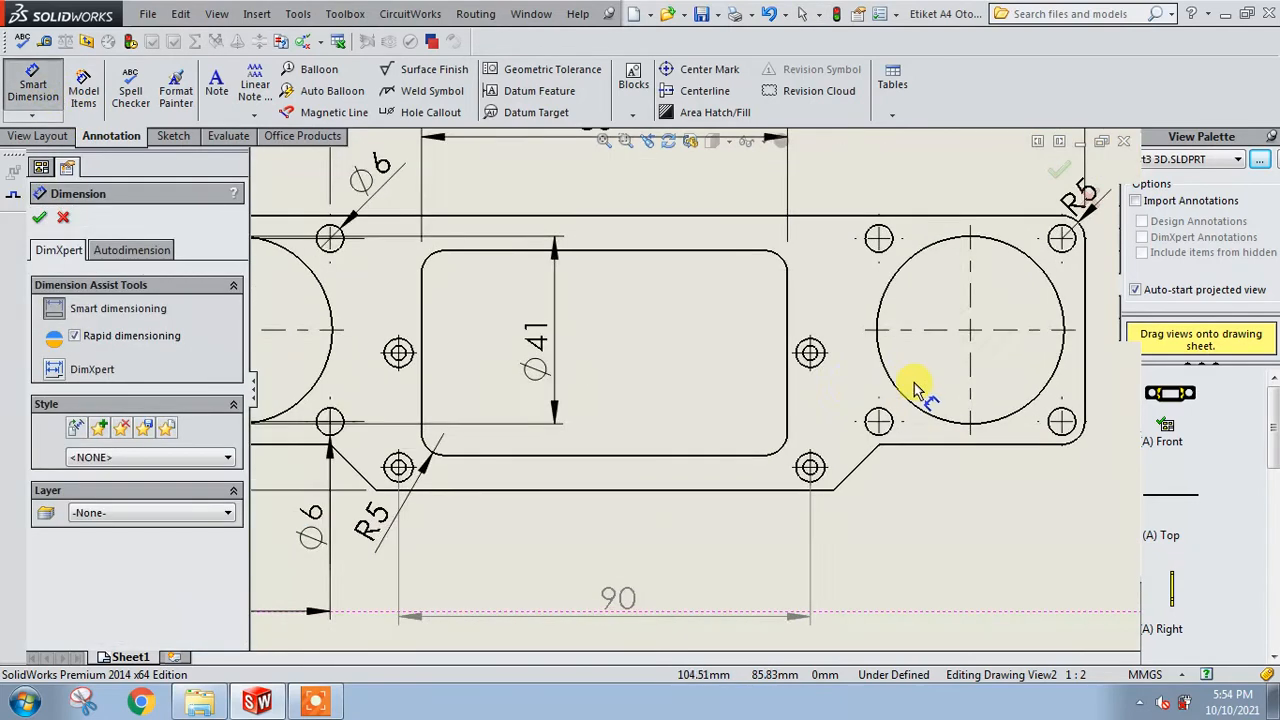
click(822, 362)
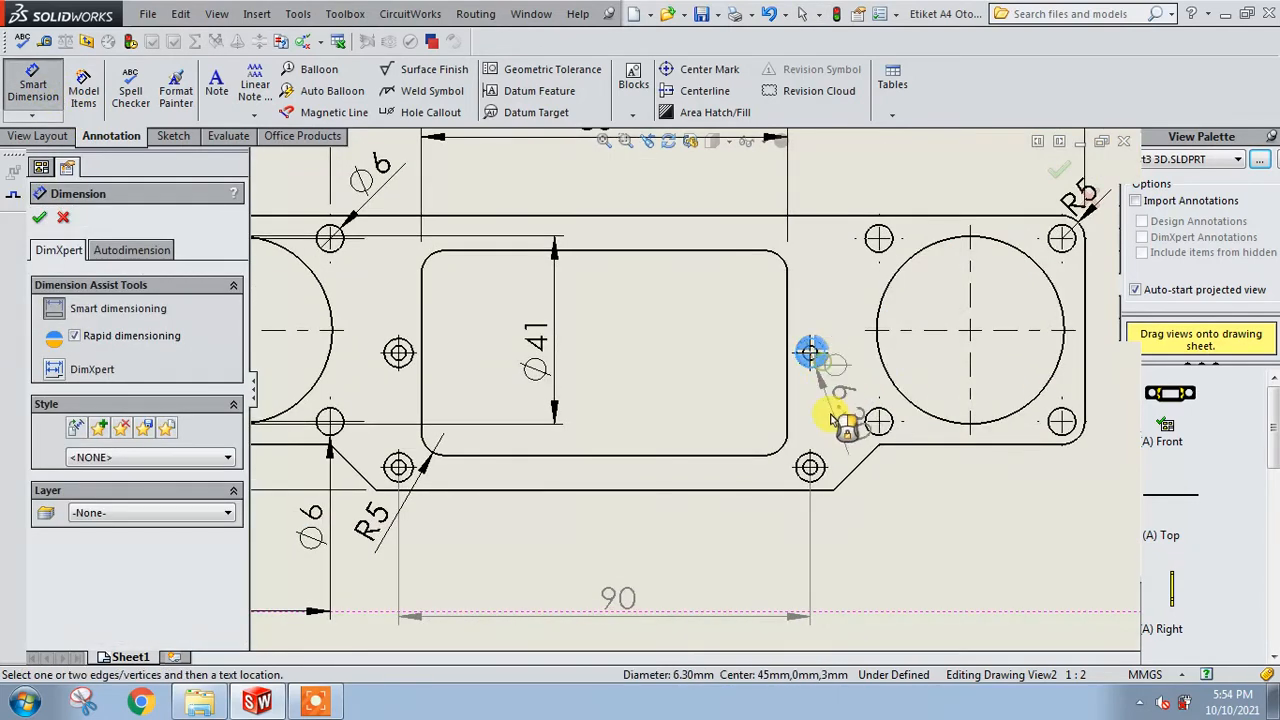
click(823, 475)
scroll(814, 396, up, 5)
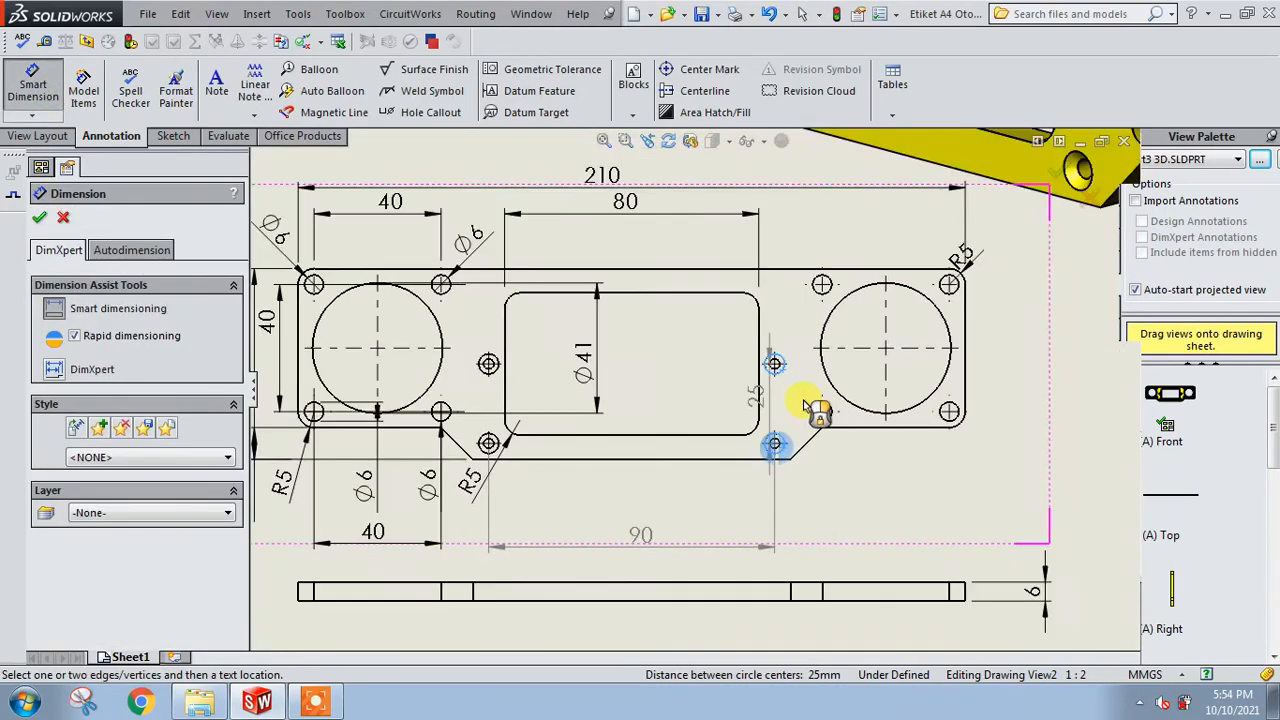
scroll(766, 392, down, 2)
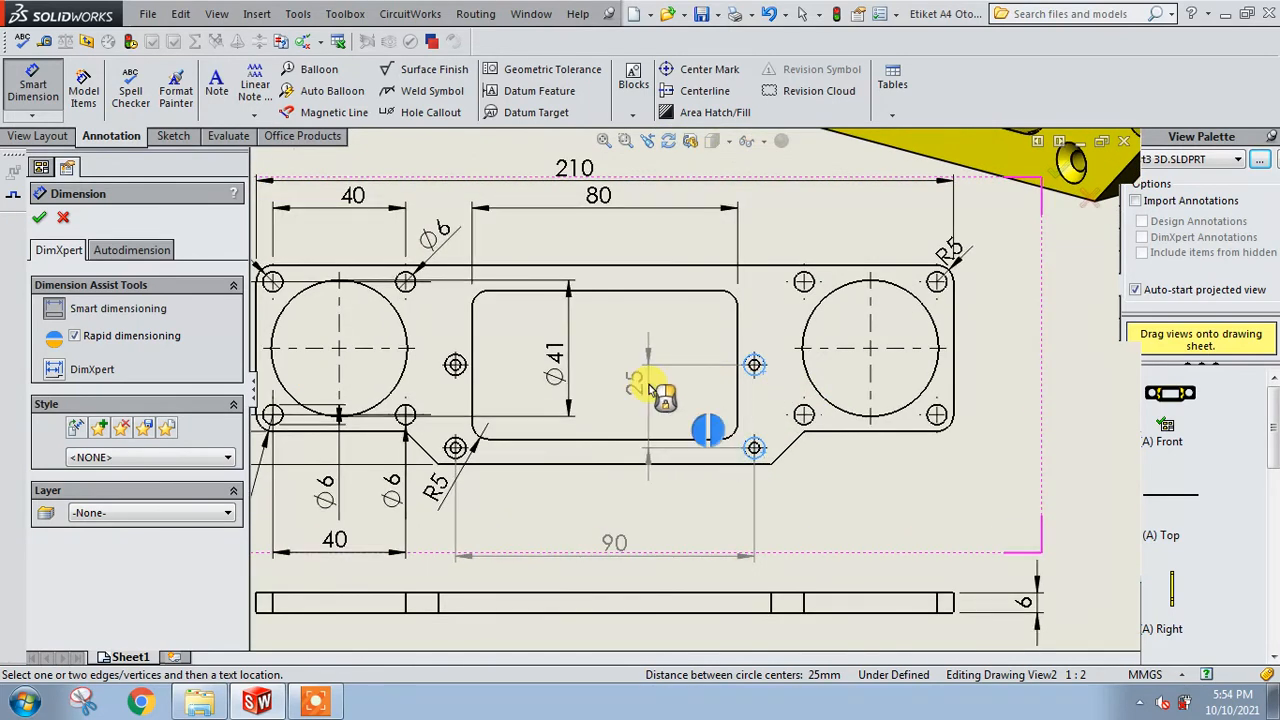
click(649, 357)
click(702, 506)
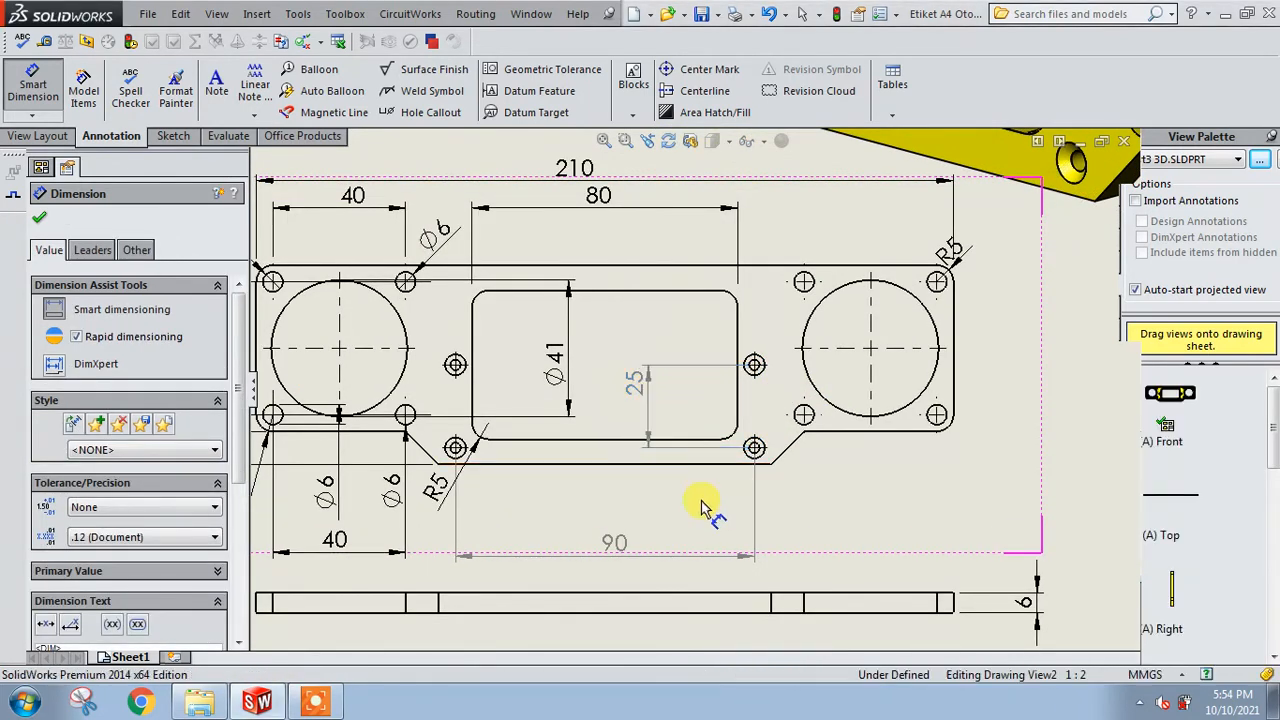
Dimension the rectangular cutout's height between its upper and lower edges, placing it inside the cutout beside the Ø41 dimension with inward arrows.
scroll(514, 368, up, 1)
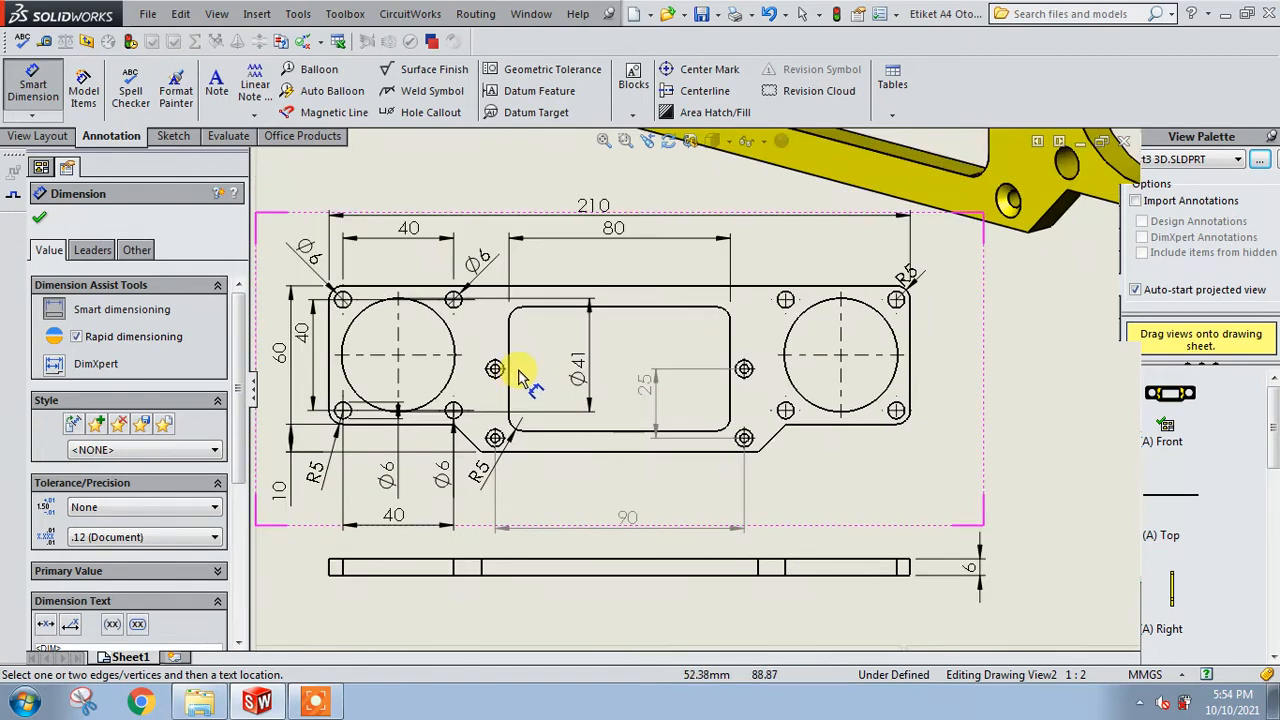
scroll(530, 365, down, 1)
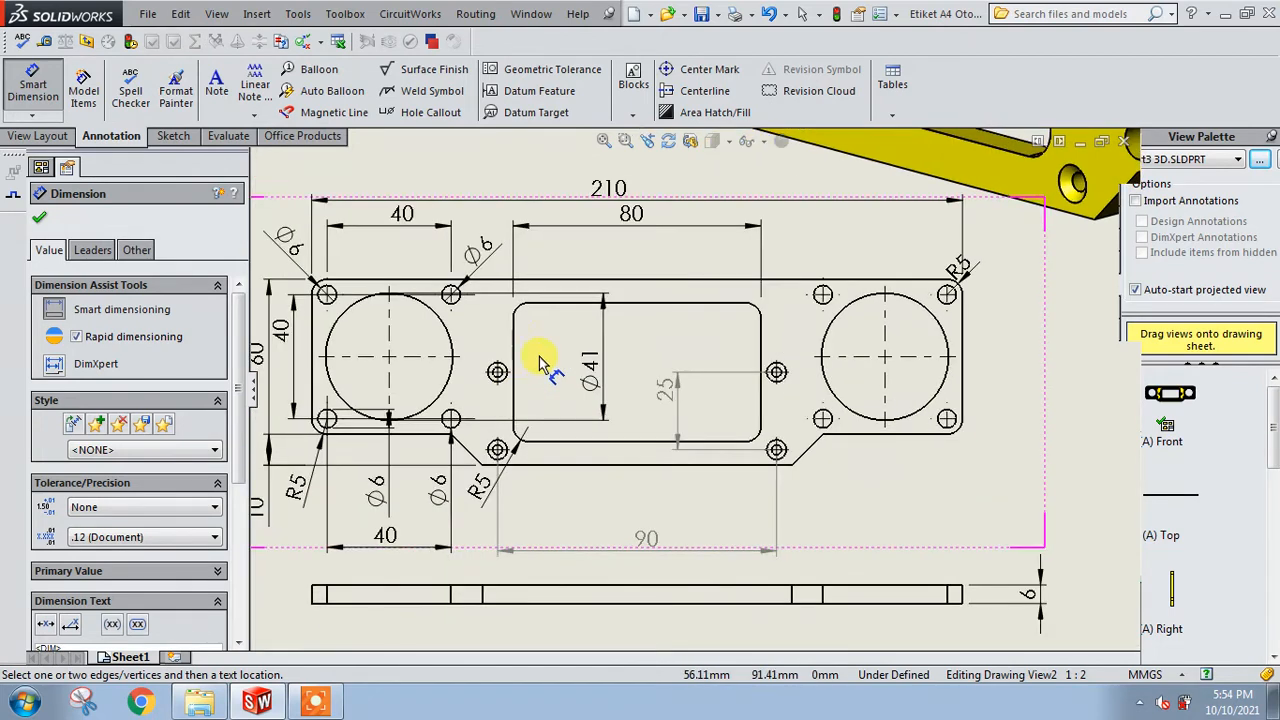
click(579, 309)
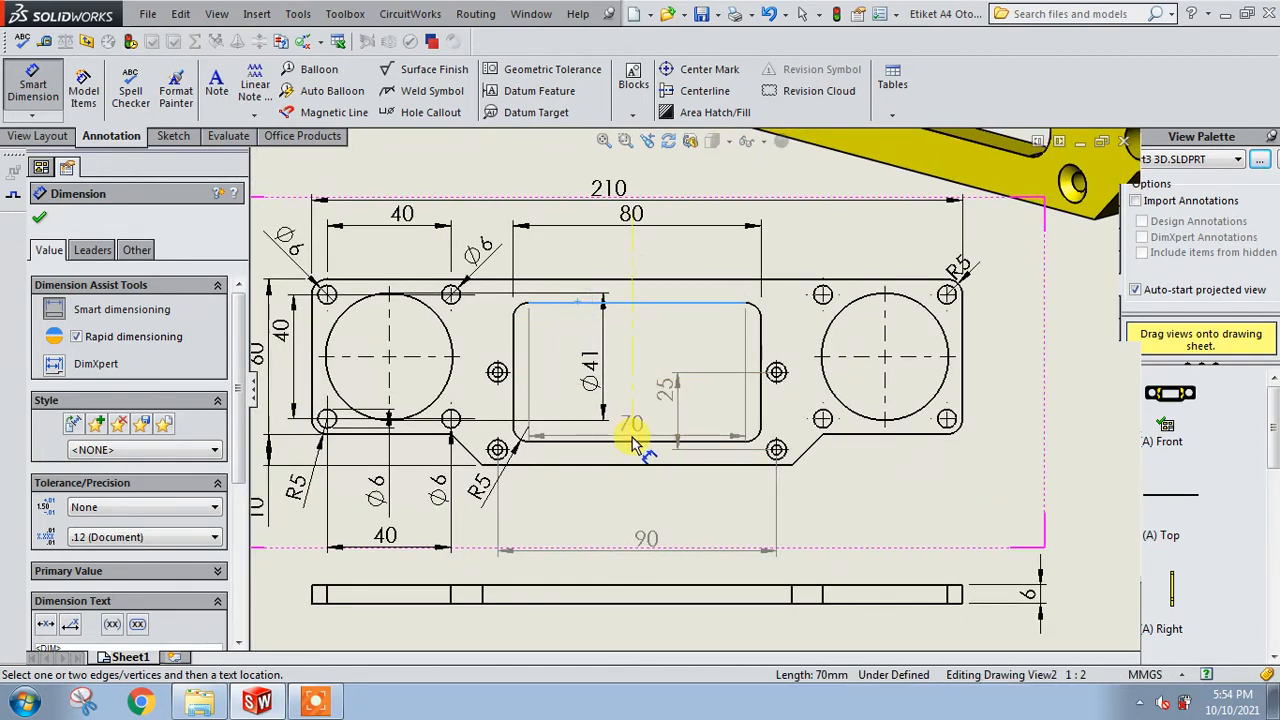
click(640, 440)
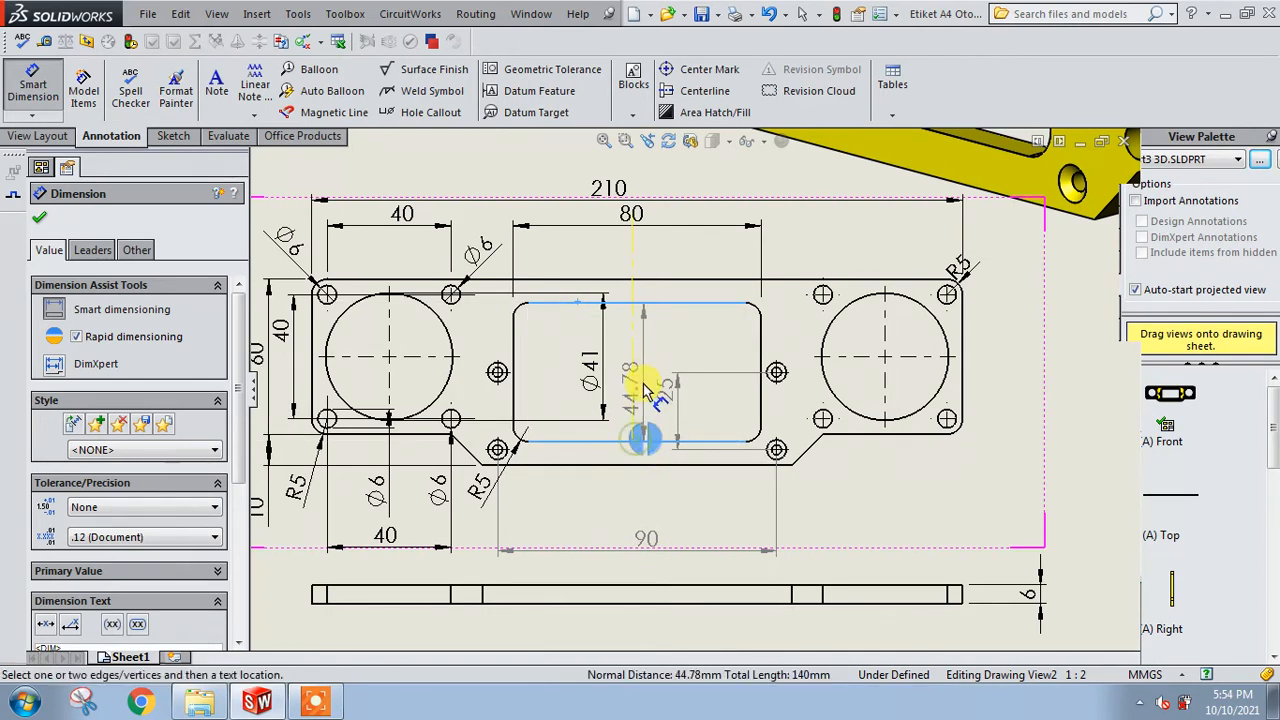
click(643, 373)
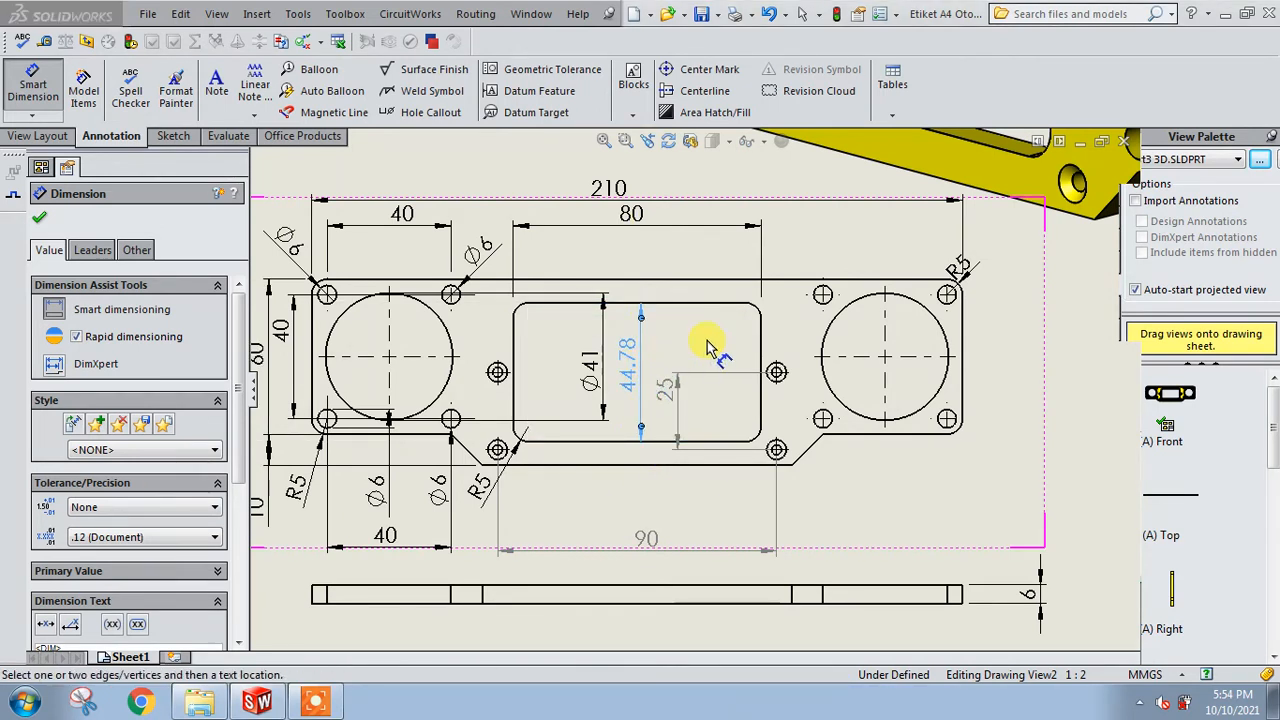
click(645, 317)
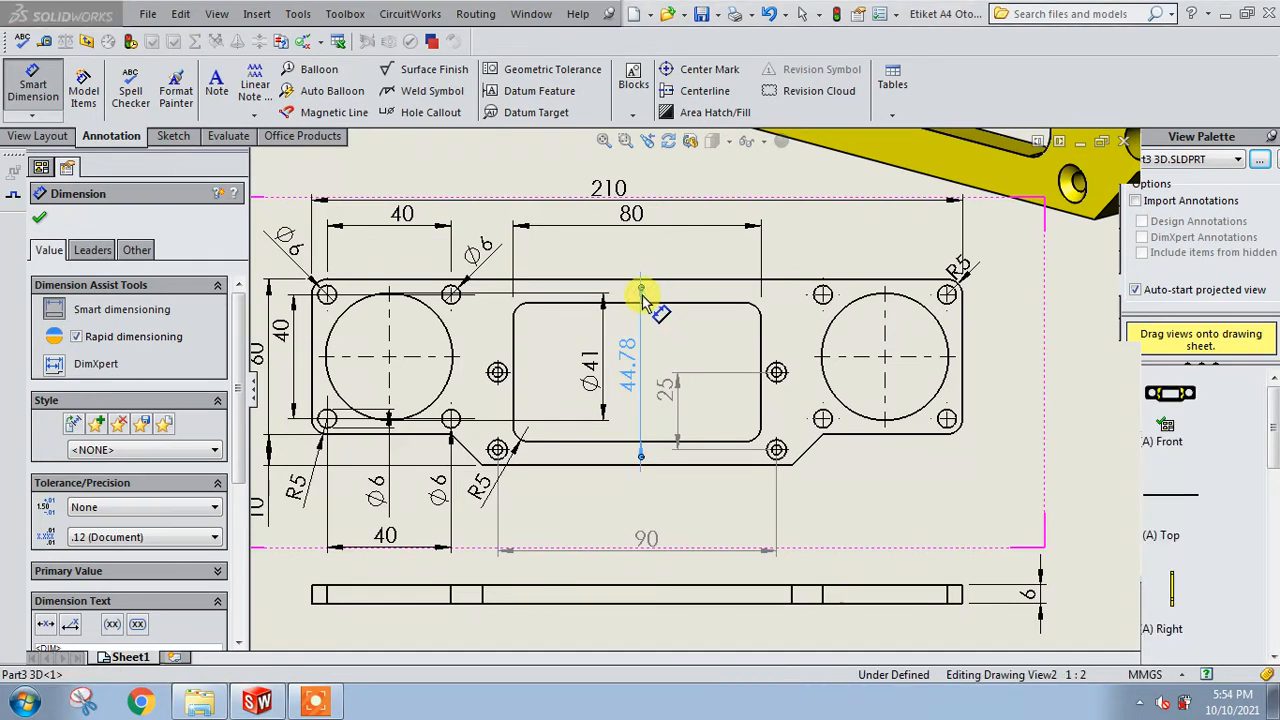
click(642, 291)
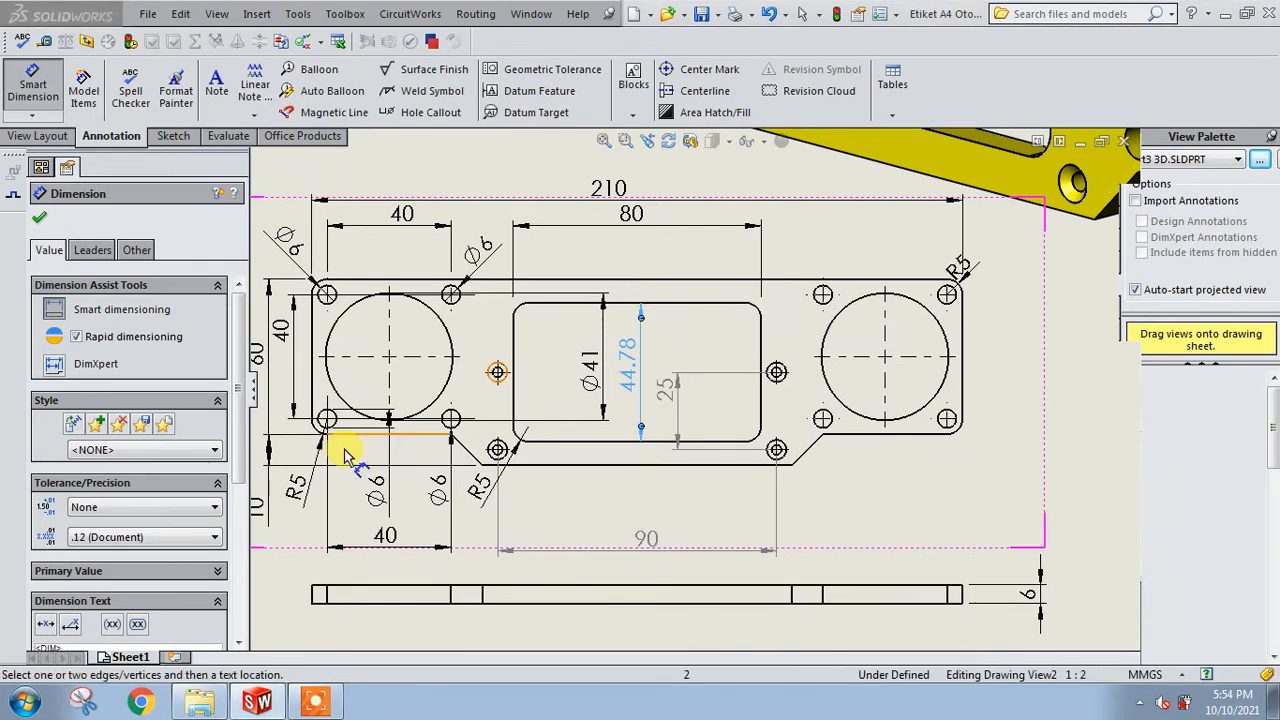
Set the precision of the cutout's height dimension to None, leaving its tolerance at None.
click(192, 539)
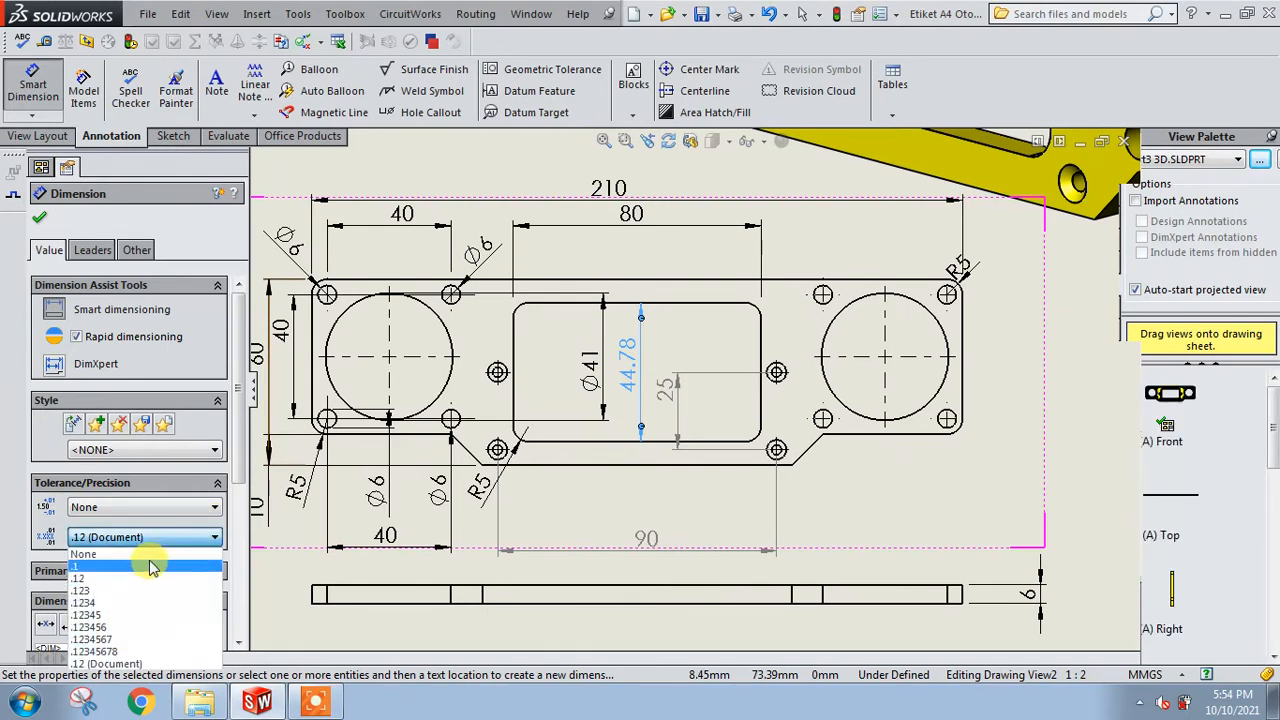
click(145, 554)
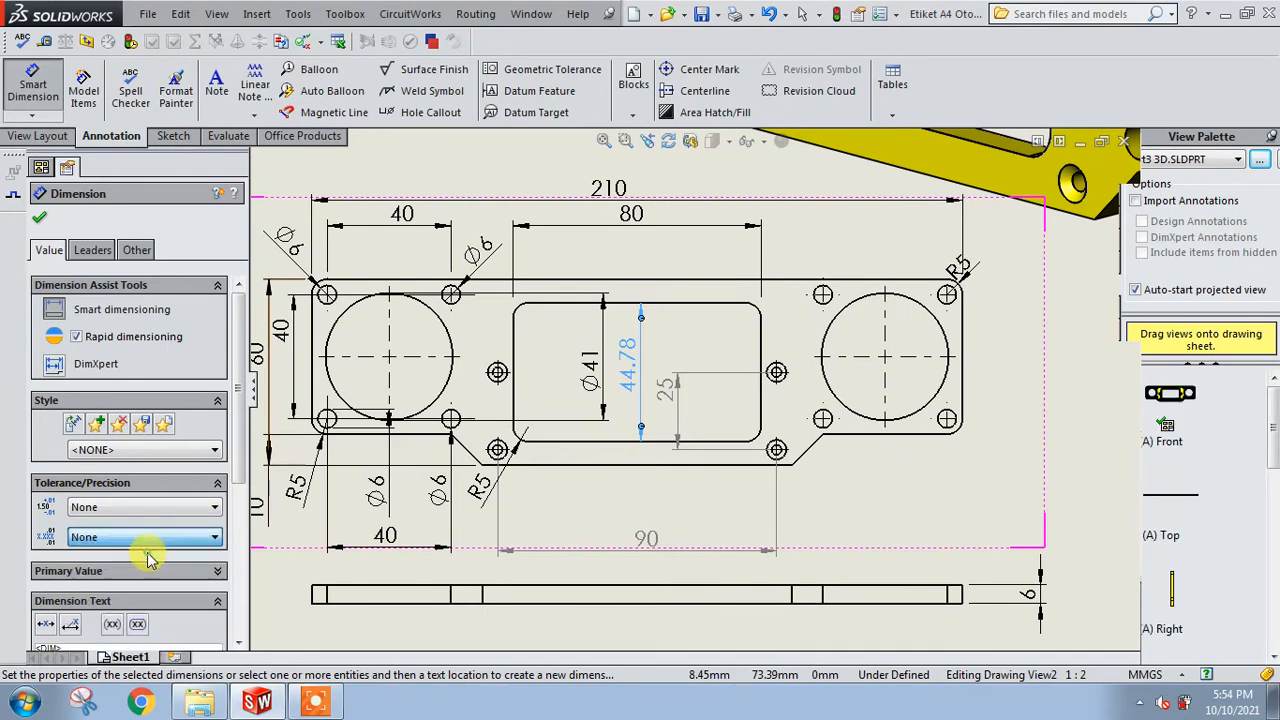
click(214, 507)
click(704, 512)
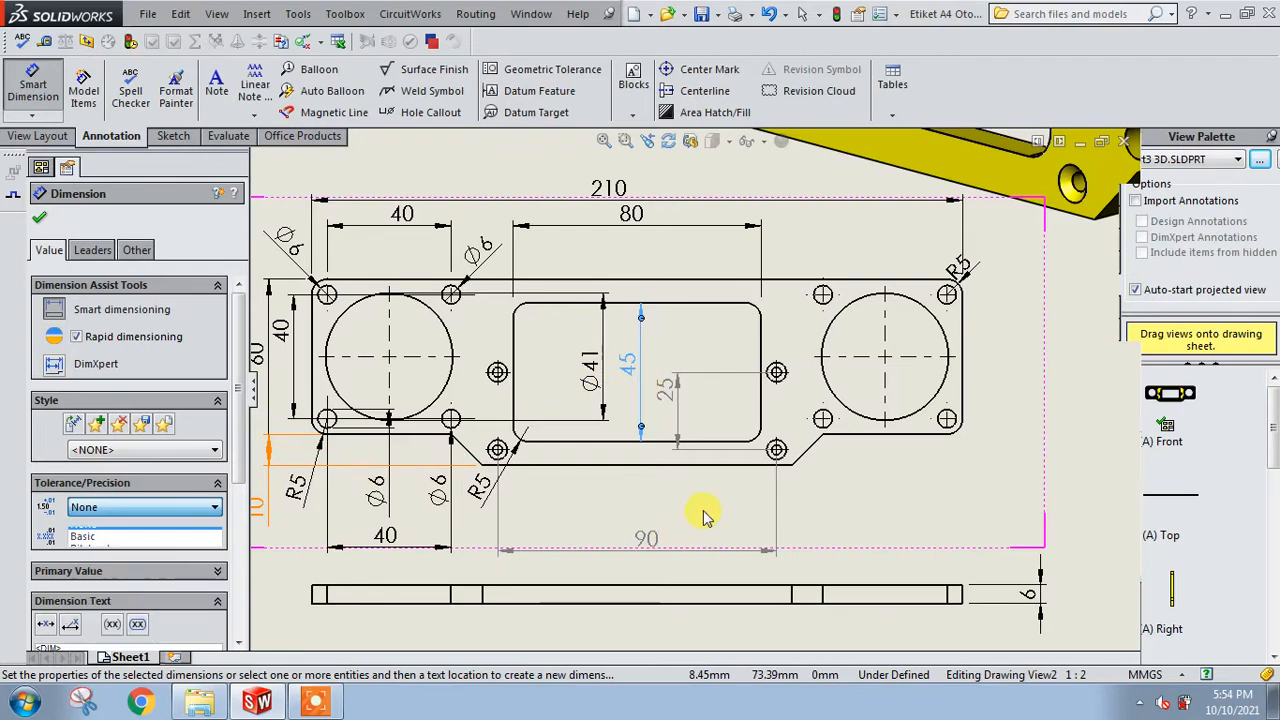
Add a horizontal dimension between the two upper holes at the right circle and place it above the front view, level with the 80 mm dimension.
scroll(904, 422, down, 1)
scroll(944, 362, up, 1)
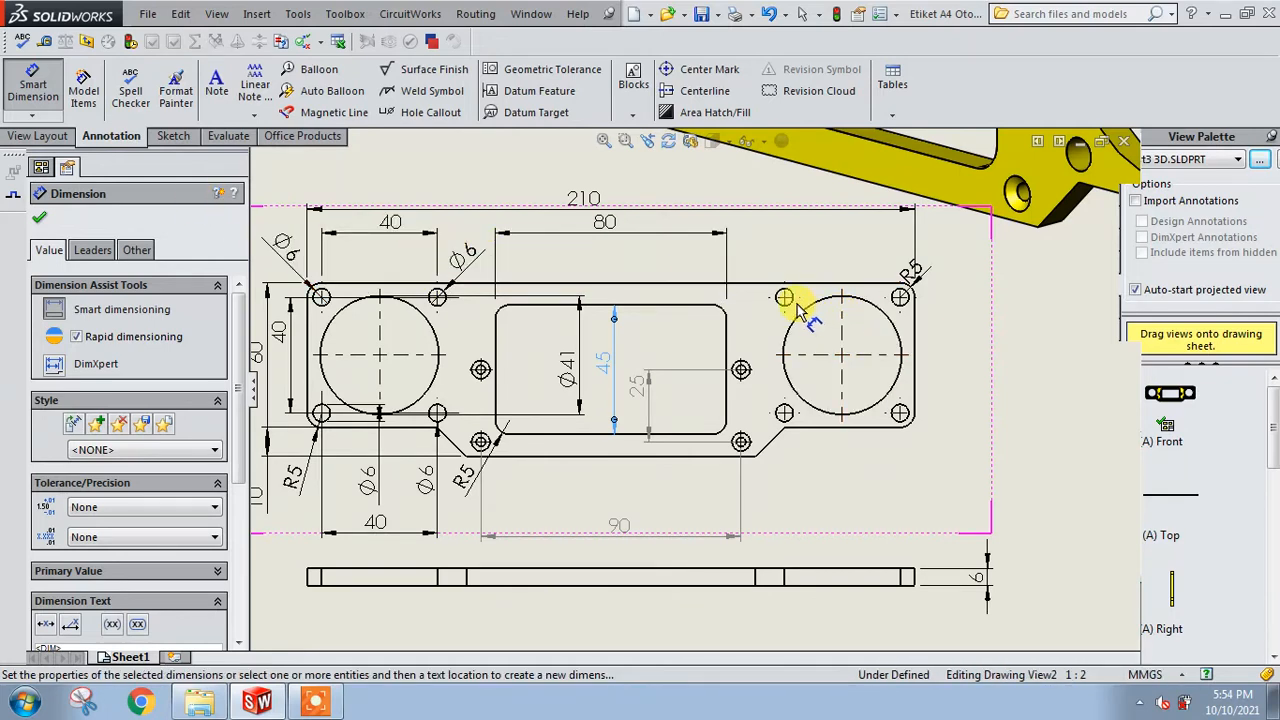
scroll(795, 310, down, 2)
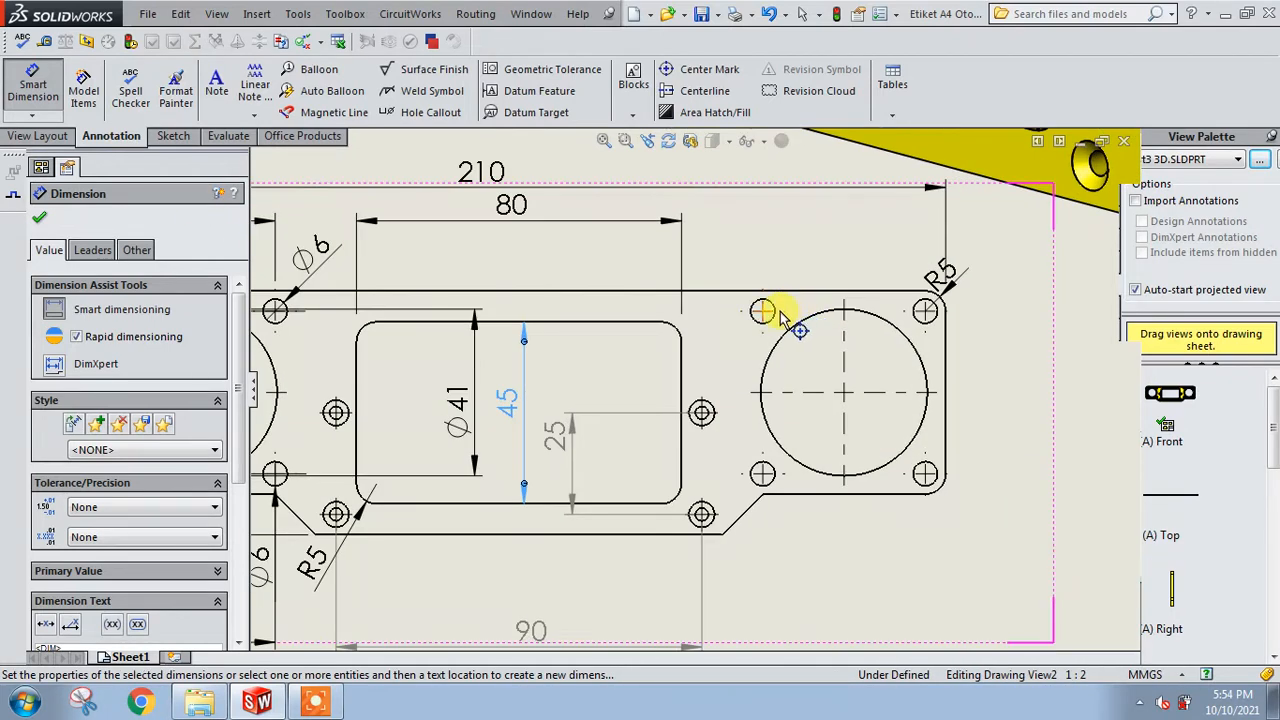
click(770, 320)
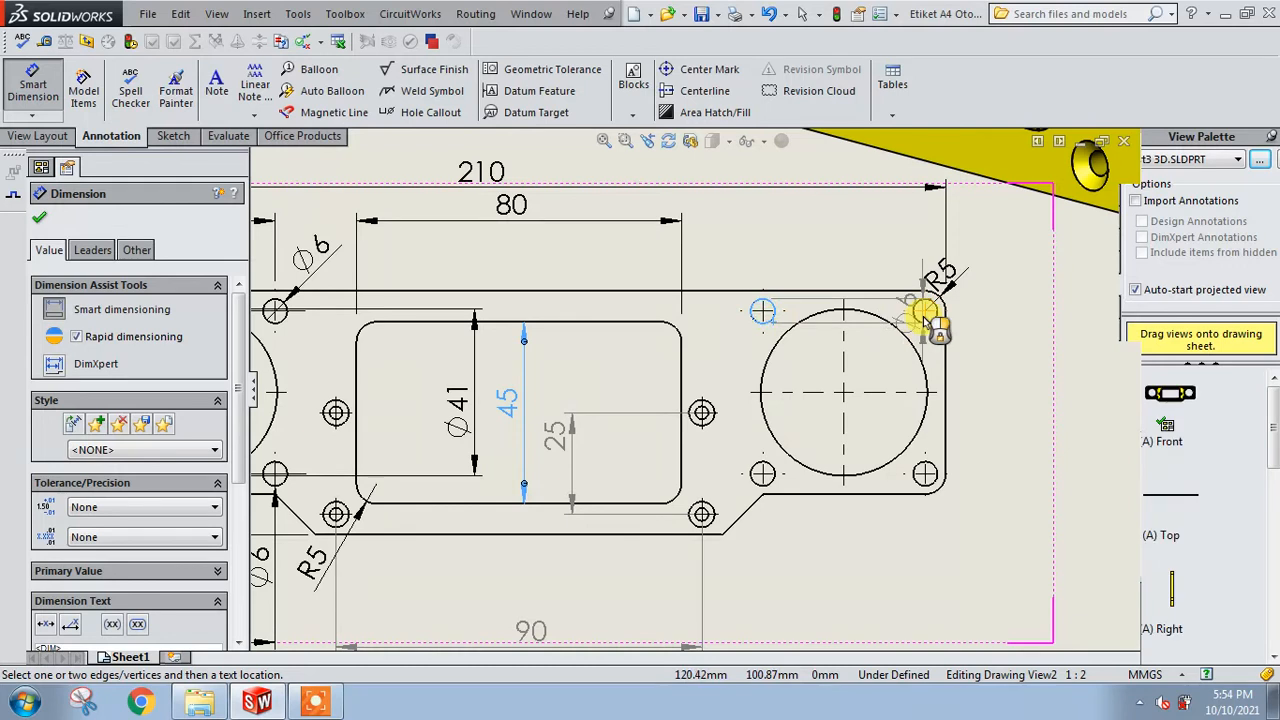
click(920, 320)
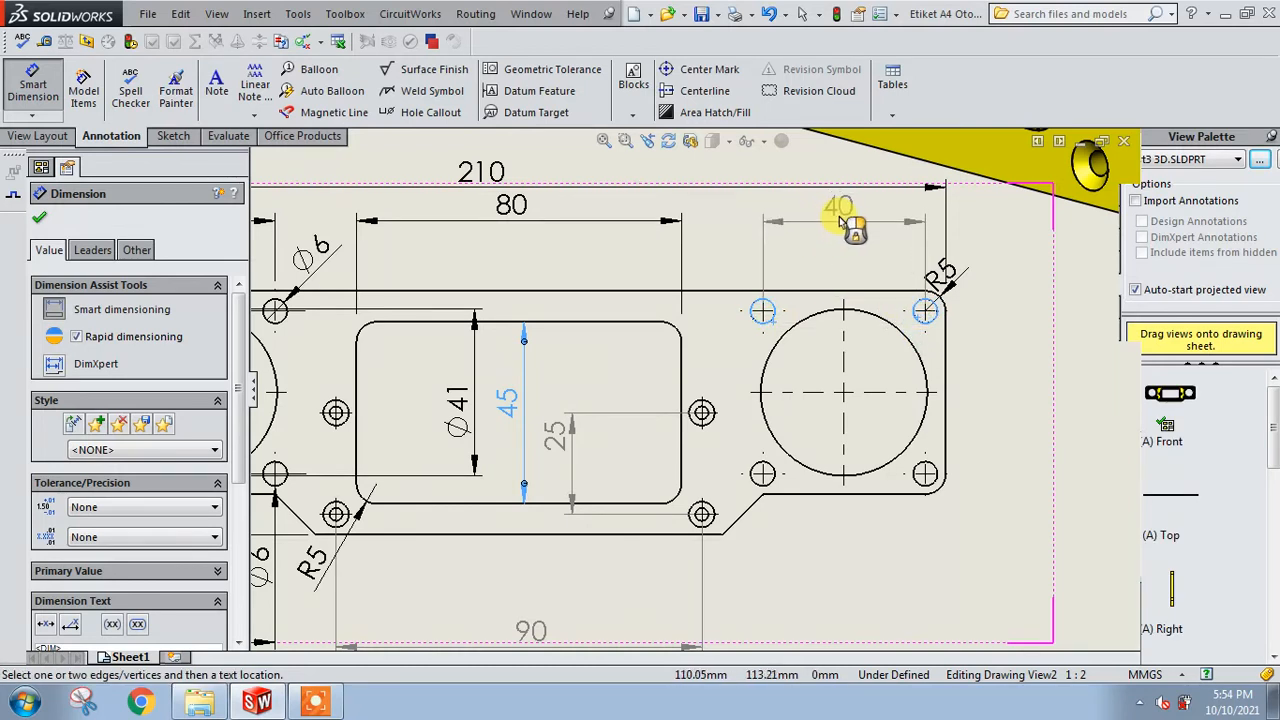
click(843, 218)
scroll(829, 294, up, 4)
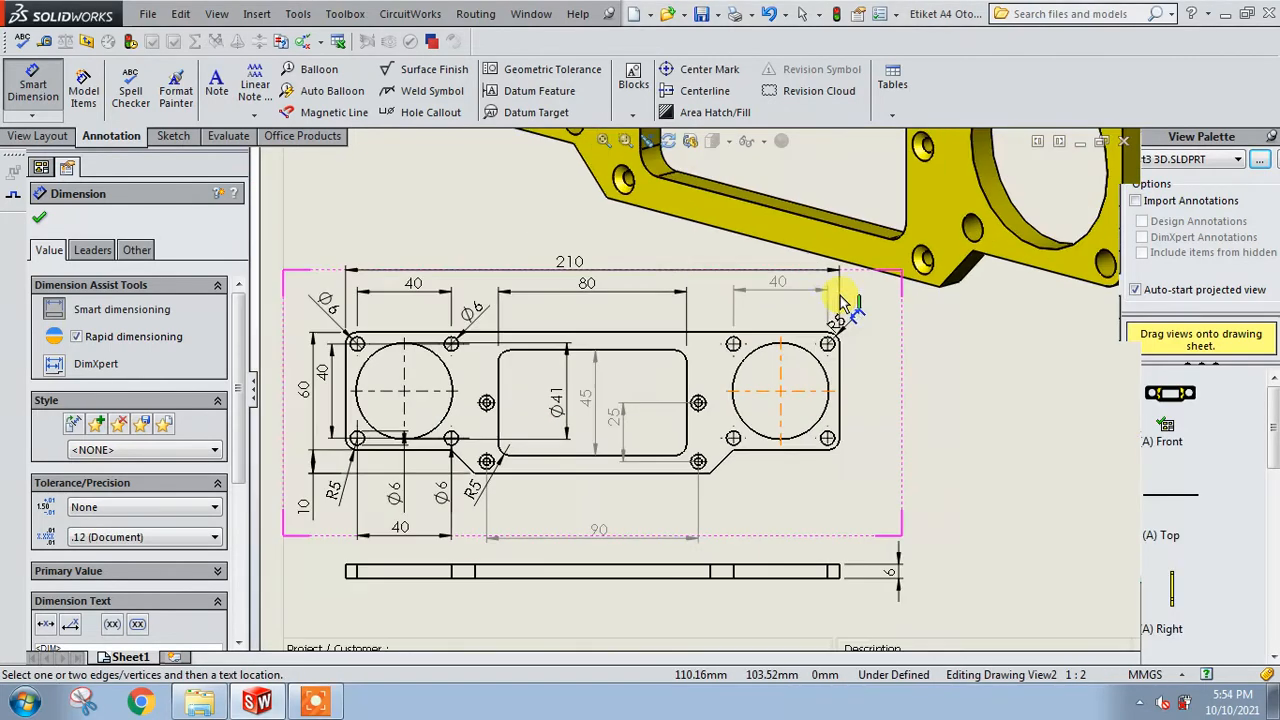
Add a vertical dimension between the two outer holes at the right circle and place it just outside the right edge of the front view.
scroll(743, 420, down, 1)
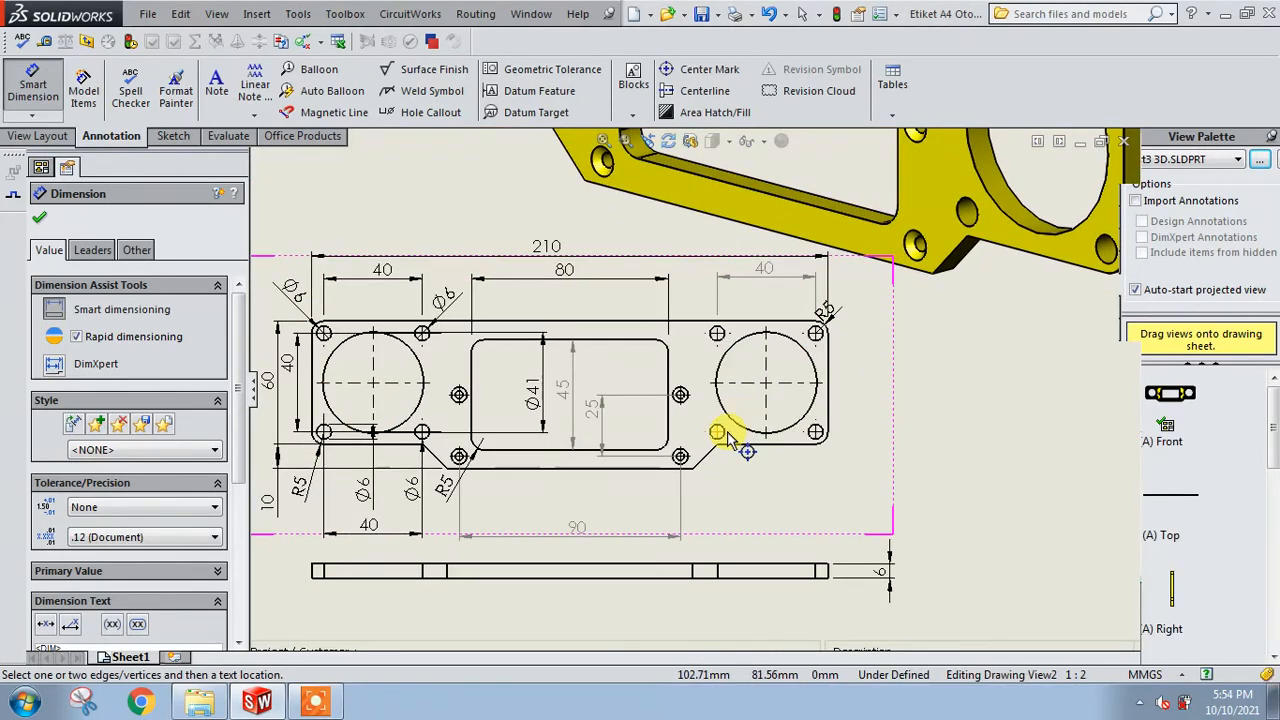
scroll(571, 428, down, 3)
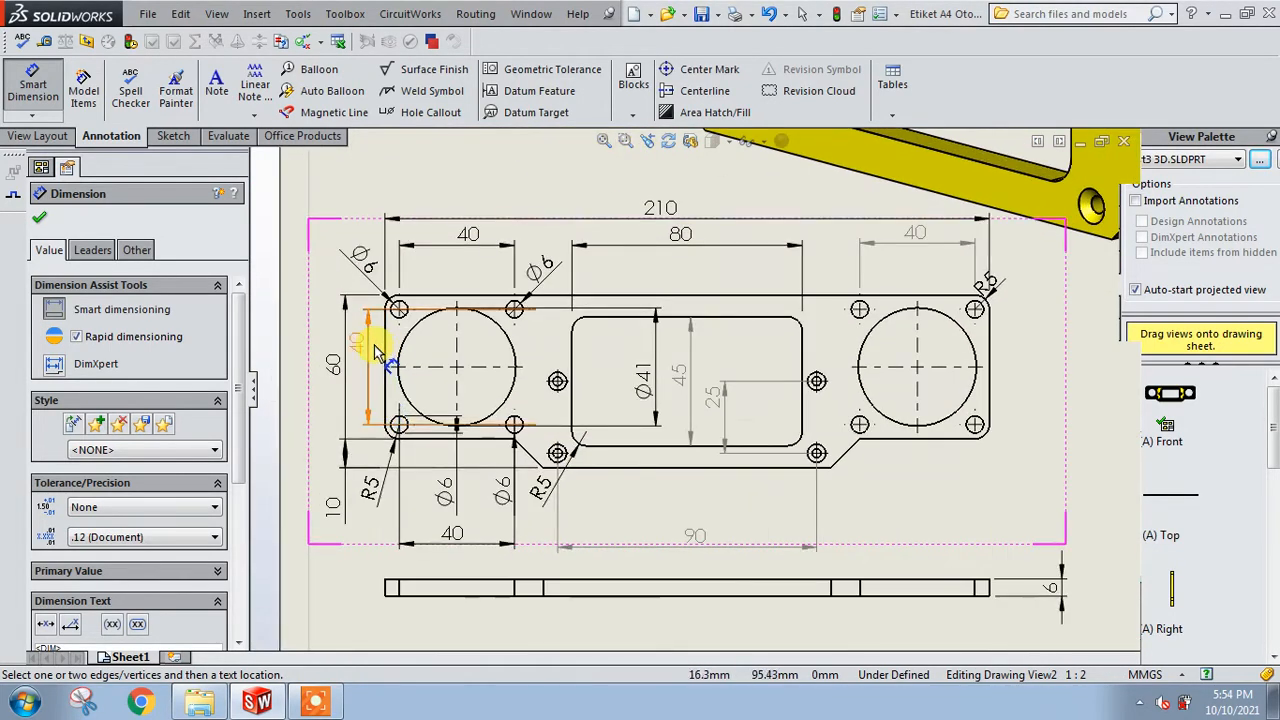
drag(351, 346, 358, 366)
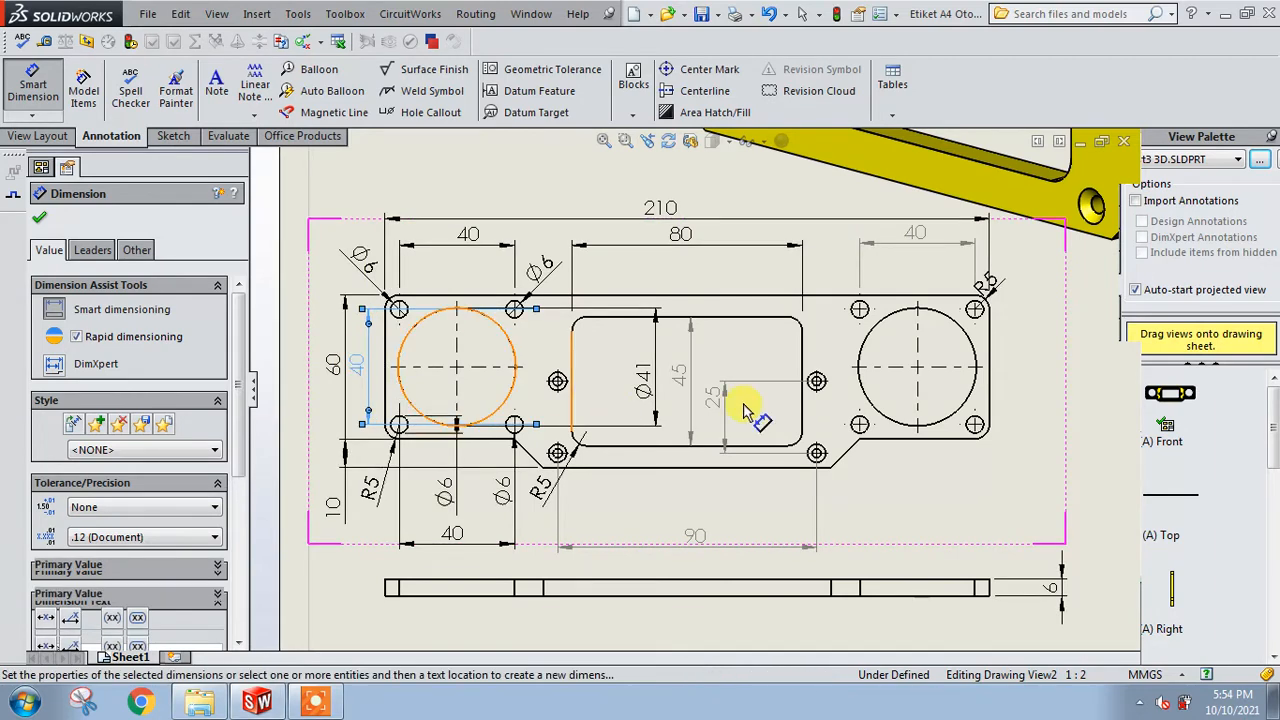
click(977, 313)
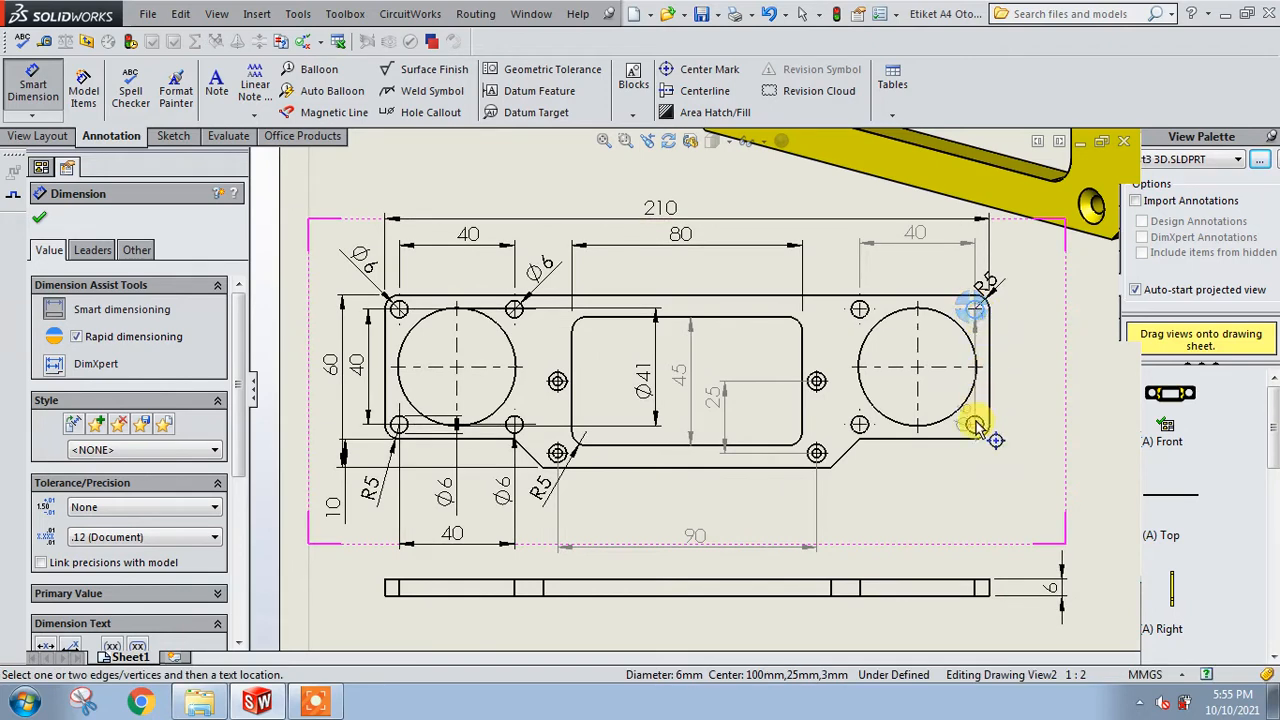
scroll(973, 424, down, 3)
click(915, 416)
scroll(950, 360, up, 2)
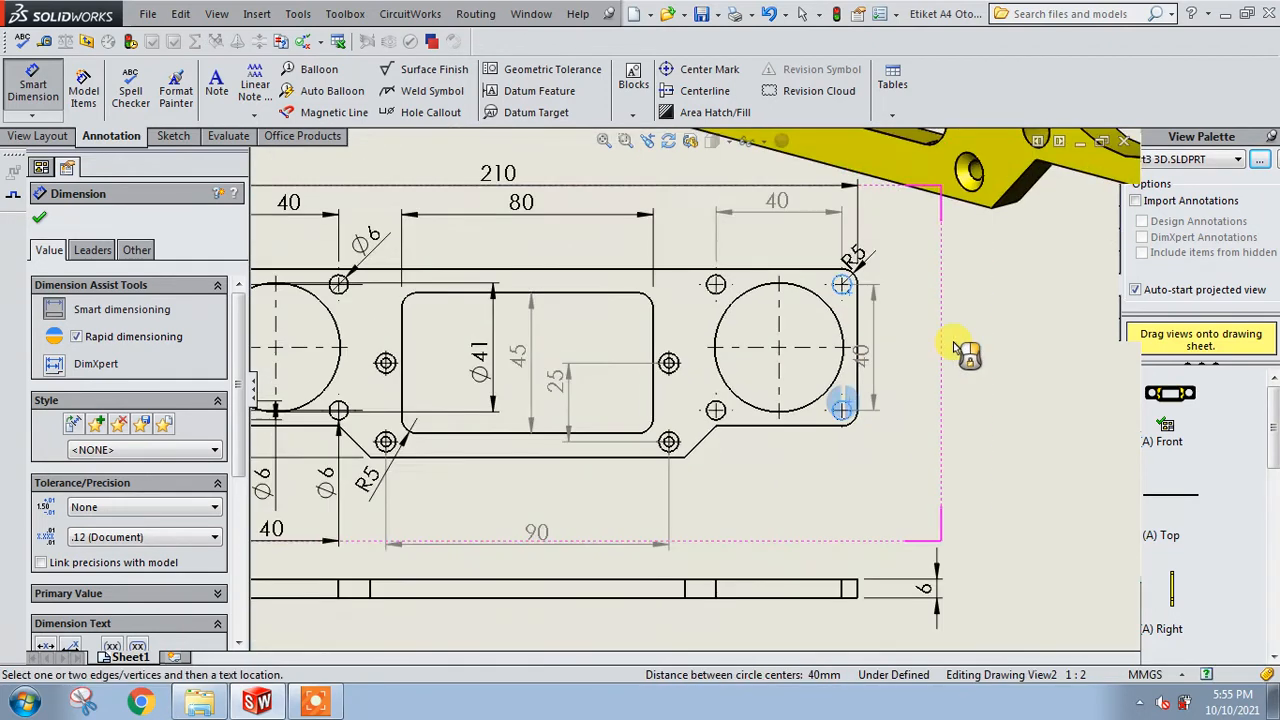
click(910, 356)
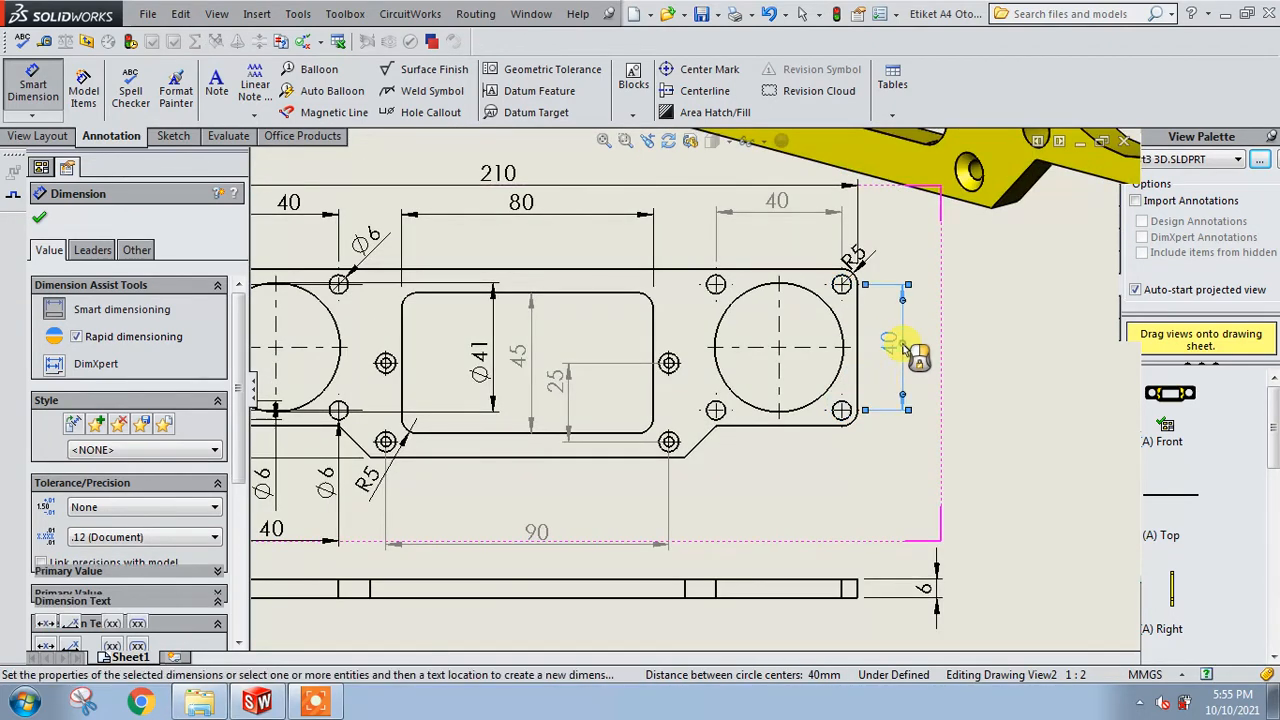
scroll(800, 490, up, 2)
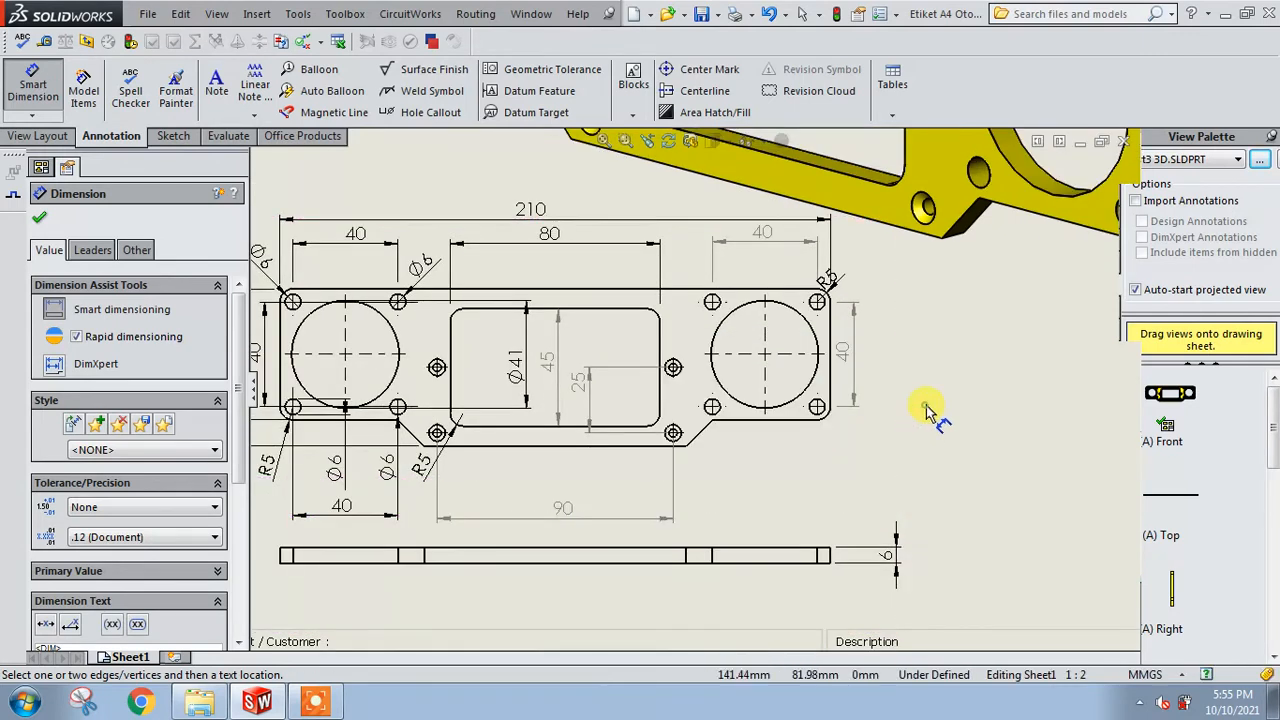
scroll(775, 486, up, 2)
scroll(703, 484, up, 3)
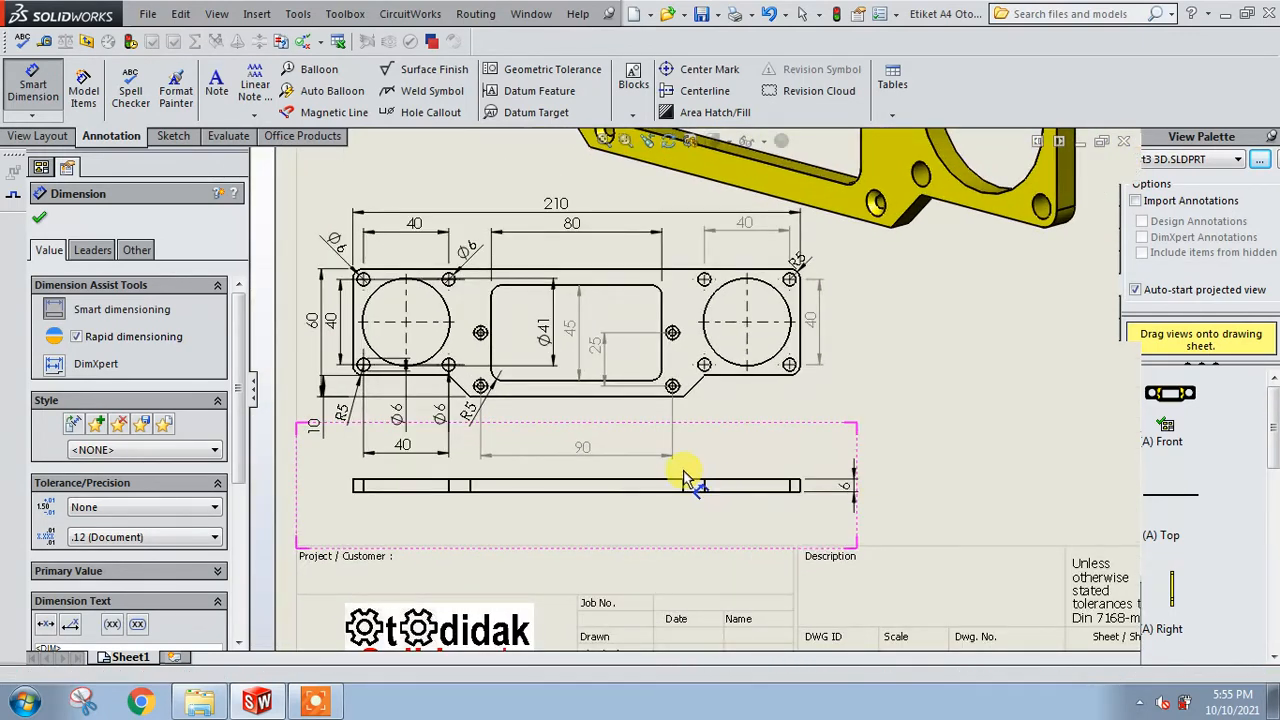
scroll(323, 418, down, 1)
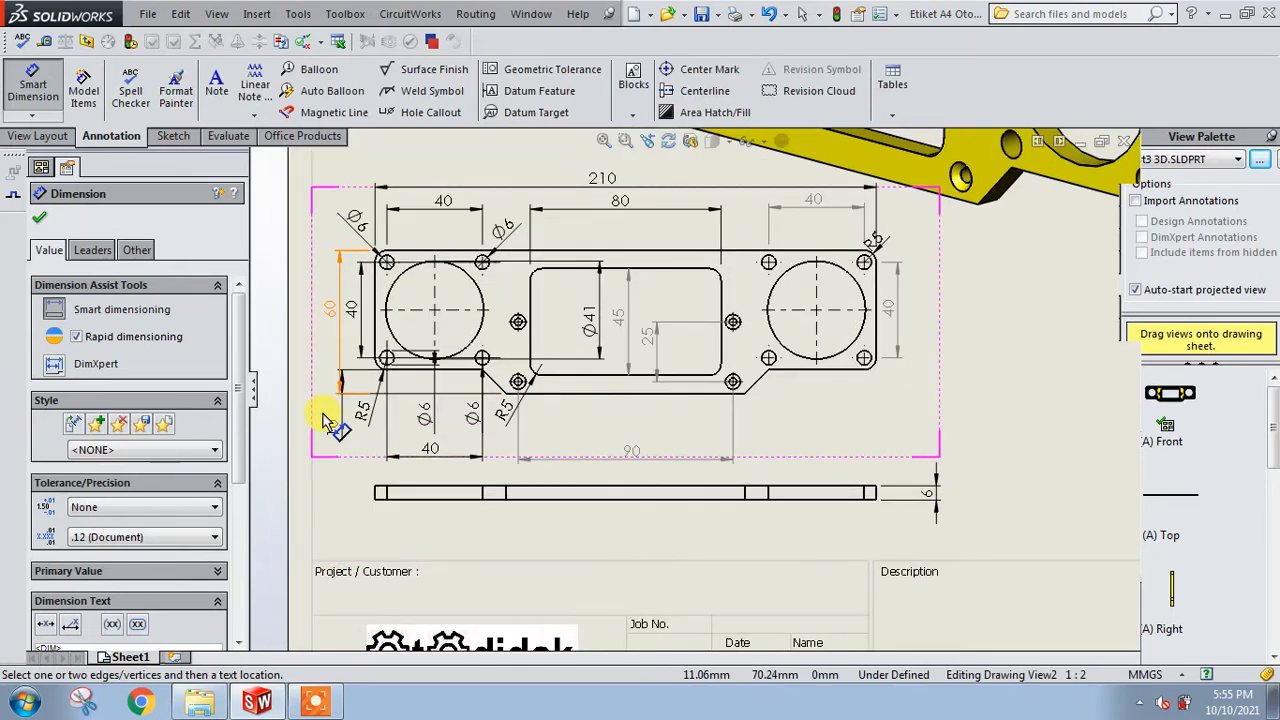
click(325, 418)
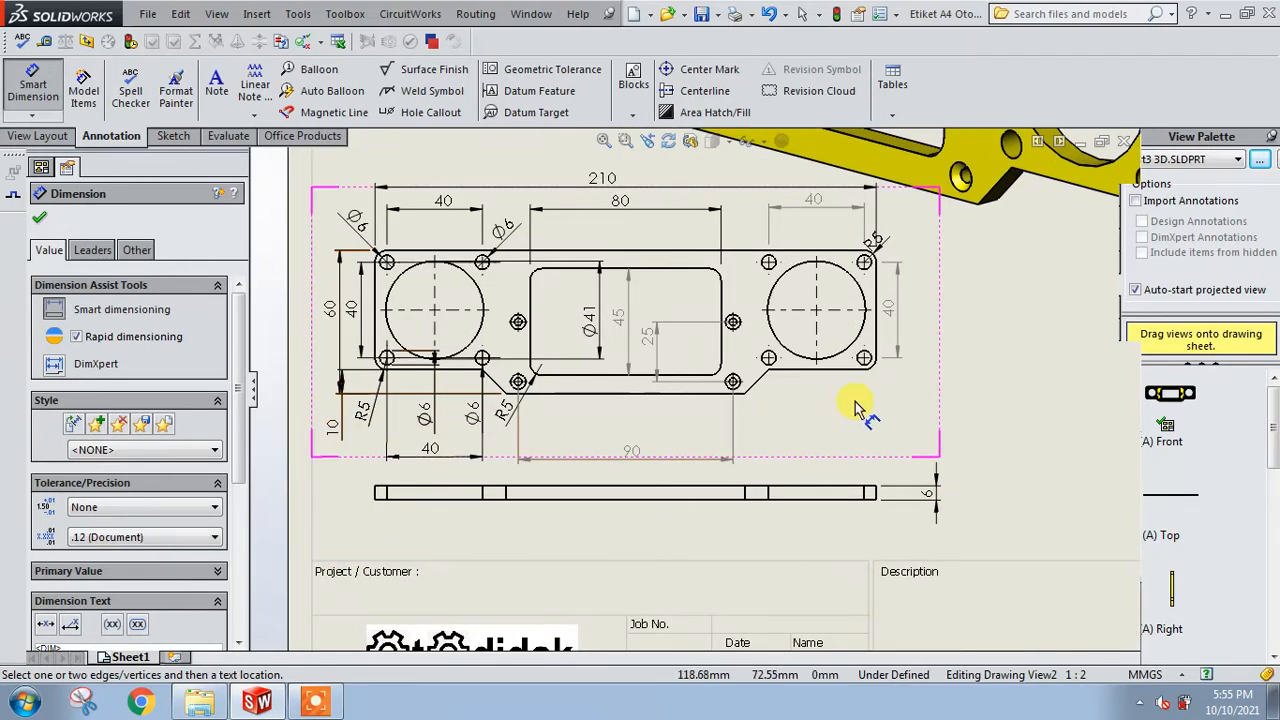
scroll(754, 356, down, 1)
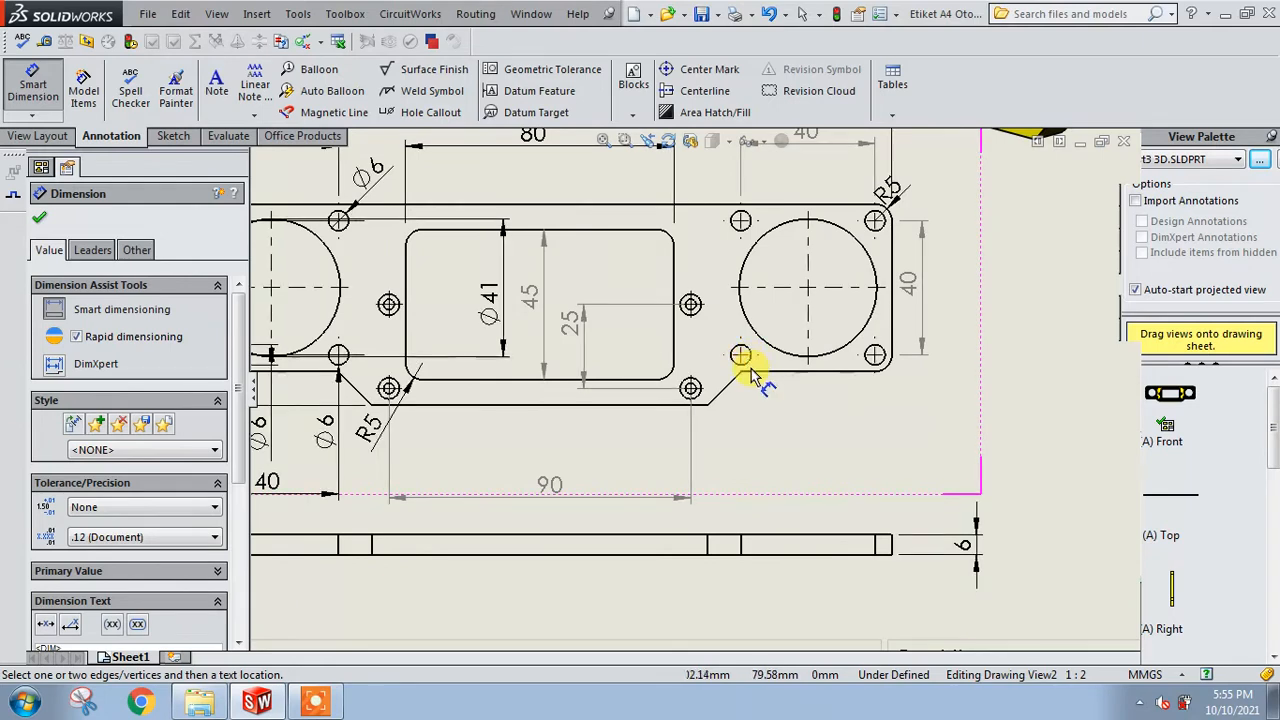
Try to add a horizontal dimension between the two lower holes at the right circle, placing it below the front view.
click(740, 355)
scroll(885, 392, down, 2)
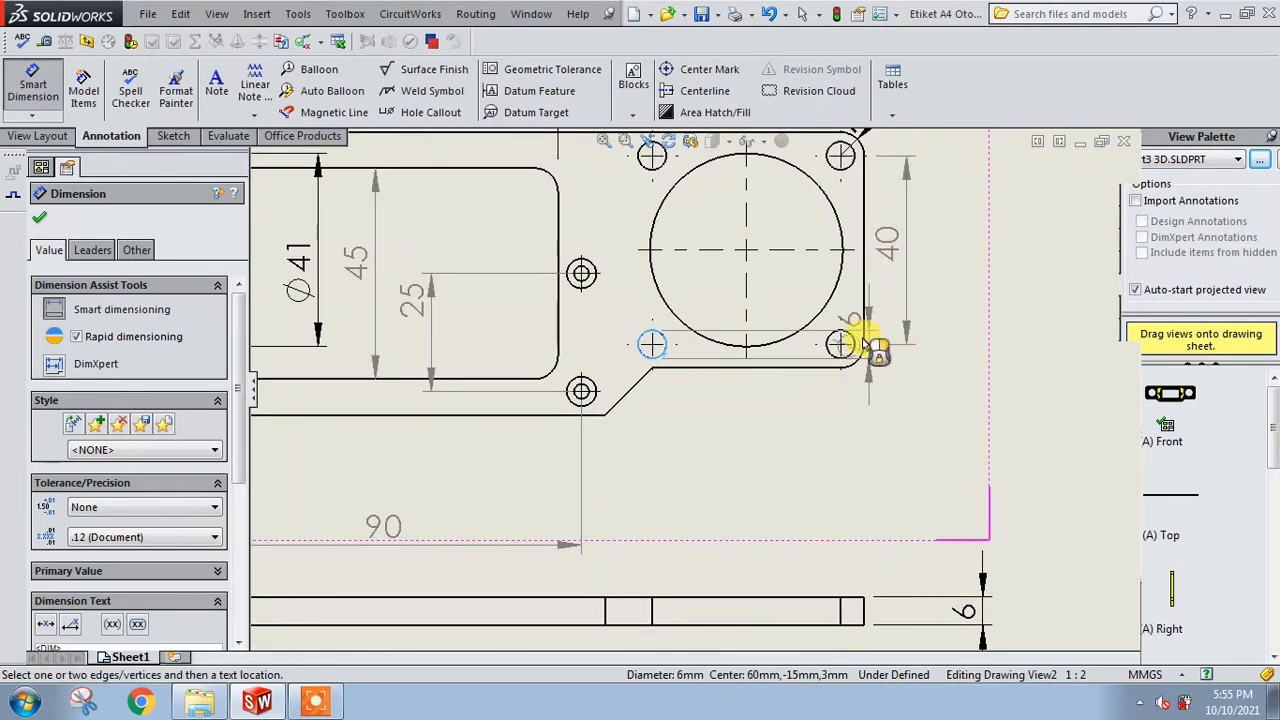
click(860, 341)
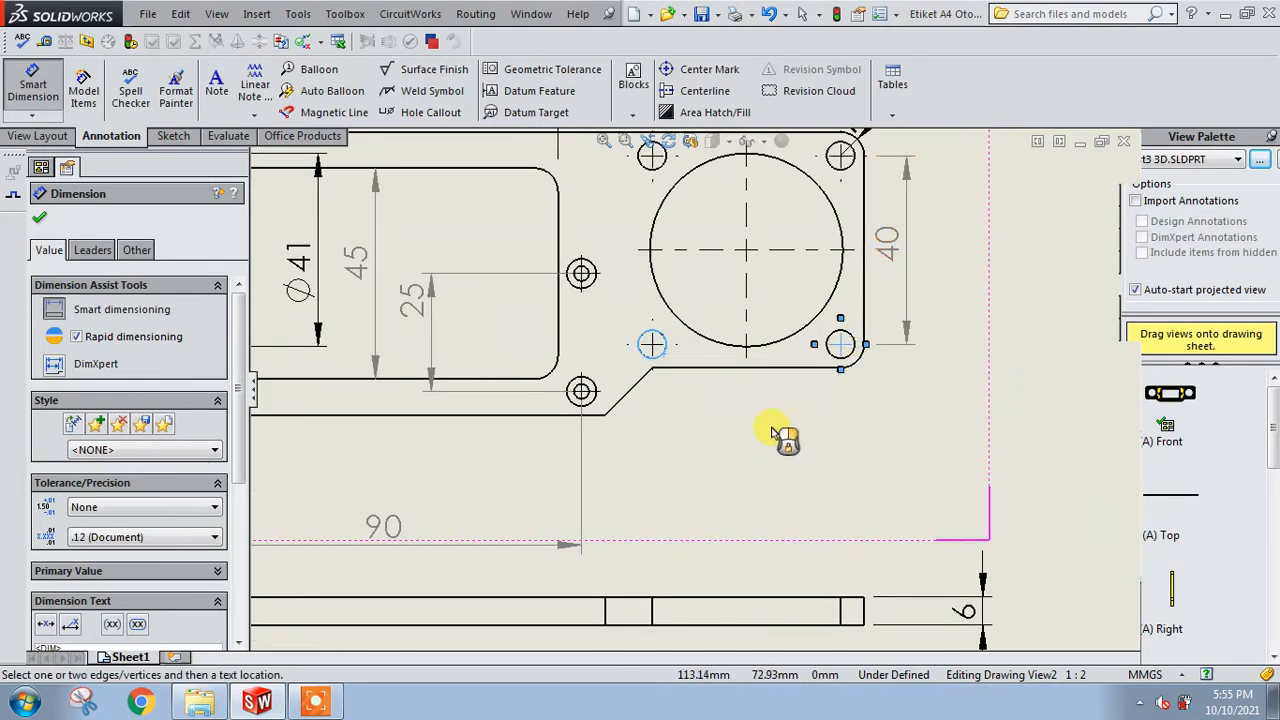
click(826, 453)
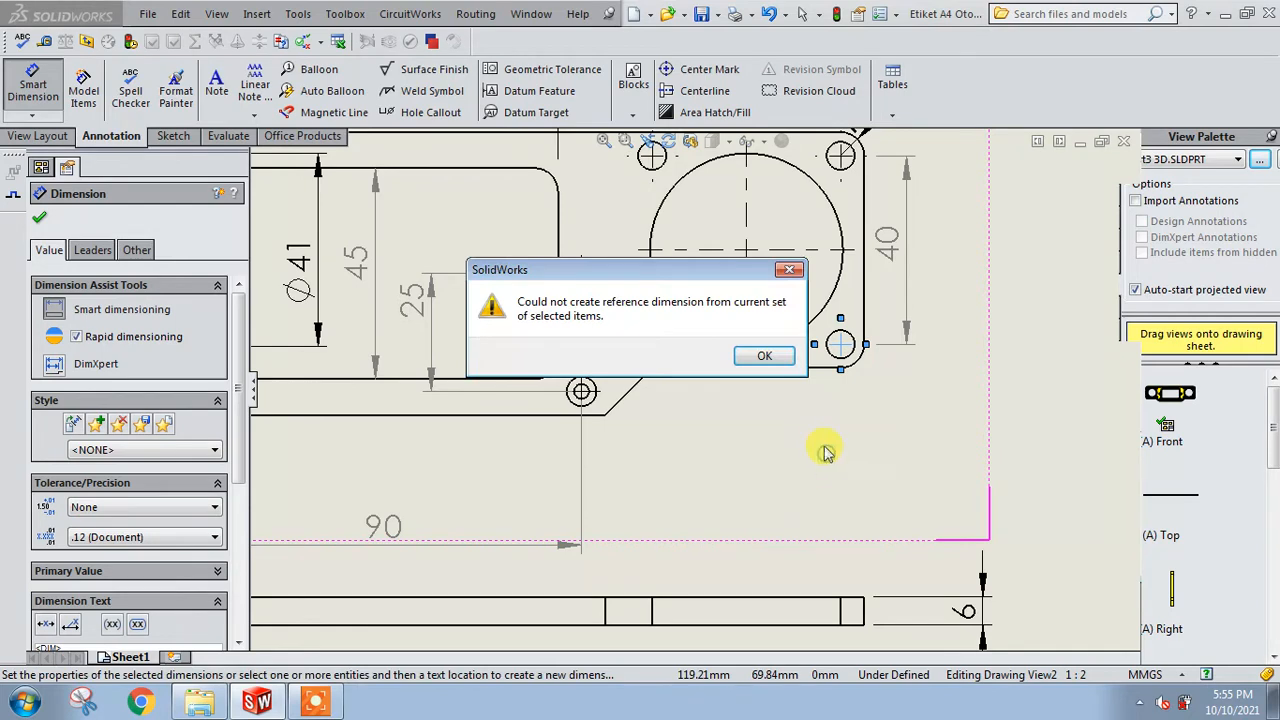
click(767, 357)
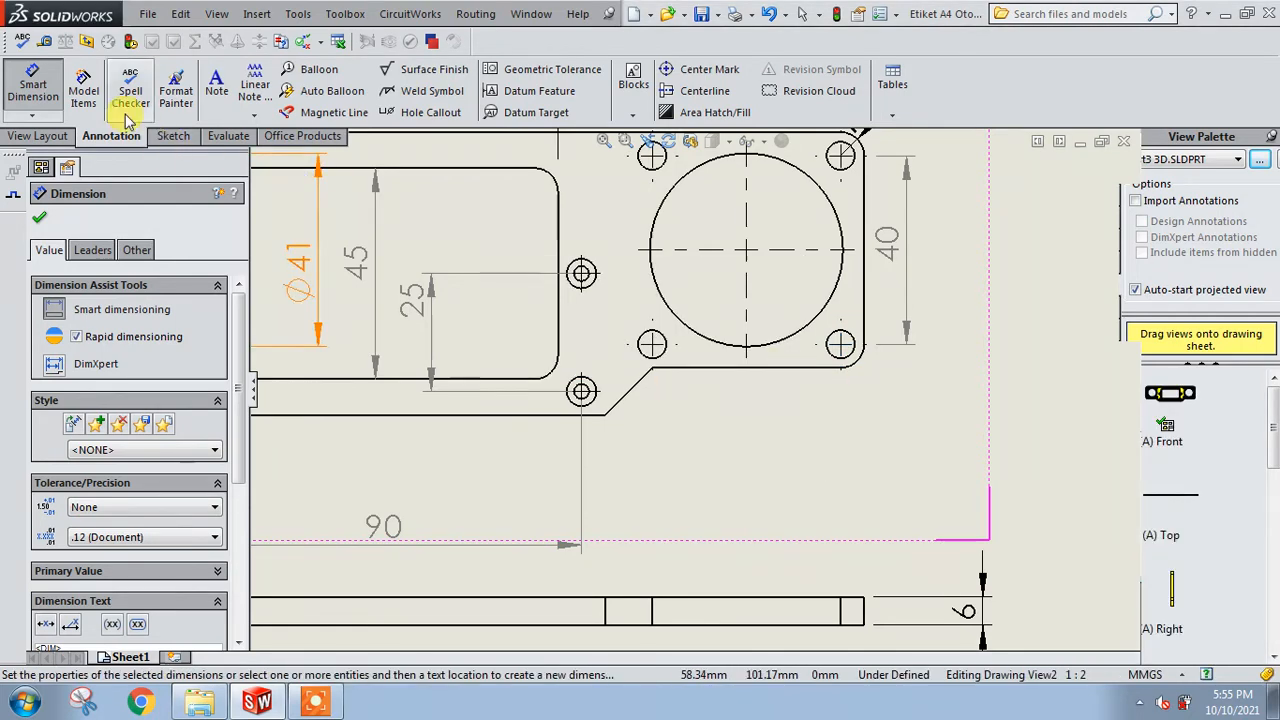
click(32, 85)
scroll(757, 363, down, 2)
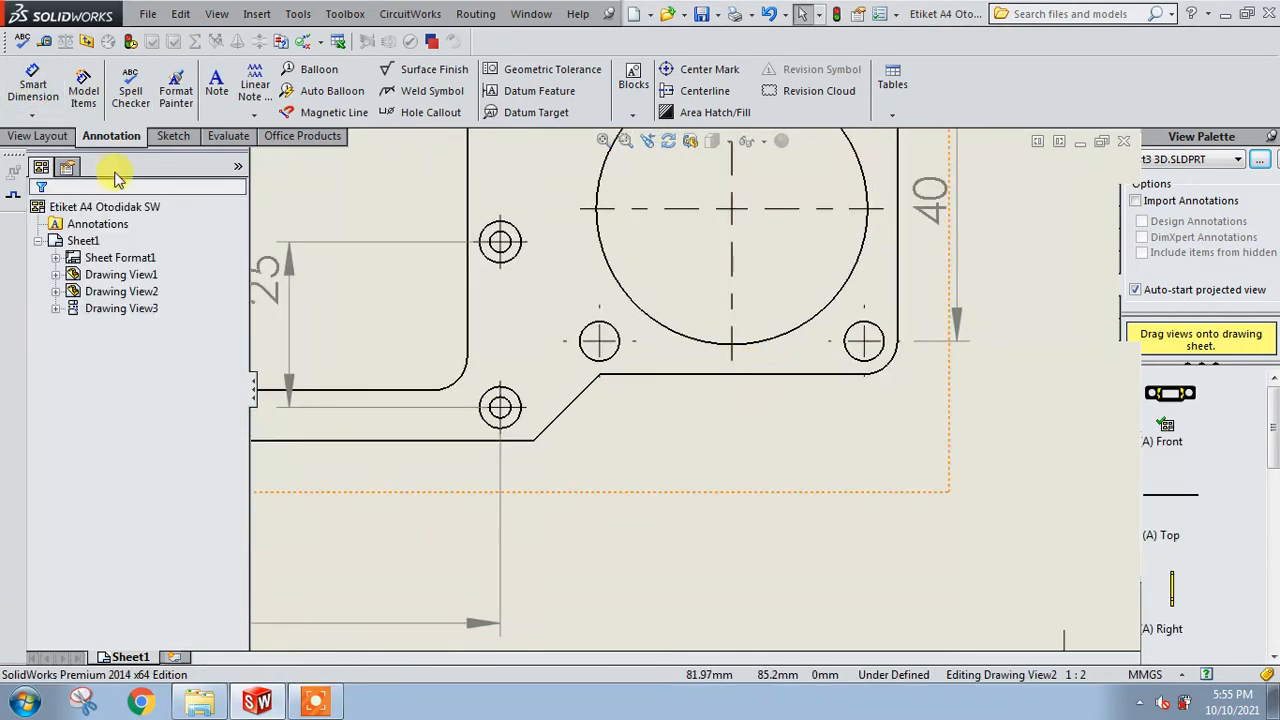
Dimension the horizontal spacing of the two lower holes at the right circle, placing it below the front view level with the 90 mm dimension.
click(32, 85)
scroll(575, 378, down, 2)
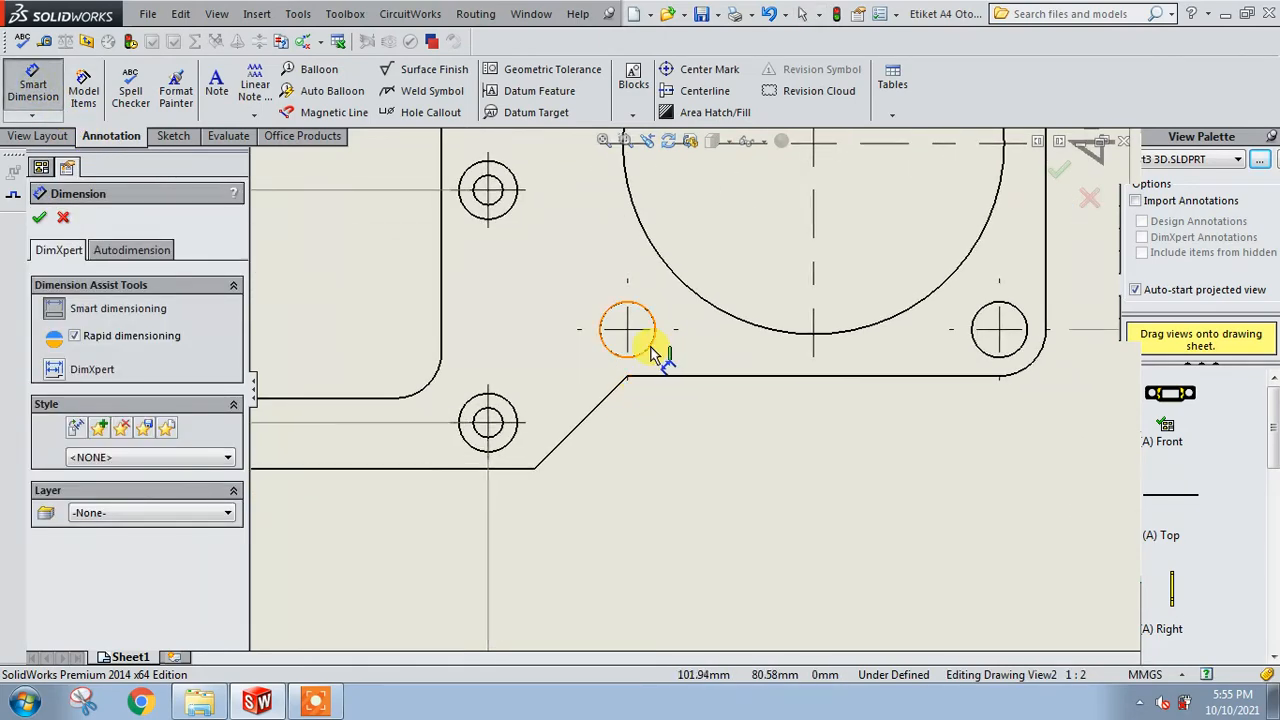
click(651, 355)
scroll(1049, 400, down, 2)
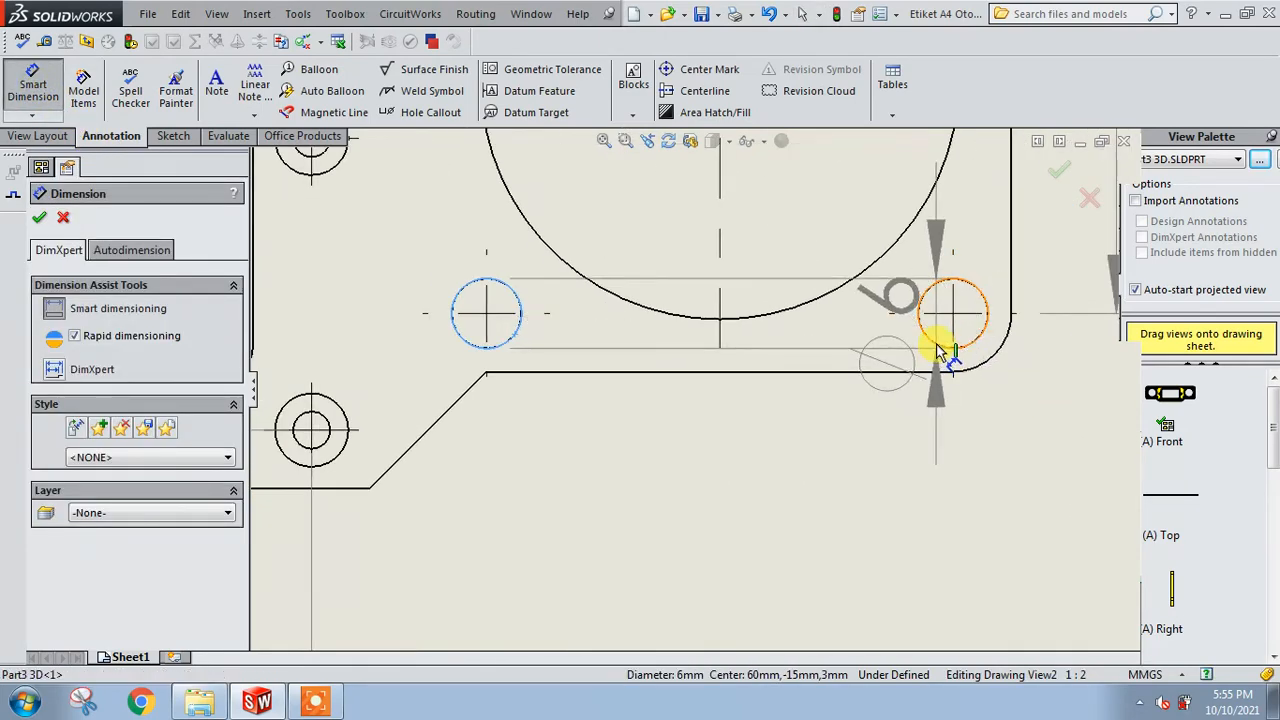
click(940, 350)
scroll(749, 540, up, 4)
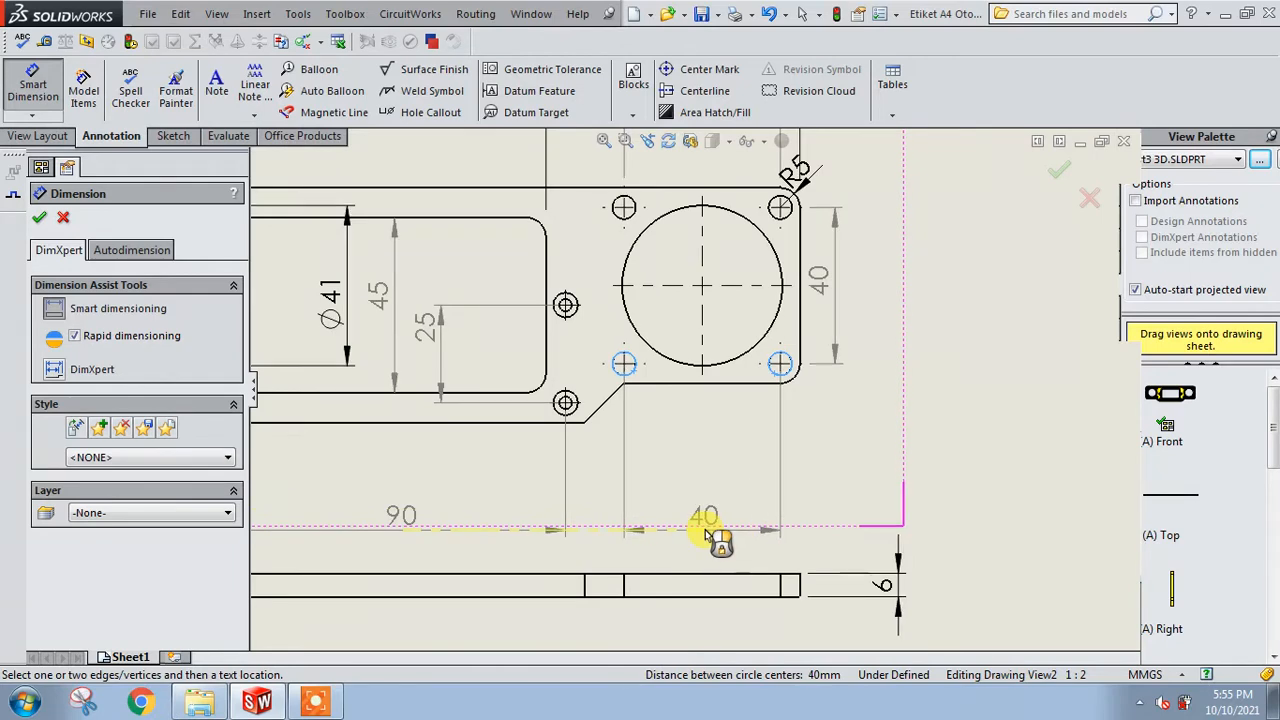
click(705, 537)
scroll(840, 467, up, 3)
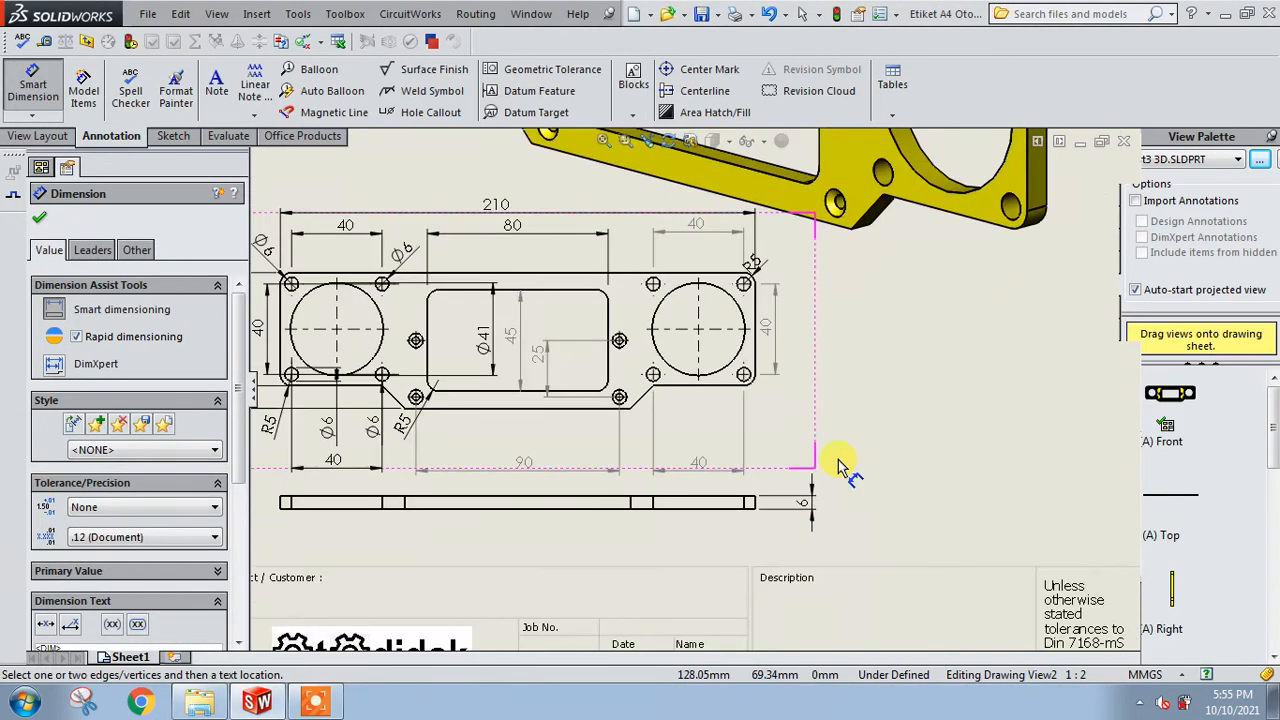
Dimension the overall length of the plate in the projected view and place it centrally just below that view.
scroll(840, 467, up, 2)
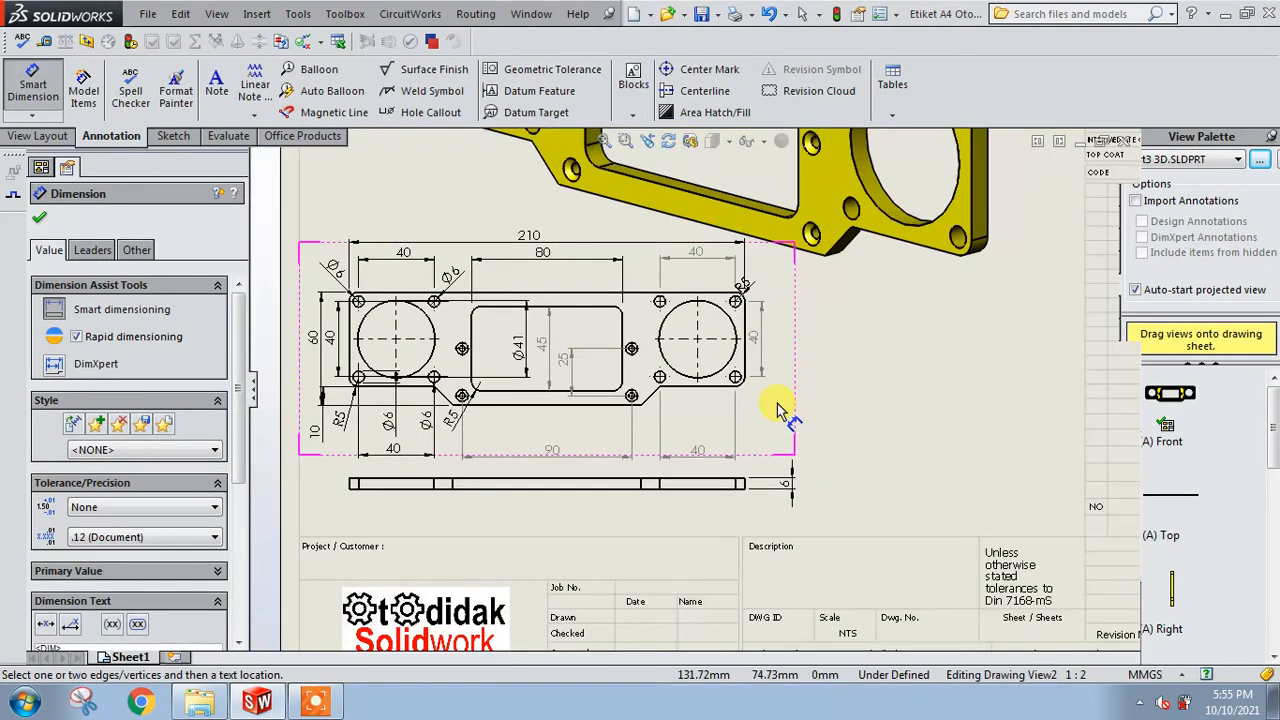
scroll(780, 410, down, 1)
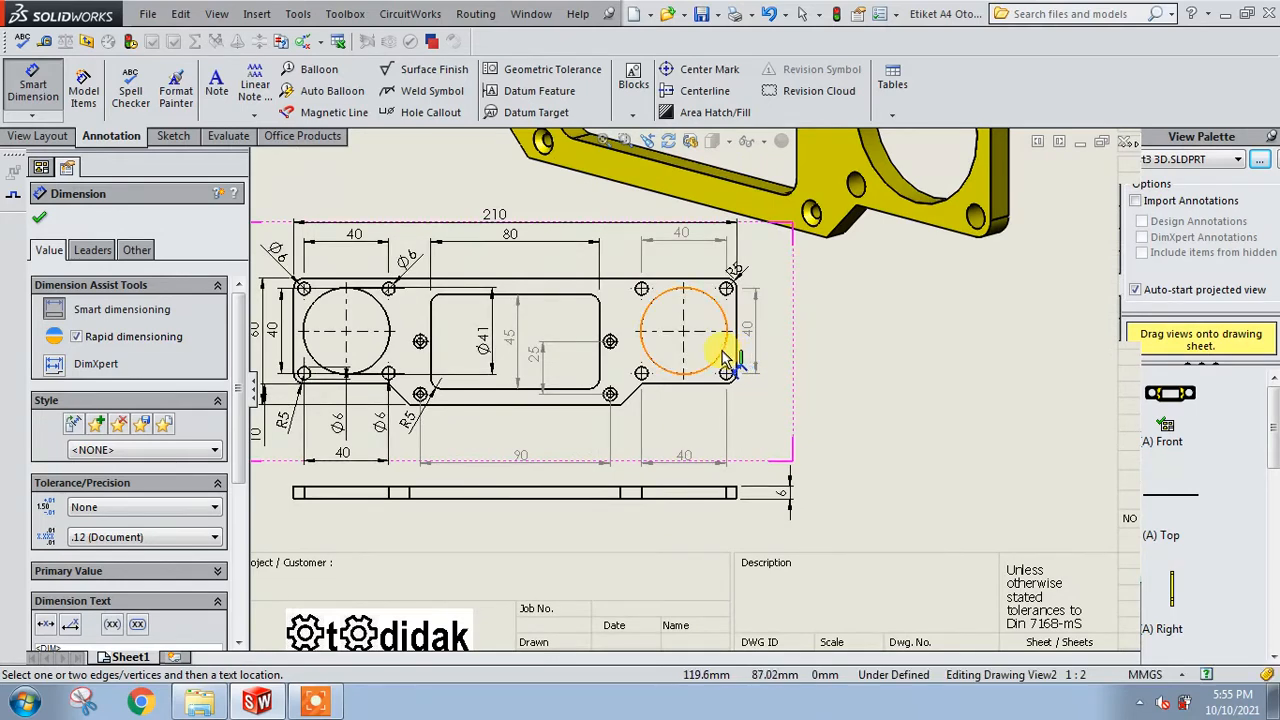
scroll(872, 397, up, 1)
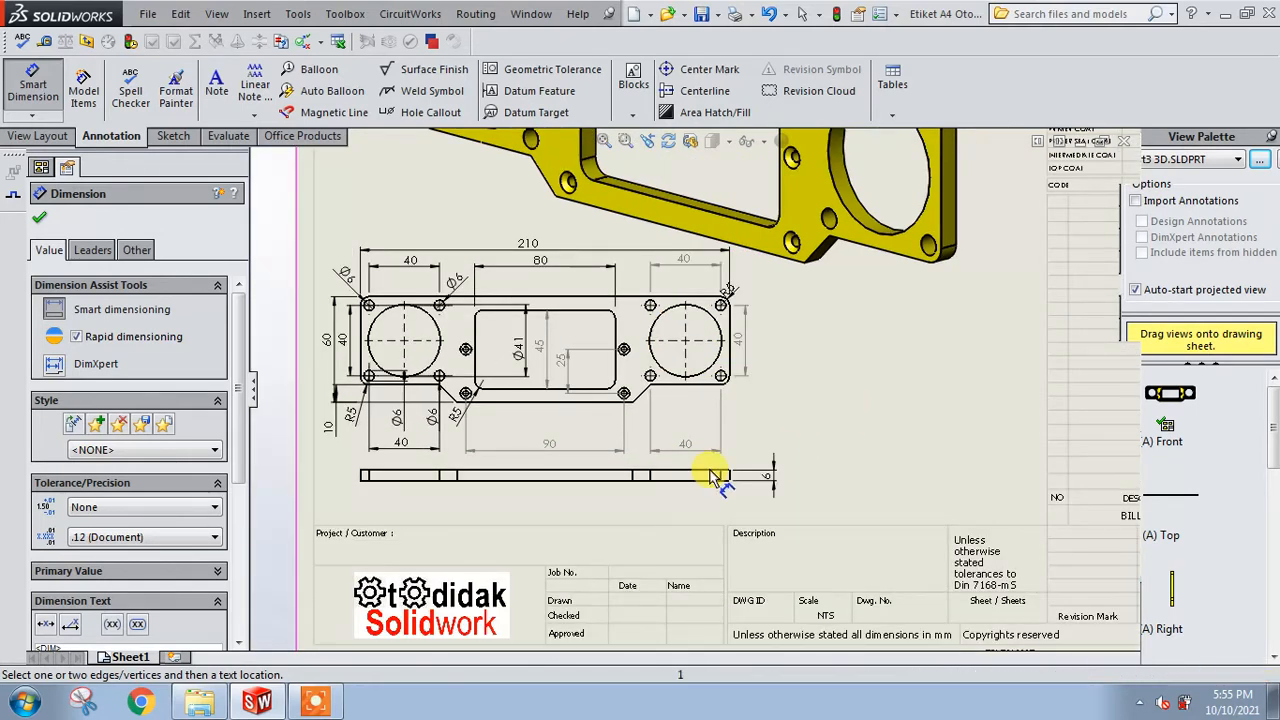
scroll(490, 505, down, 1)
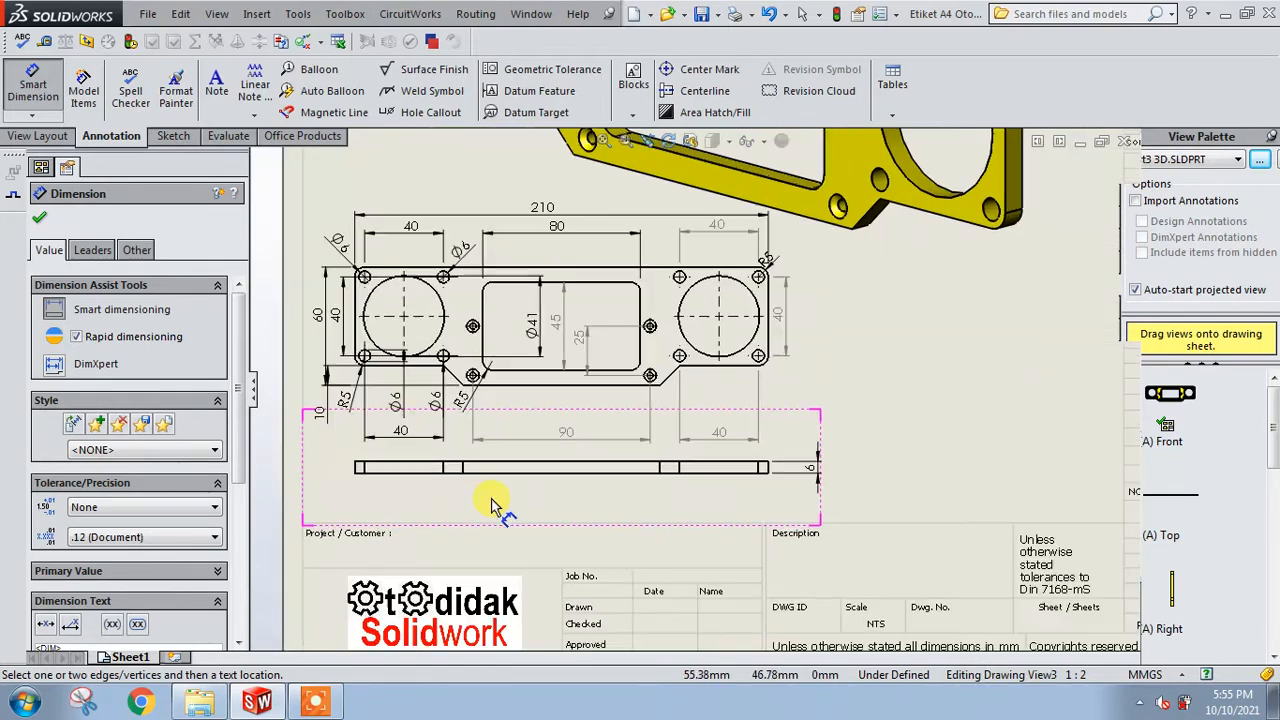
click(562, 468)
click(563, 498)
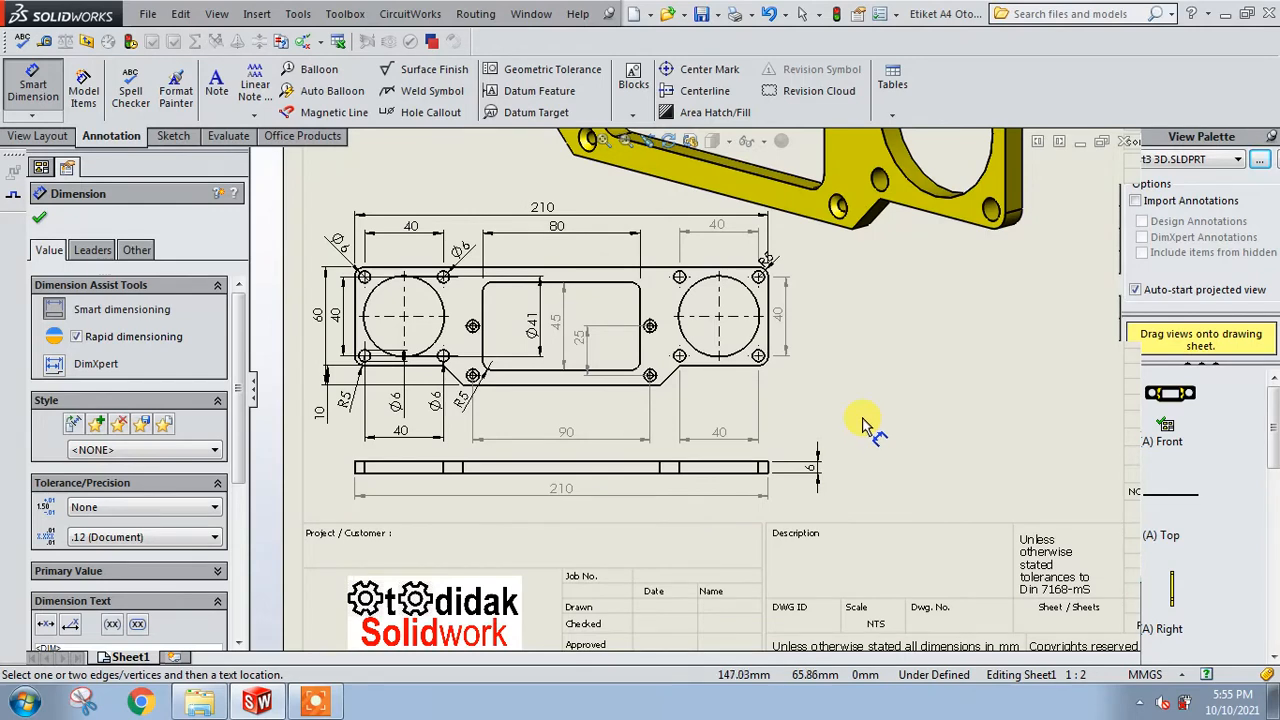
Add diameter dimensions to the two lower holes at the right circle, placing each diagonally outward below its hole.
scroll(586, 418, down, 2)
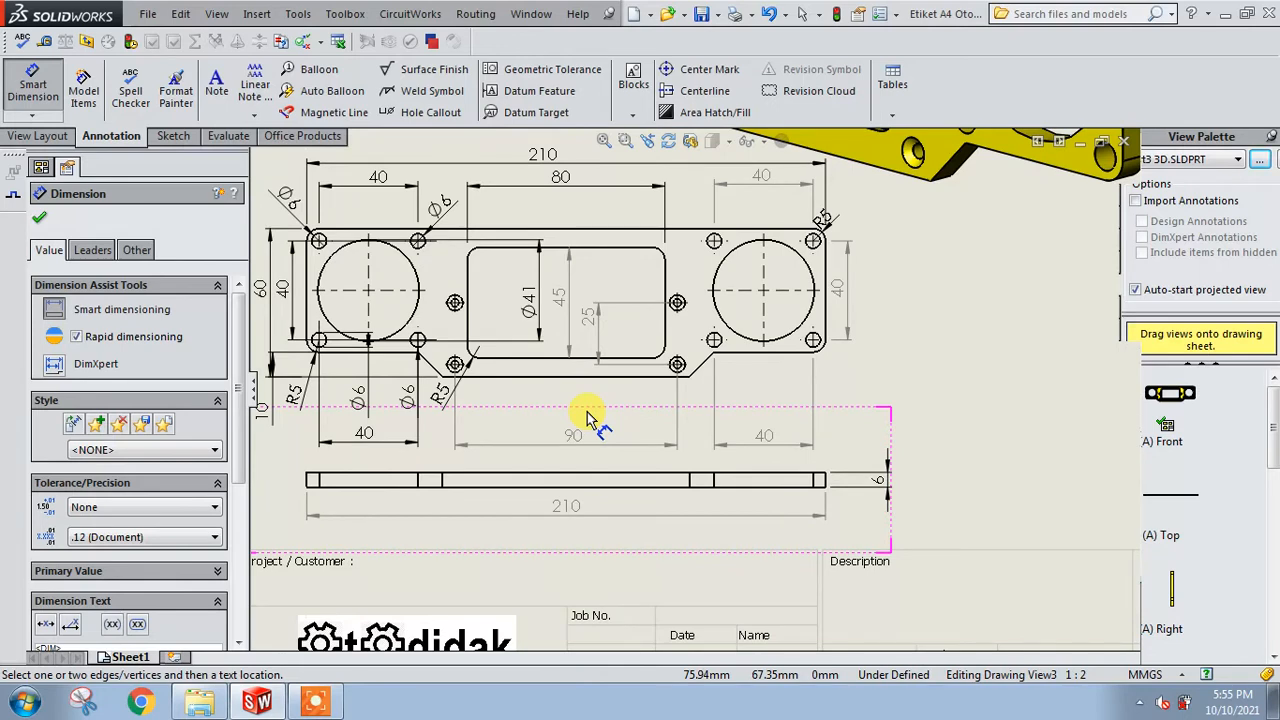
scroll(740, 345, down, 1)
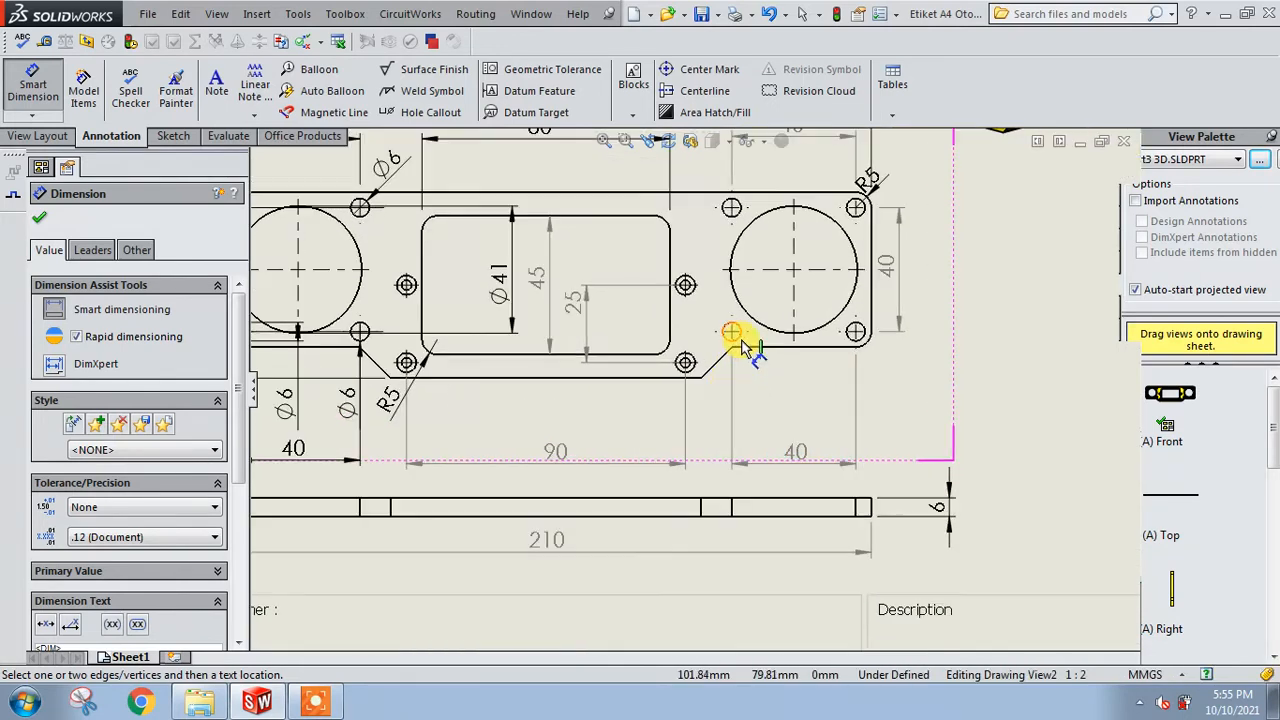
click(740, 344)
click(793, 381)
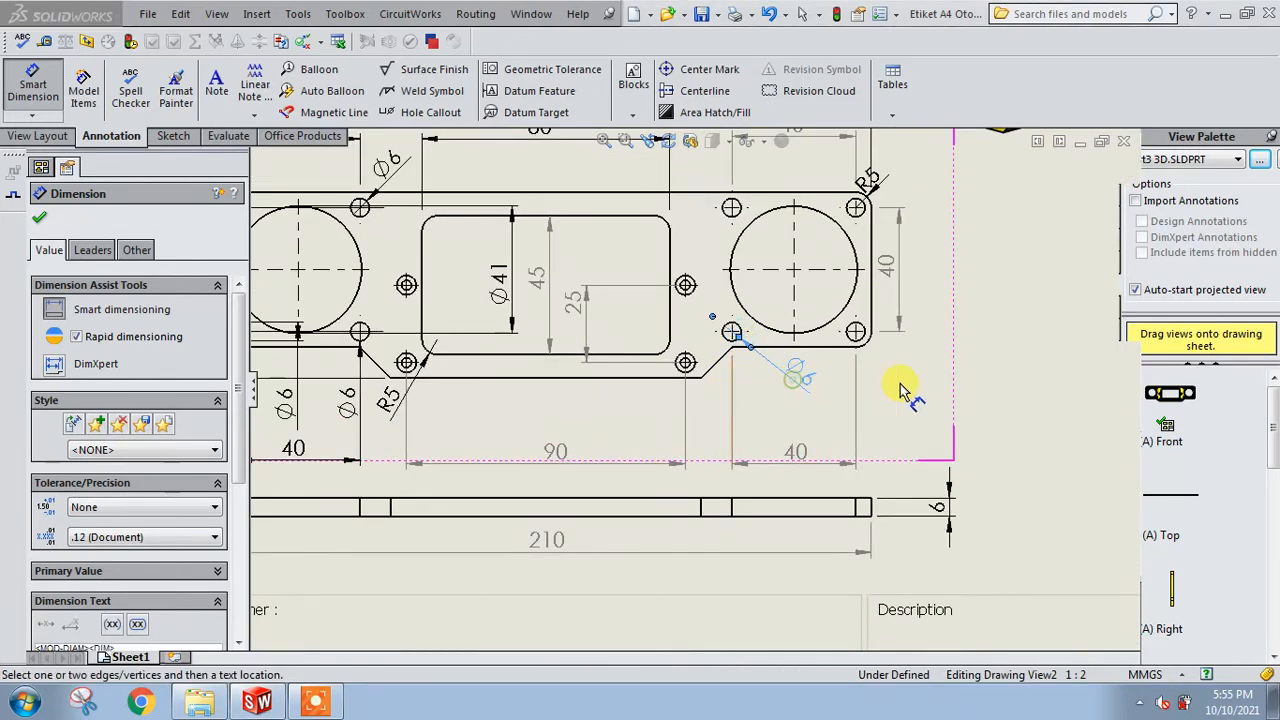
click(860, 340)
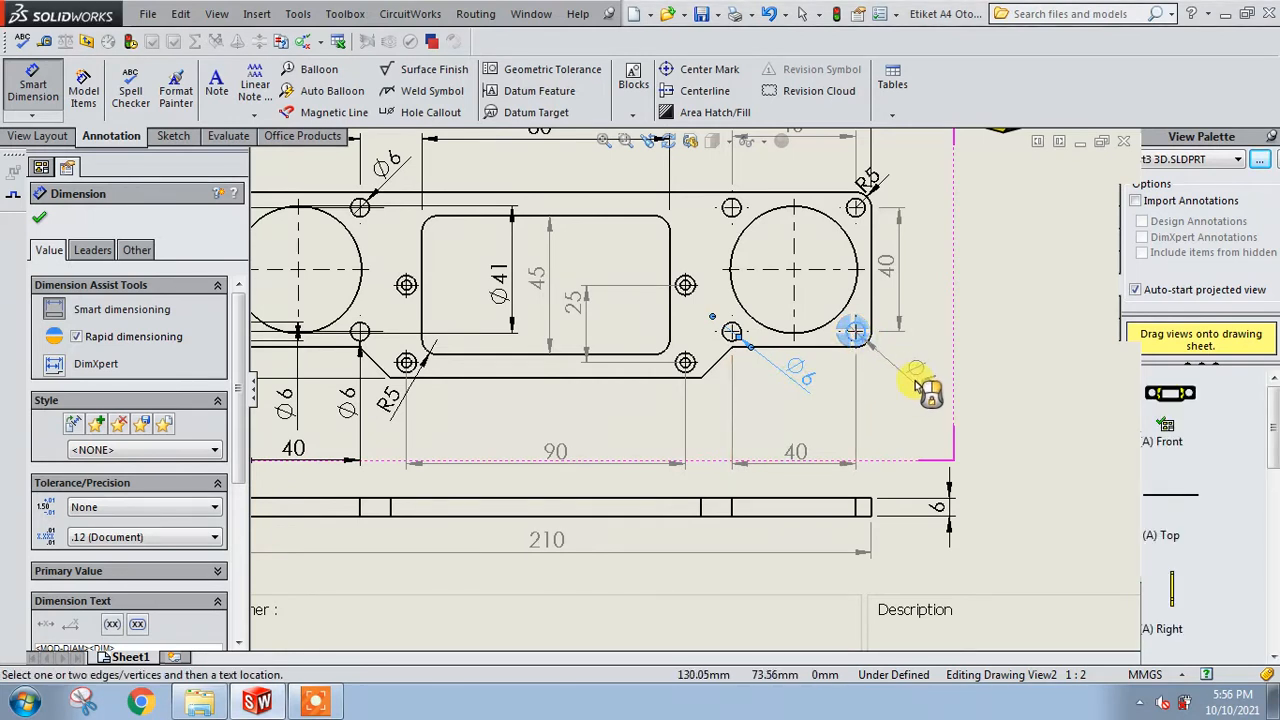
click(956, 368)
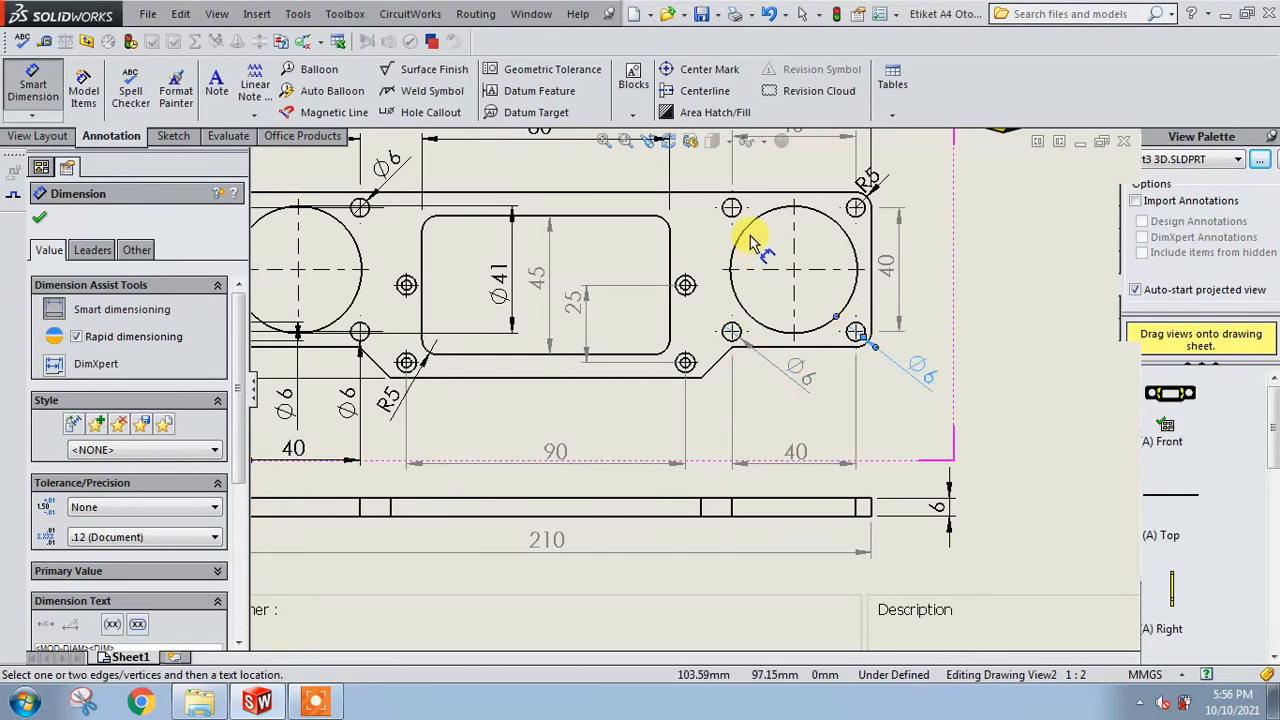
click(766, 178)
key(Escape)
key(Escape)
key(Escape)
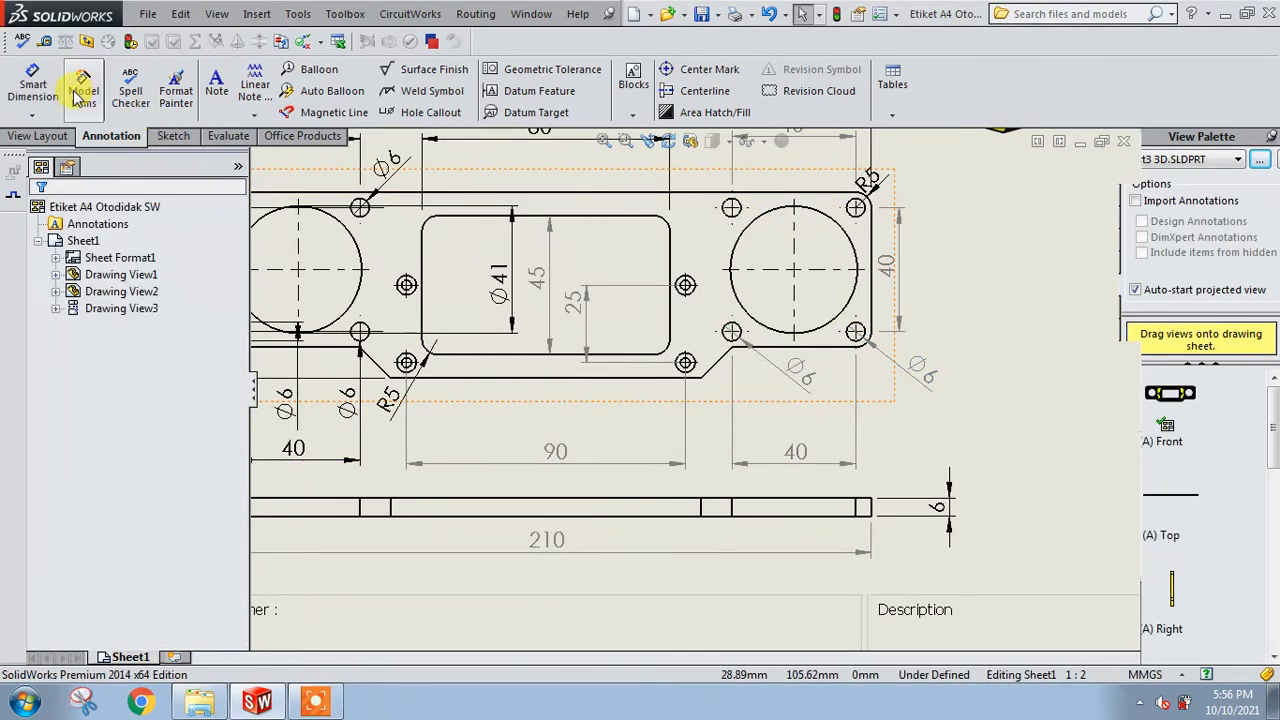
Add a diameter dimension to the upper inner hole at the right circle, placing it diagonally above the plate's upper edge.
click(33, 85)
scroll(770, 220, down, 2)
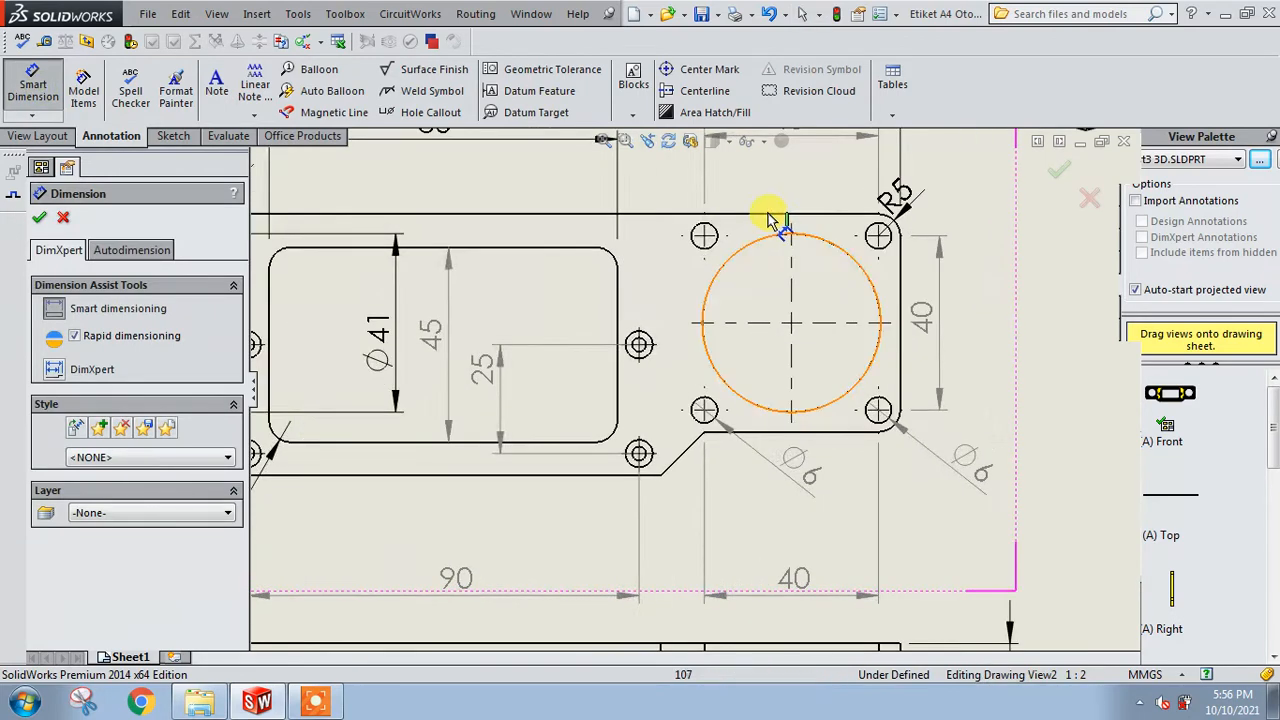
click(713, 249)
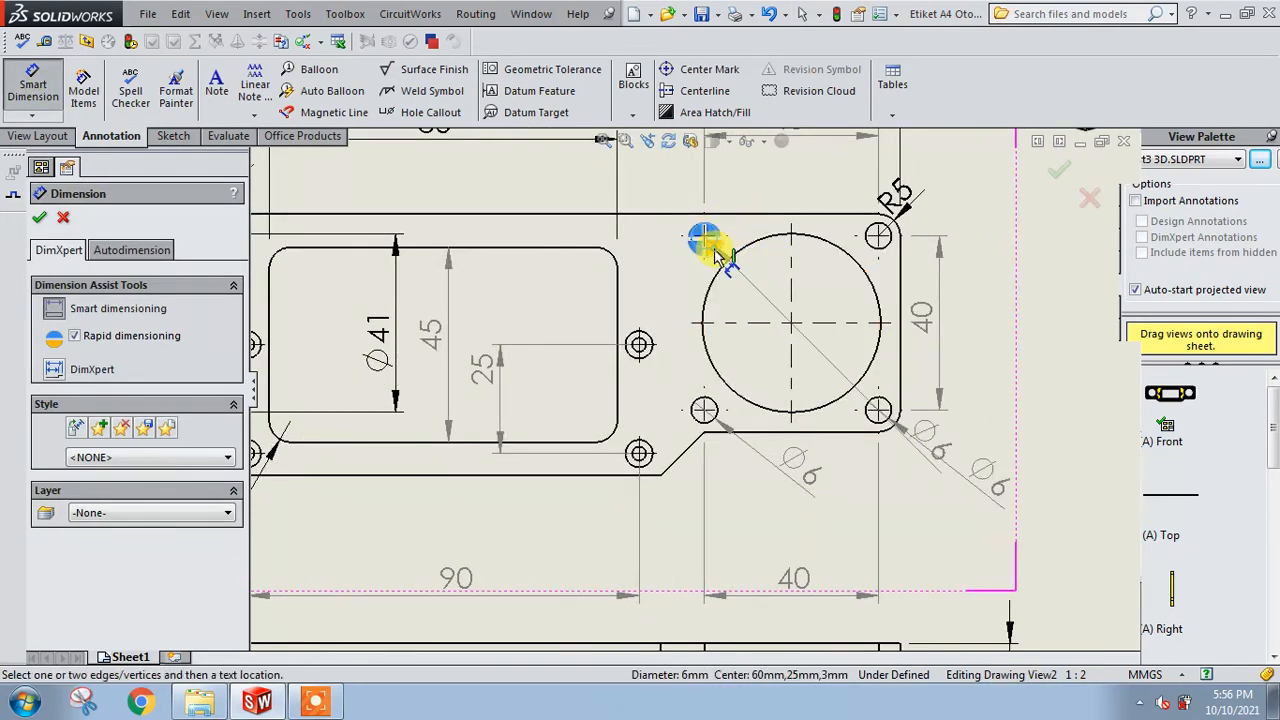
click(770, 178)
key(Escape)
scroll(825, 362, up, 1)
scroll(825, 362, up, 1)
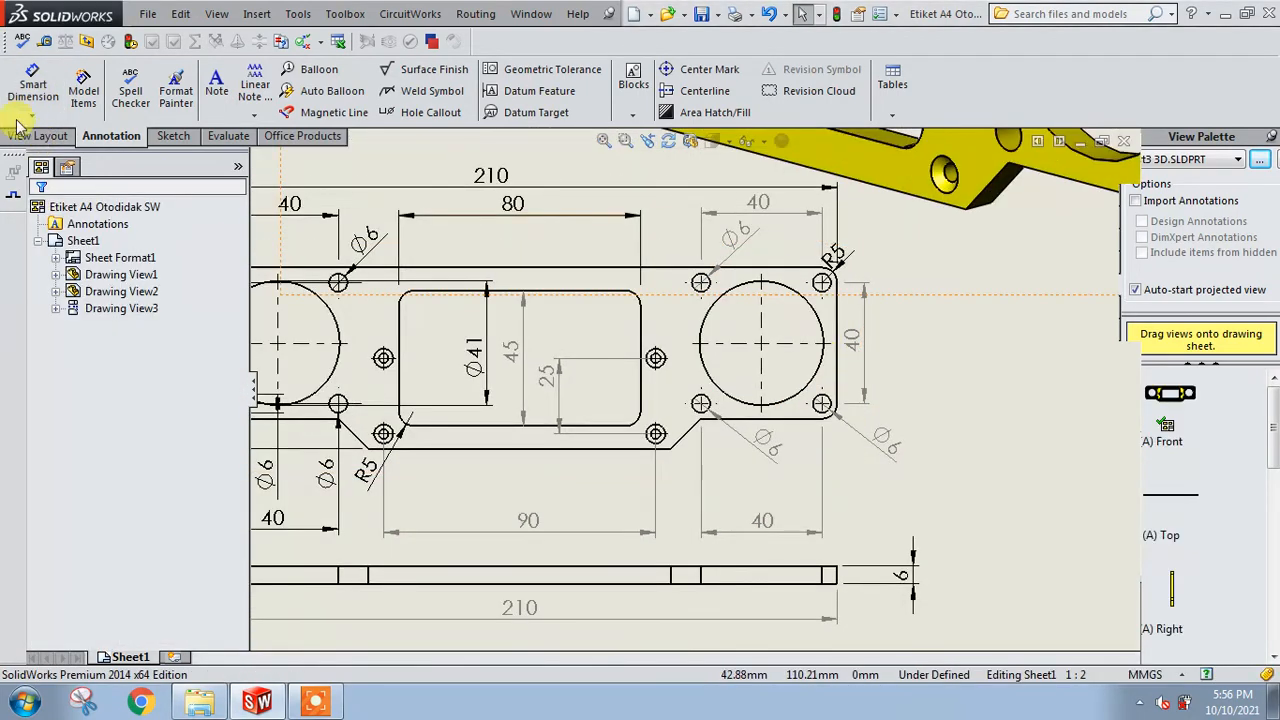
Add an angle dimension between the right sloped edge and the adjoining lower edge of the plate, placing it below the front view.
click(33, 83)
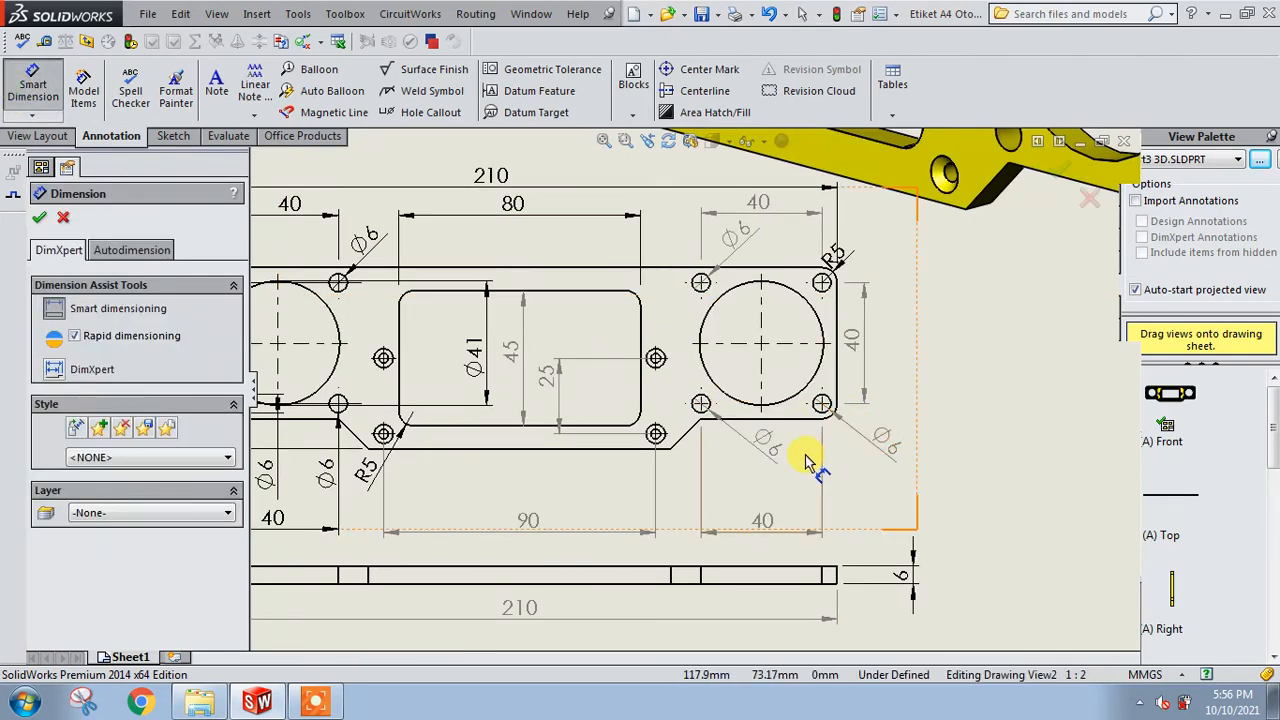
scroll(812, 455, down, 1)
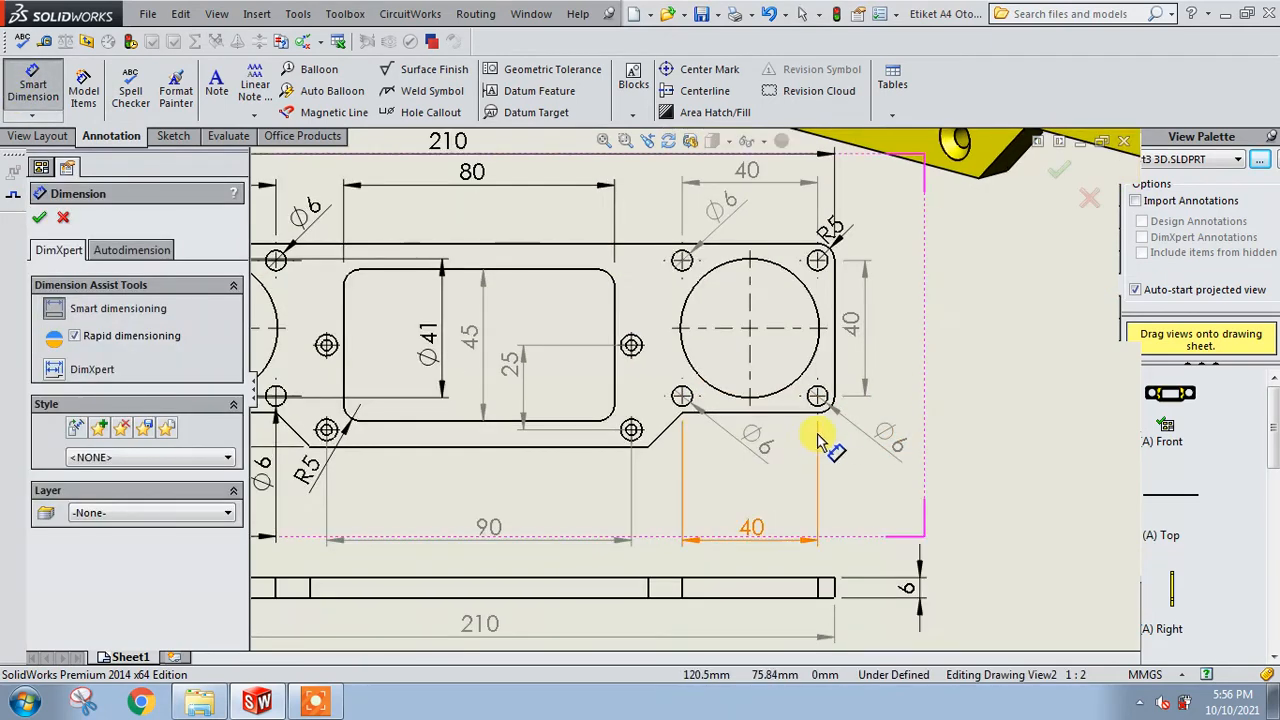
scroll(686, 462, down, 1)
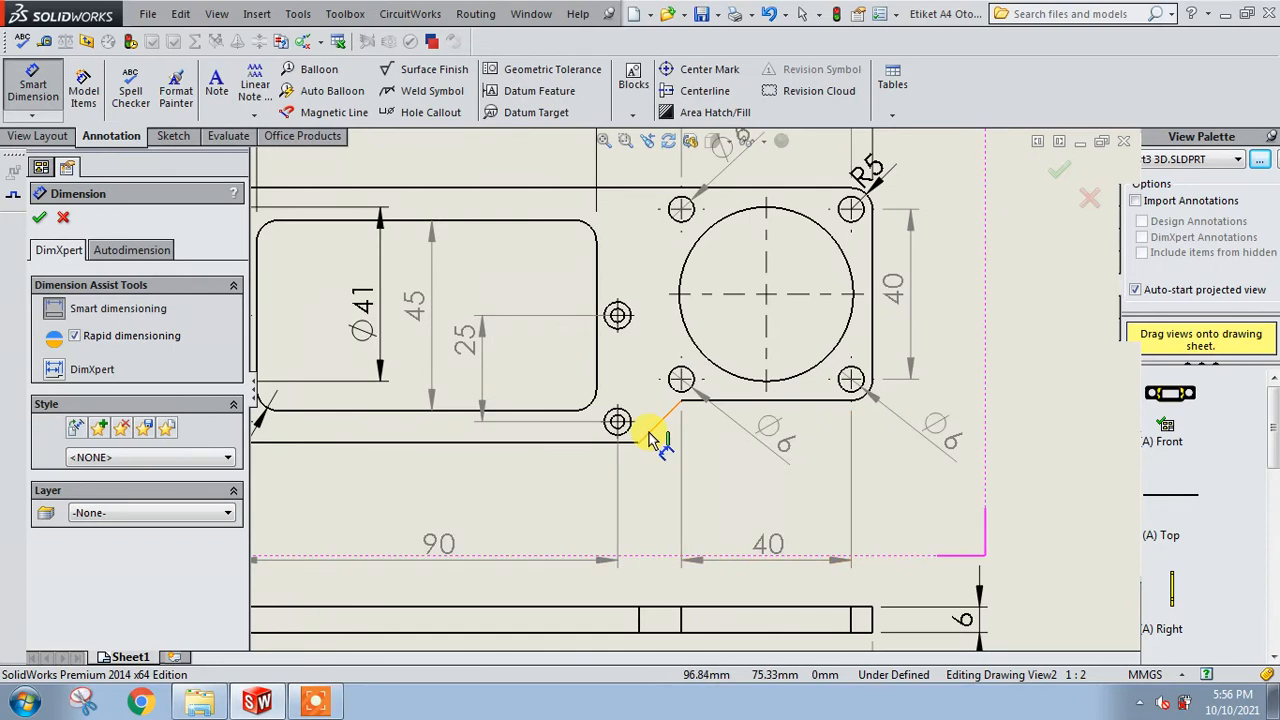
click(652, 438)
click(735, 401)
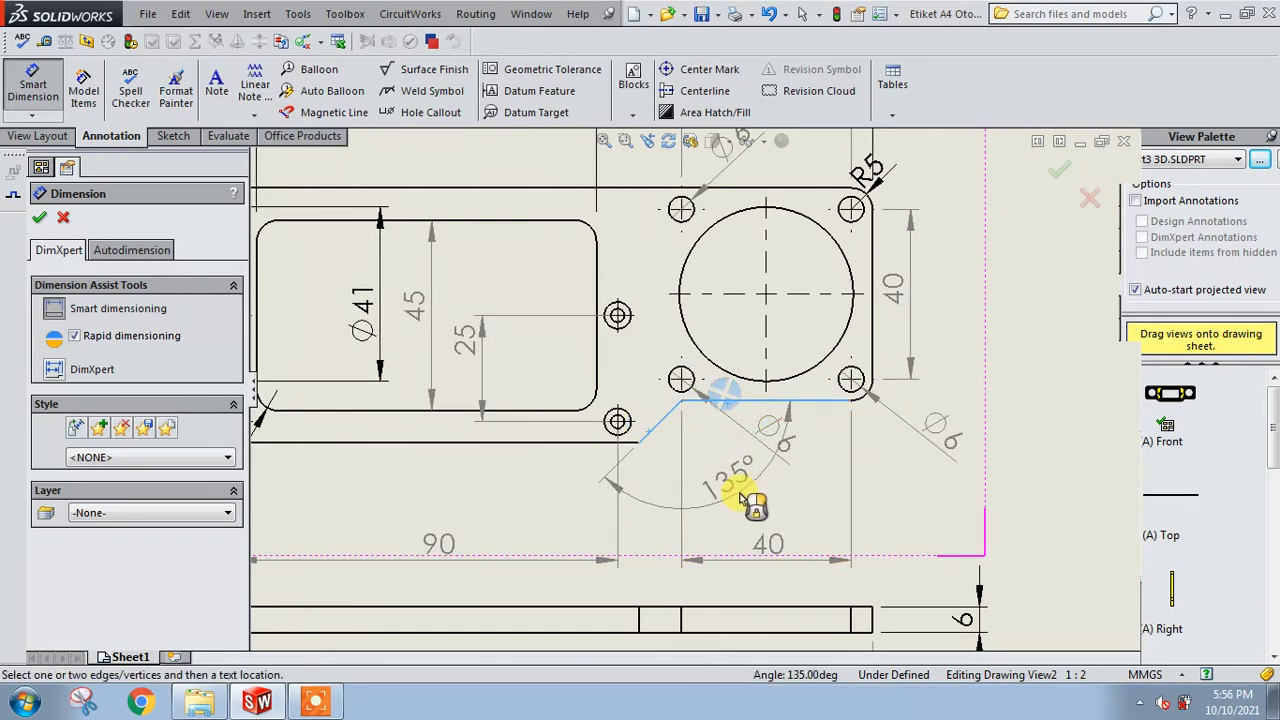
click(765, 512)
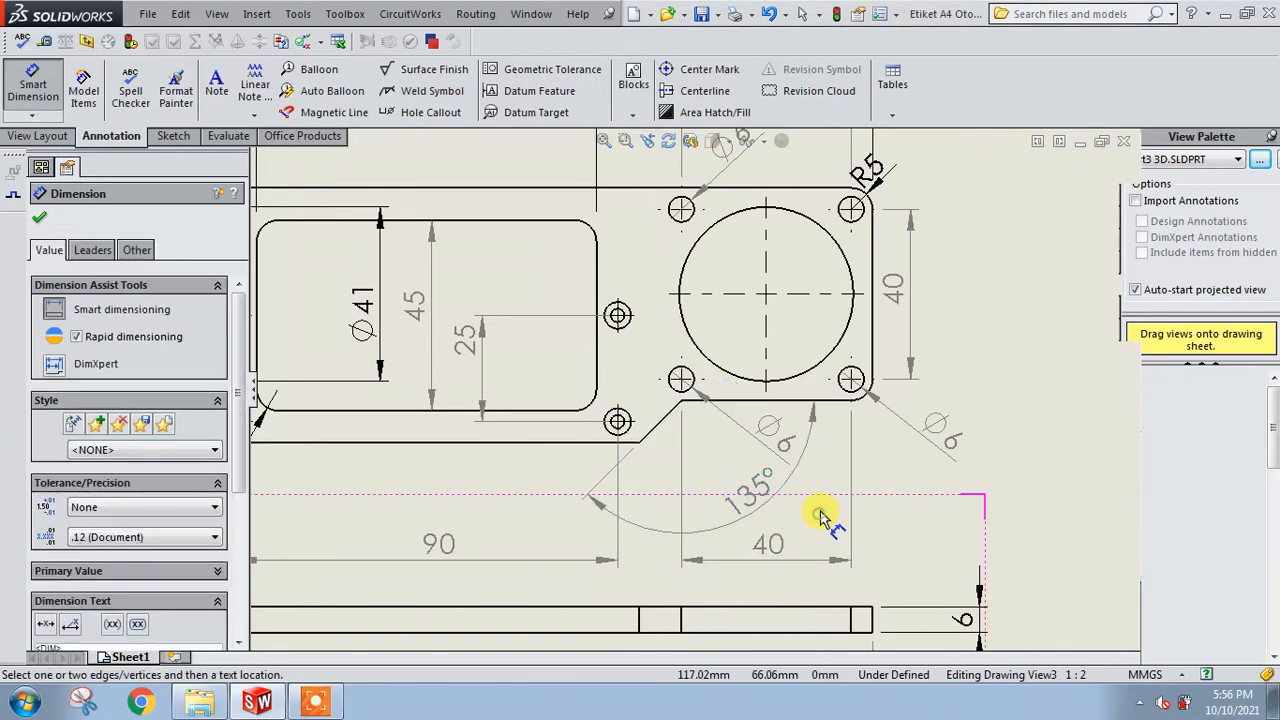
Add radius dimensions to the upper and lower right corners of the rectangular cutout, placing each just outside the cutout beside its corner.
scroll(921, 438, up, 3)
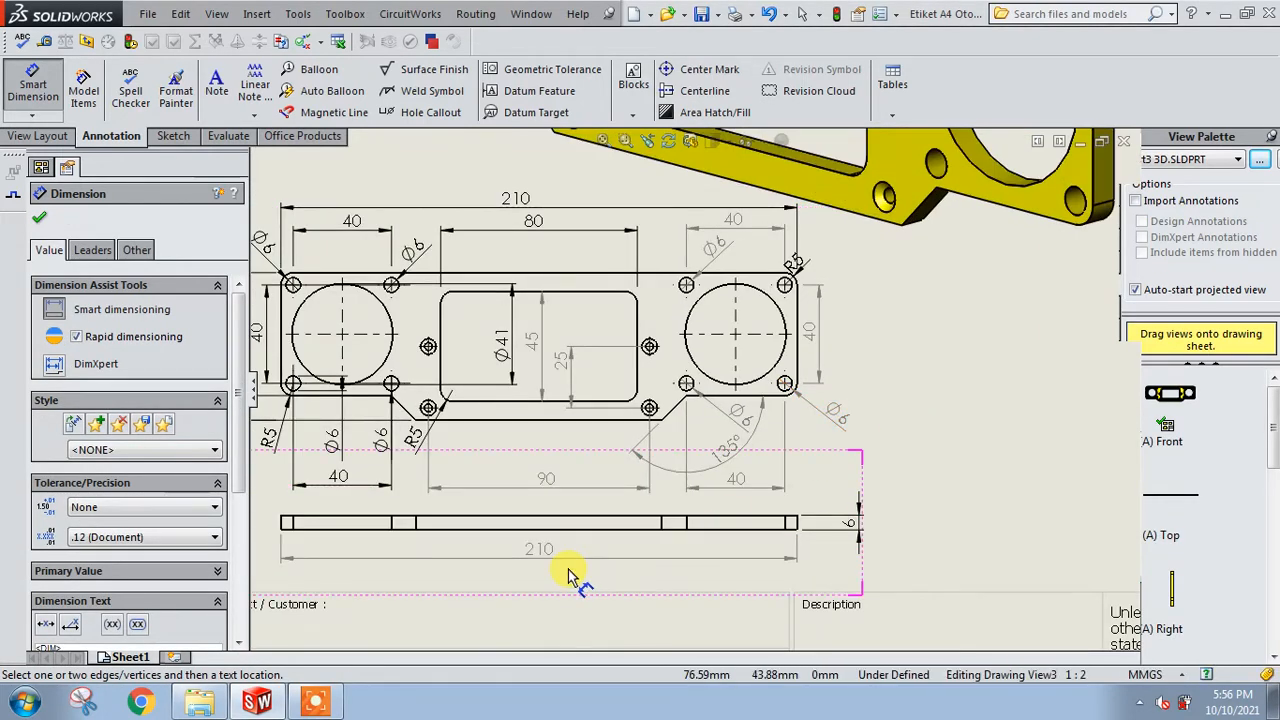
scroll(567, 577, up, 2)
scroll(567, 577, down, 1)
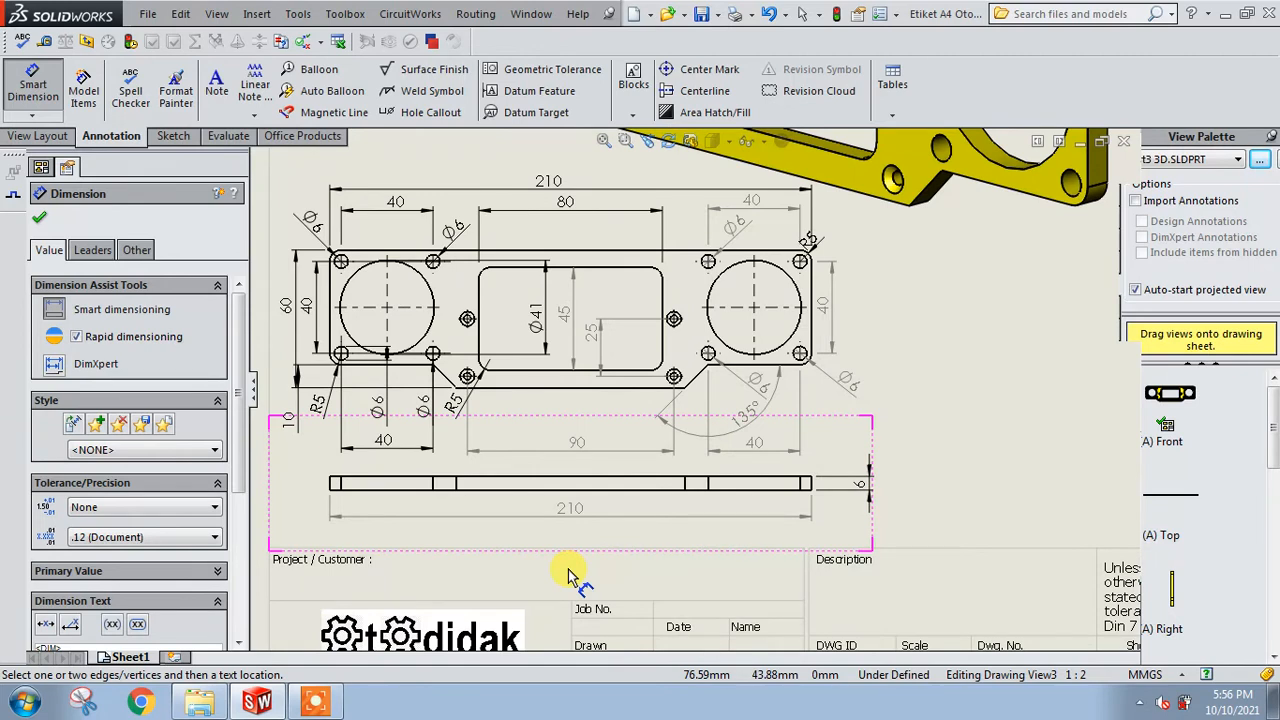
scroll(643, 290, down, 1)
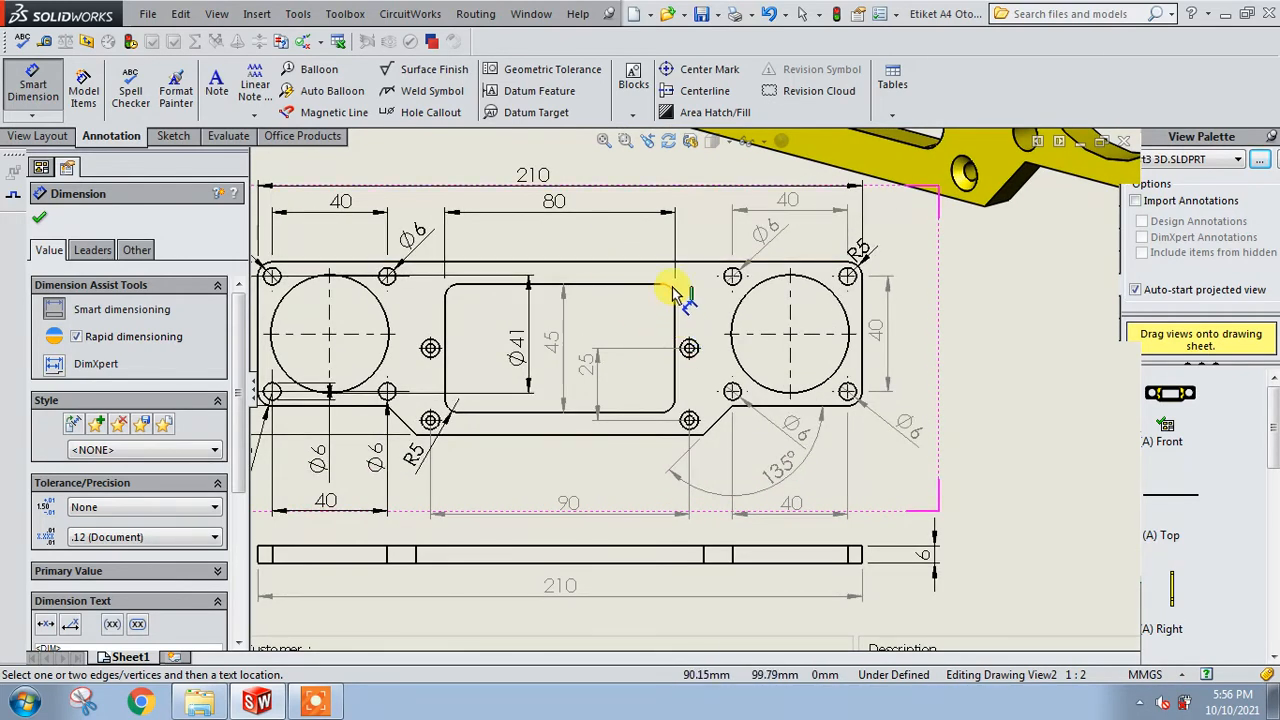
click(673, 291)
scroll(686, 289, down, 2)
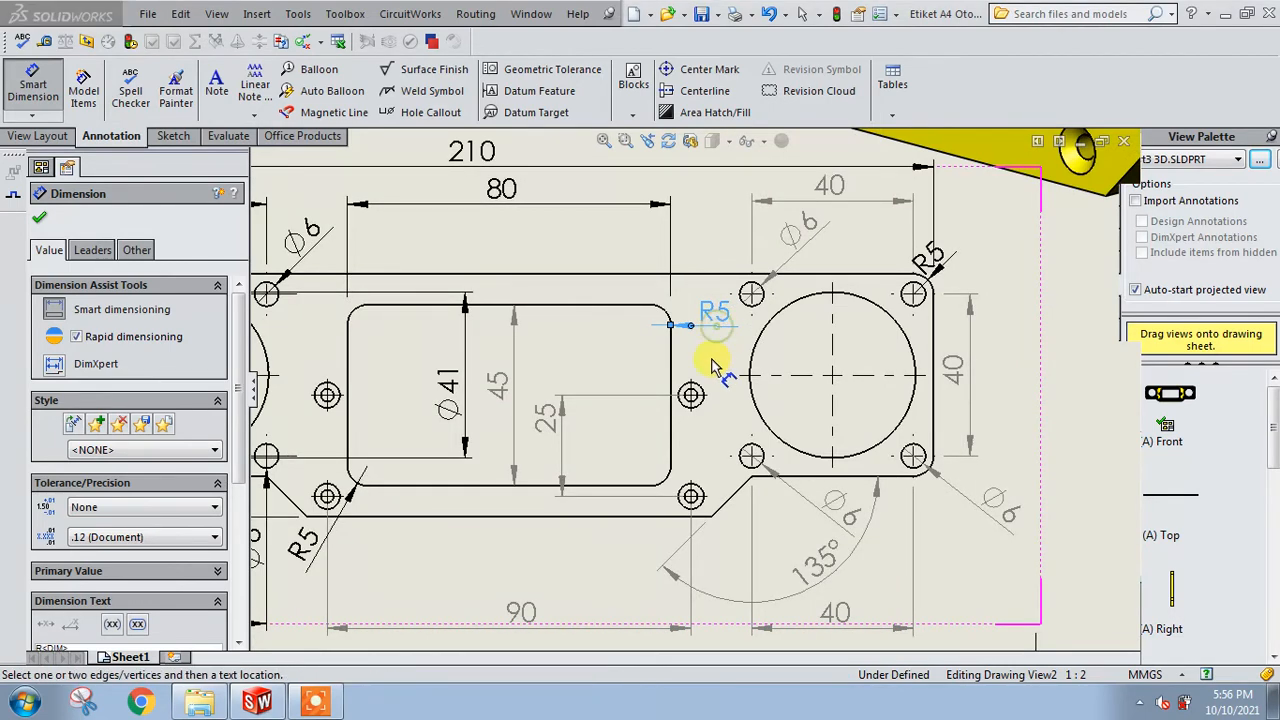
scroll(714, 406, down, 1)
click(709, 298)
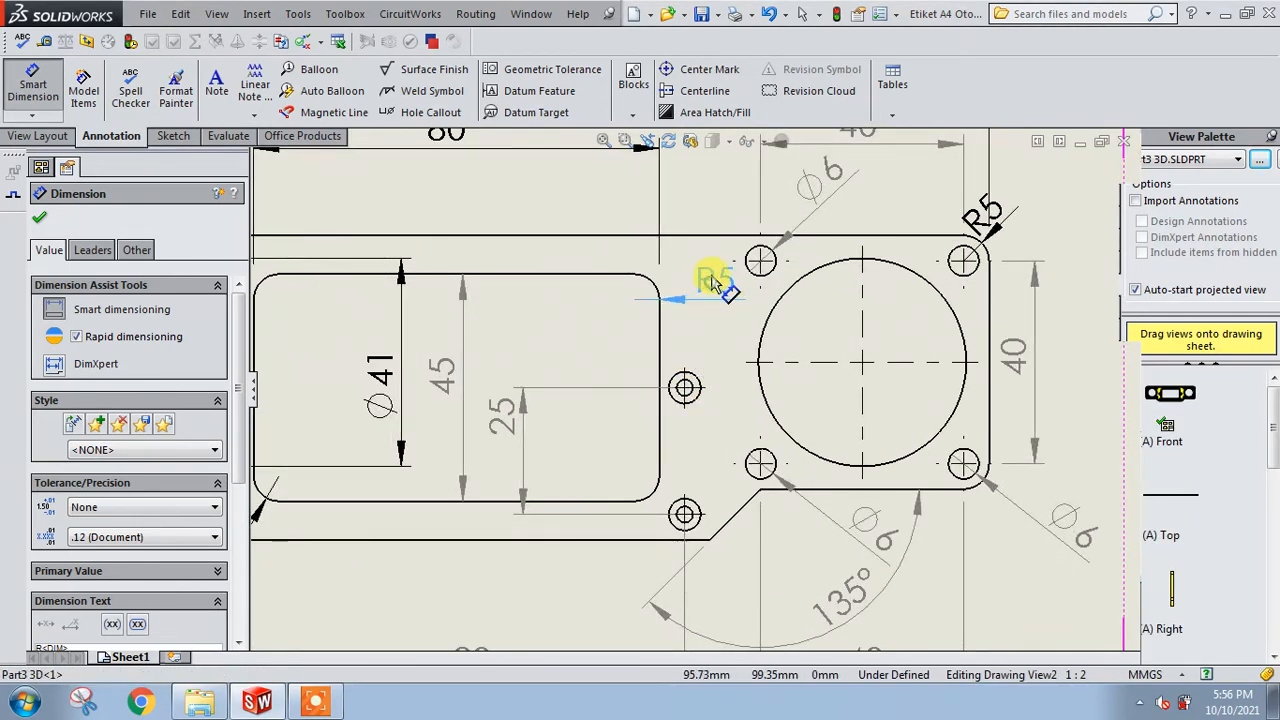
click(654, 495)
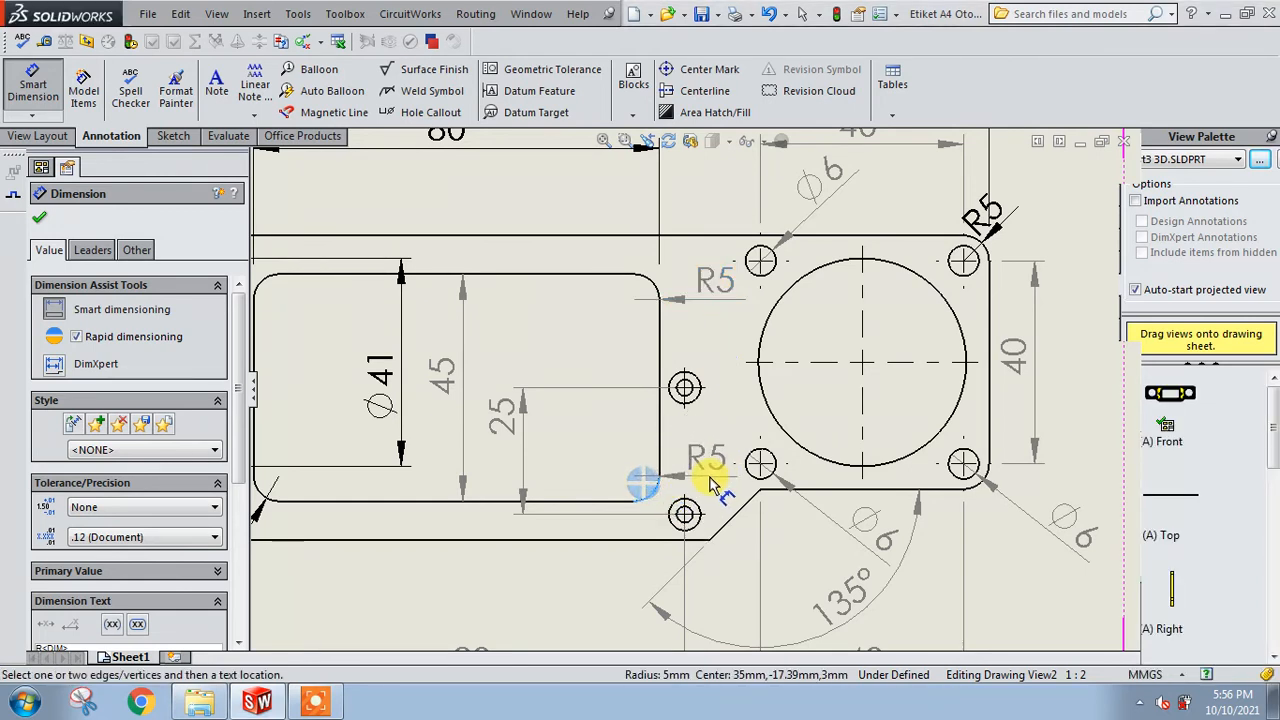
click(709, 482)
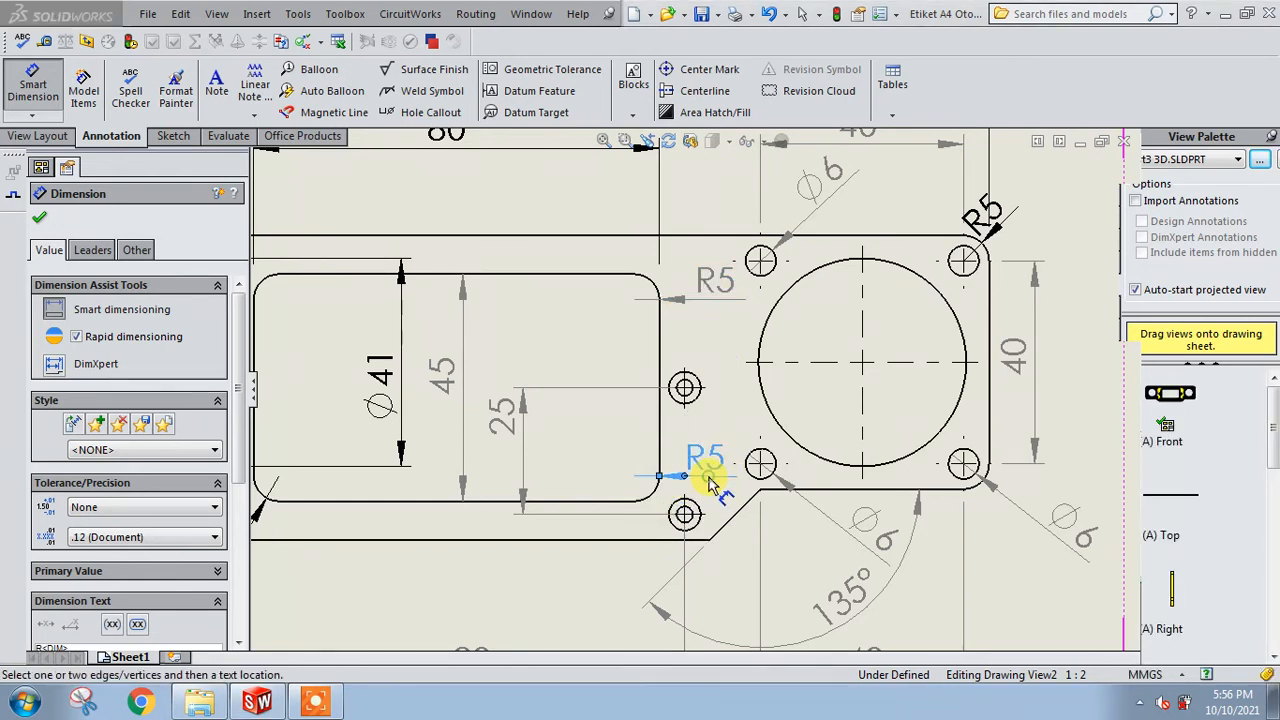
Add a radius dimension to the upper left corner of the rectangular cutout, placing it just outside the cutout beside the corner.
click(562, 434)
scroll(571, 428, up, 2)
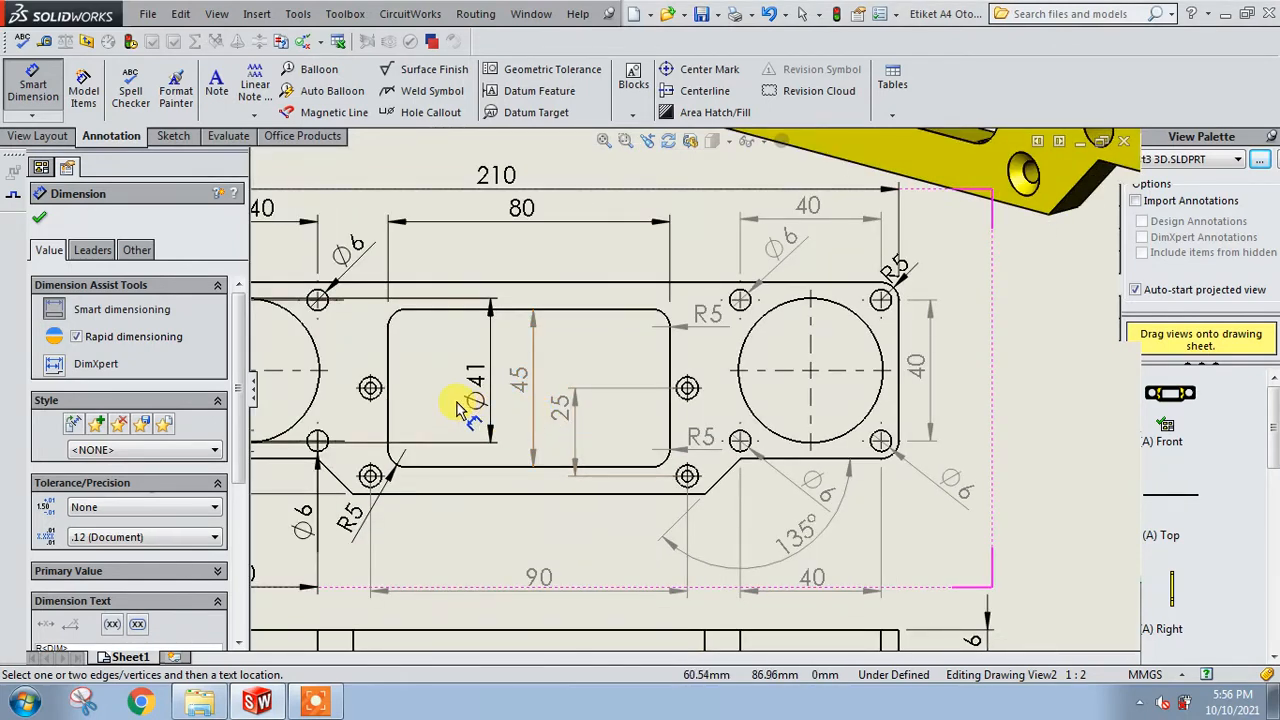
click(386, 320)
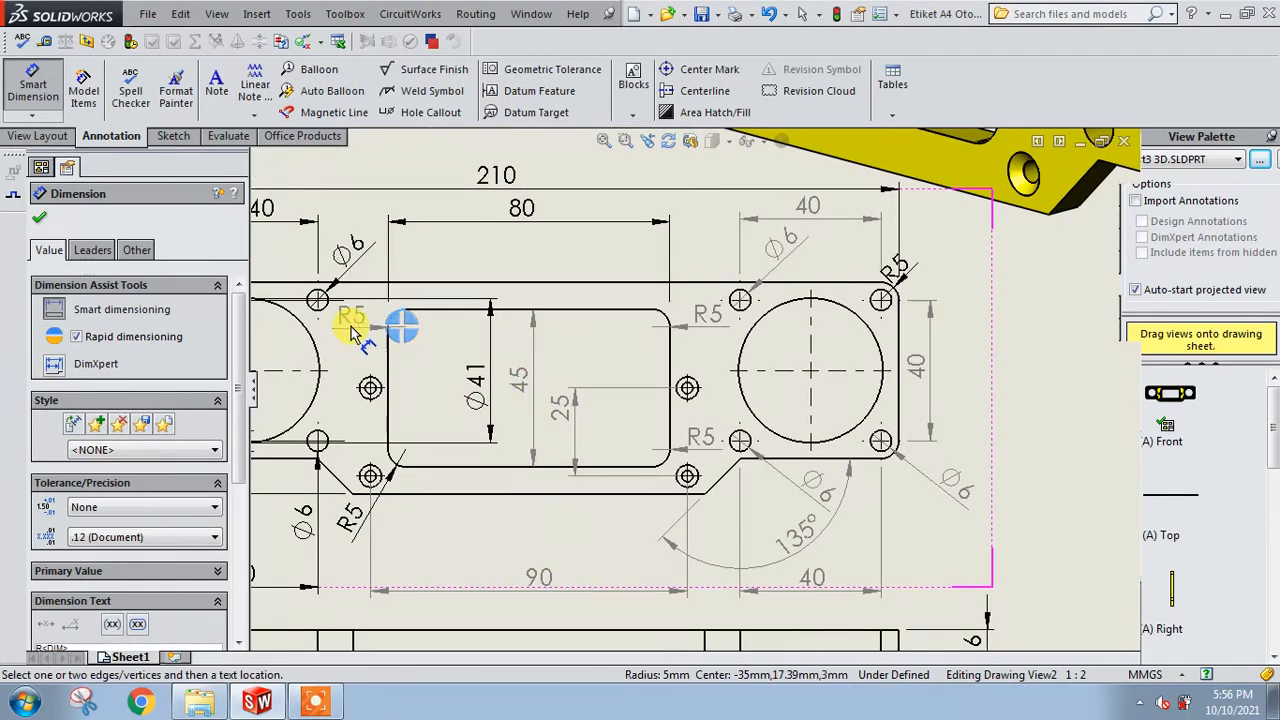
scroll(350, 335, down, 2)
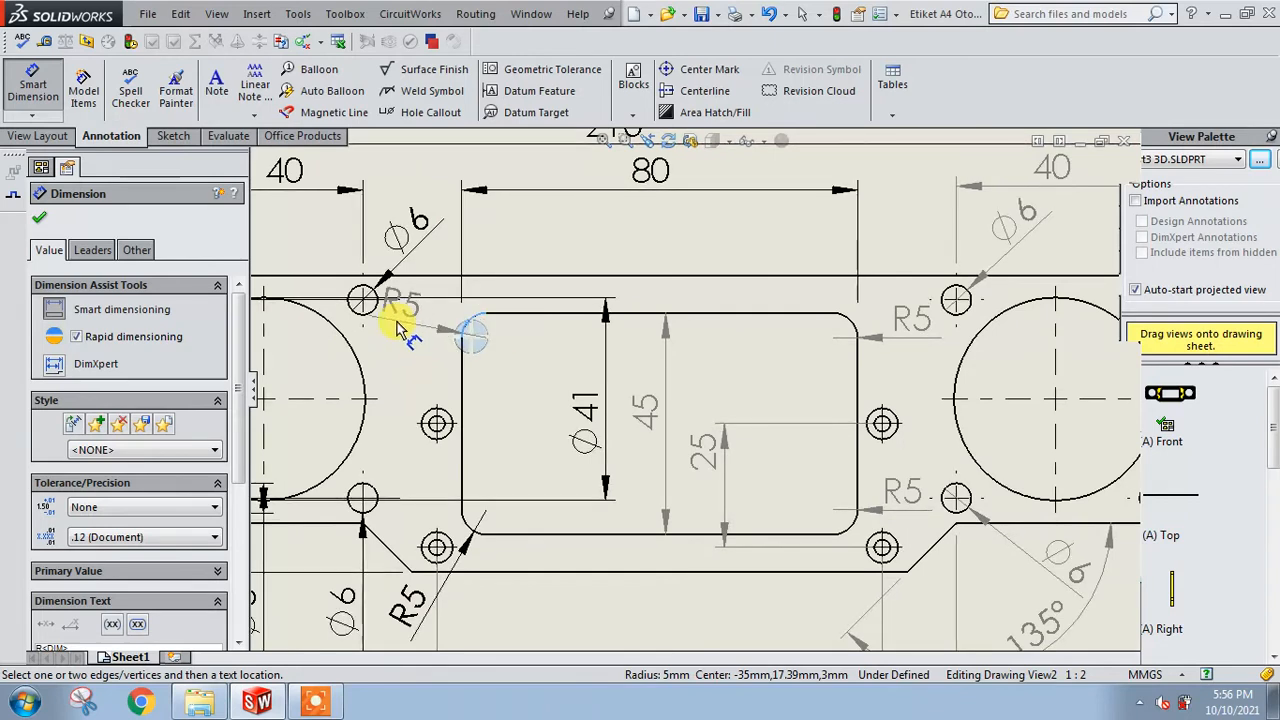
scroll(422, 340, down, 2)
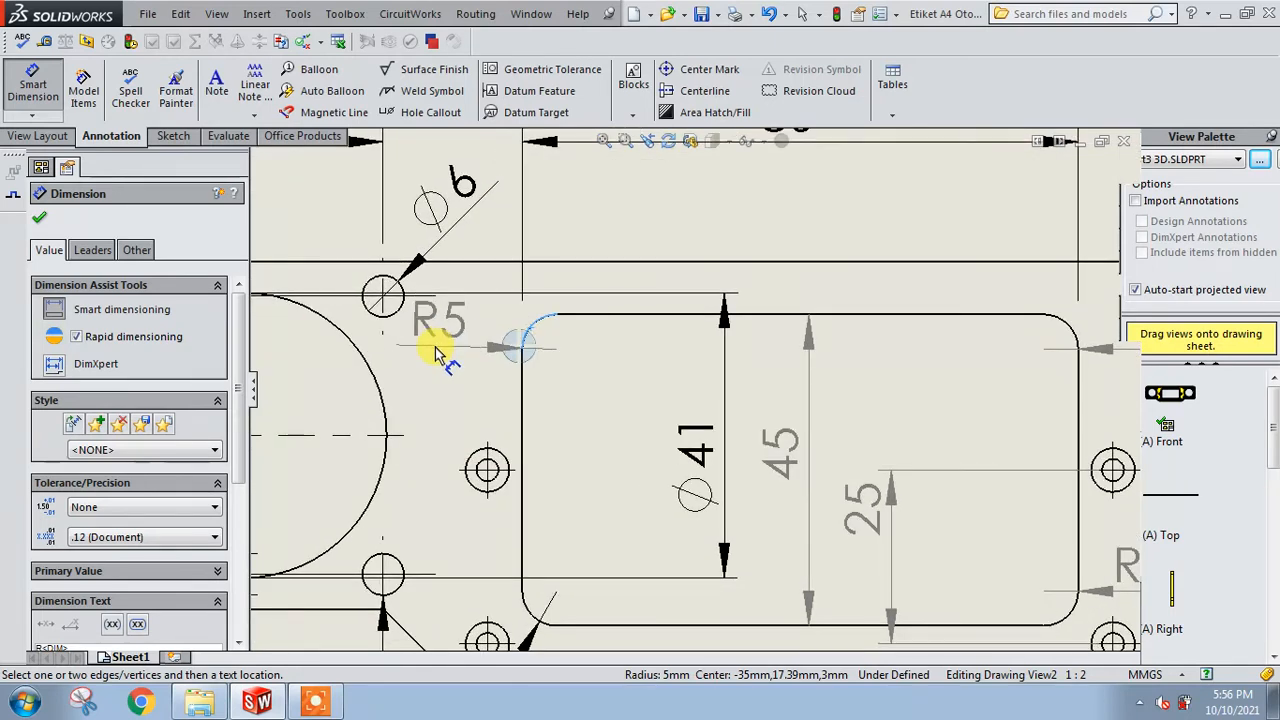
click(447, 345)
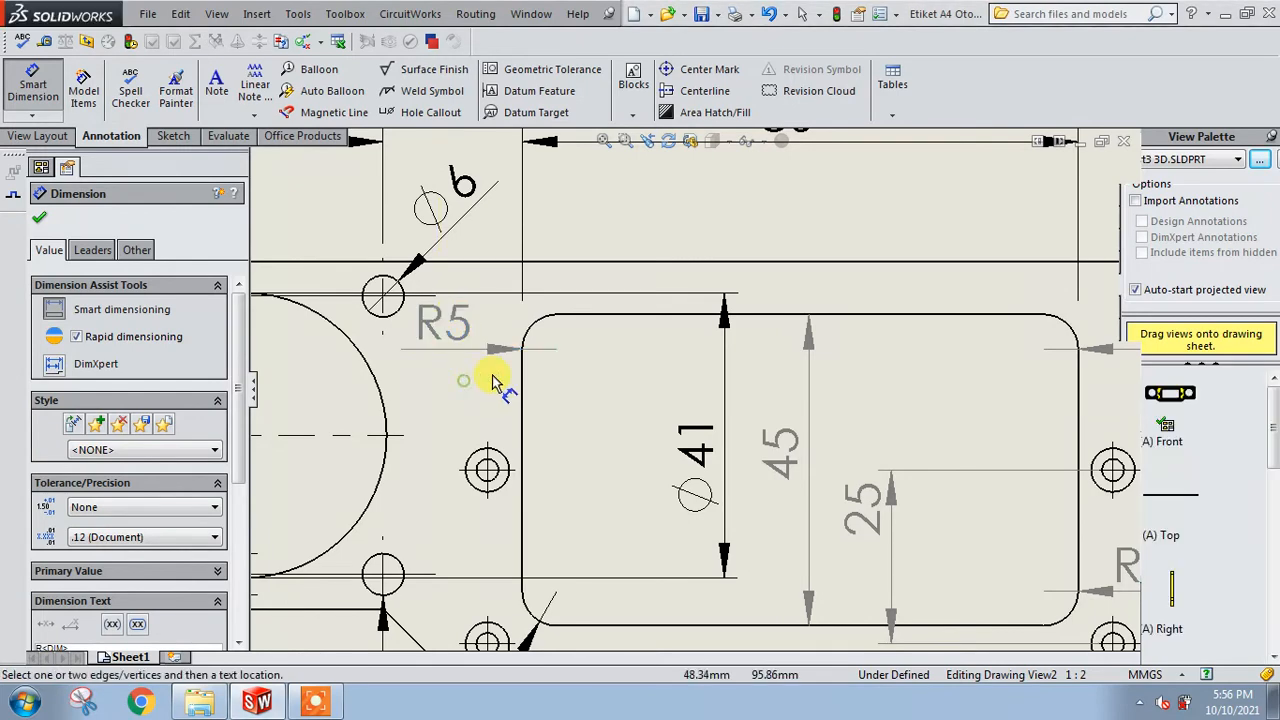
scroll(643, 409, up, 5)
Add a vertical distance dimension between the cutout's lower edge and the plate's bottom edge, placing it below the plate.
click(685, 450)
scroll(735, 566, down, 1)
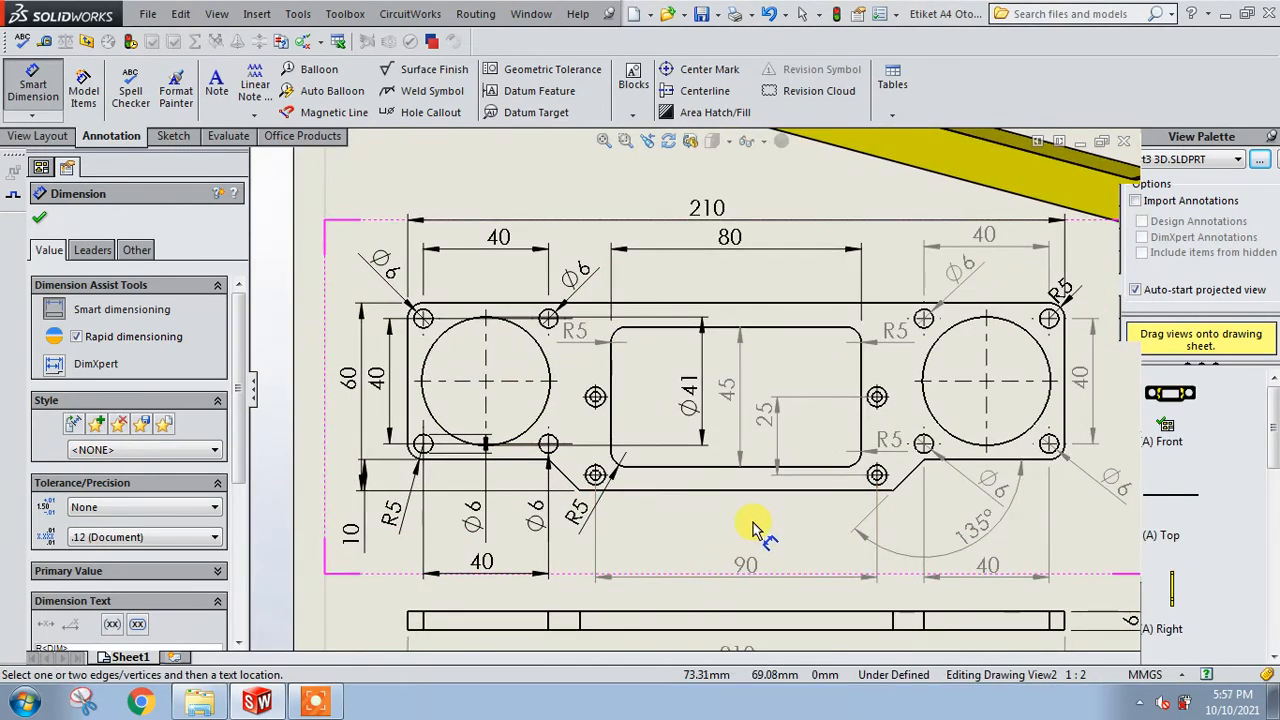
scroll(753, 527, down, 1)
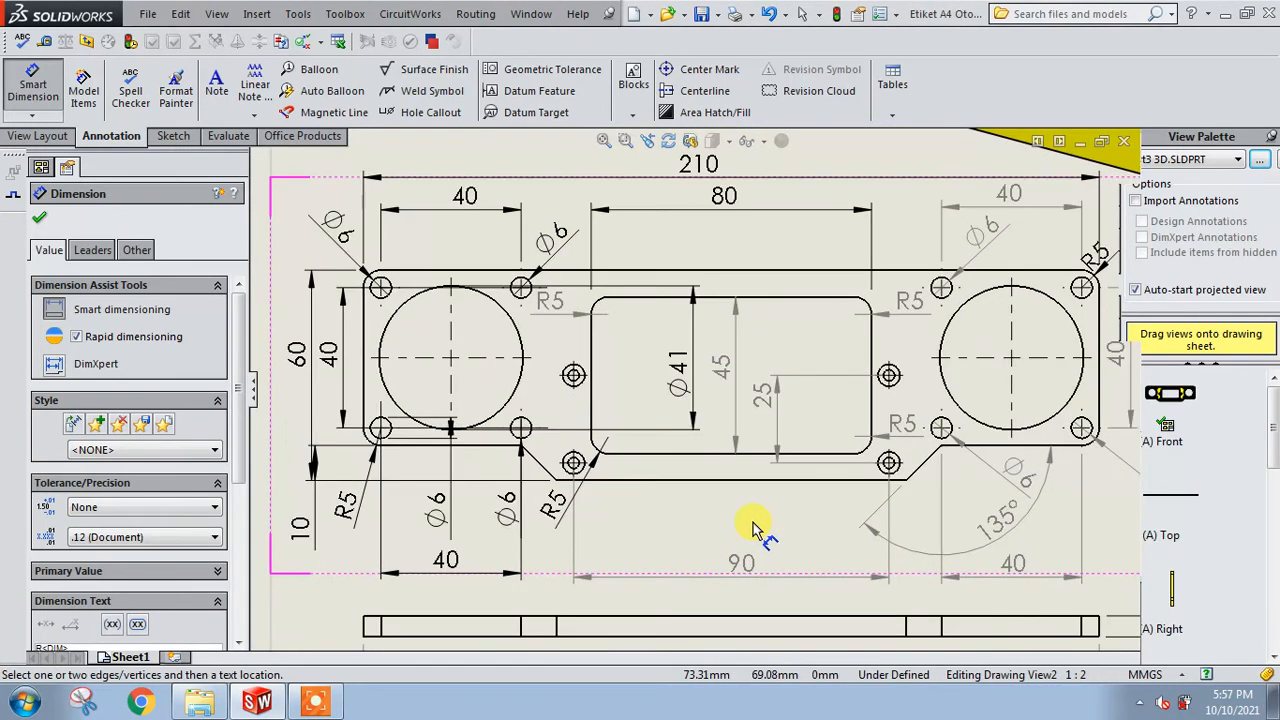
click(708, 453)
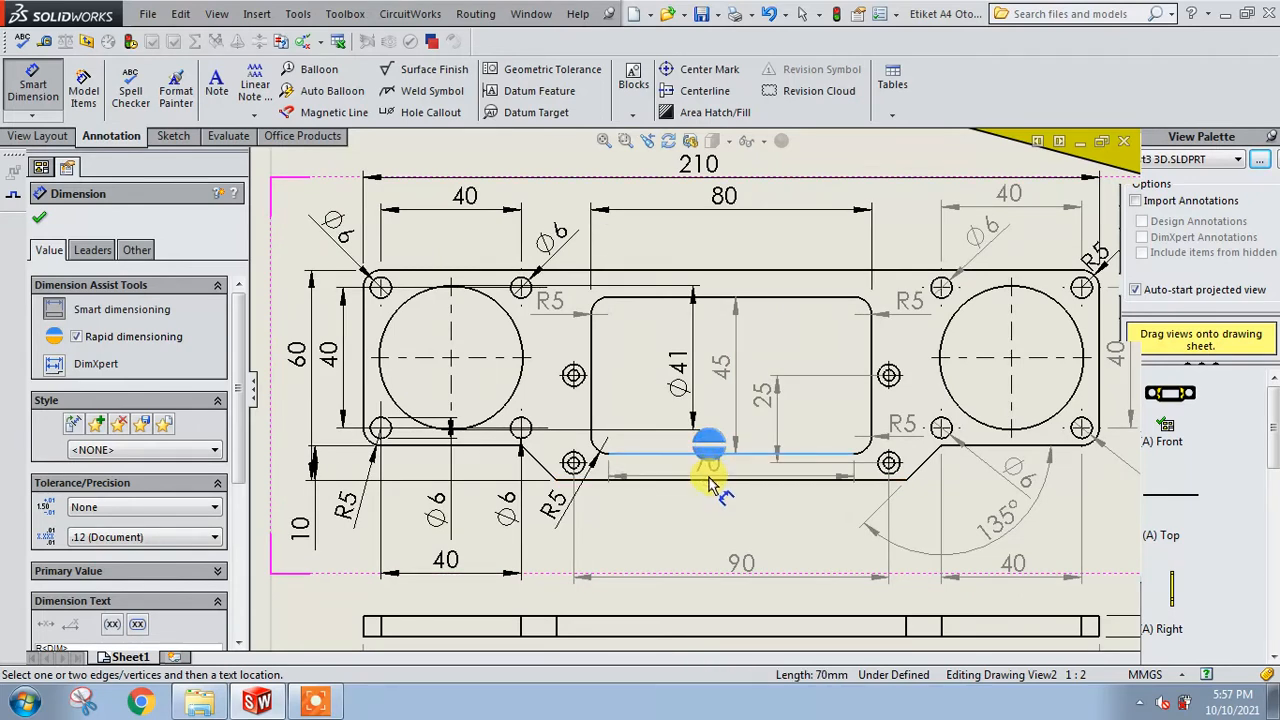
click(712, 480)
scroll(723, 523, up, 1)
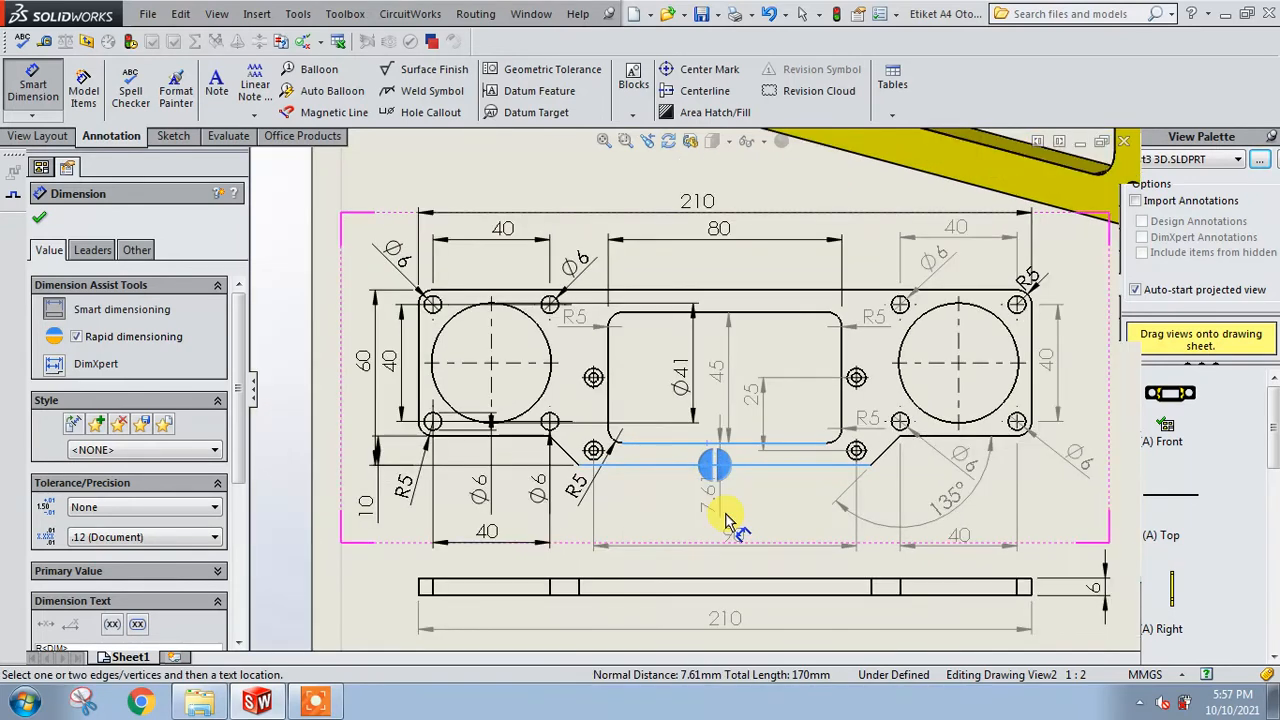
scroll(728, 522, down, 1)
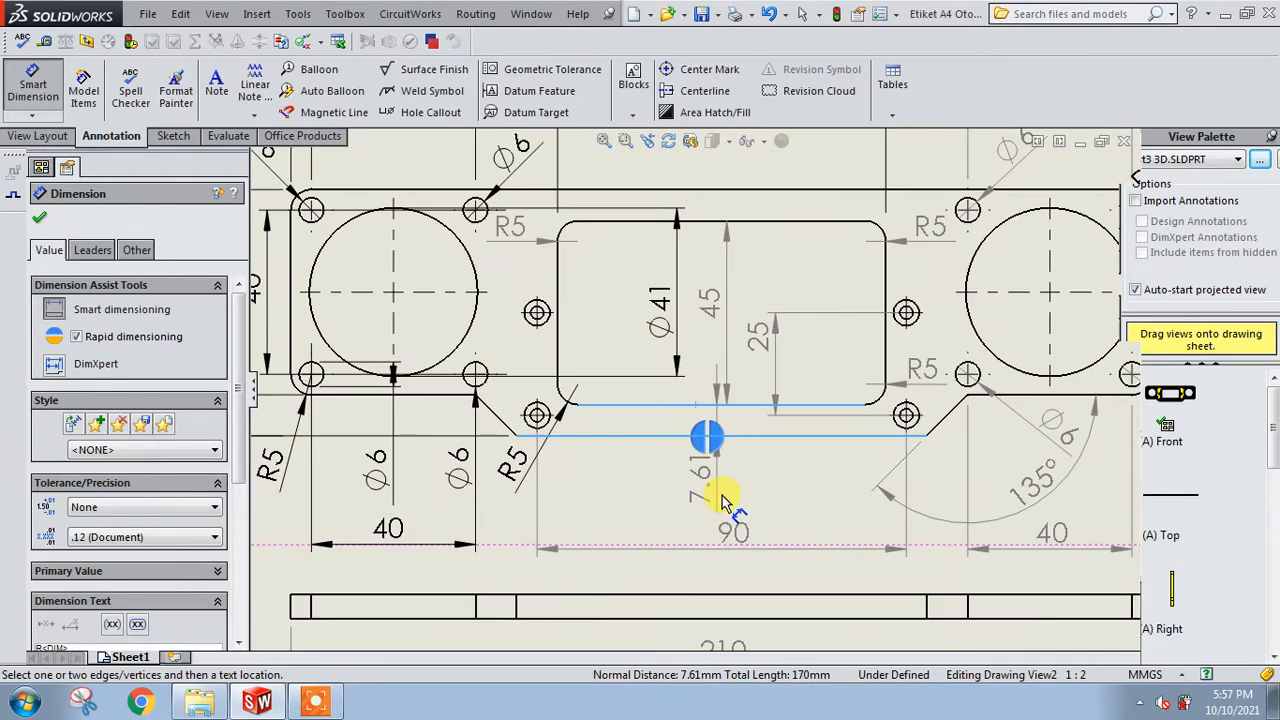
click(650, 490)
Set the precision of the dimension between the cutout and the plate's bottom edge to None.
scroll(240, 400, down, 2)
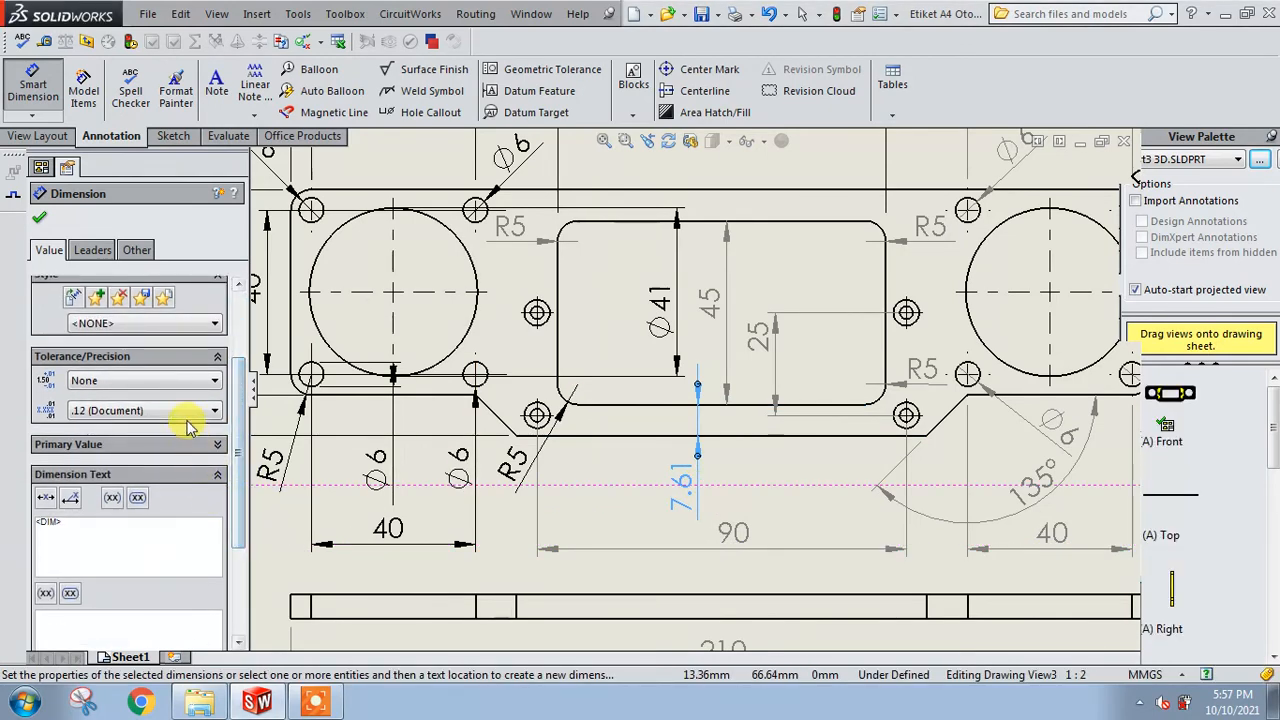
click(190, 425)
click(185, 430)
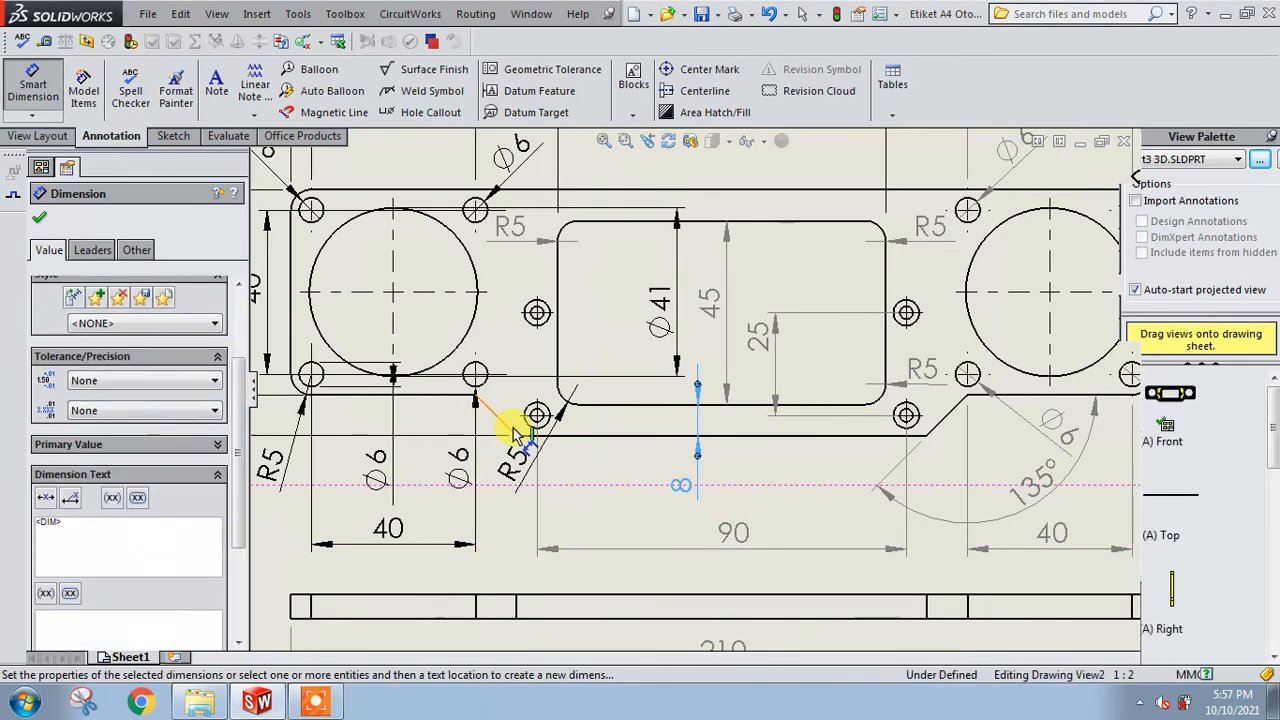
click(605, 456)
Move the dimension between the cutout and the plate's bottom edge slightly up, closer to the plate.
scroll(766, 457, up, 2)
scroll(707, 449, down, 1)
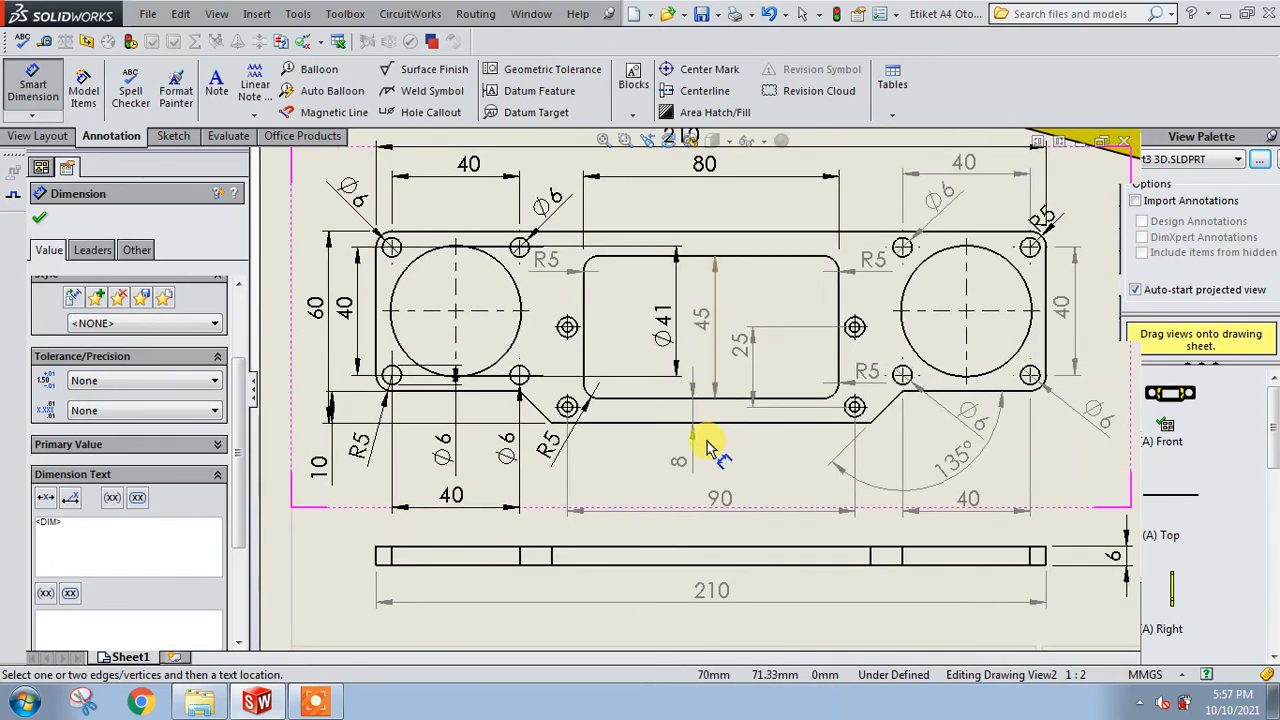
click(695, 447)
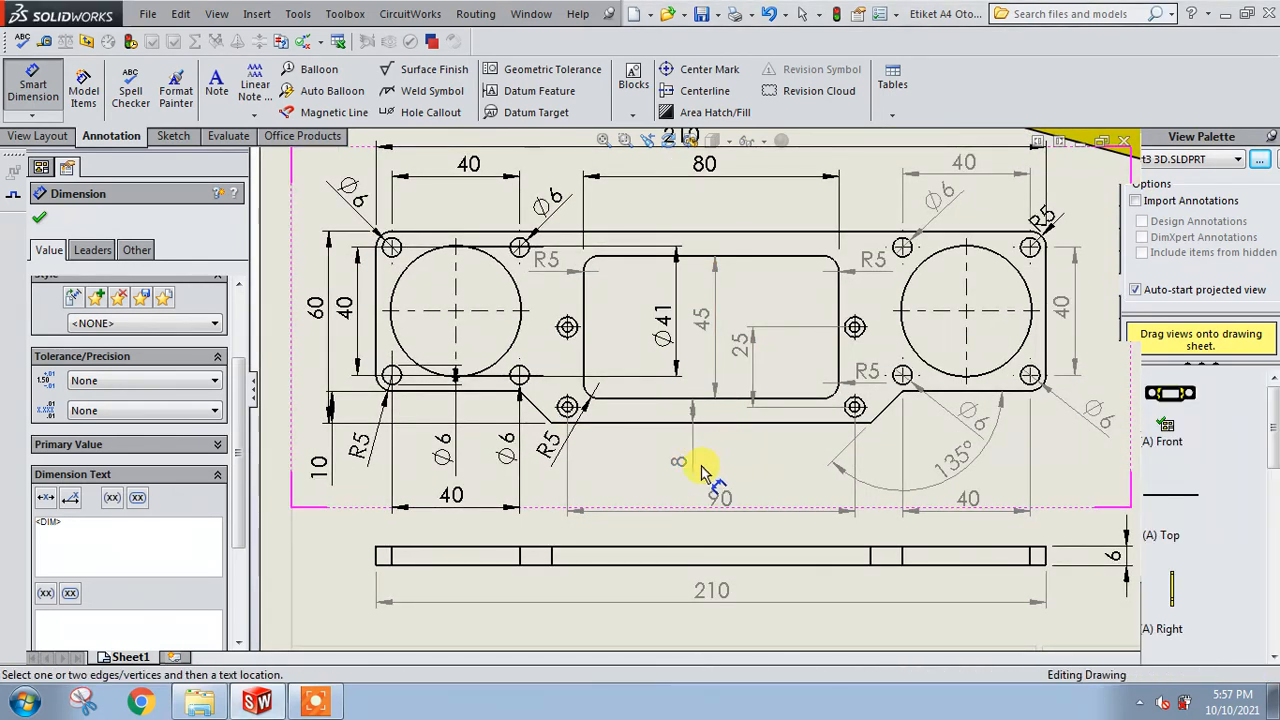
drag(680, 461, 683, 452)
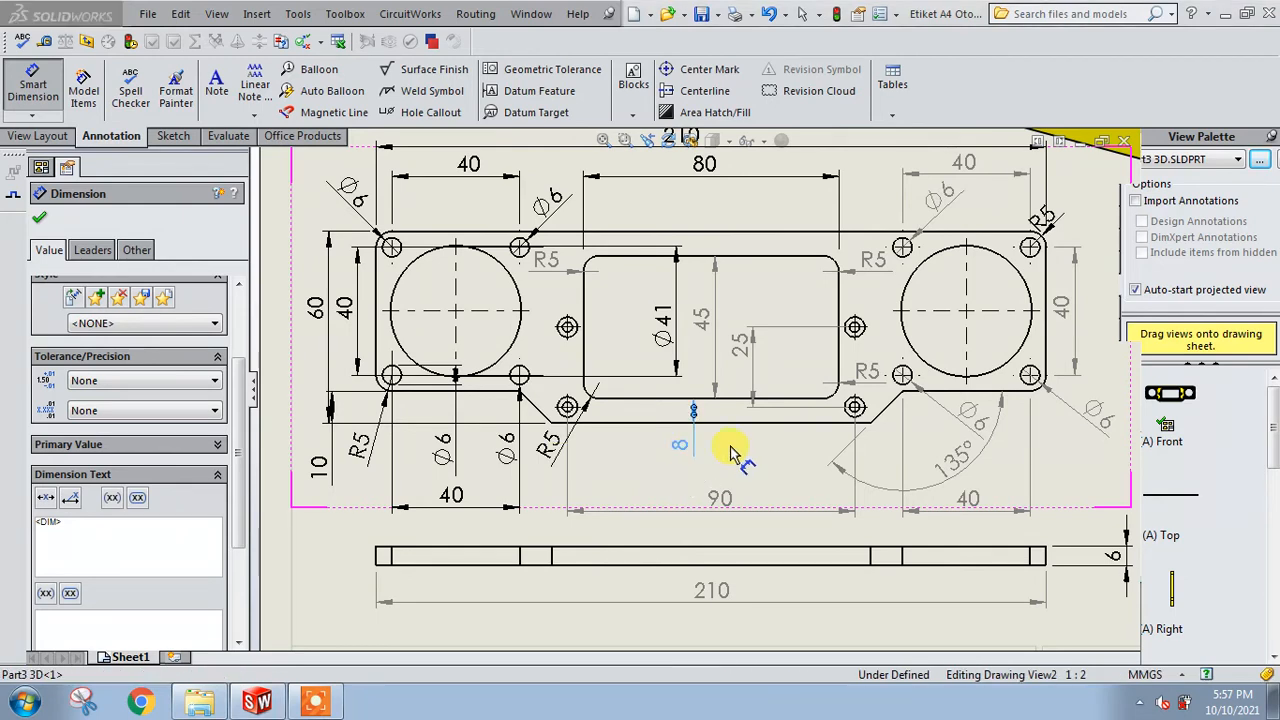
scroll(736, 450, up, 1)
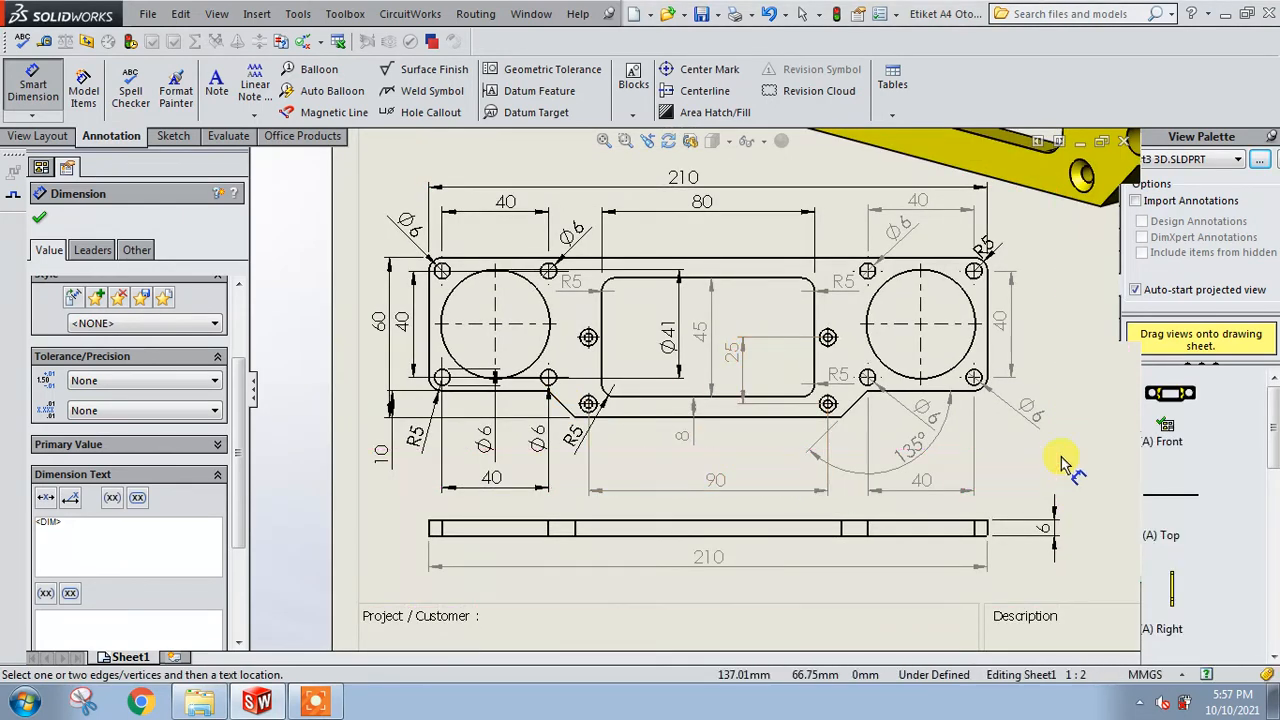
scroll(800, 430, up, 1)
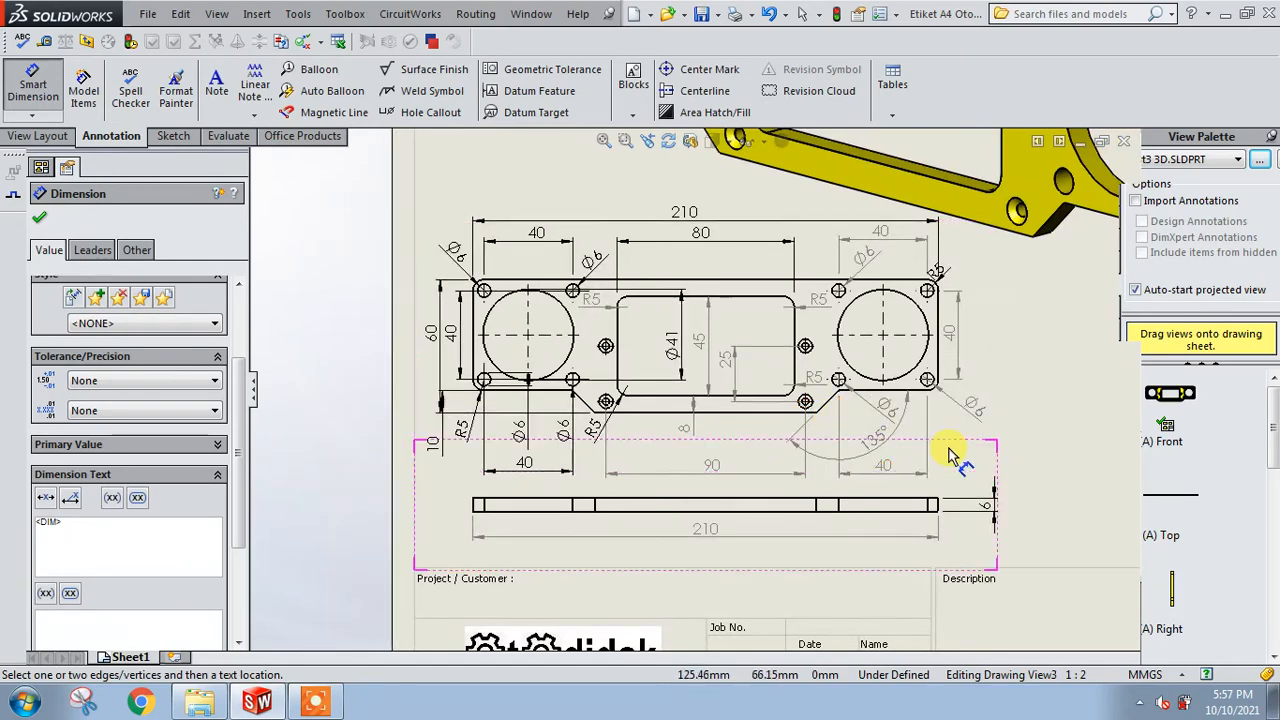
Set the dimetric view to a user-defined custom scale of 1:1.5.
scroll(980, 445, up, 3)
scroll(849, 343, up, 4)
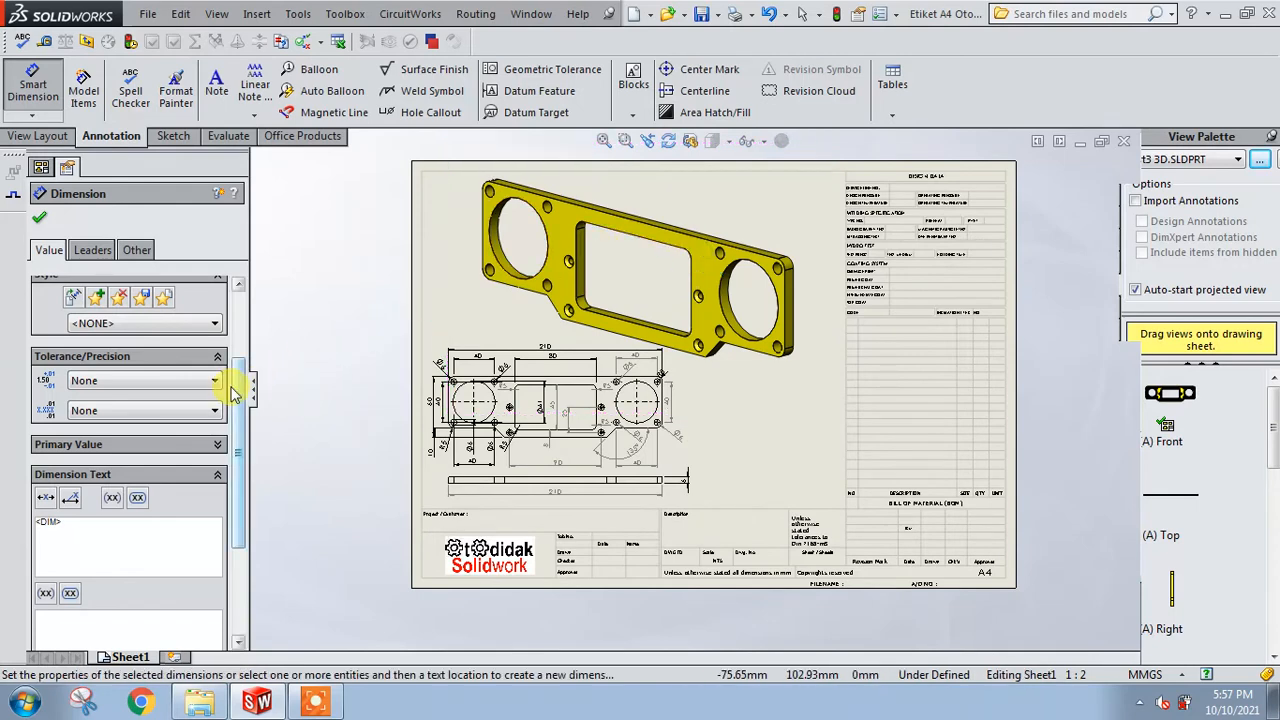
drag(257, 386, 258, 500)
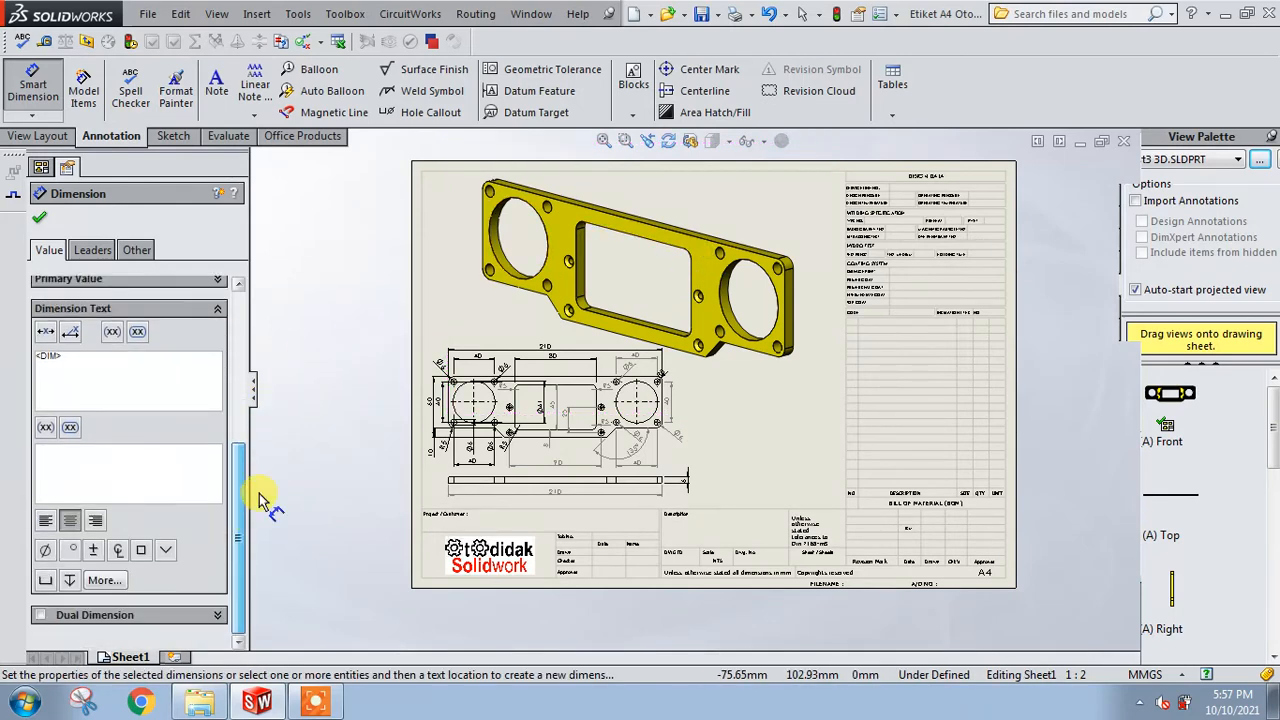
key(Escape)
click(570, 222)
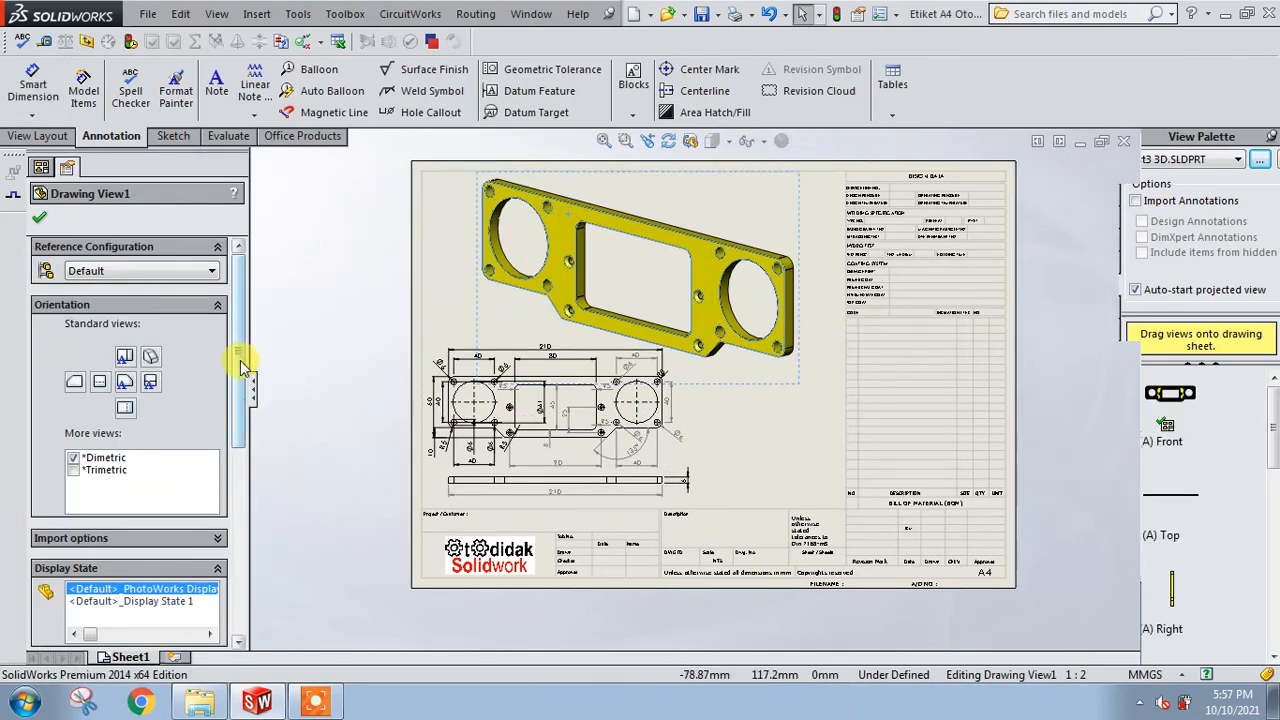
drag(243, 357, 228, 485)
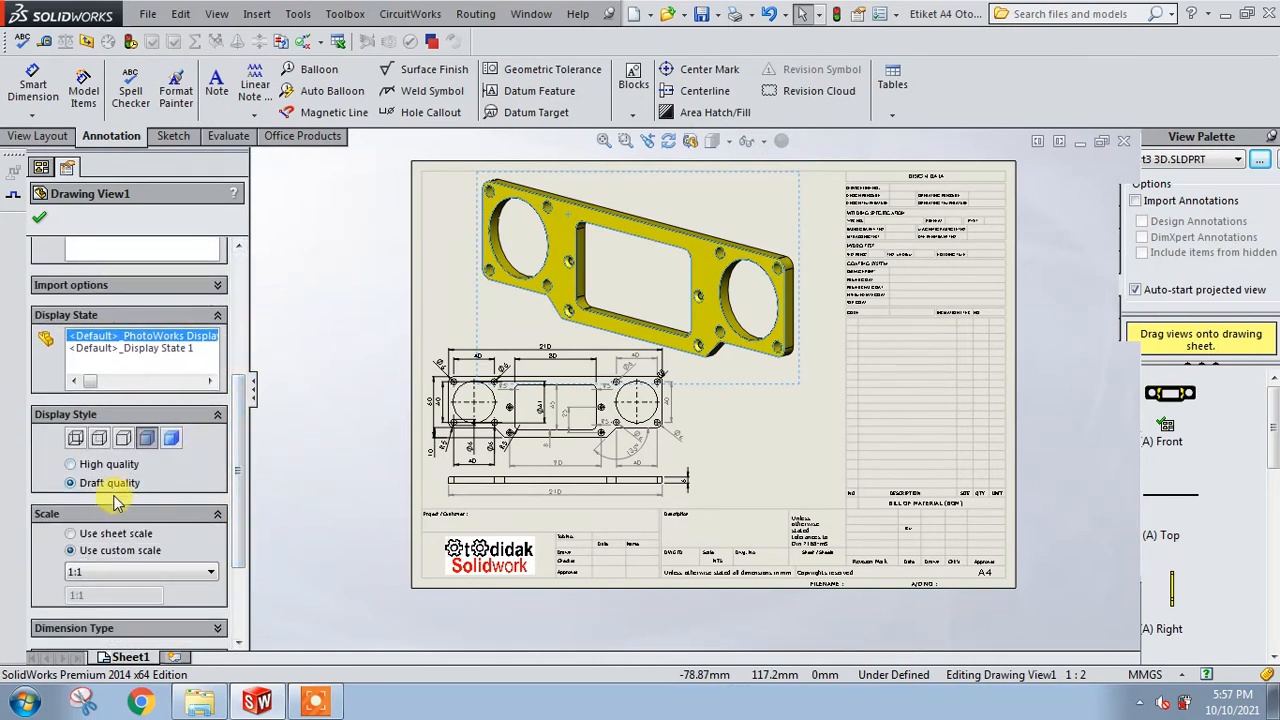
click(113, 569)
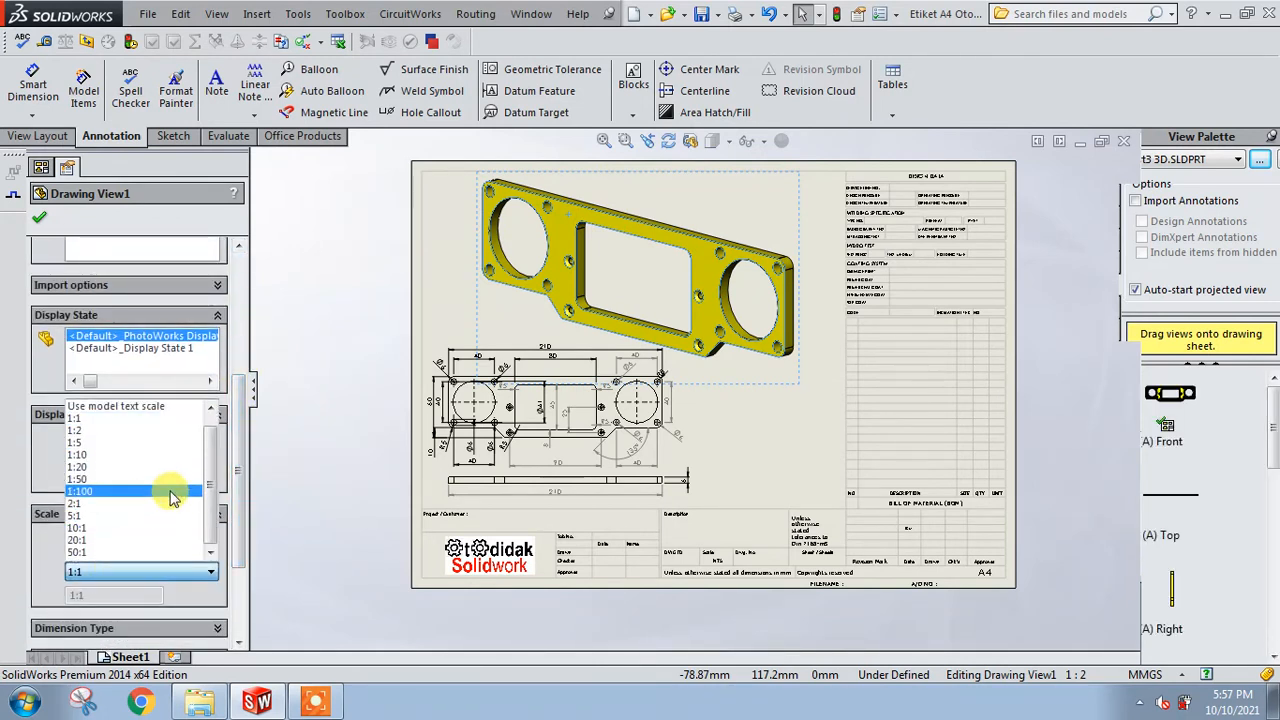
scroll(213, 459, up, 1)
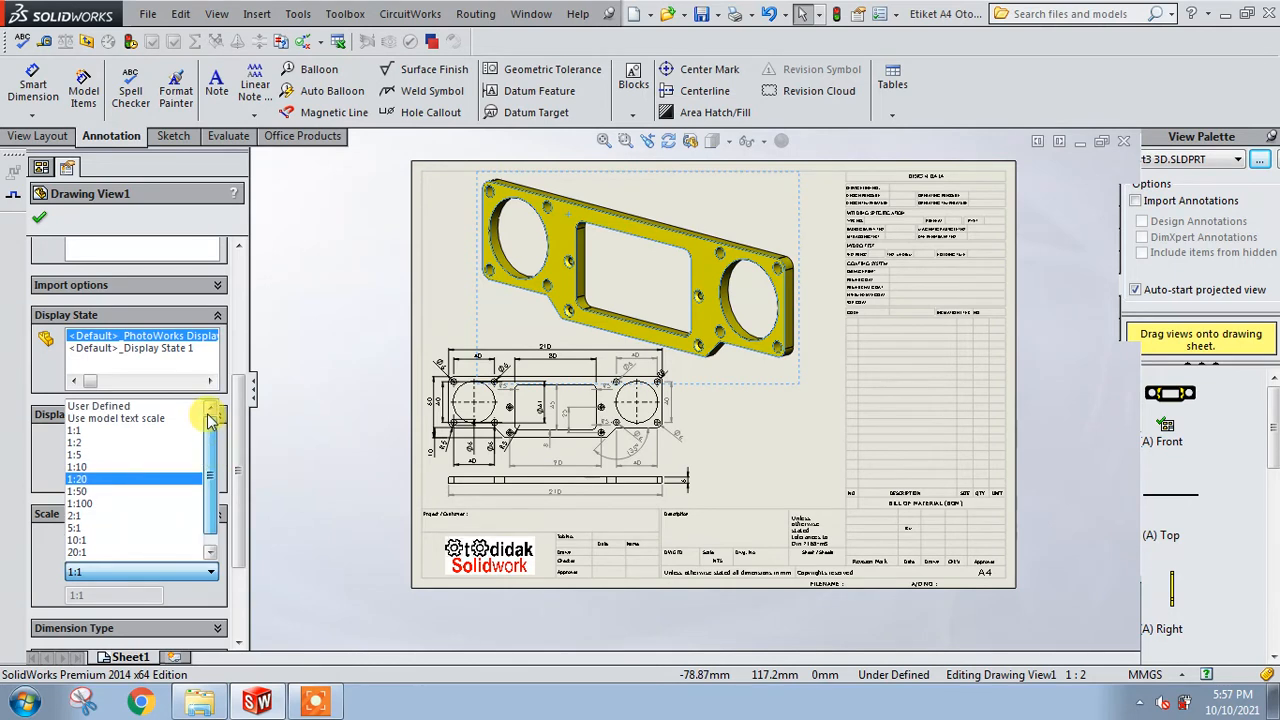
click(146, 407)
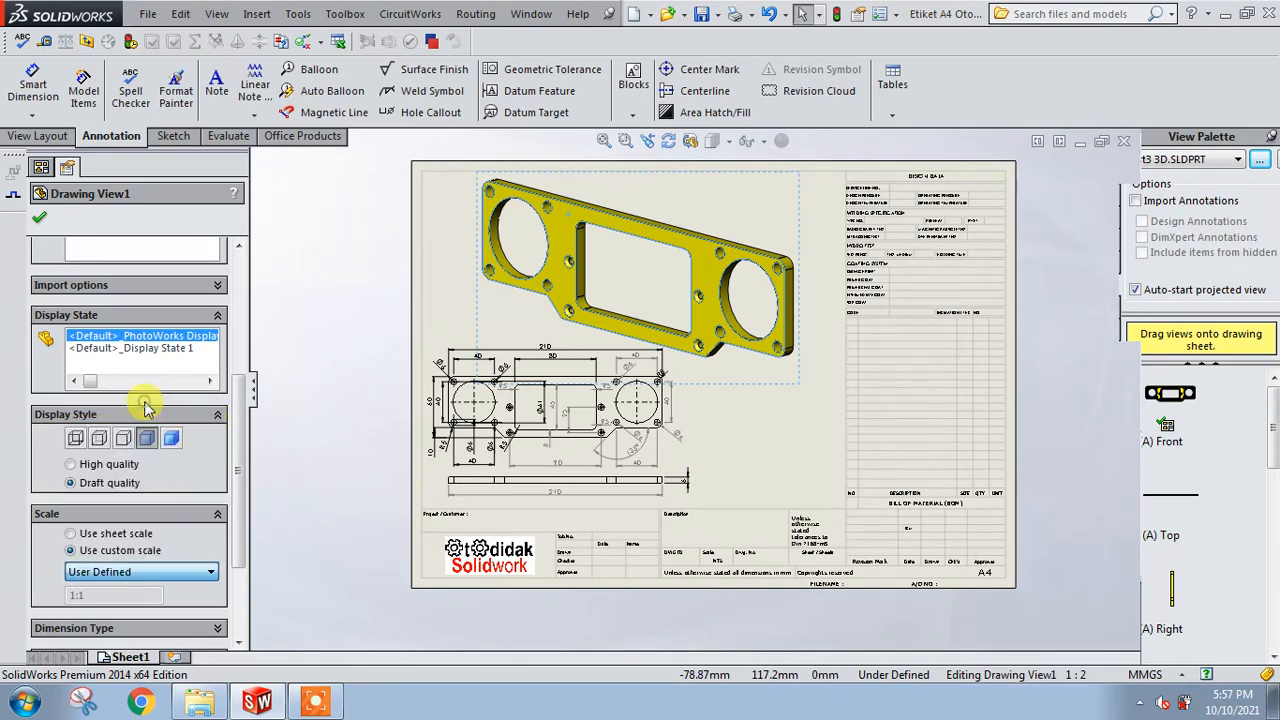
click(103, 595)
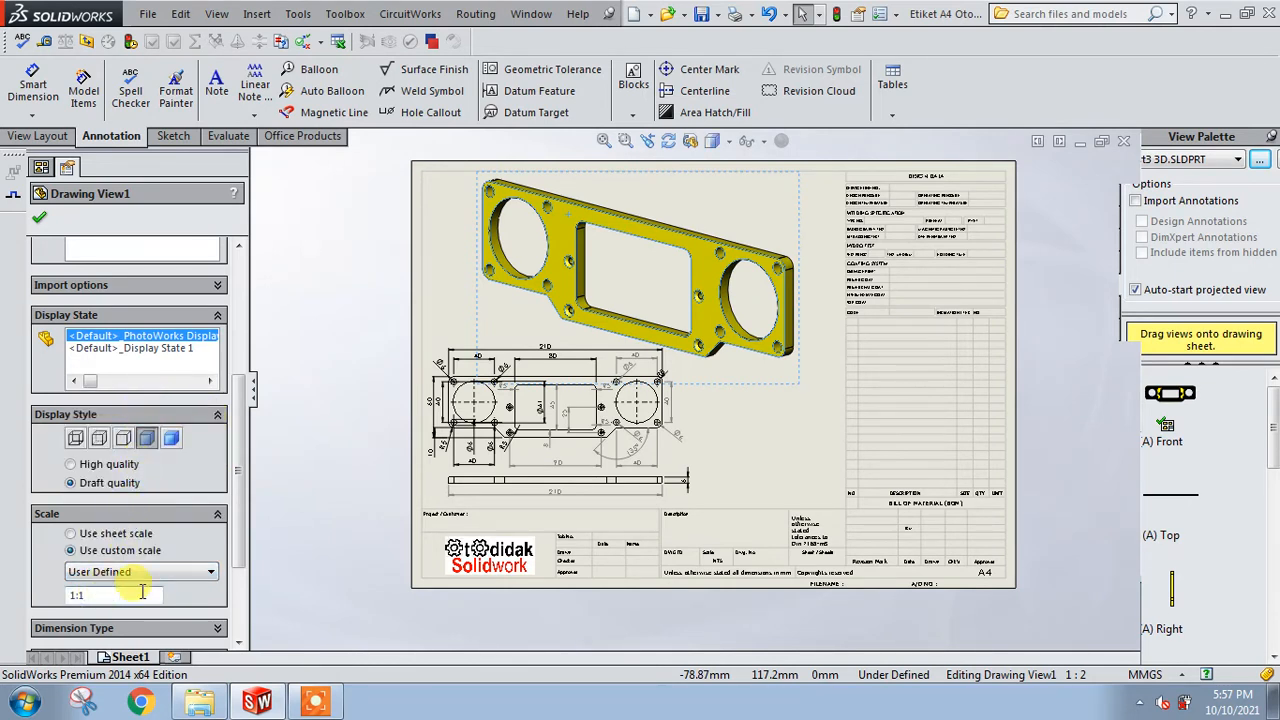
text(.5)
key(Return)
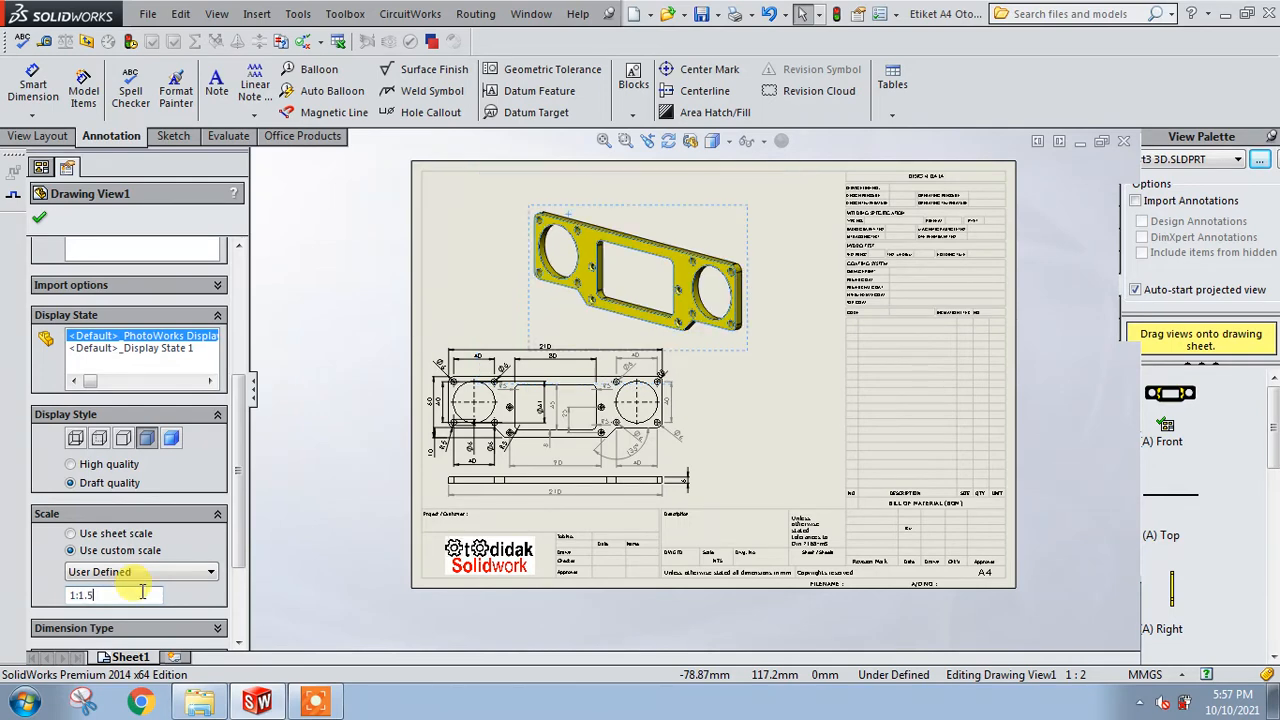
Move the dimetric view up and left so it sits directly above the front view.
scroll(670, 293, down, 2)
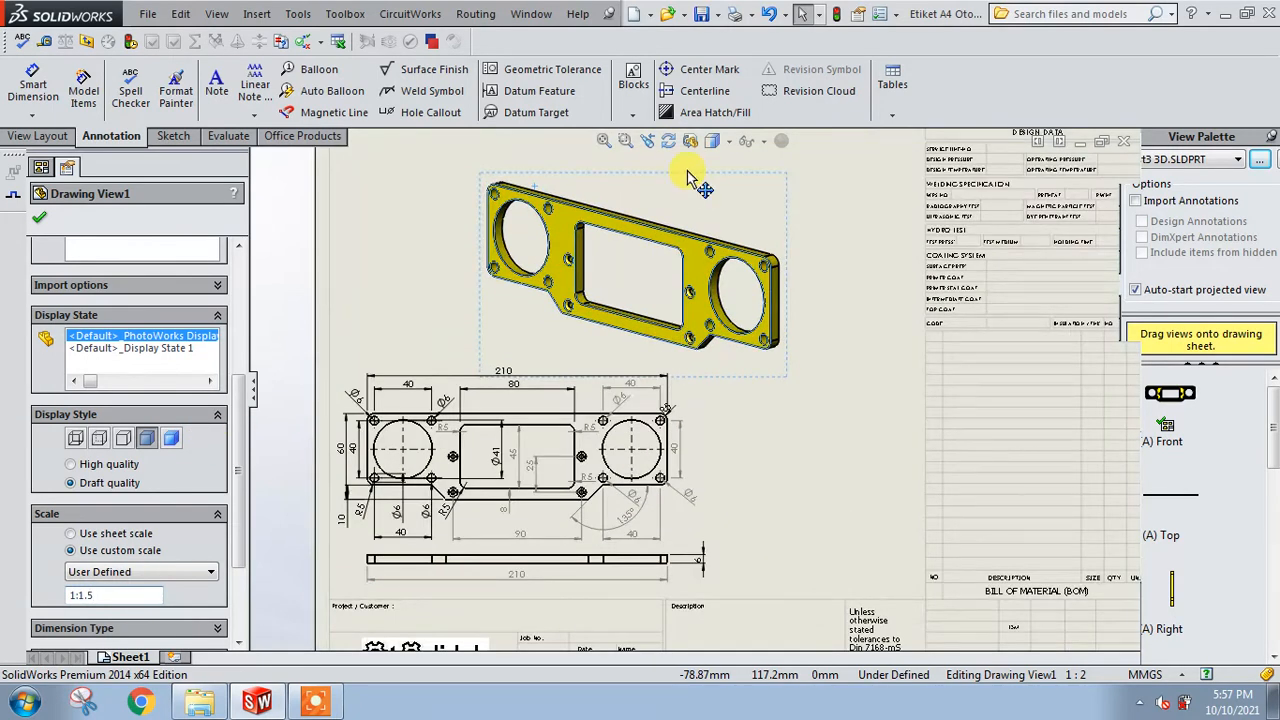
drag(687, 178, 602, 146)
scroll(668, 238, up, 3)
scroll(676, 250, down, 1)
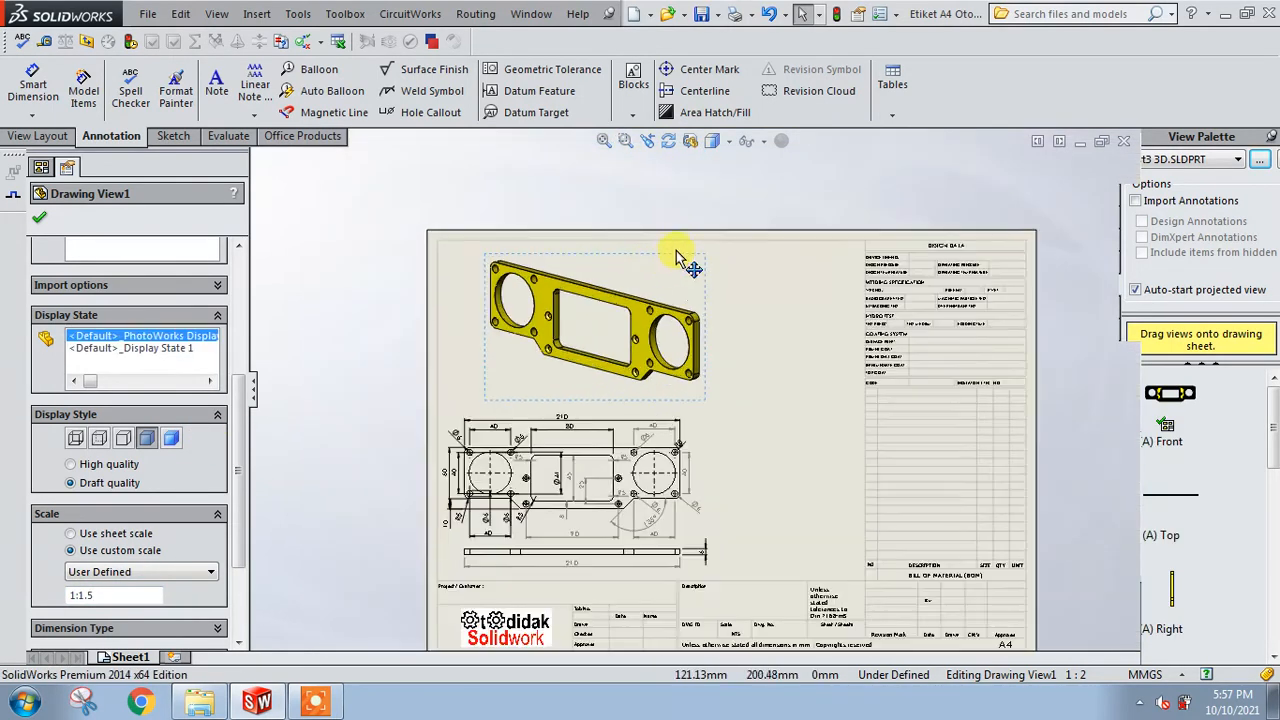
scroll(676, 255, down, 1)
drag(650, 268, 629, 262)
scroll(705, 365, up, 2)
scroll(752, 490, down, 2)
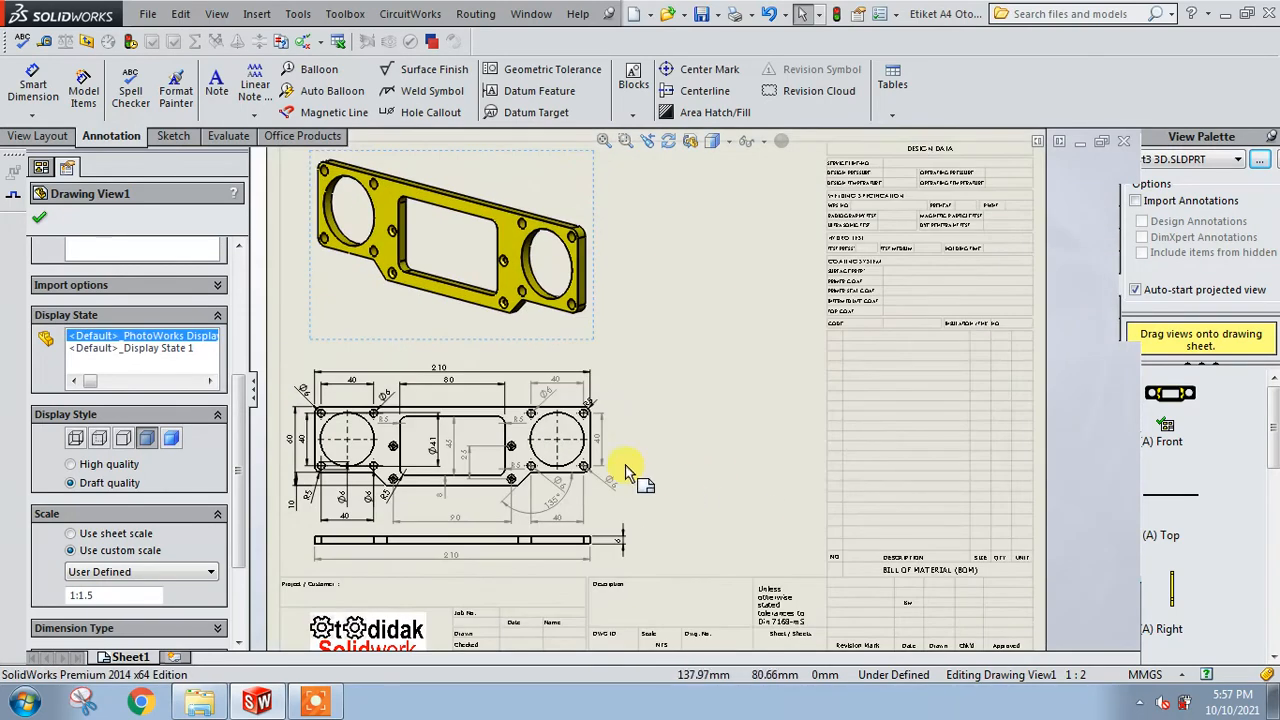
Move the front view slightly up and right on the sheet, widening its gap to the projected view.
click(522, 442)
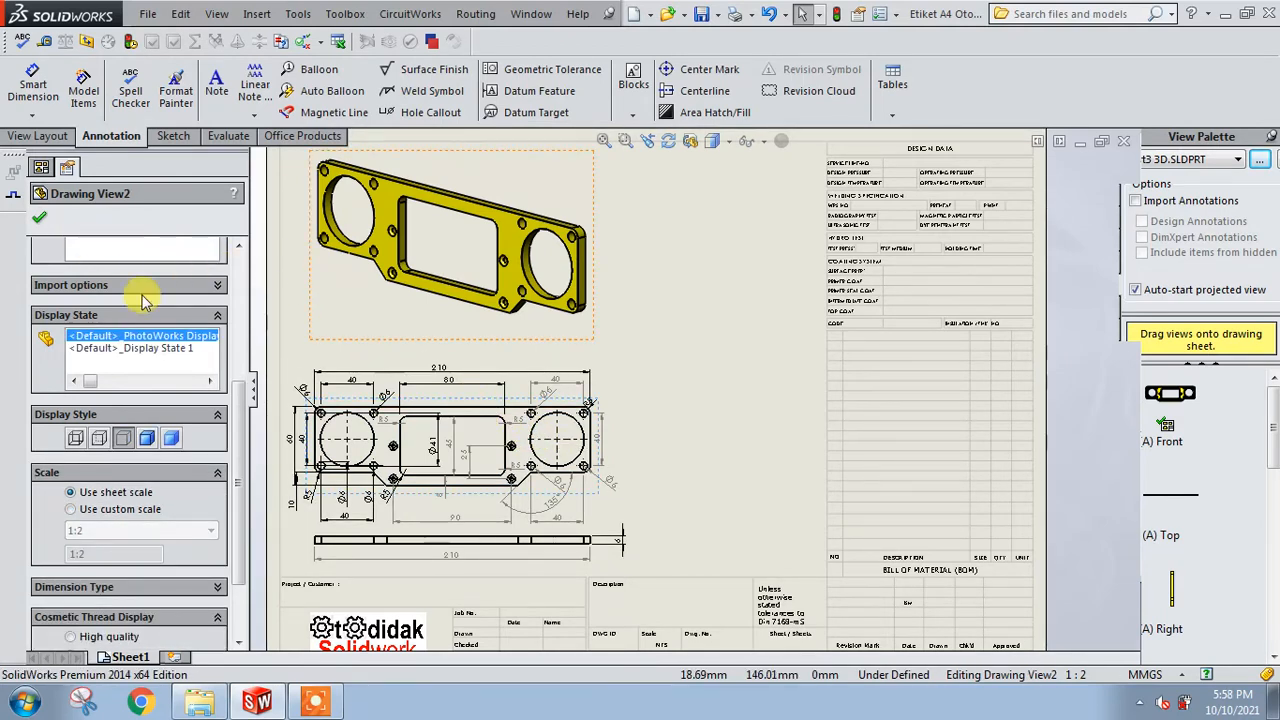
scroll(130, 292, down, 3)
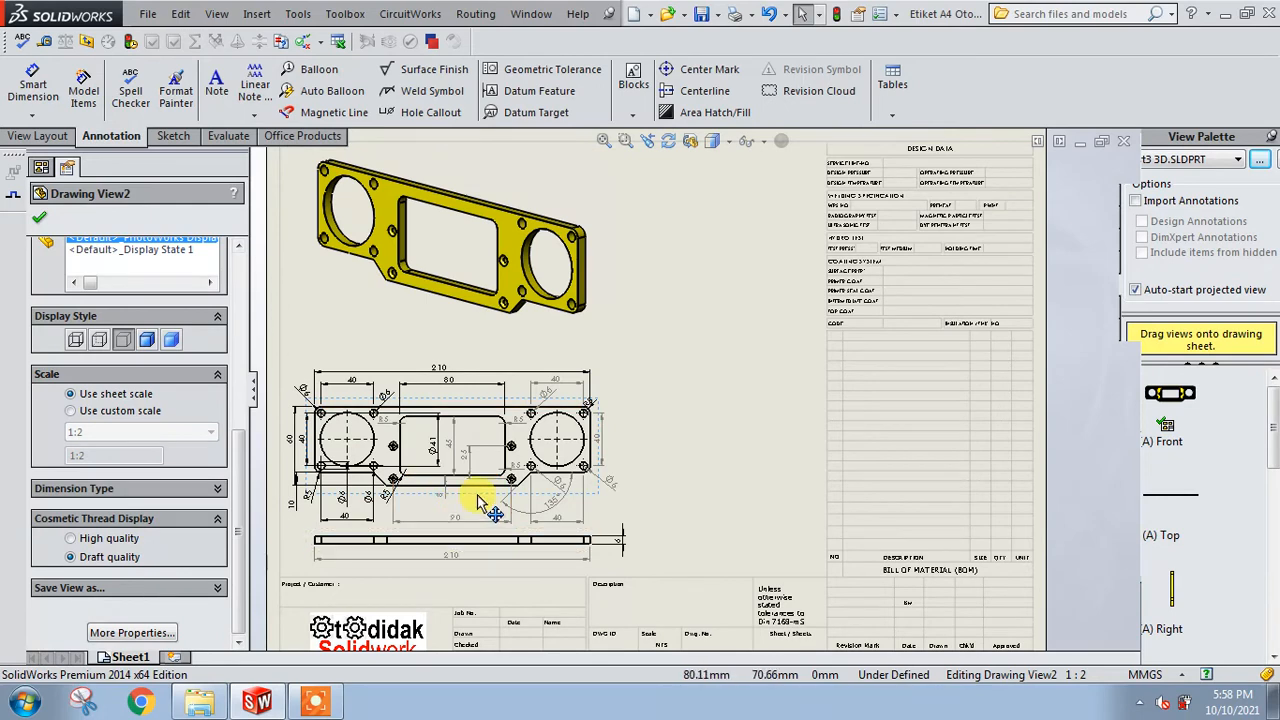
mouse_move(478, 500)
mouse_down()
mouse_move(671, 551)
mouse_move(594, 471)
mouse_move(509, 463)
mouse_move(471, 517)
mouse_move(477, 451)
mouse_move(500, 453)
mouse_move(505, 477)
mouse_up()
scroll(510, 540, down, 2)
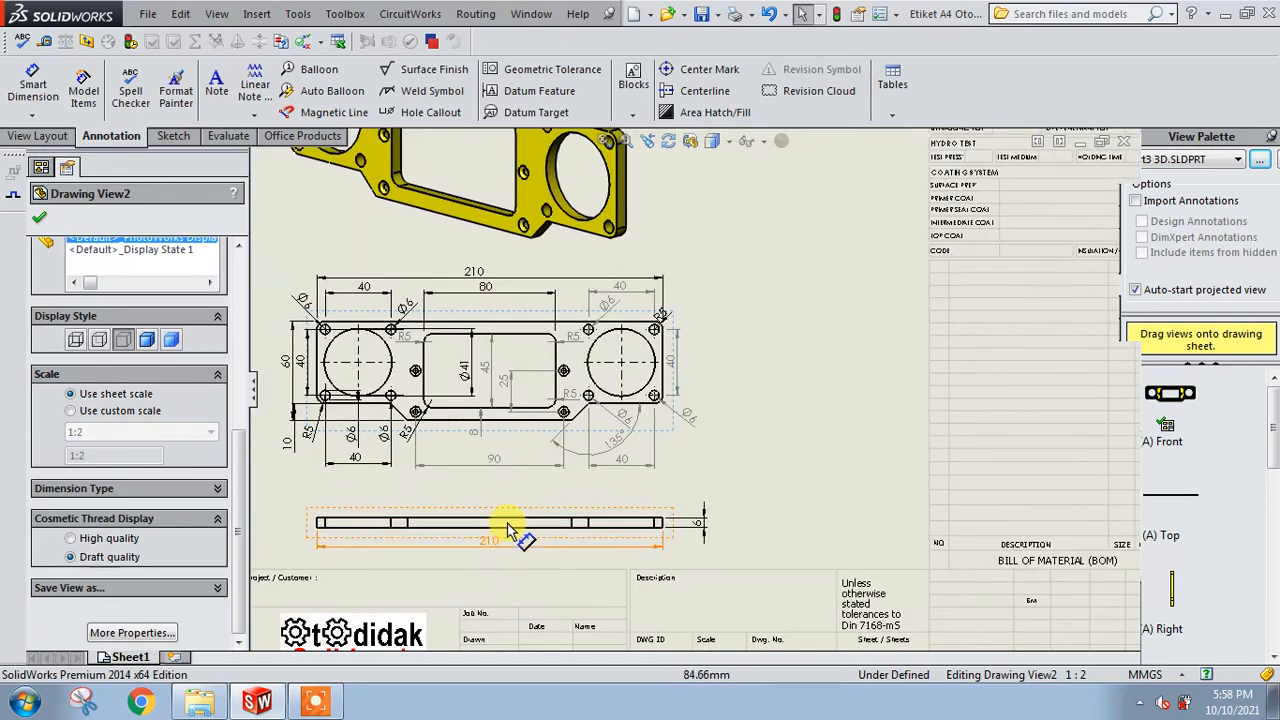
Move the dimetric view right, into the upper right of the drawing area beside the design data table.
key(f)
drag(654, 266, 824, 273)
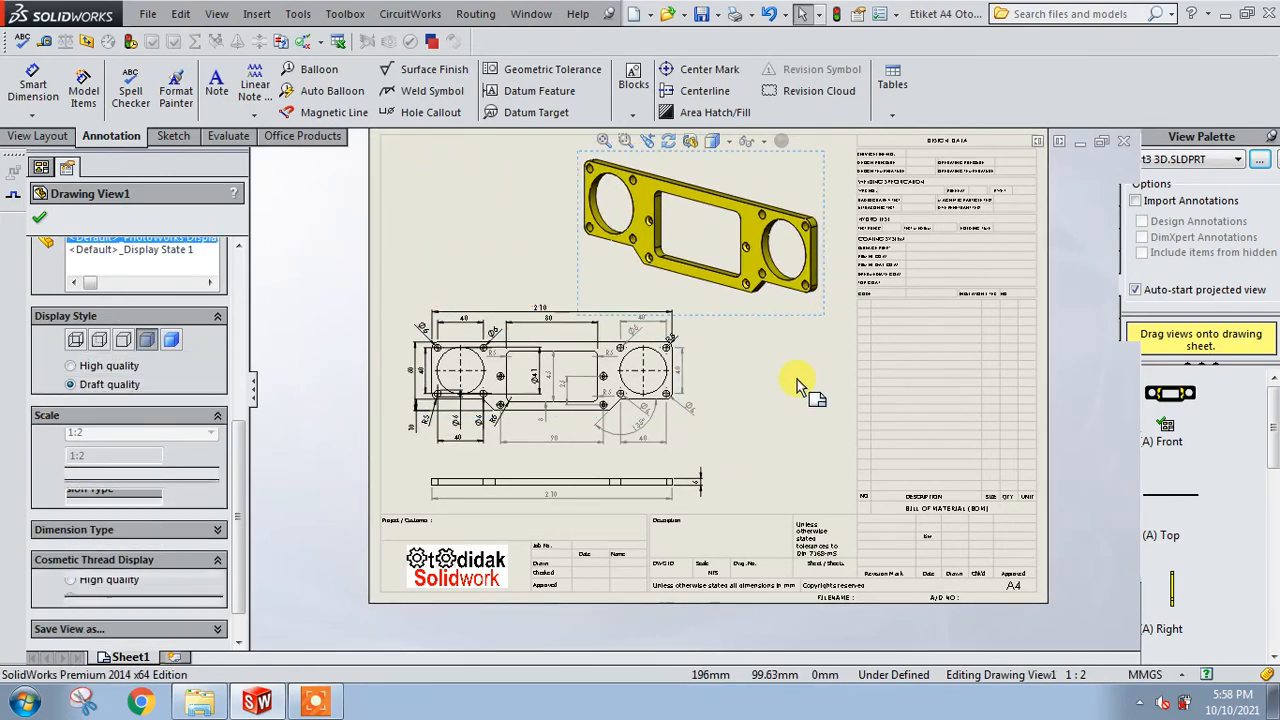
scroll(704, 452, down, 2)
scroll(780, 392, up, 3)
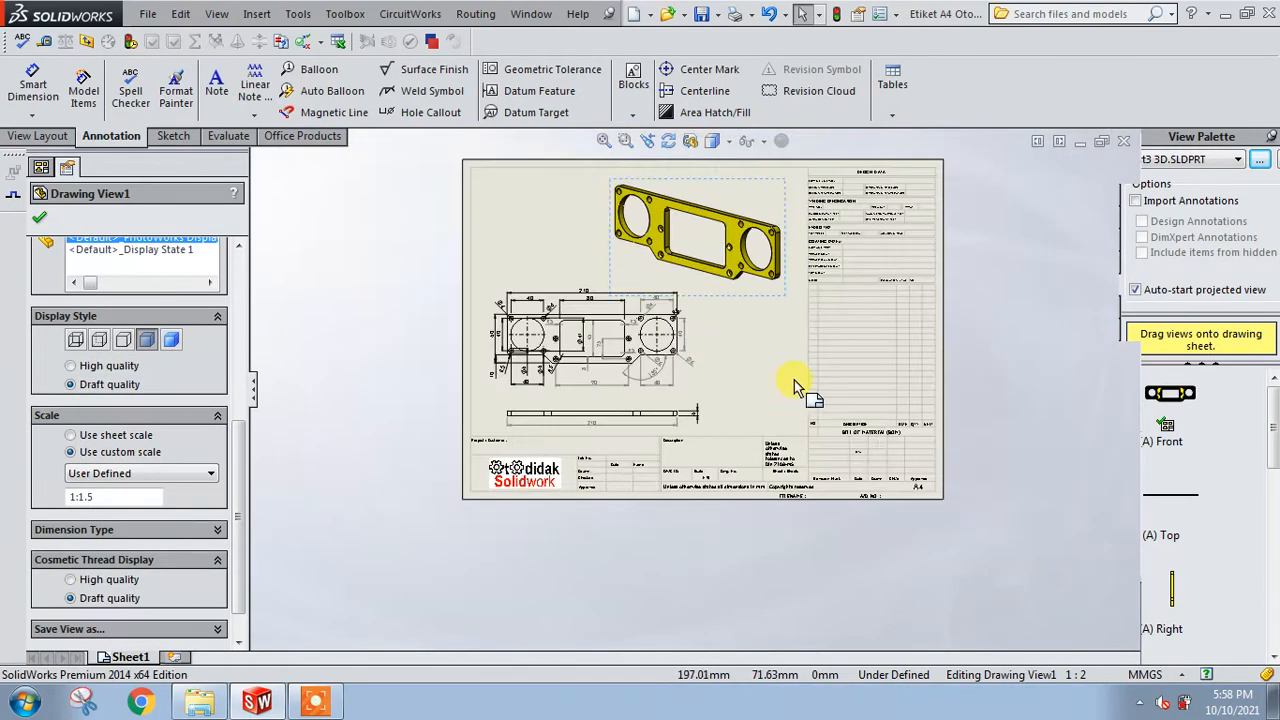
scroll(713, 463, down, 2)
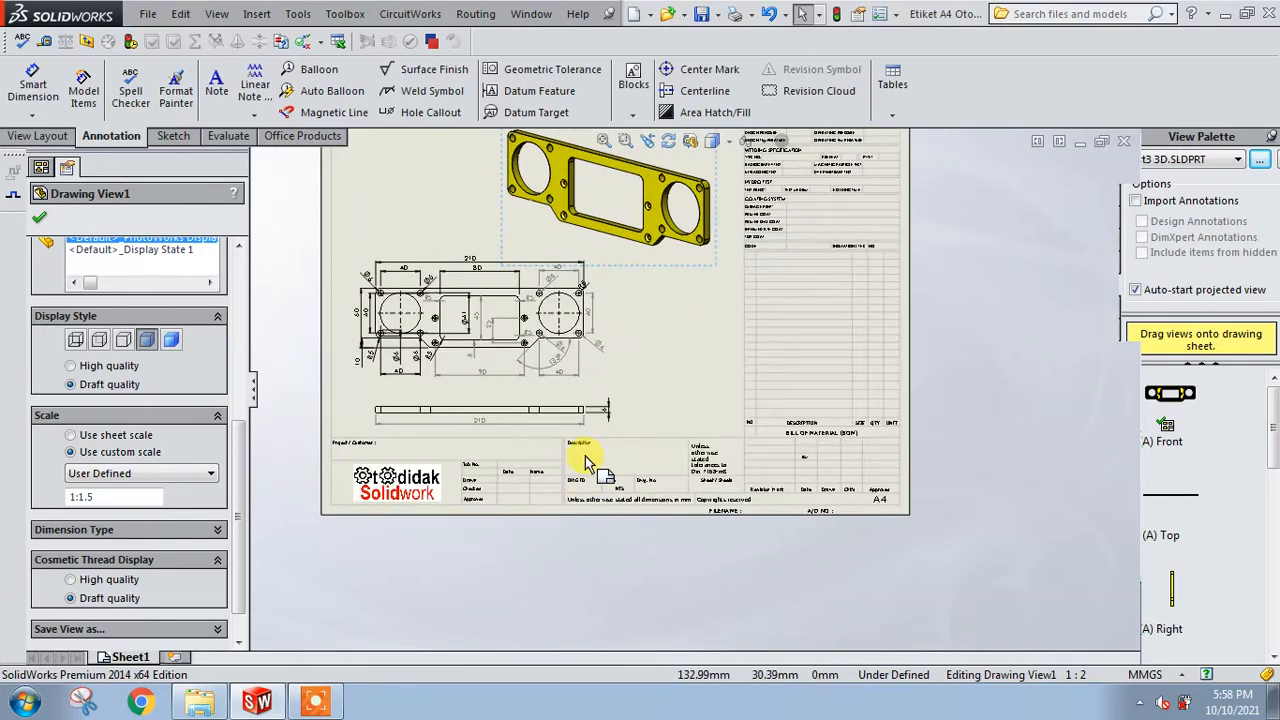
Begin saving a copy of the finished drawing with Adobe Portable Document Format (*.pdf) as the file type.
scroll(683, 338, up, 3)
click(1022, 305)
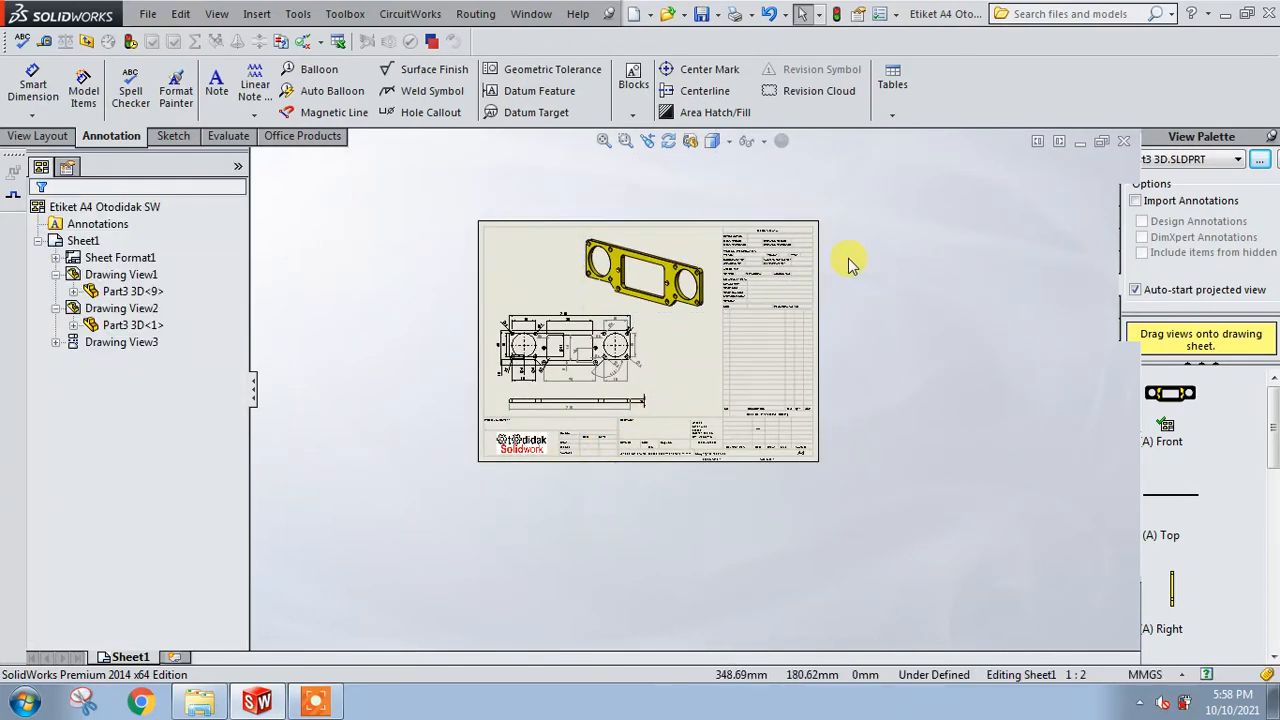
scroll(880, 195, down, 1)
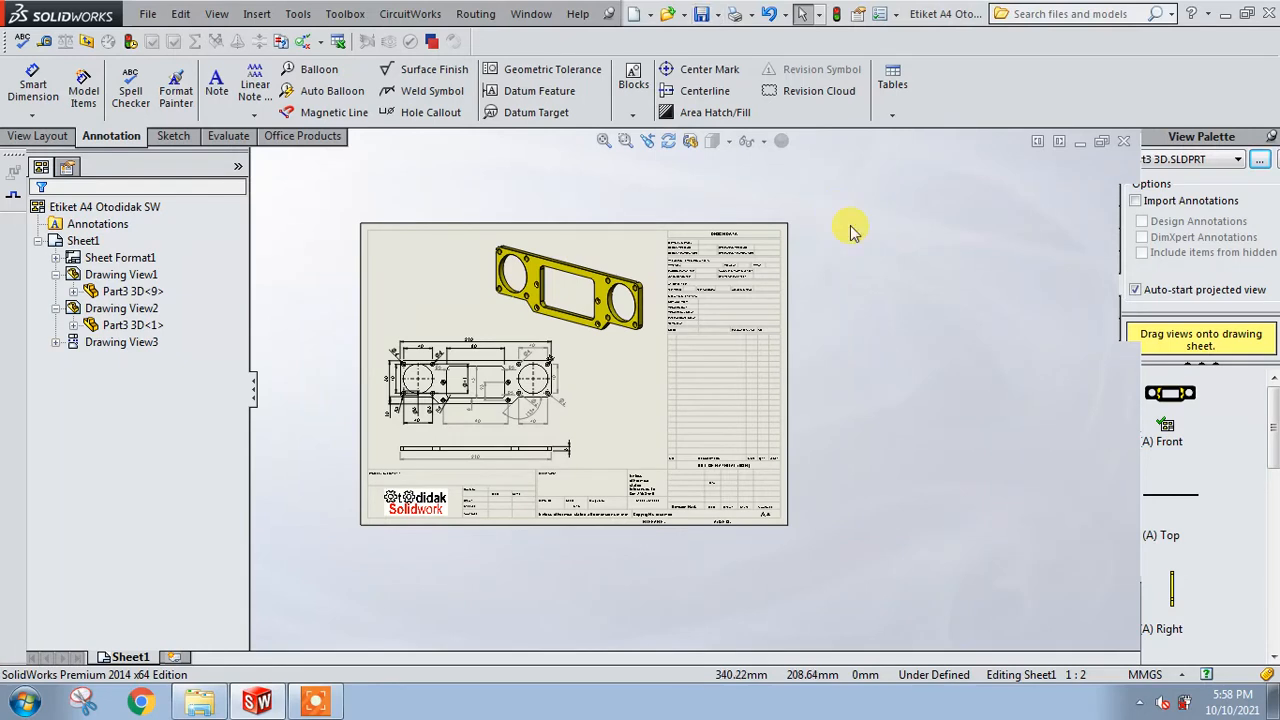
click(717, 14)
click(731, 51)
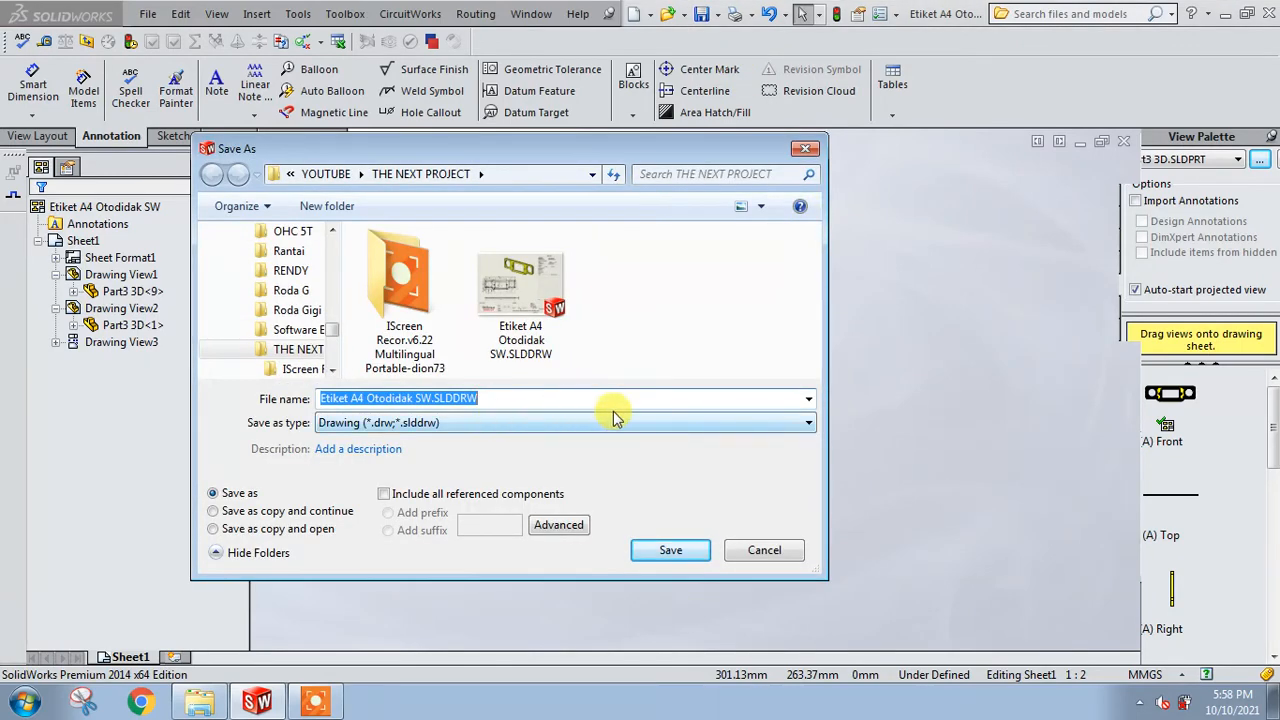
click(757, 423)
click(594, 522)
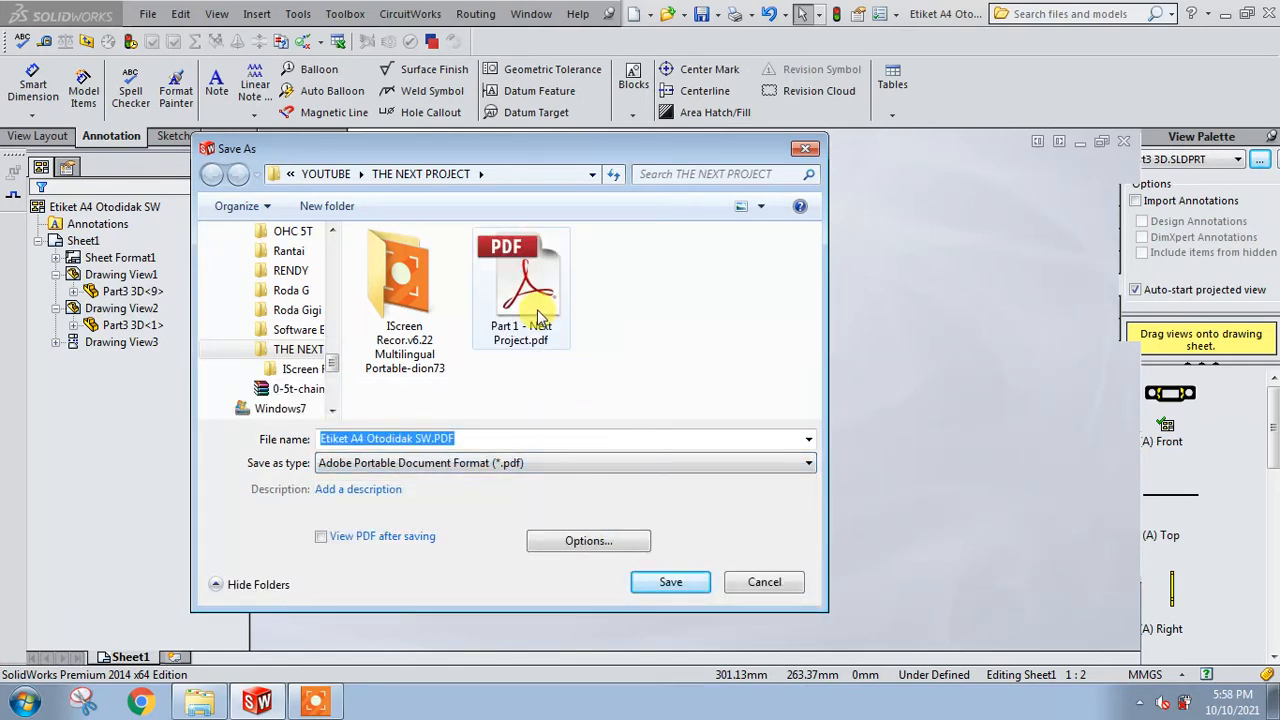
Name the PDF "Part 3 - Next Project.pdf", based on the existing Part 1 file name, and save it in THE NEXT PROJECT folder.
click(200, 703)
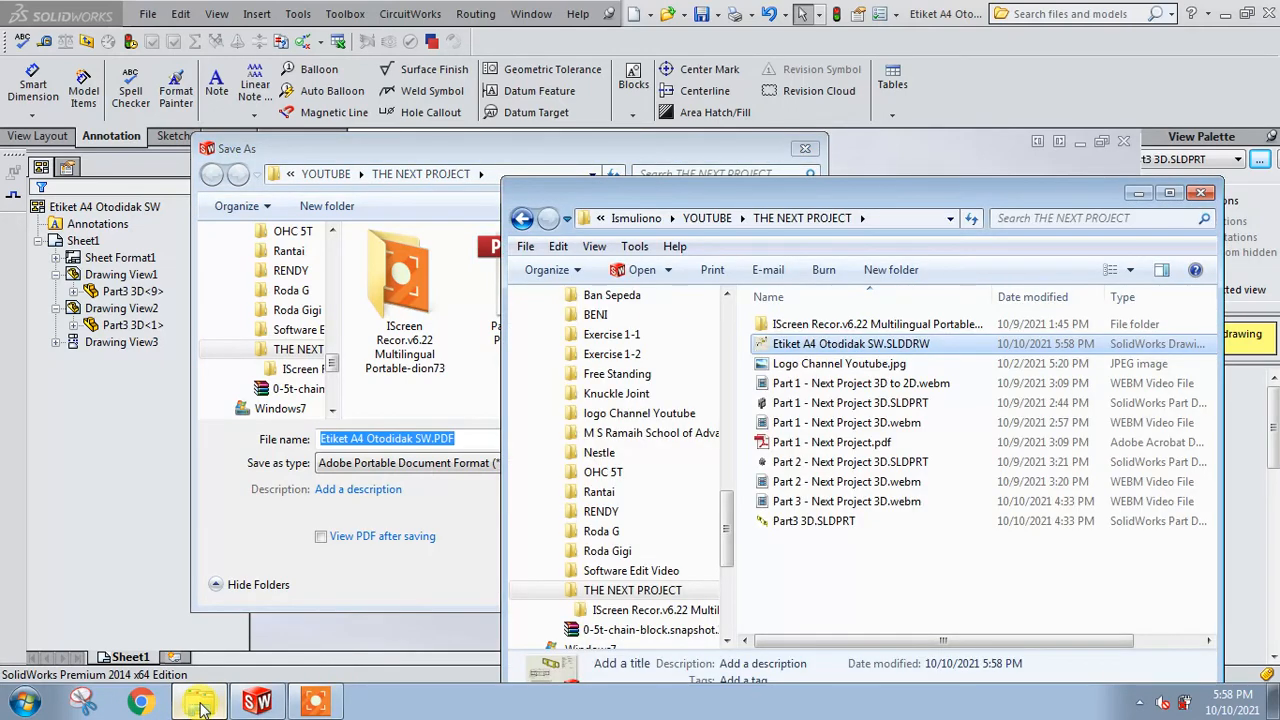
click(202, 708)
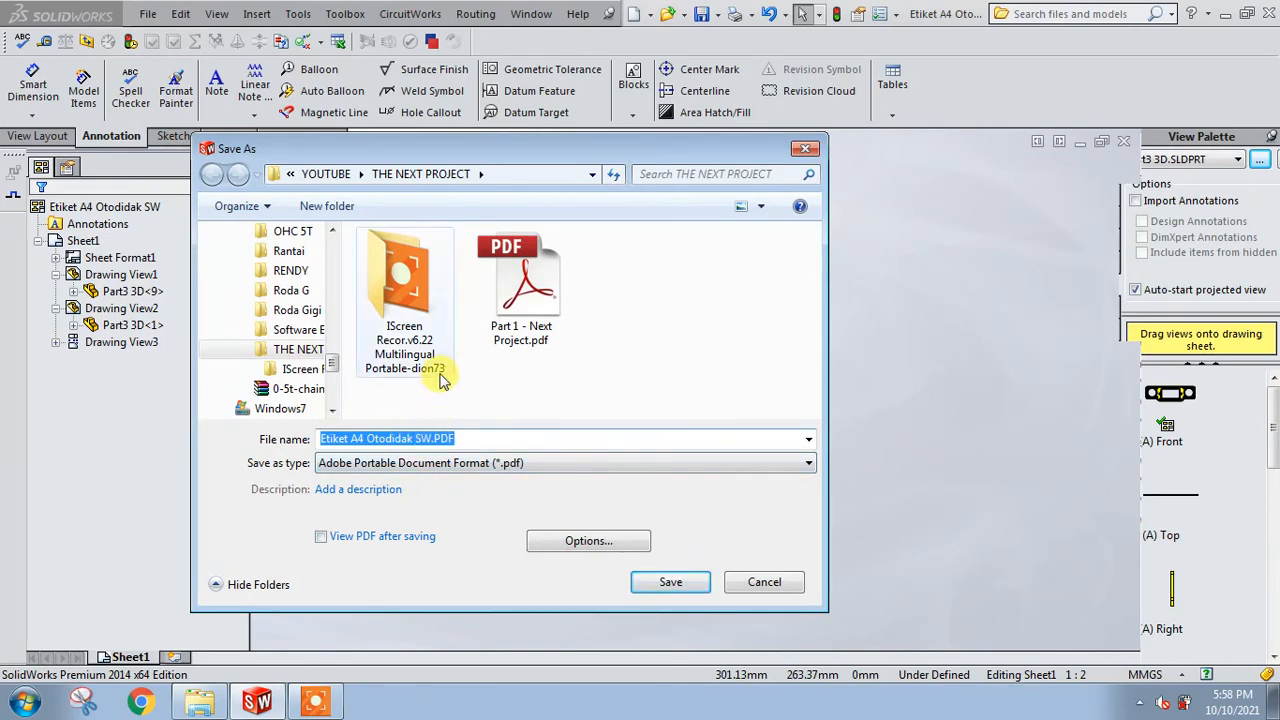
click(503, 340)
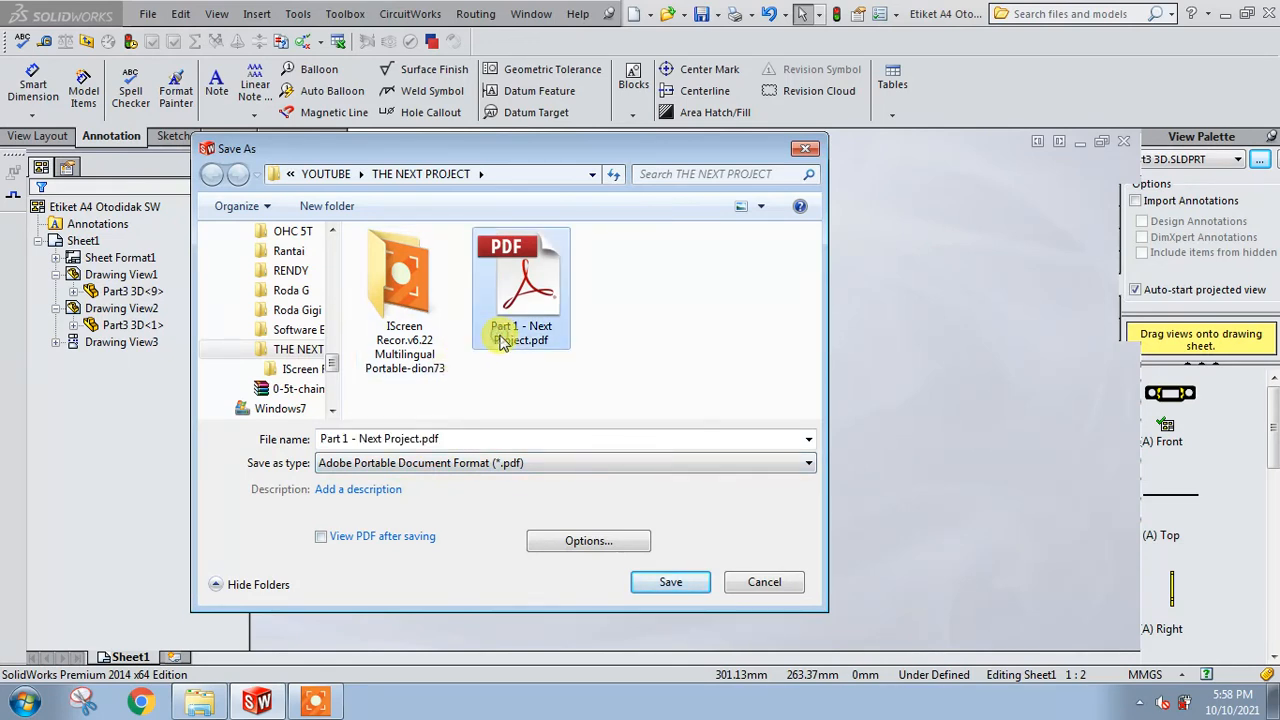
click(333, 438)
click(347, 438)
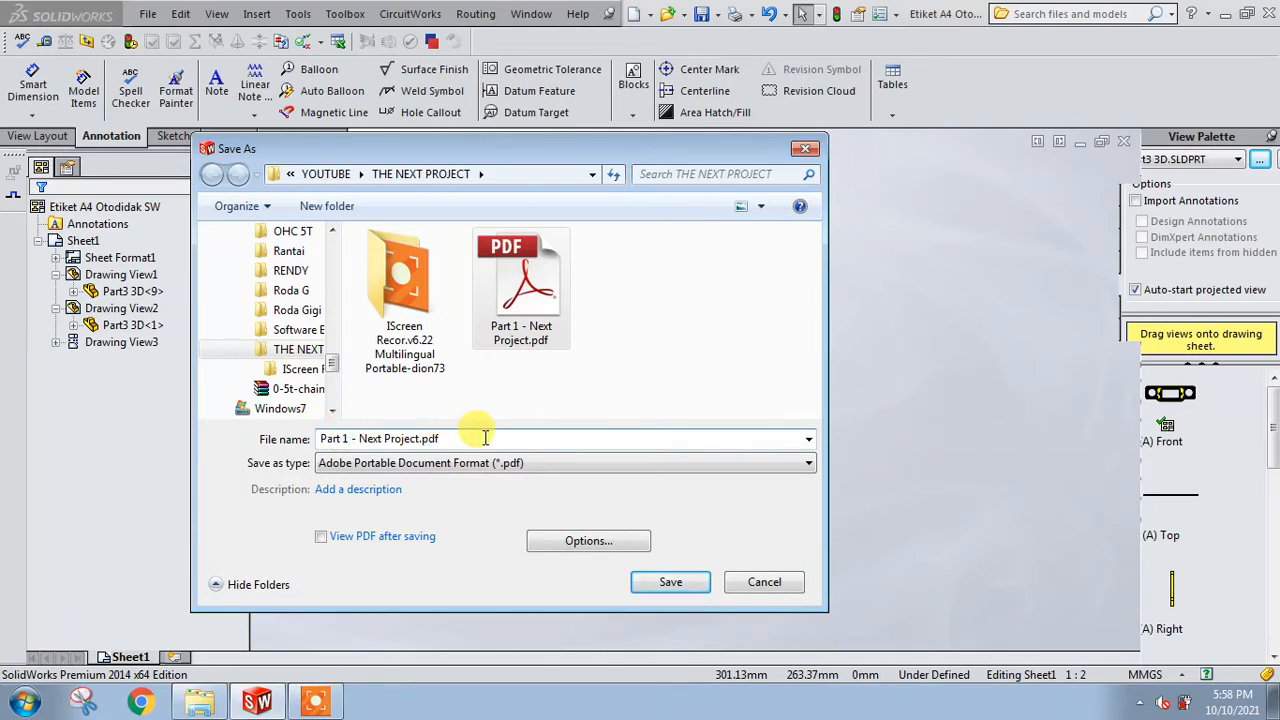
key(BackSpace)
text(3)
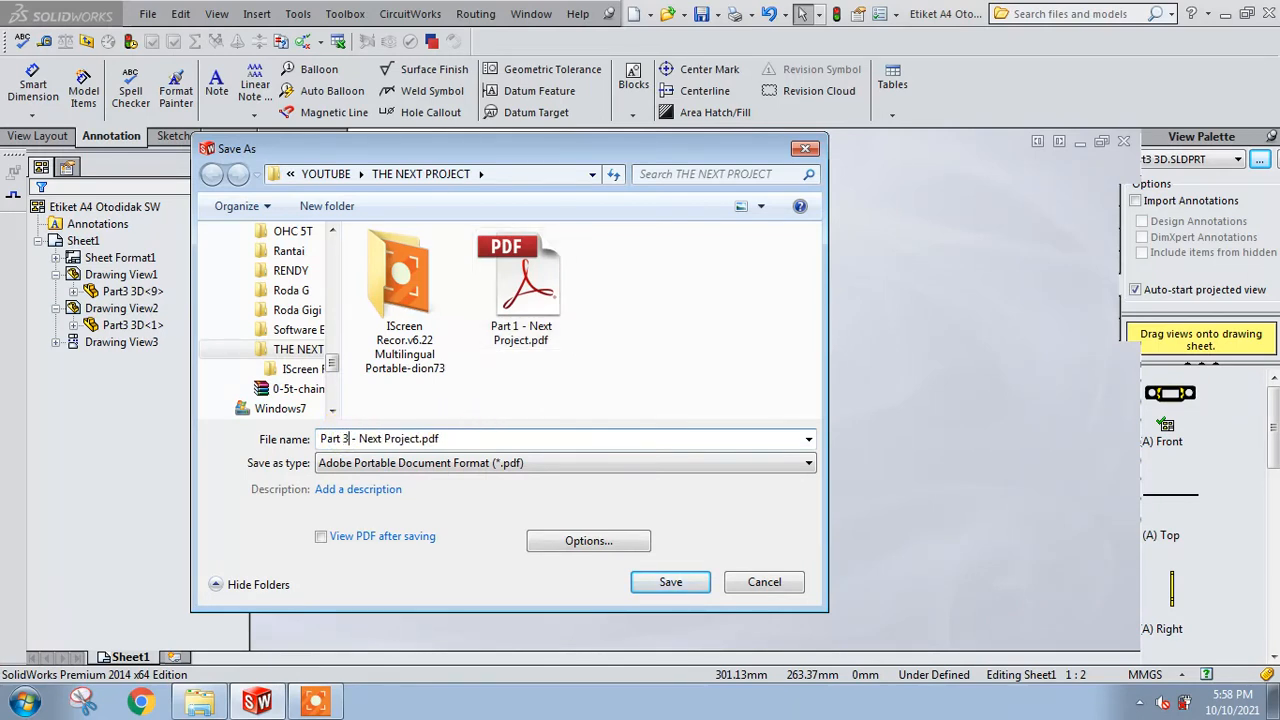
click(670, 582)
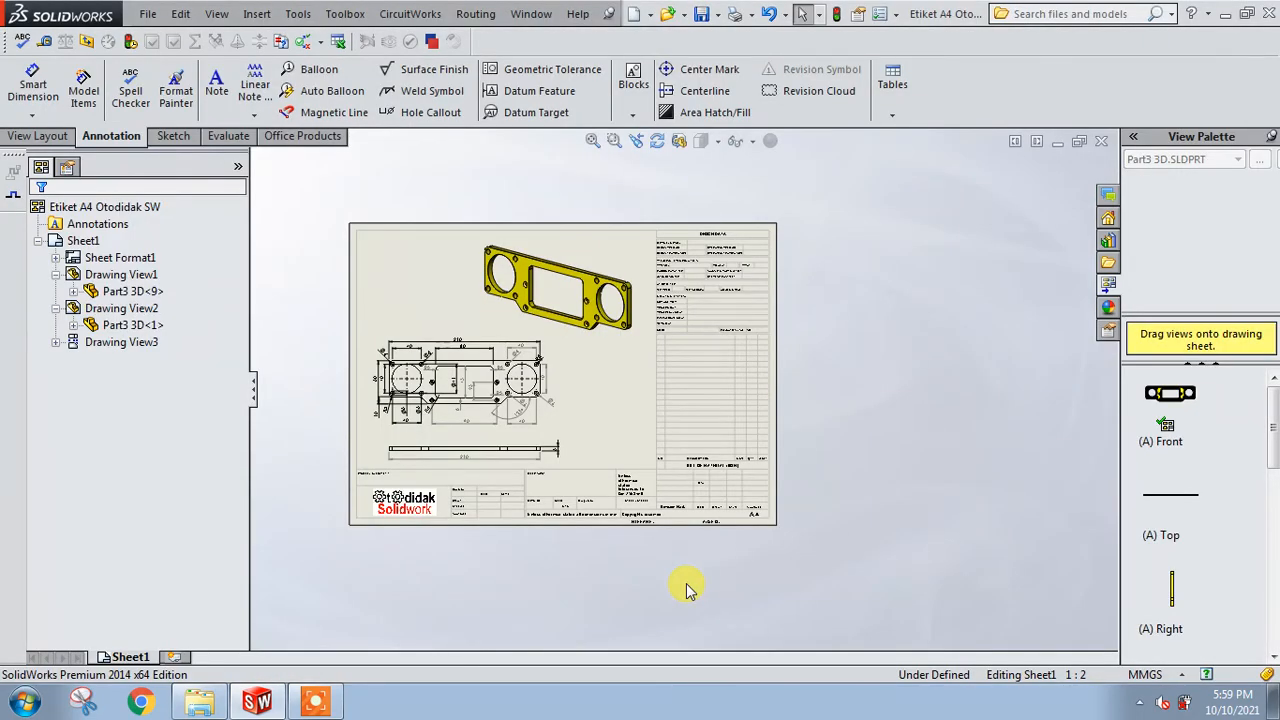
Minimize the drawing program and open Part 3 - Next Project.pdf from THE NEXT PROJECT folder in Adobe Reader.
scroll(386, 346, down, 1)
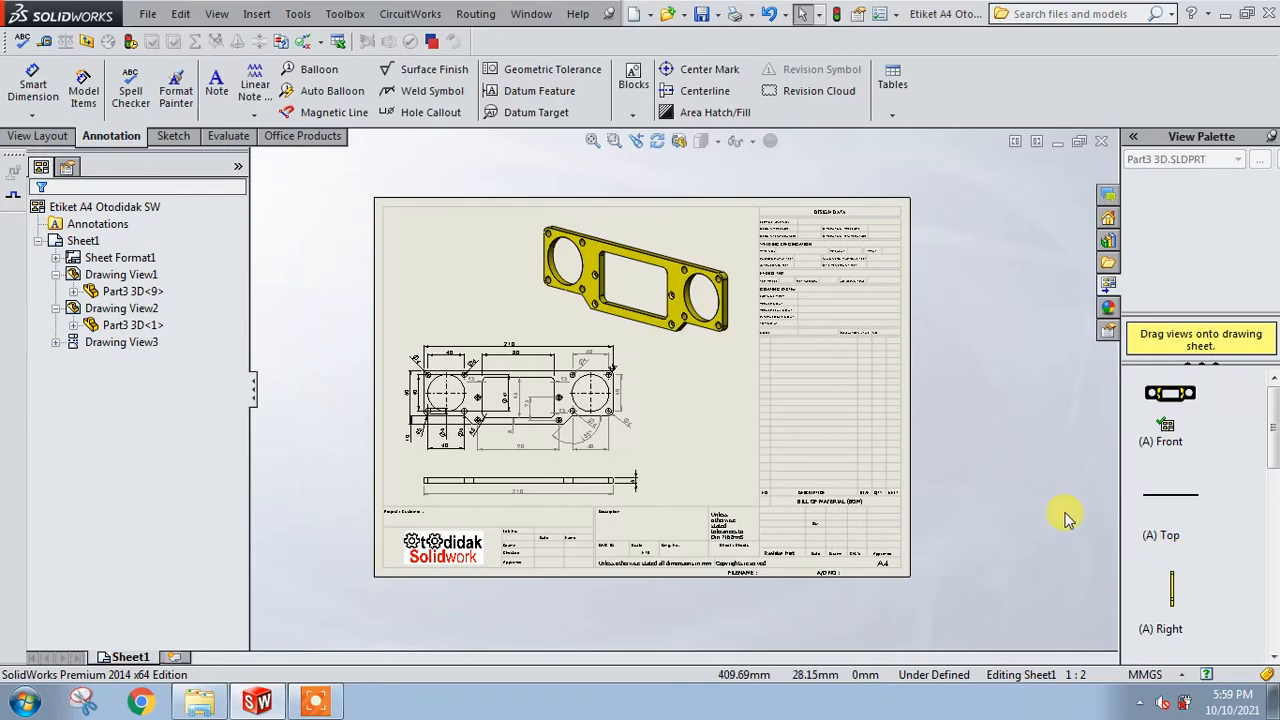
scroll(987, 502, up, 1)
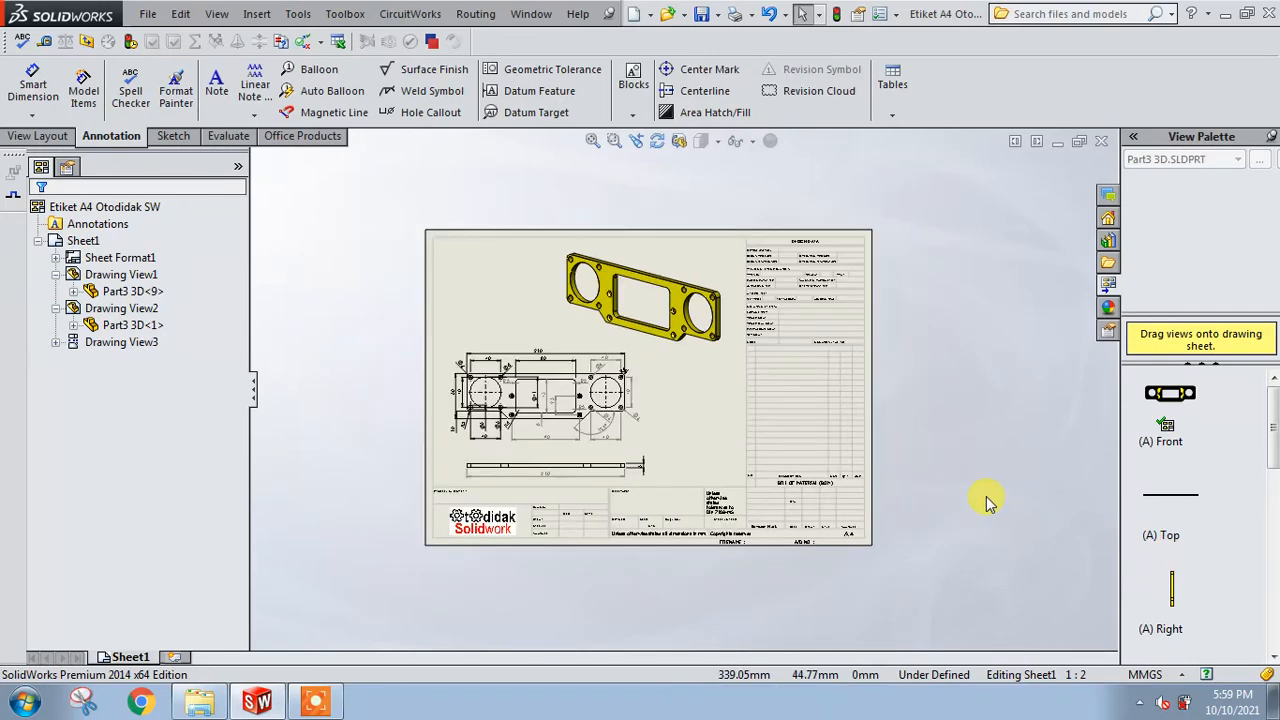
click(1223, 14)
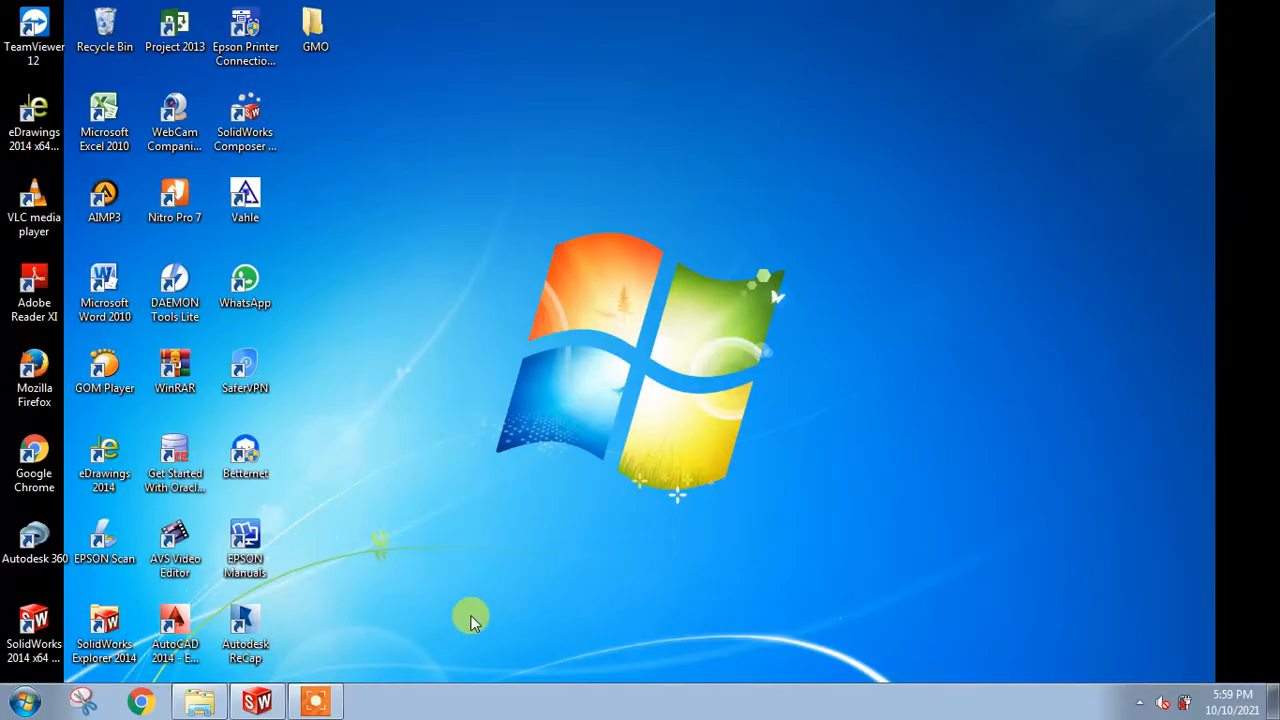
click(200, 703)
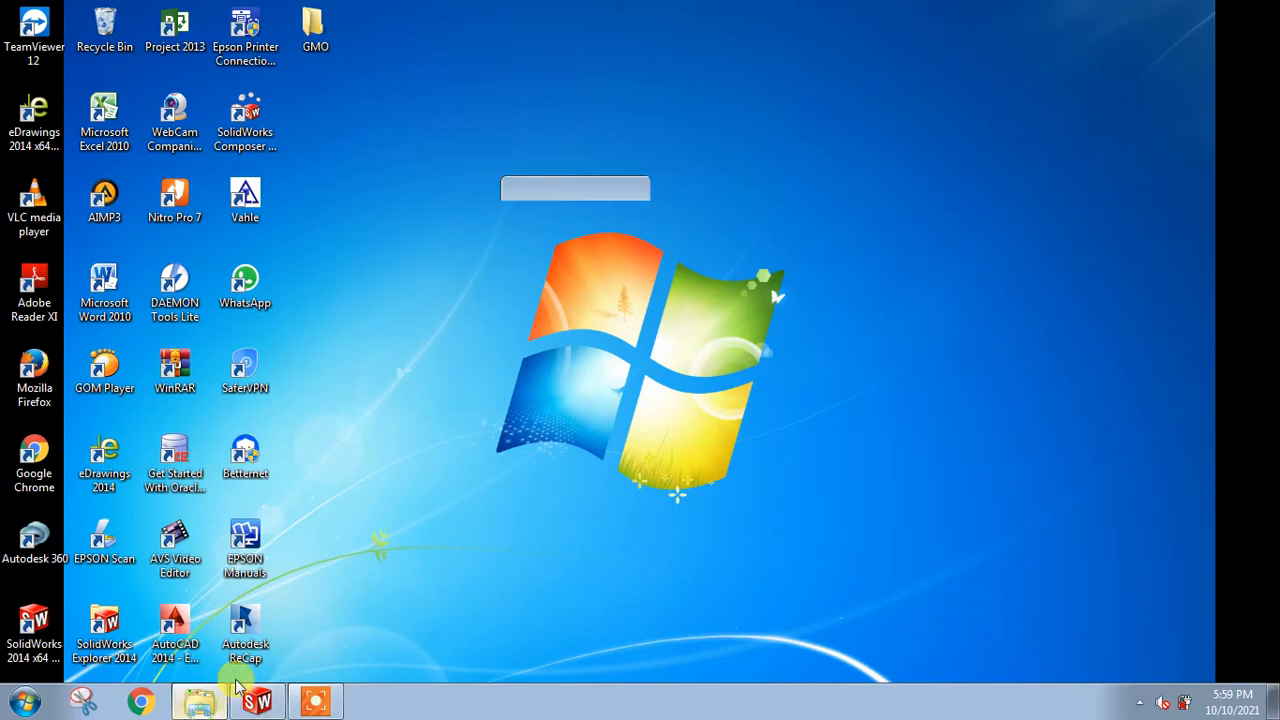
click(880, 521)
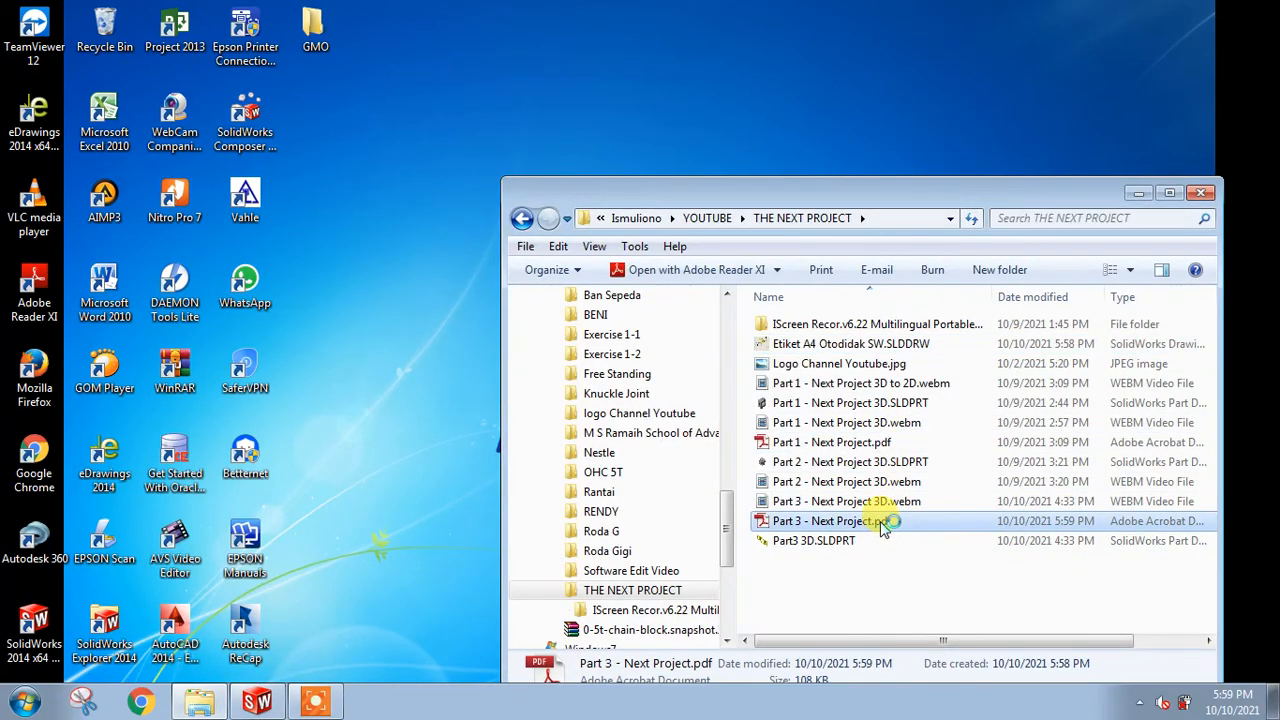
drag(934, 189, 663, 166)
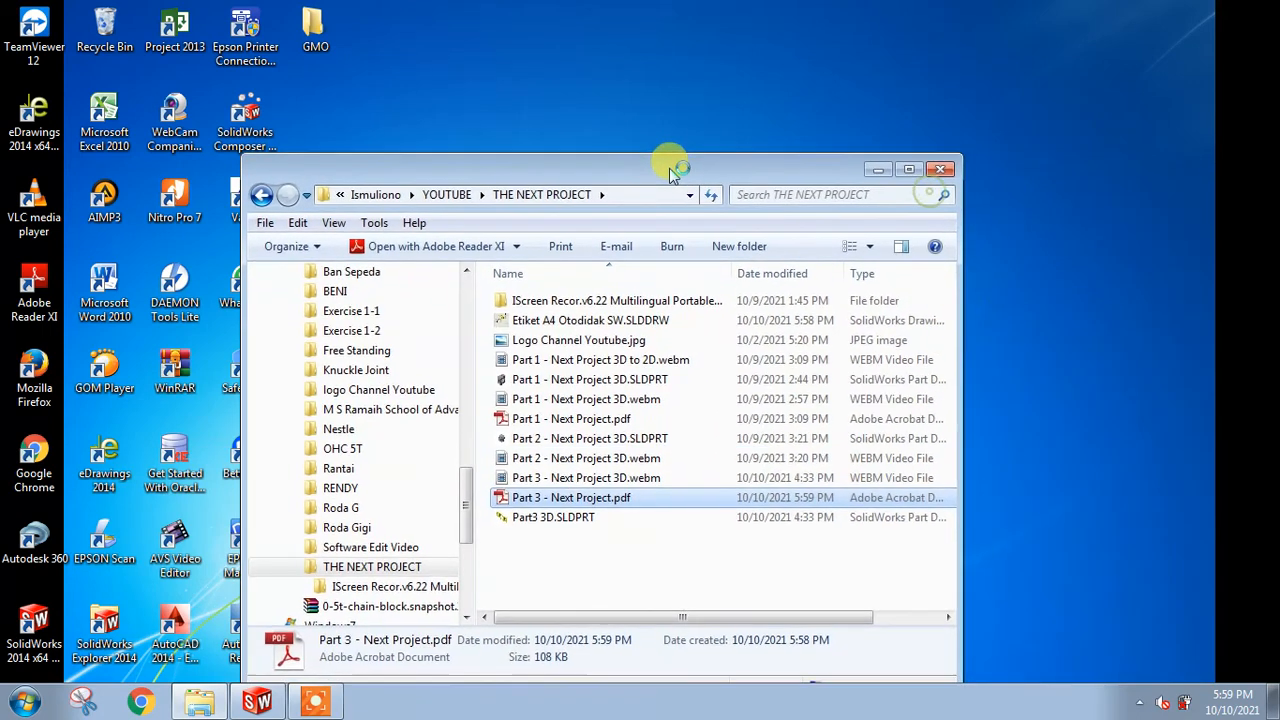
click(912, 171)
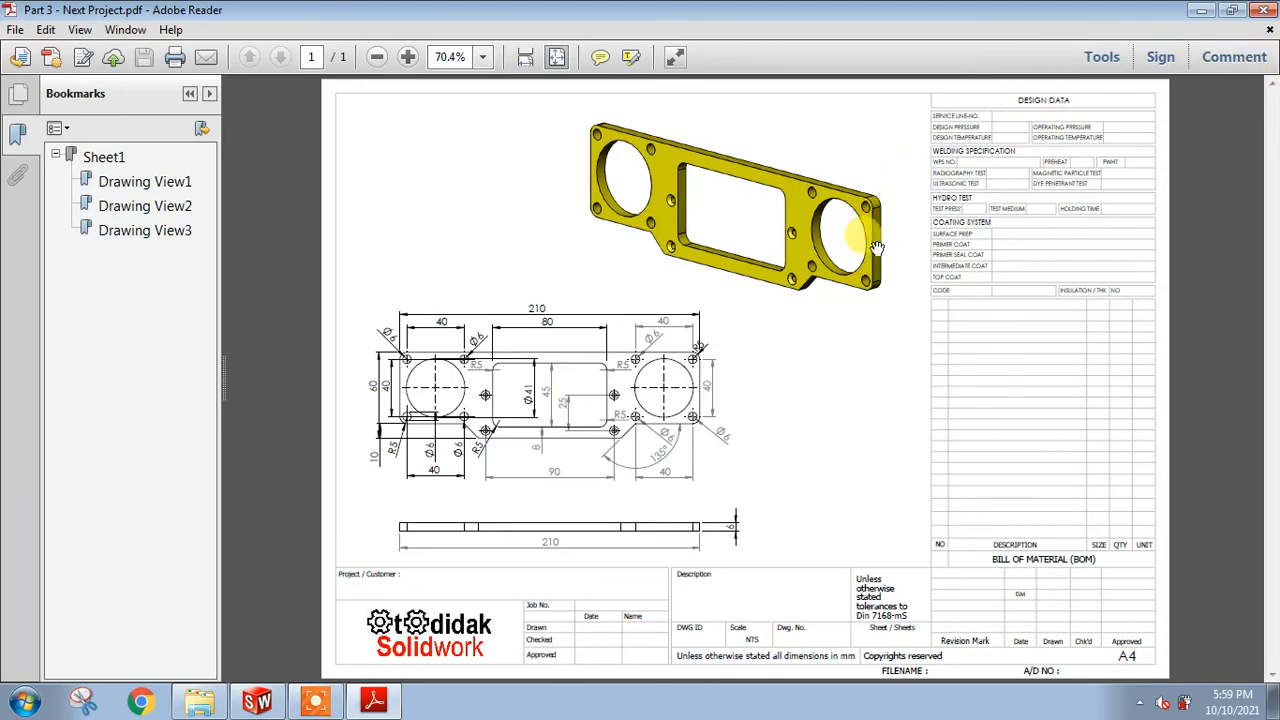
Examine the exported PDF up close, checking the dimetric view and the dimensions of the front and projected views.
ctrl+scroll(895, 225, up, 2)
ctrl+scroll(860, 237, up, 3)
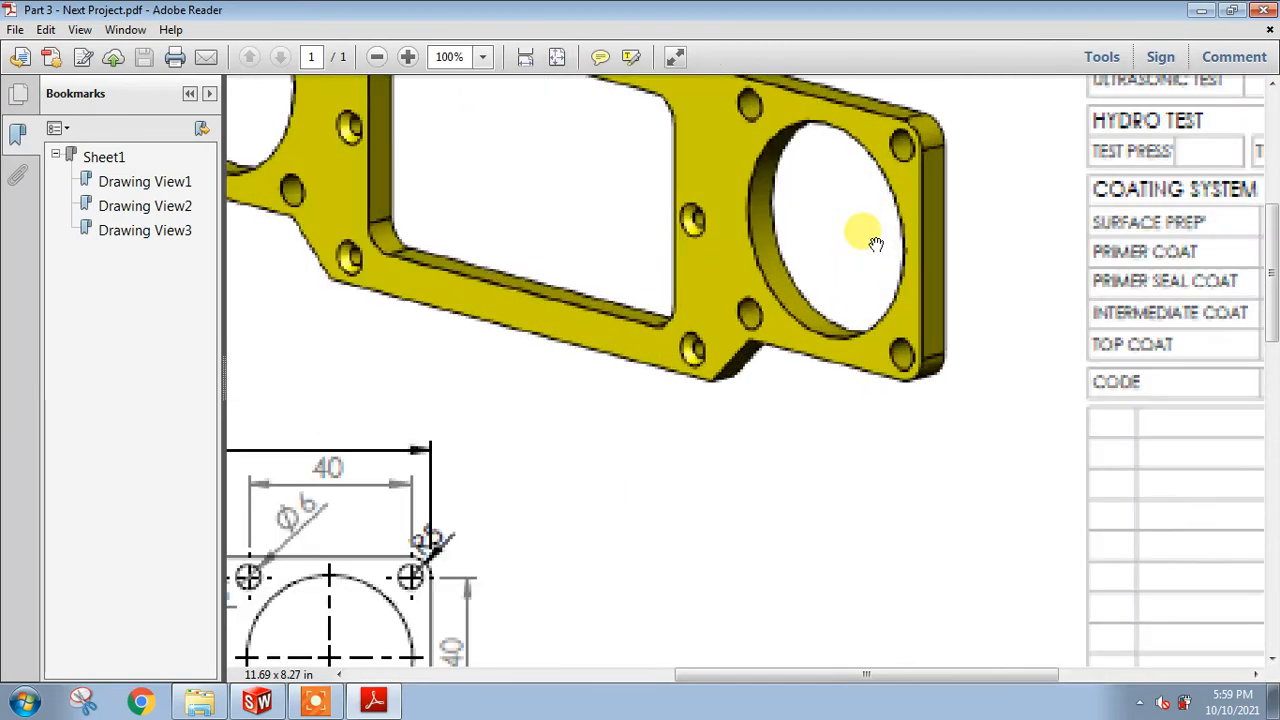
scroll(862, 228, down, 3)
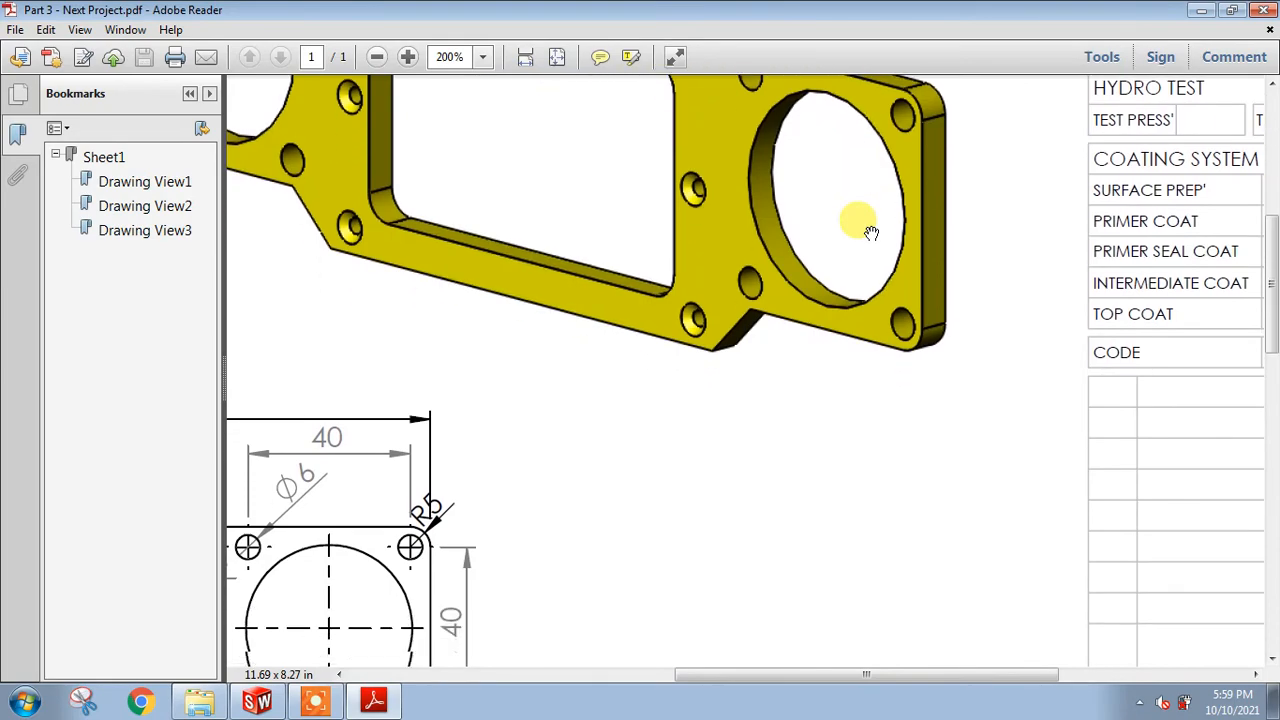
ctrl+scroll(500, 443, up, 1)
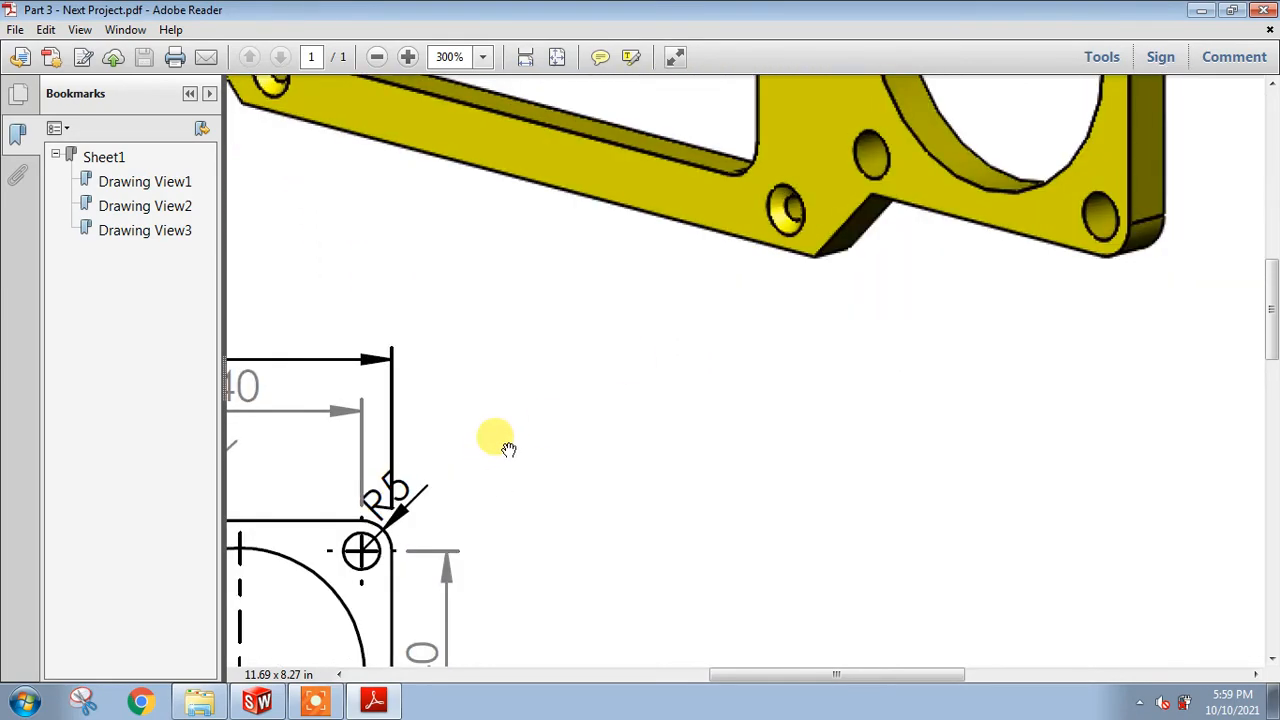
ctrl+scroll(500, 443, down, 4)
ctrl+scroll(490, 490, up, 2)
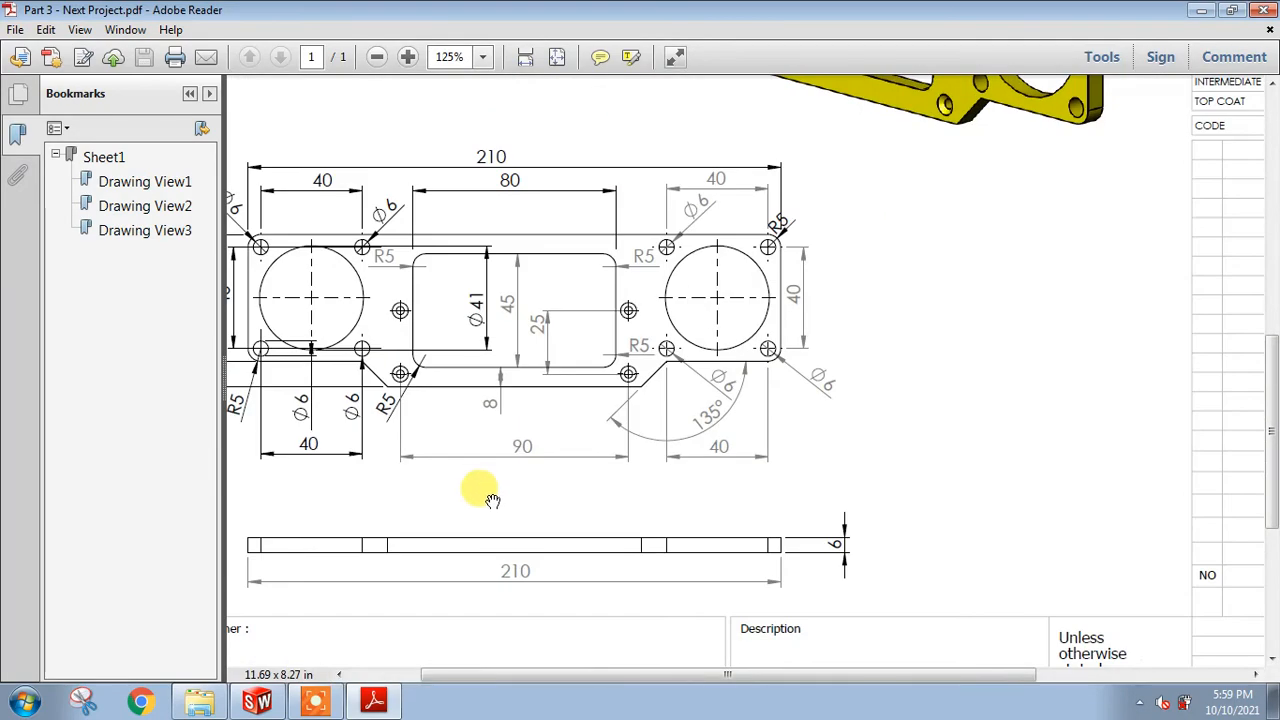
ctrl+scroll(462, 405, down, 1)
ctrl+scroll(554, 225, down, 1)
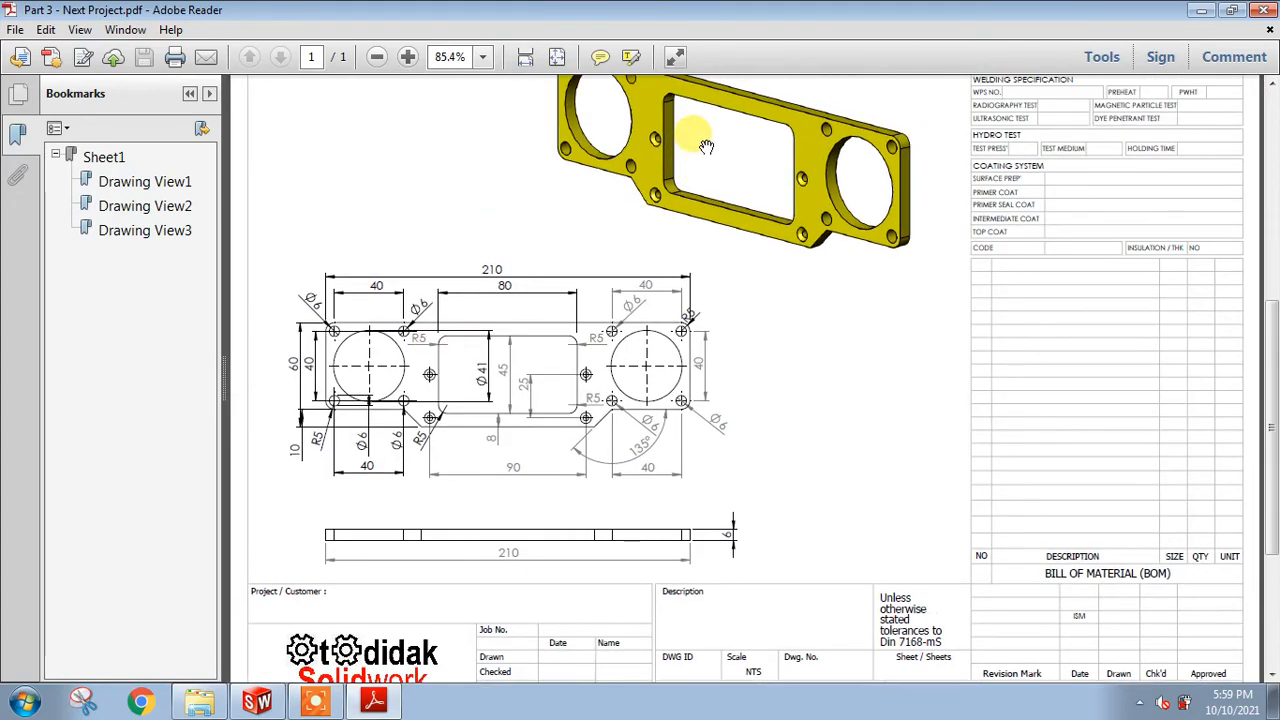
scroll(690, 125, up, 2)
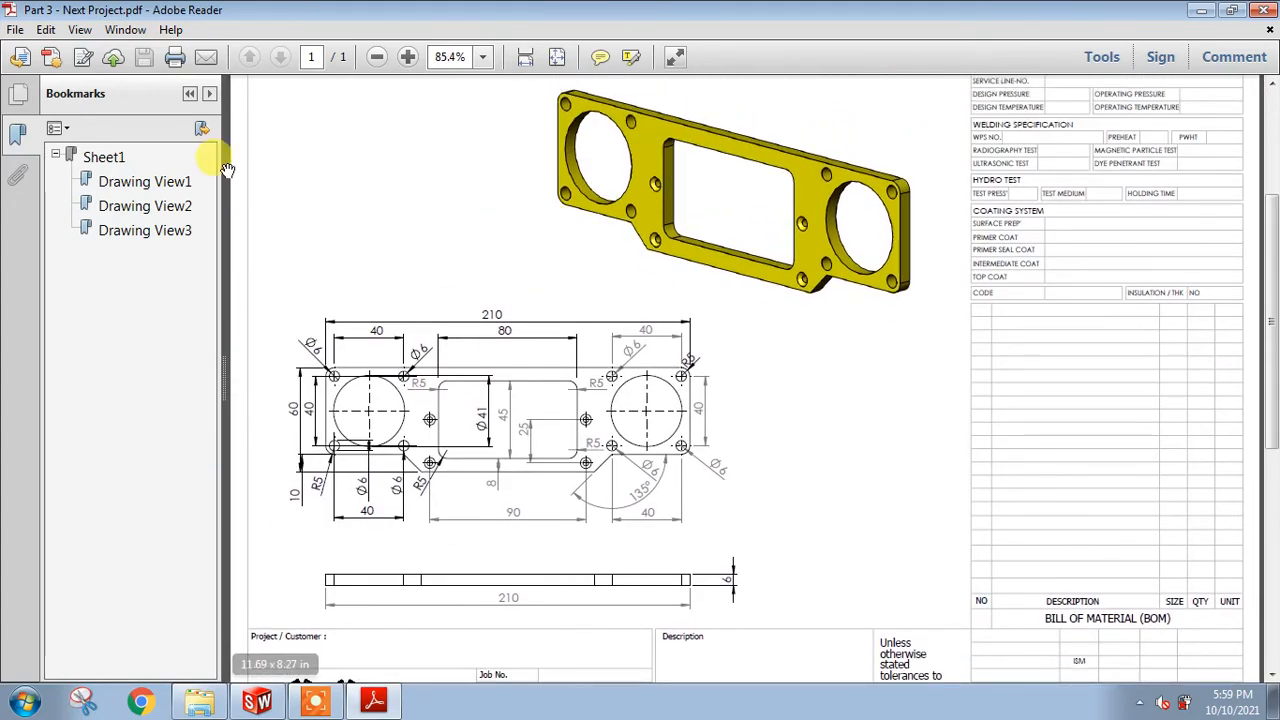
click(212, 94)
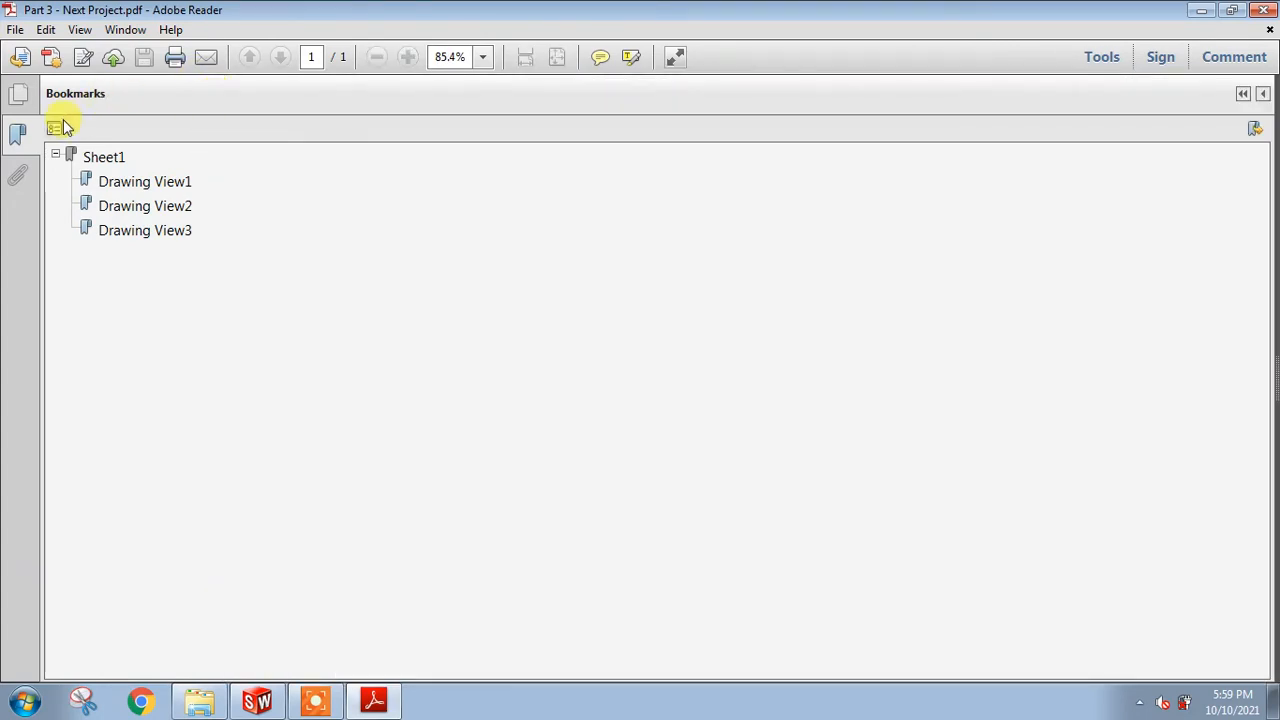
click(113, 184)
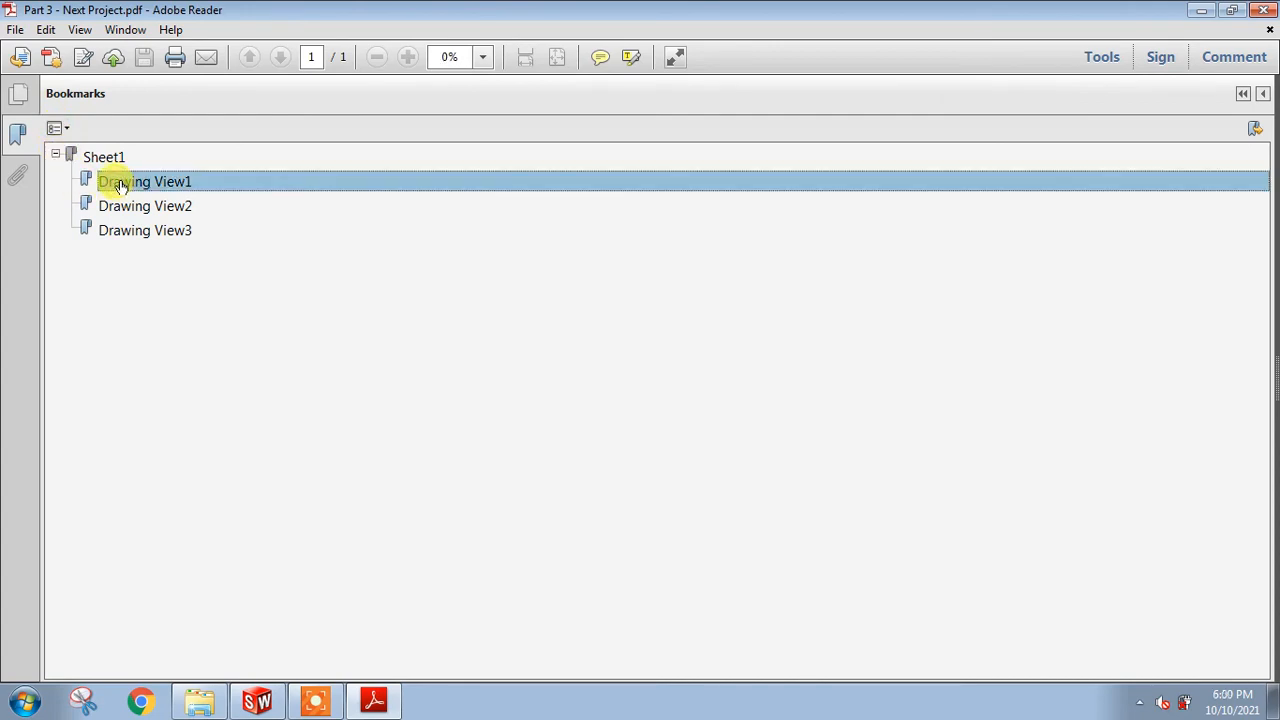
click(22, 94)
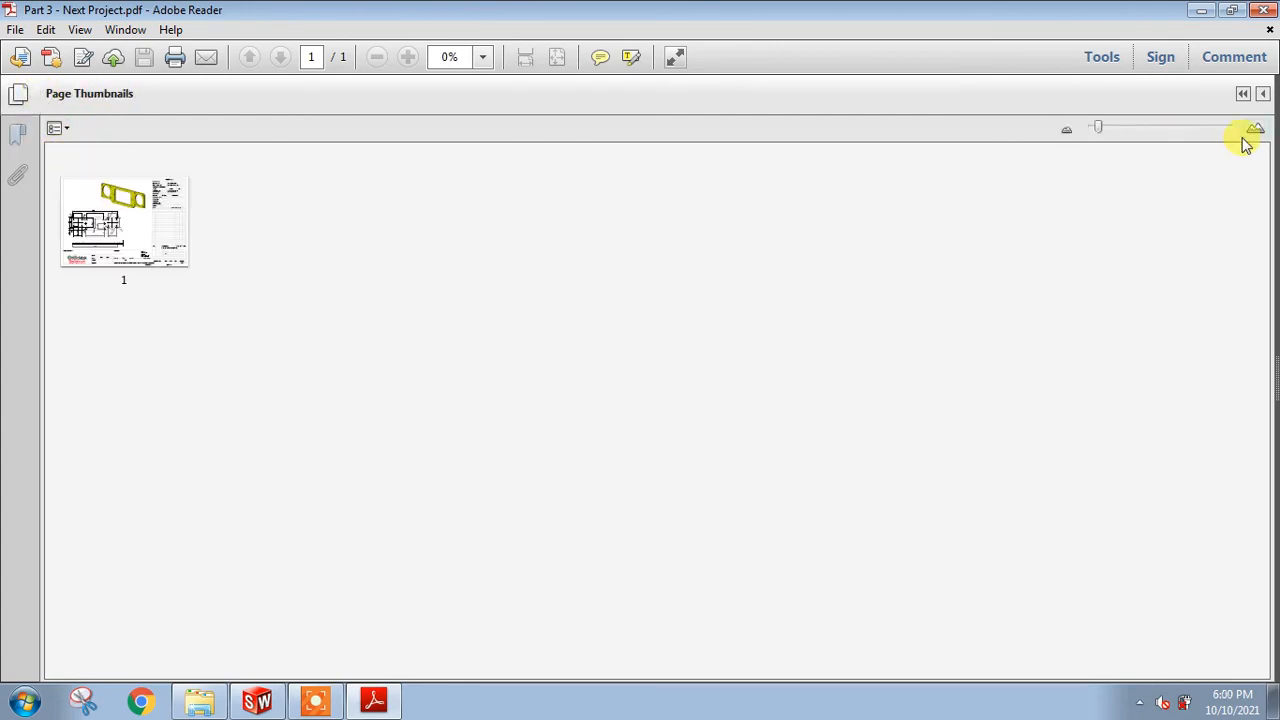
click(164, 234)
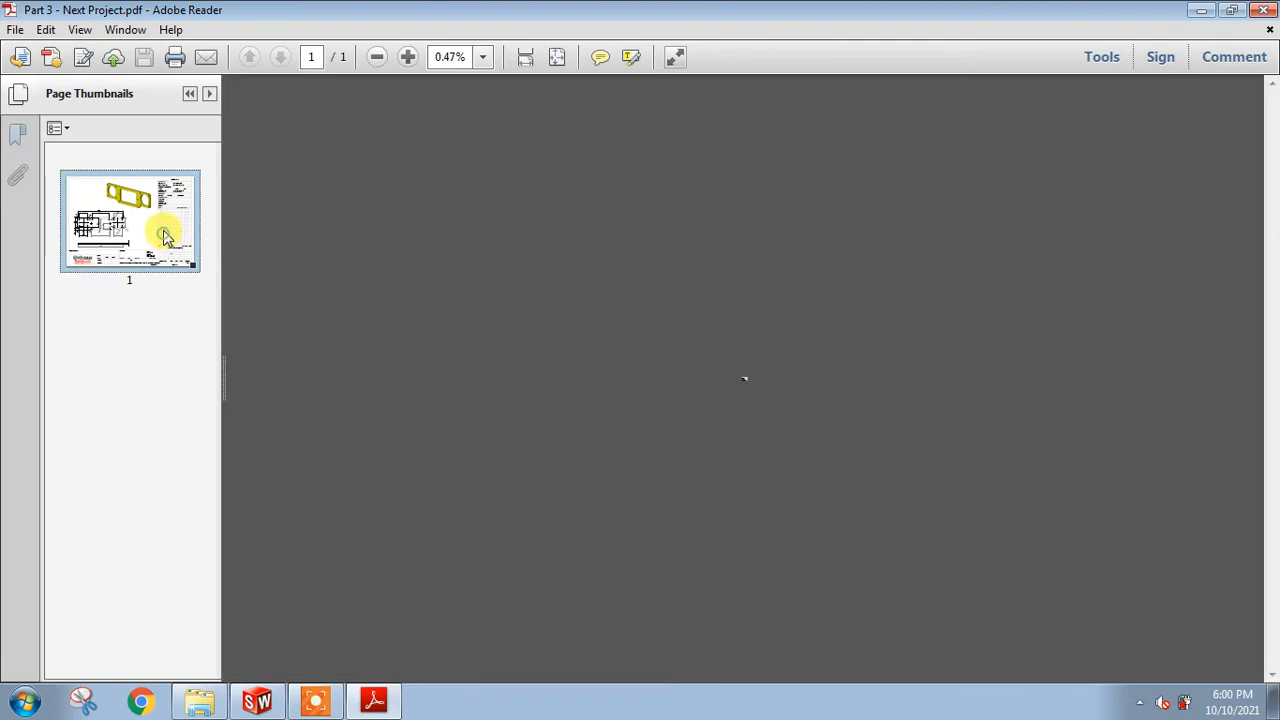
click(188, 95)
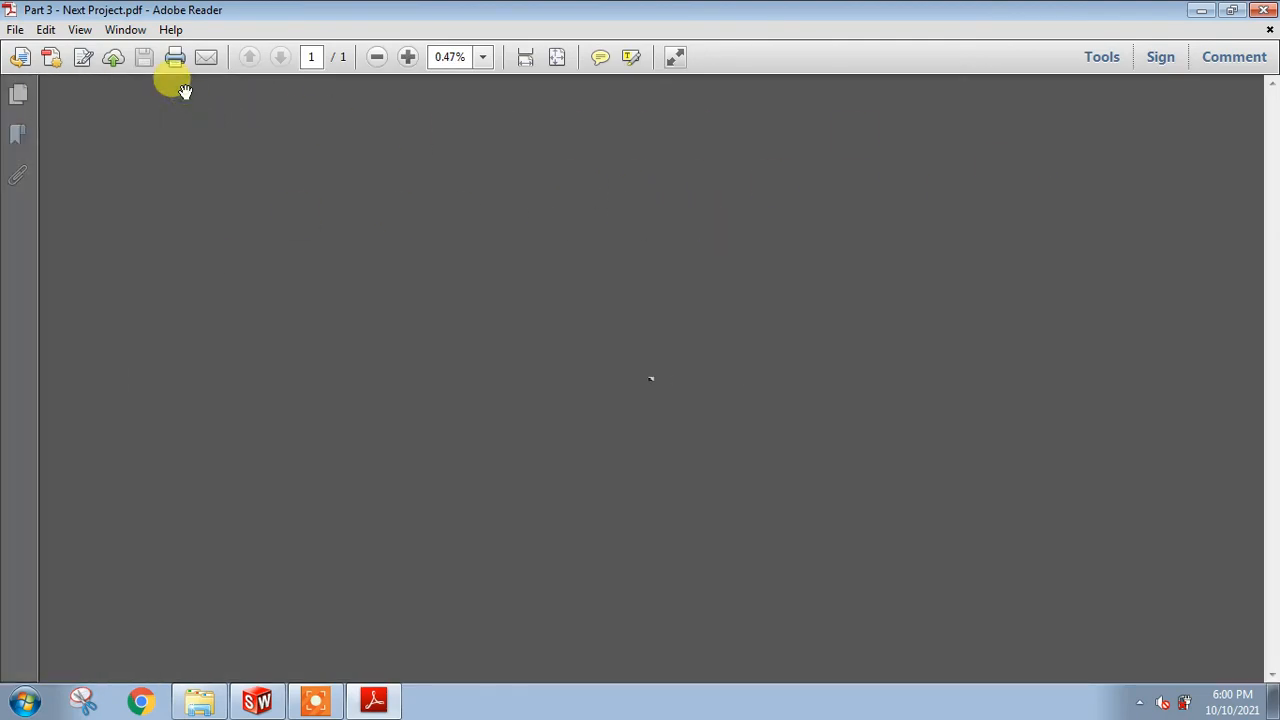
click(22, 98)
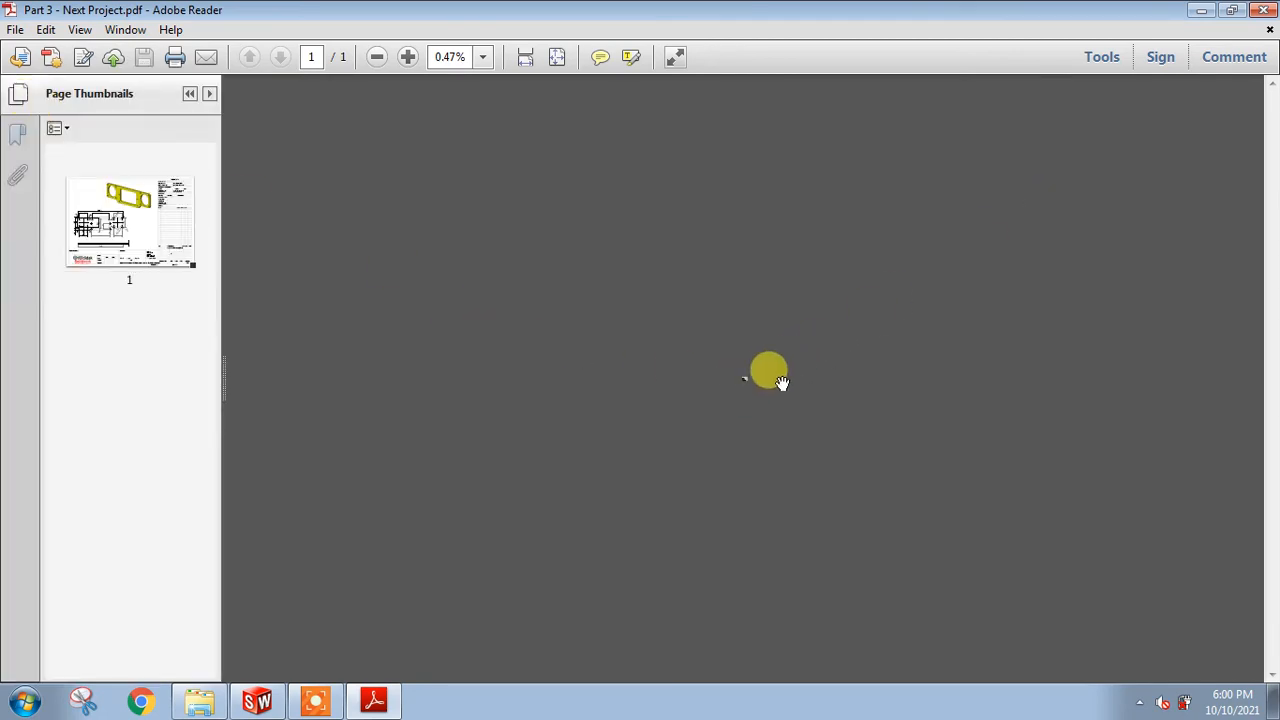
click(134, 229)
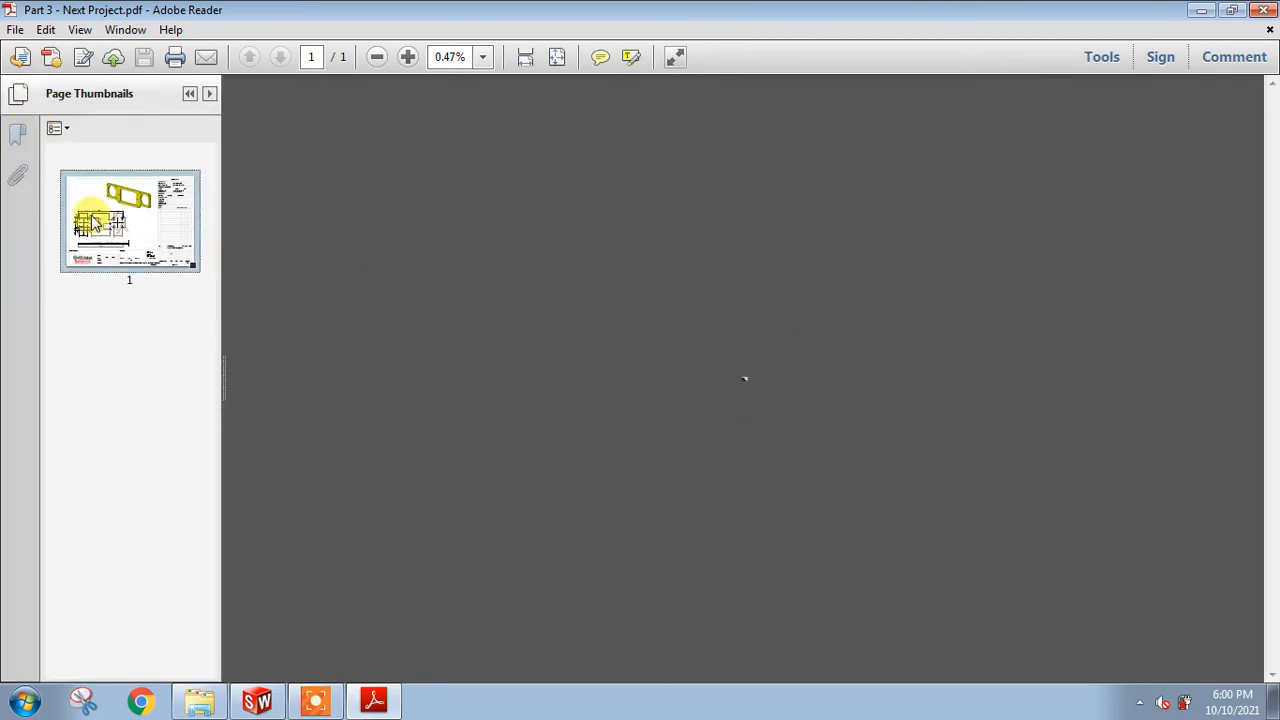
click(1264, 9)
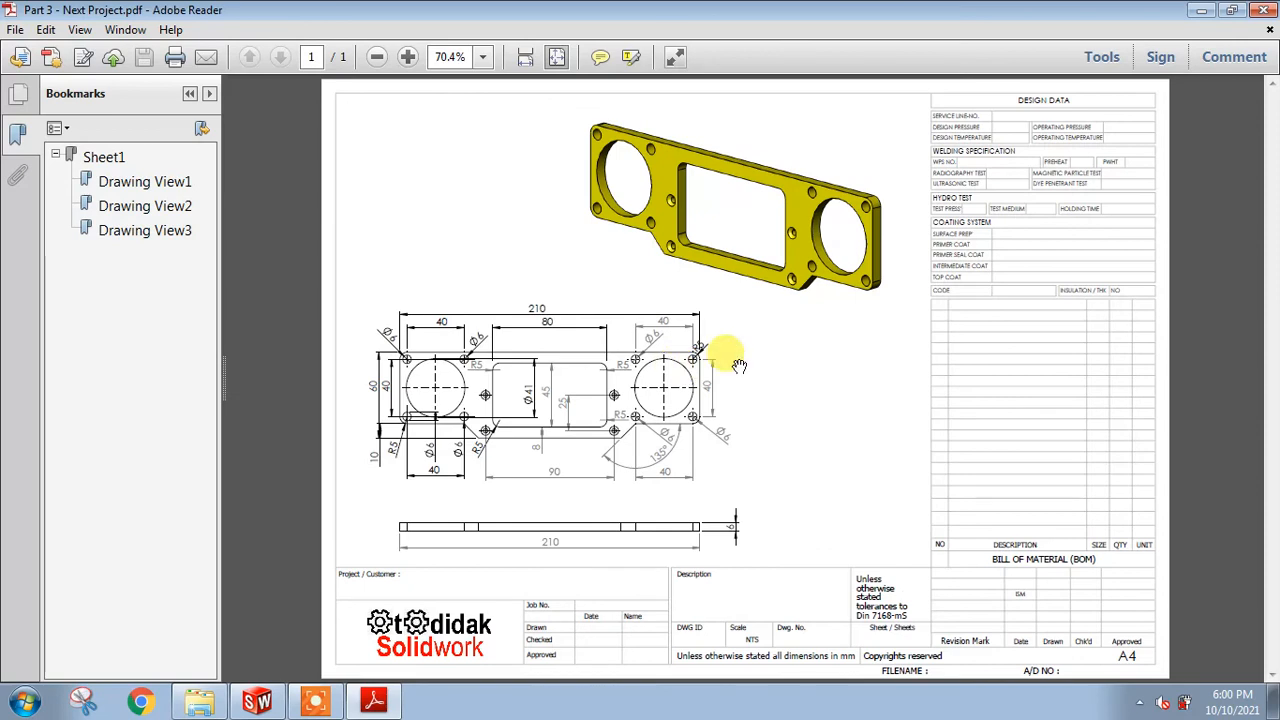
Check the PDF's attachments, examine Drawing View1, Drawing View2 and Drawing View3 through their bookmarks, and return to the whole Sheet1.
click(24, 180)
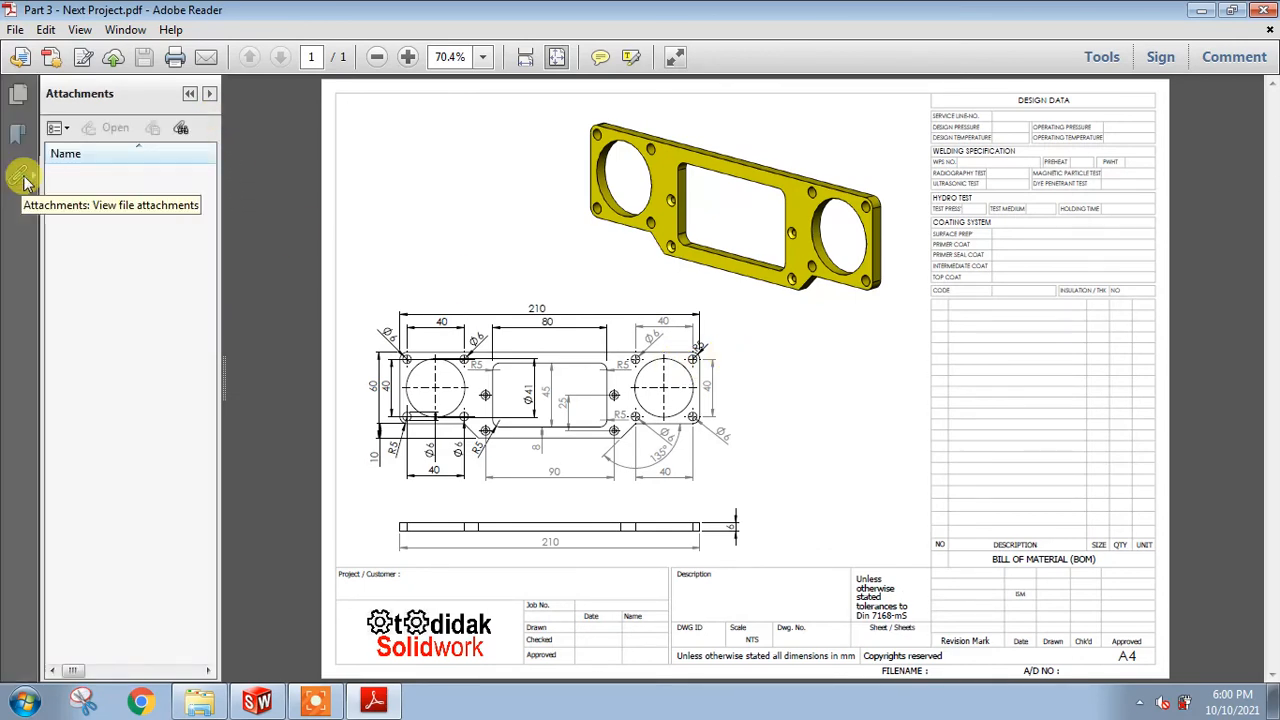
click(18, 175)
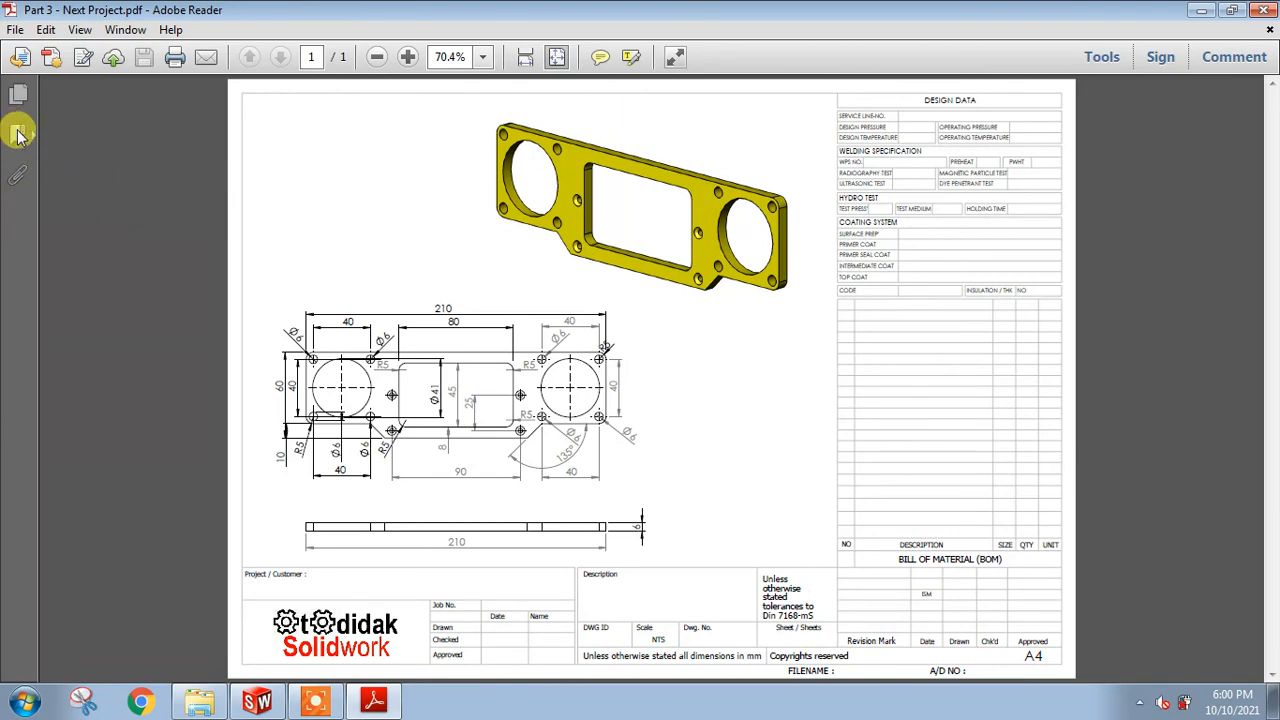
click(18, 133)
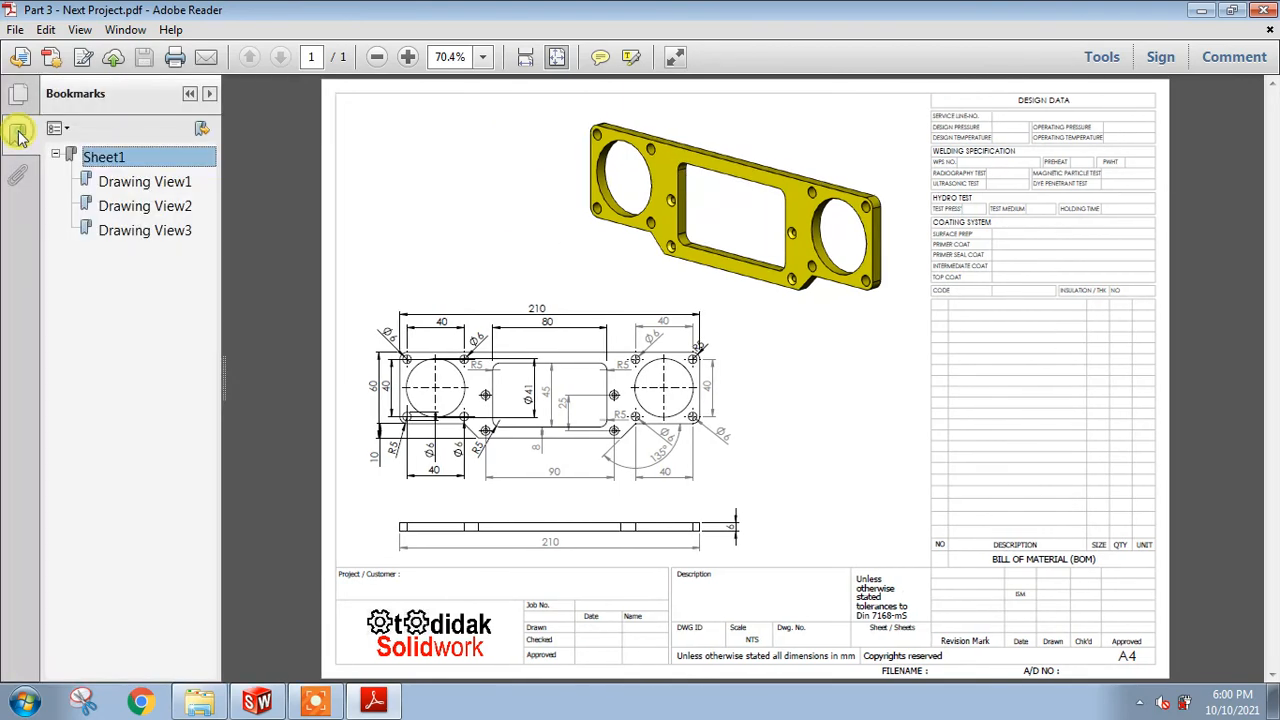
click(120, 186)
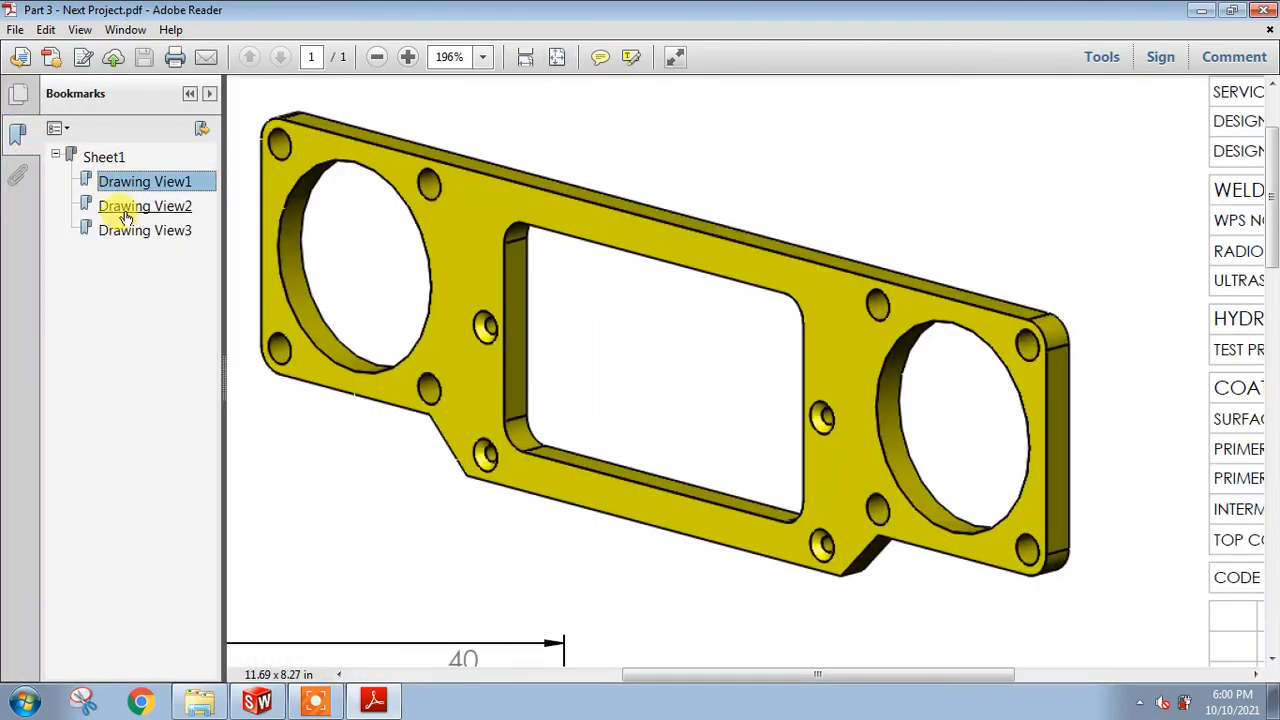
click(124, 208)
click(130, 234)
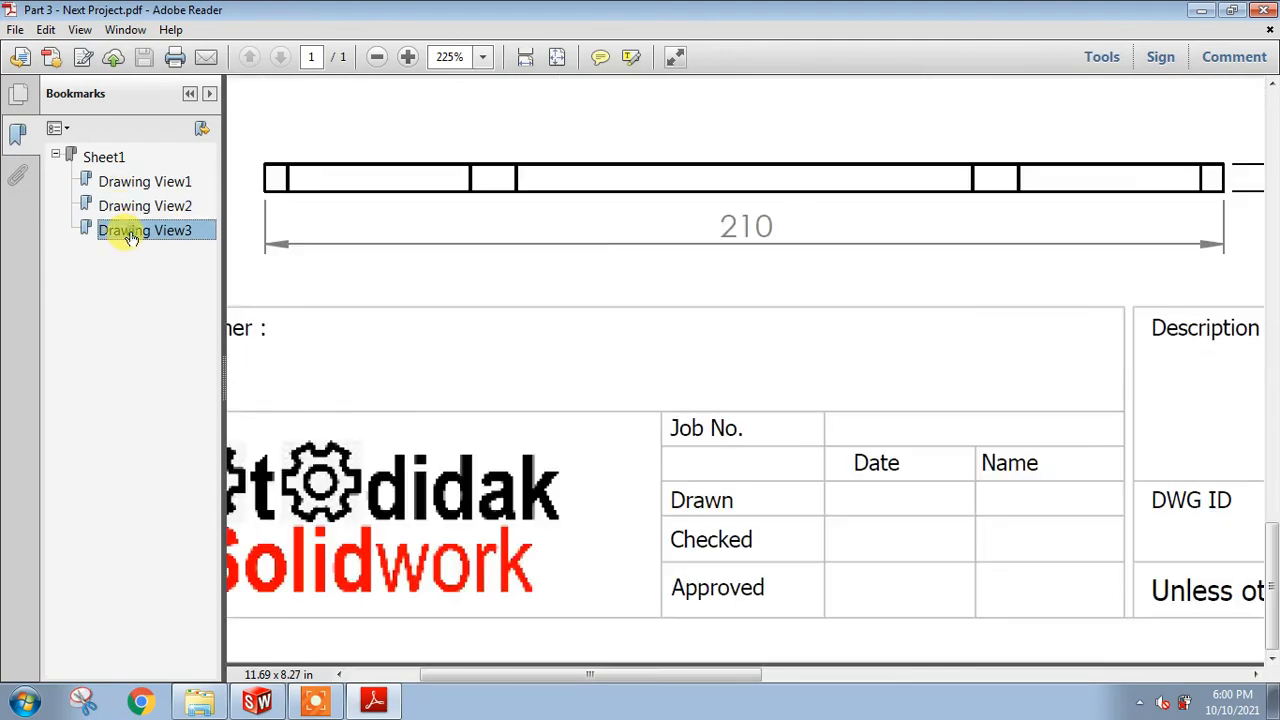
click(128, 202)
click(138, 185)
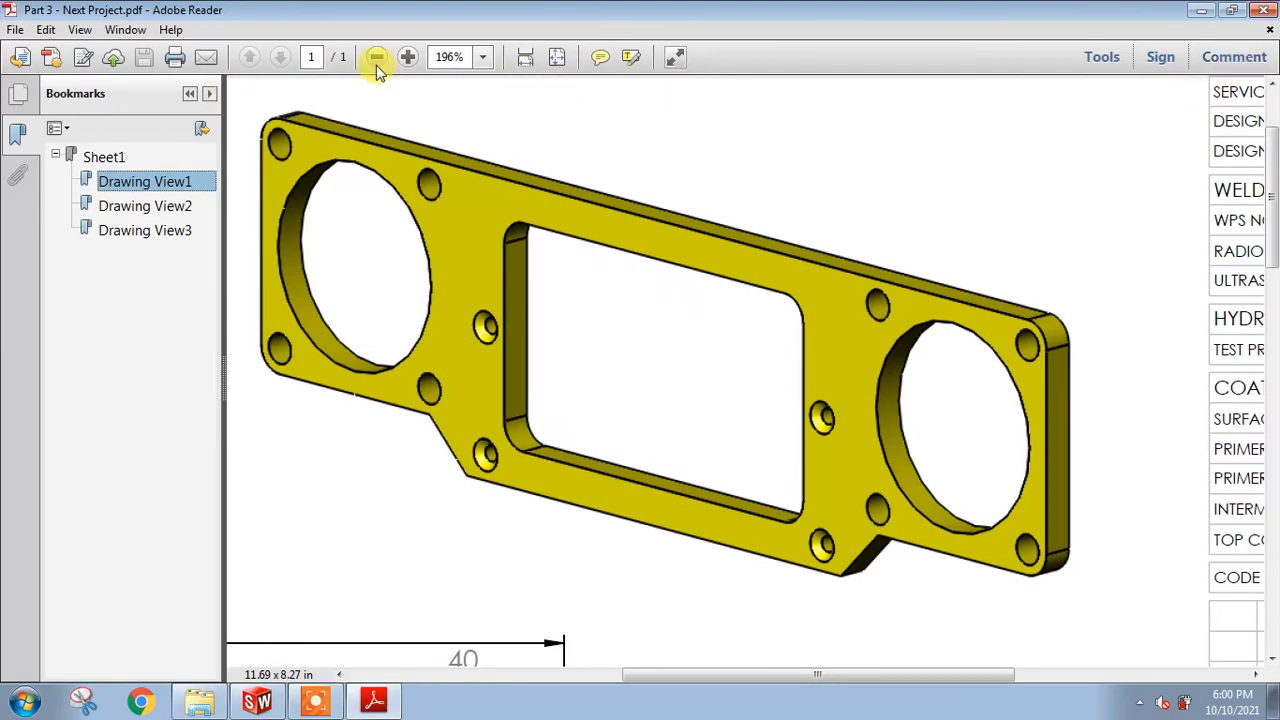
click(100, 158)
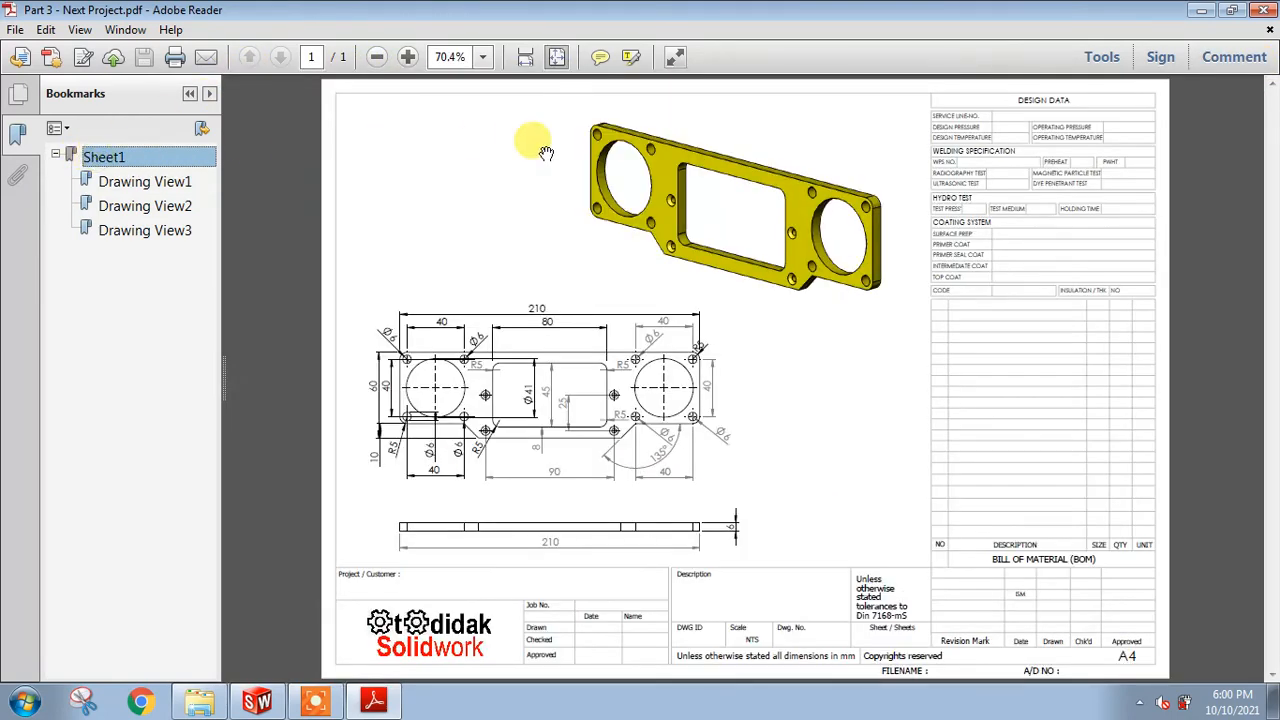